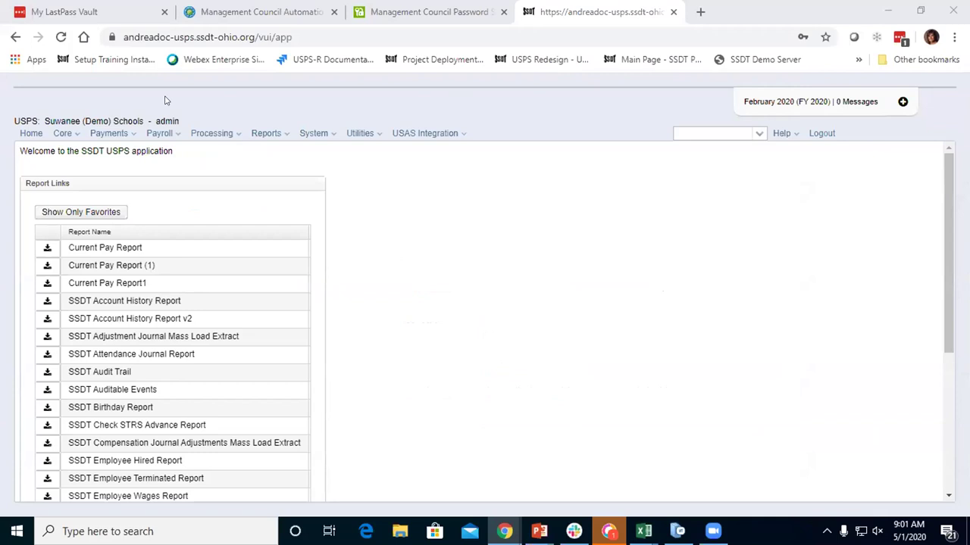
Step: Reopen the Pre Data Extract Procedures wiki page, skim its contents, and narrow the page tree sidebar
key("ctrl+shift+t")
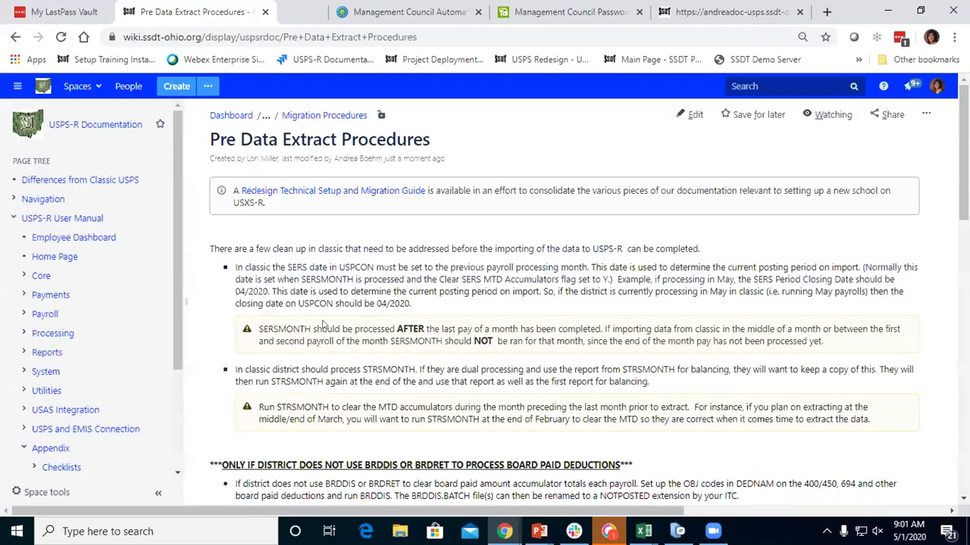
scroll(108, 381, "down", 5)
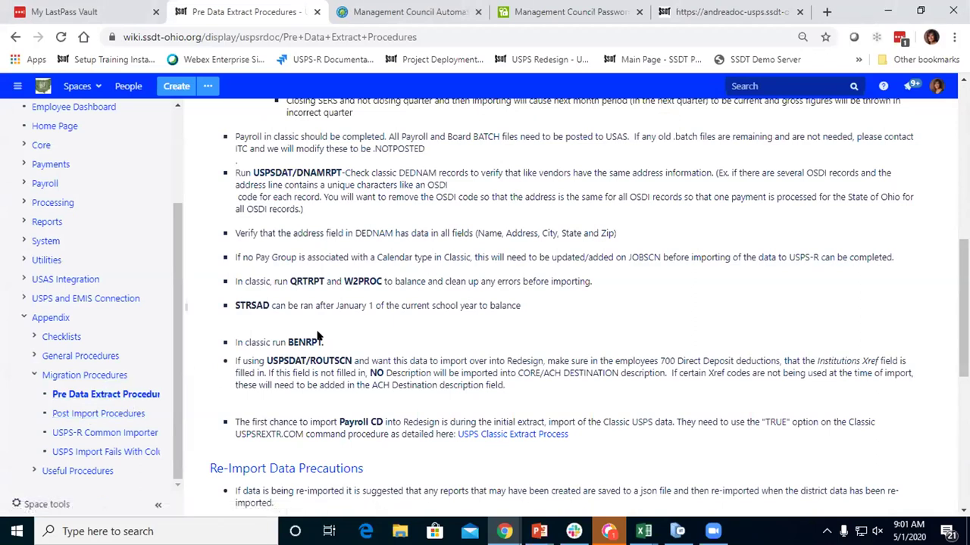
scroll(325, 349, "up", 3)
scroll(324, 348, "up", 4)
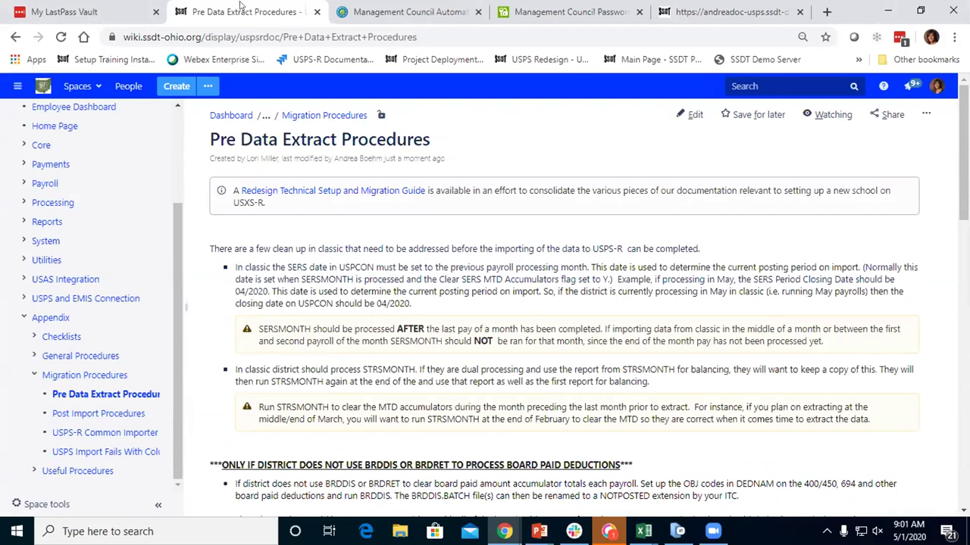
left_click_drag(177, 301, 152, 302)
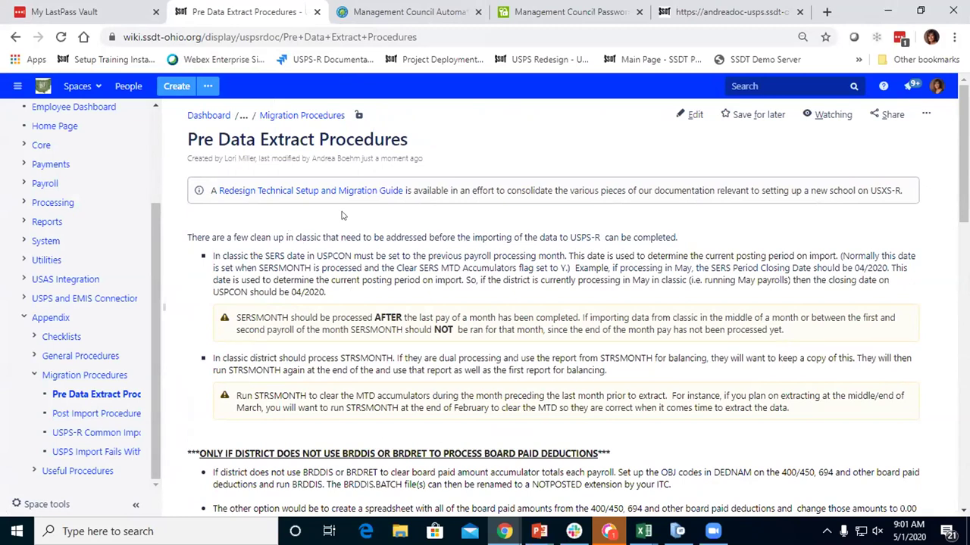
Step: Open the Redesign Technical Setup and Migration Guide, review it from General Advice to Related articles, and return to Pre Data Extract Procedures
left_click(269, 196)
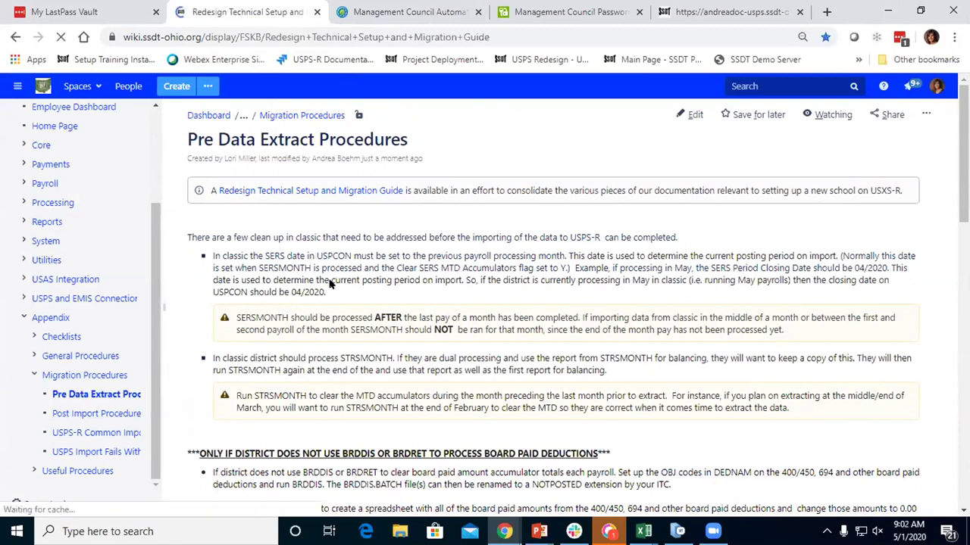
scroll(359, 348, "down", 2)
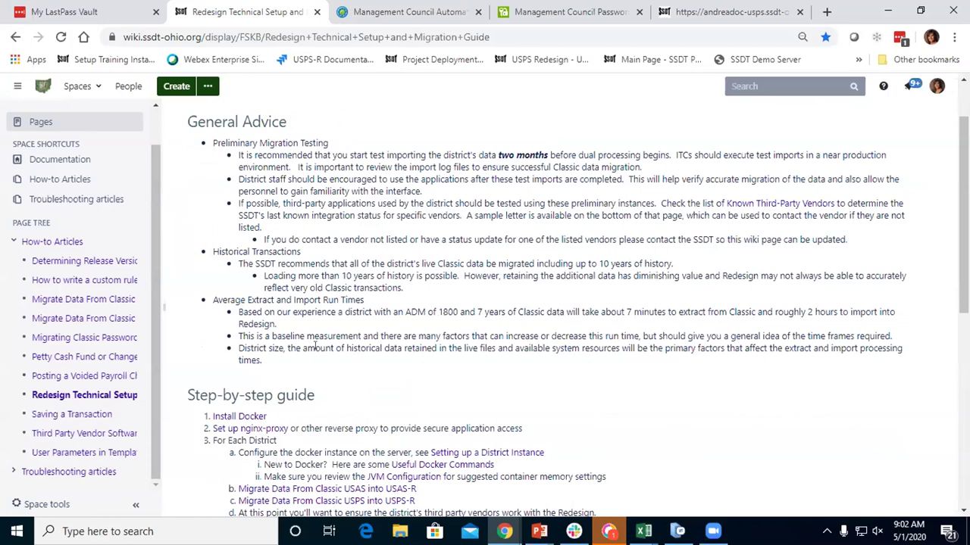
scroll(315, 346, "down", 1)
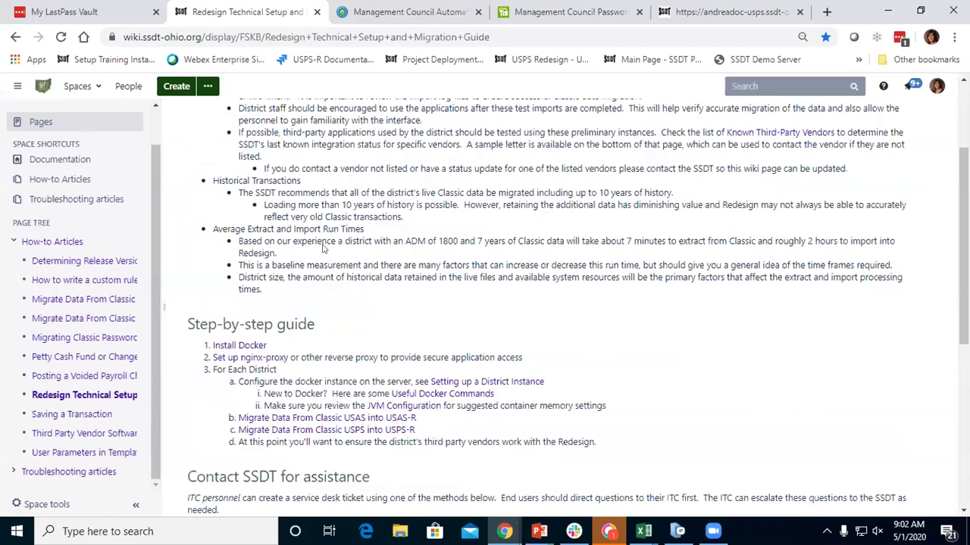
scroll(387, 362, "down", 2)
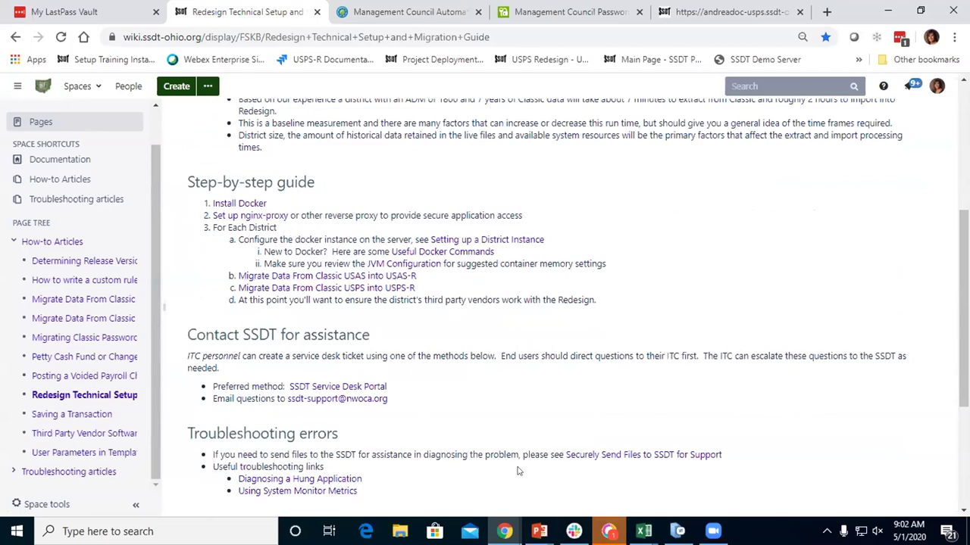
scroll(518, 472, "down", 1)
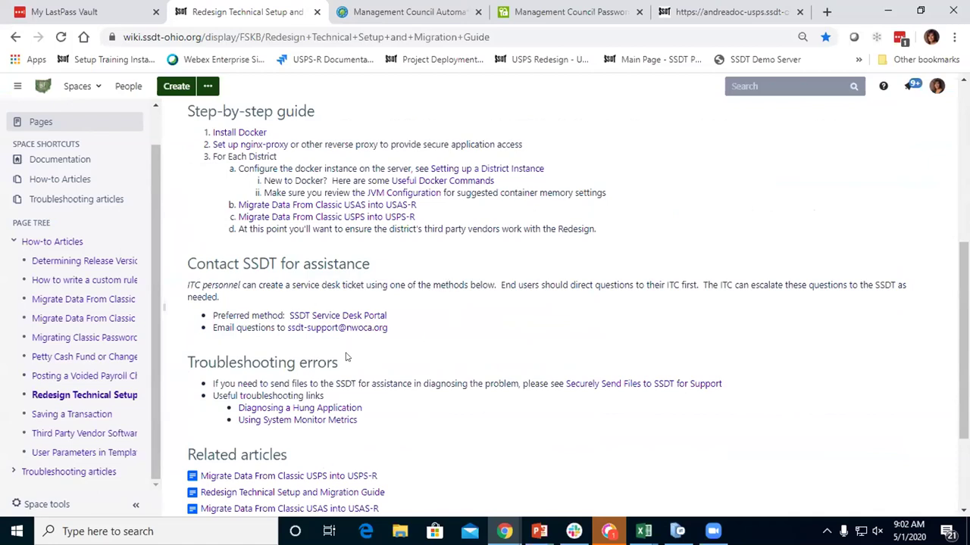
scroll(591, 368, "down", 2)
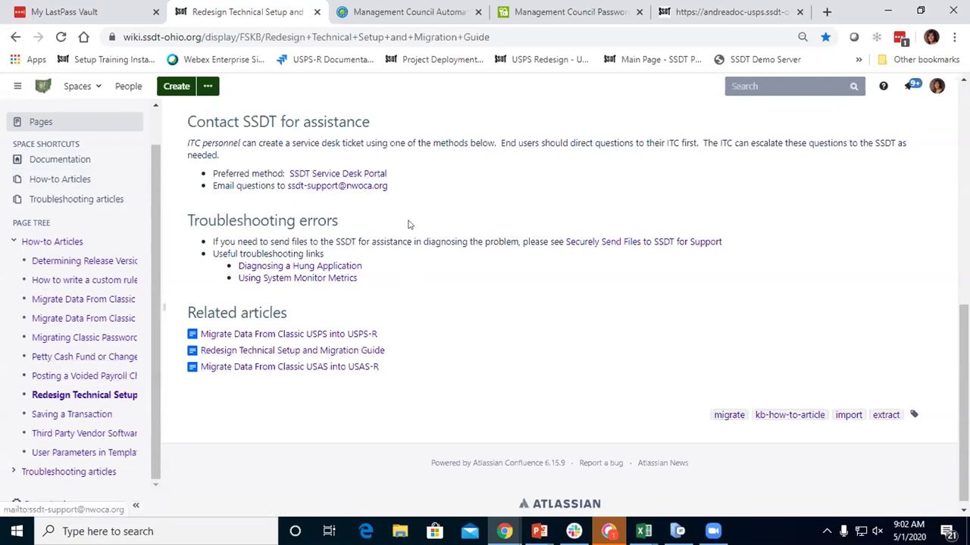
scroll(303, 189, "up", 15)
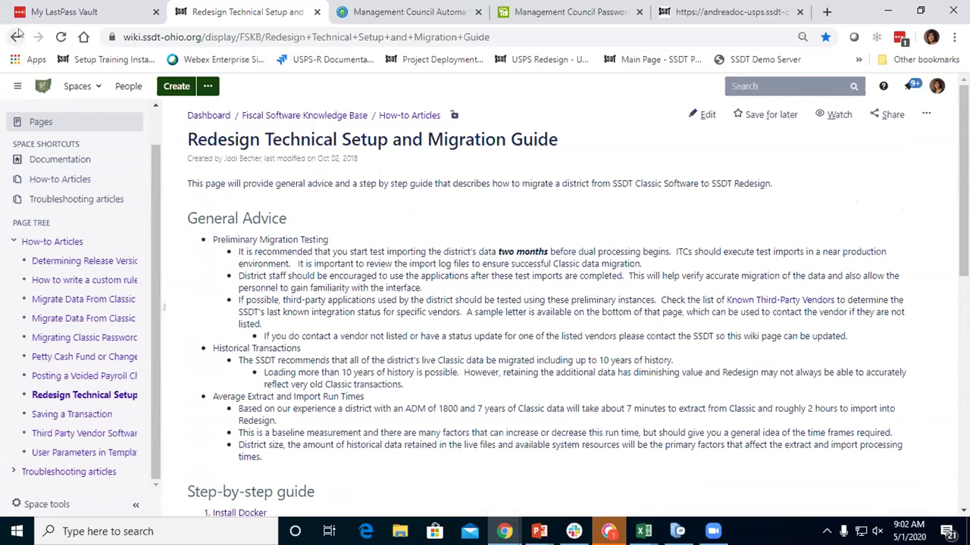
left_click(14, 36)
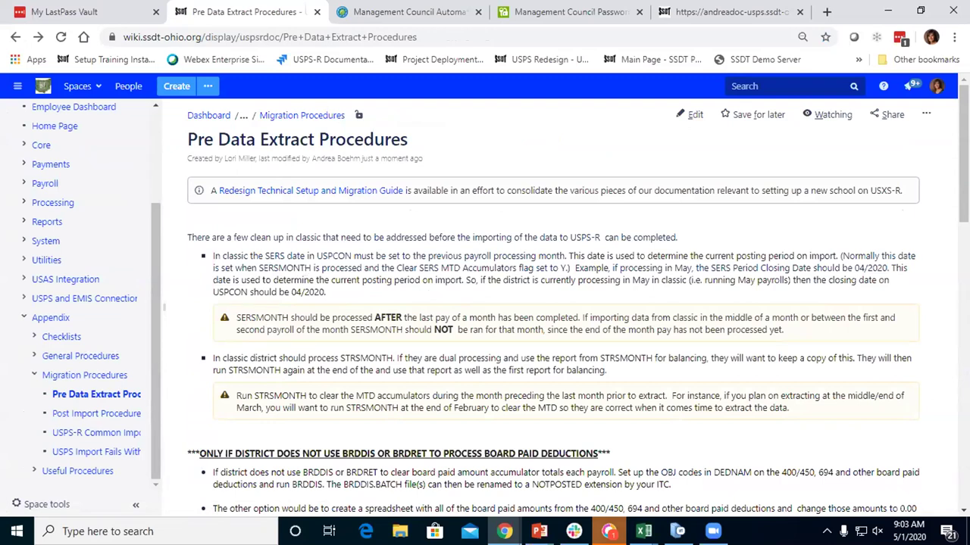
Step: Switch to the WRQ Reflection terminal, highlight the SERS period closing date in USPCON, and return to the wiki page
left_click(678, 531)
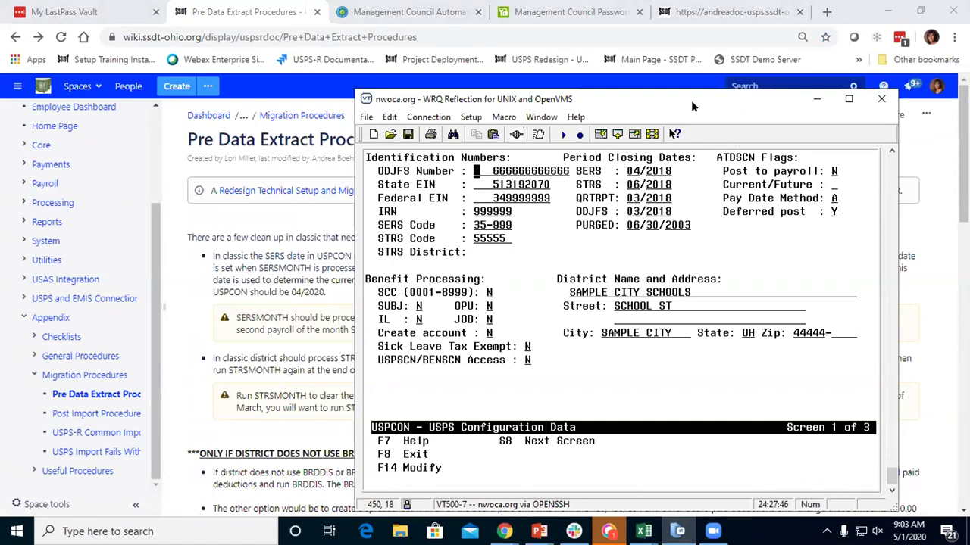
left_click_drag(697, 106, 722, 108)
left_click_drag(593, 173, 706, 173)
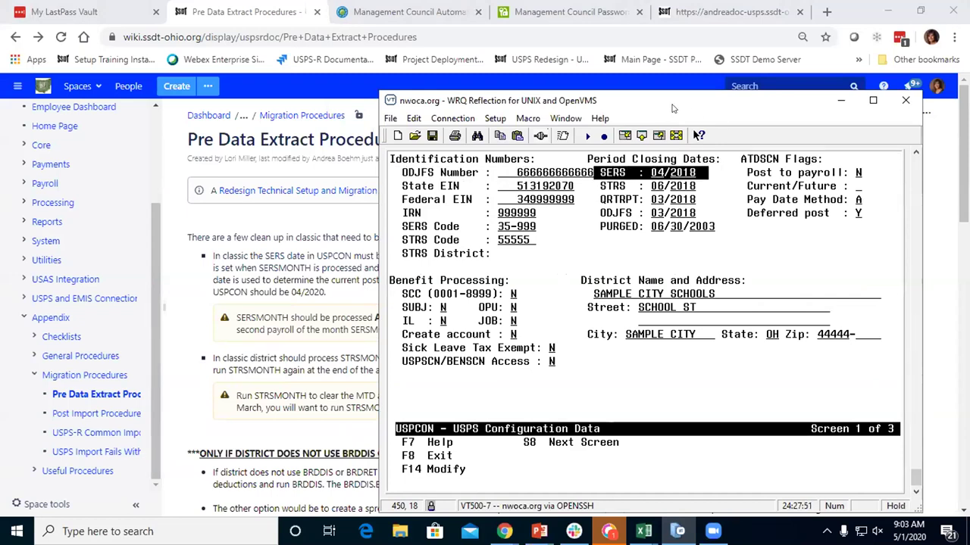
key("alt+Tab")
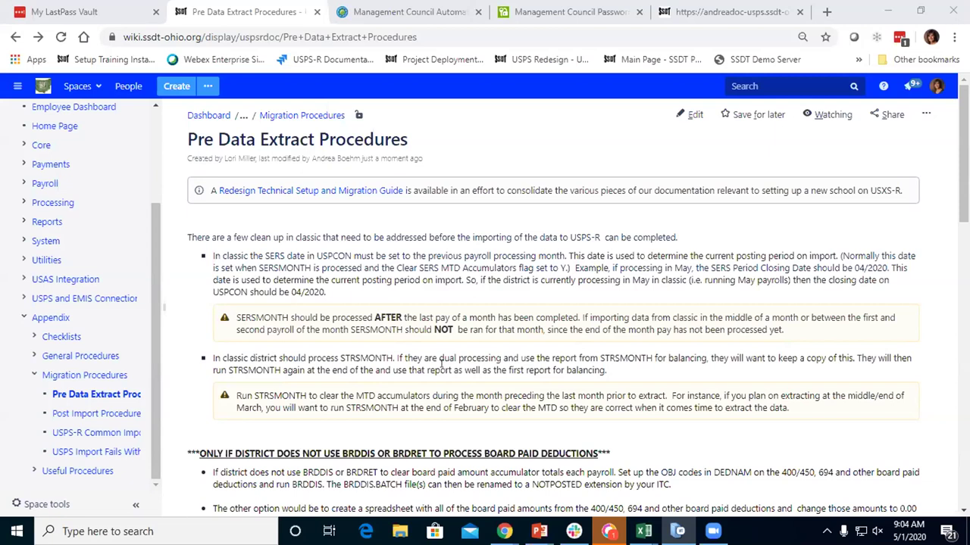
Step: Read the board-paid deduction instructions and check the certified, classified and other object codes of deduction 400 in the terminal's DEDNAM screen
scroll(618, 409, "down", 2)
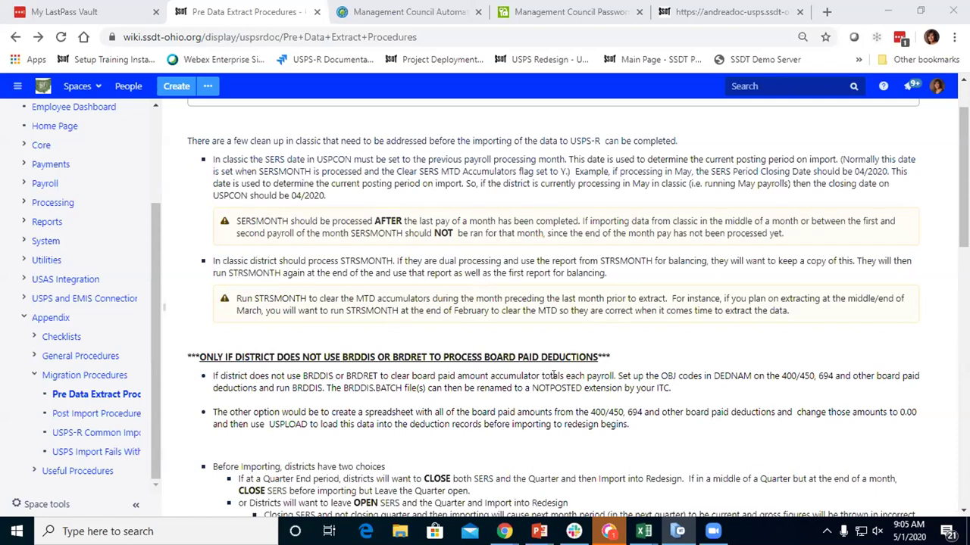
scroll(553, 375, "down", 1)
scroll(553, 374, "down", 1)
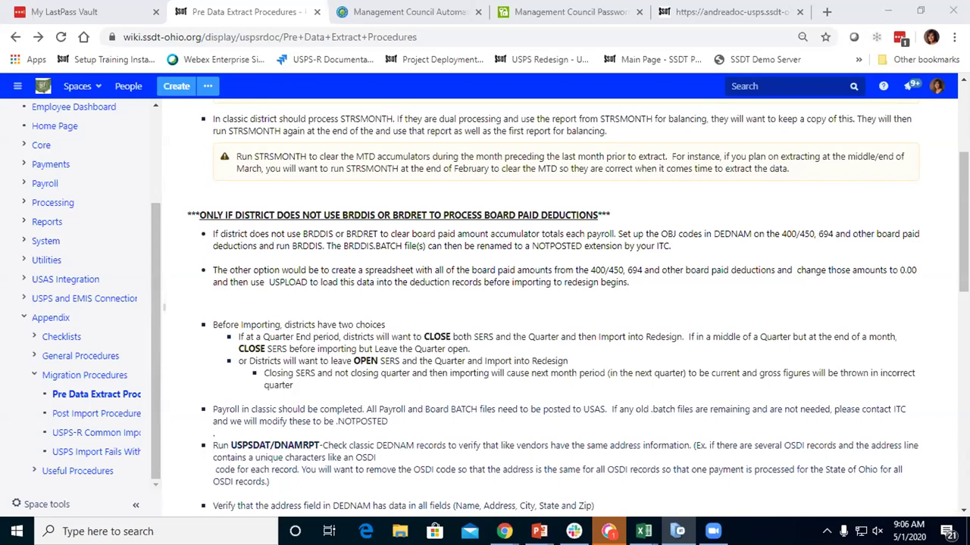
key("alt+Tab")
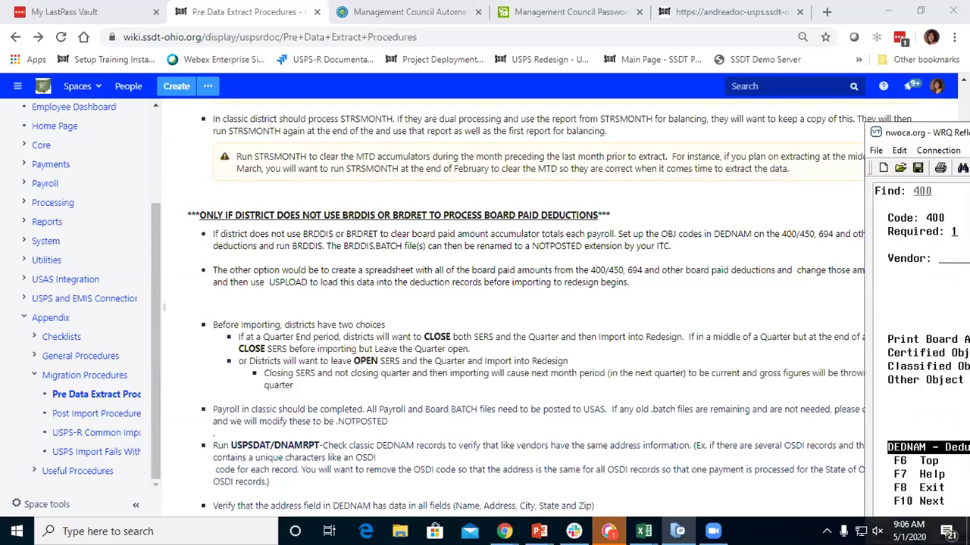
left_click_drag(909, 42, 197, 43)
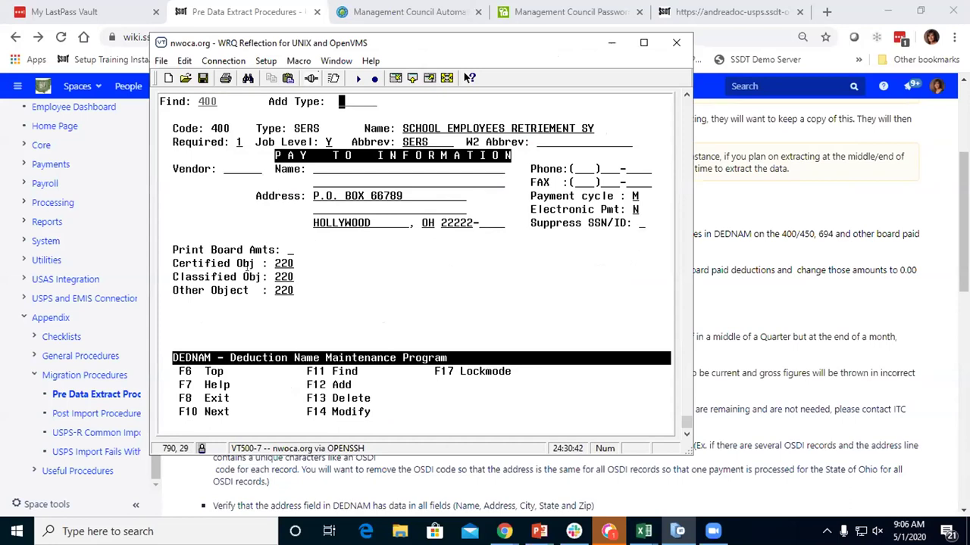
left_click_drag(265, 260, 312, 305)
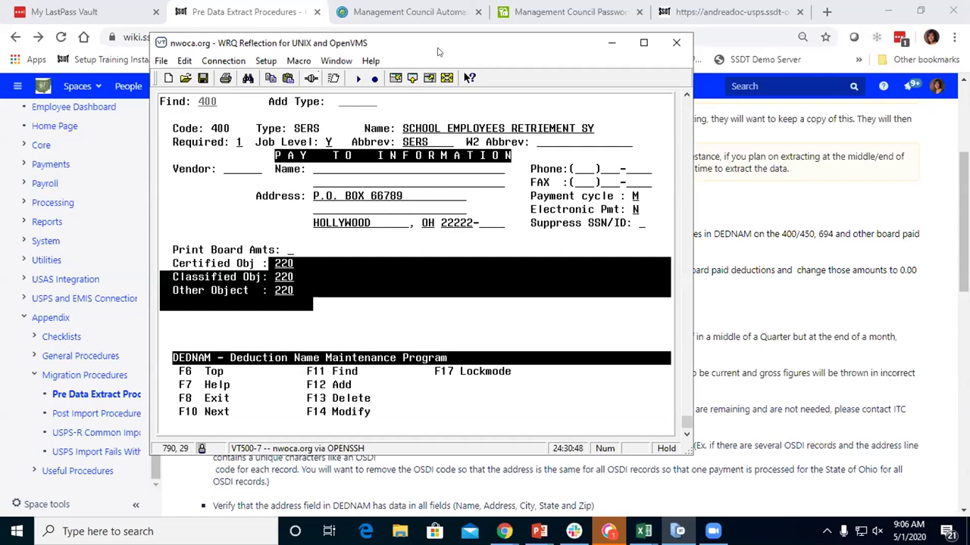
left_click_drag(437, 51, 347, 51)
left_click(380, 283)
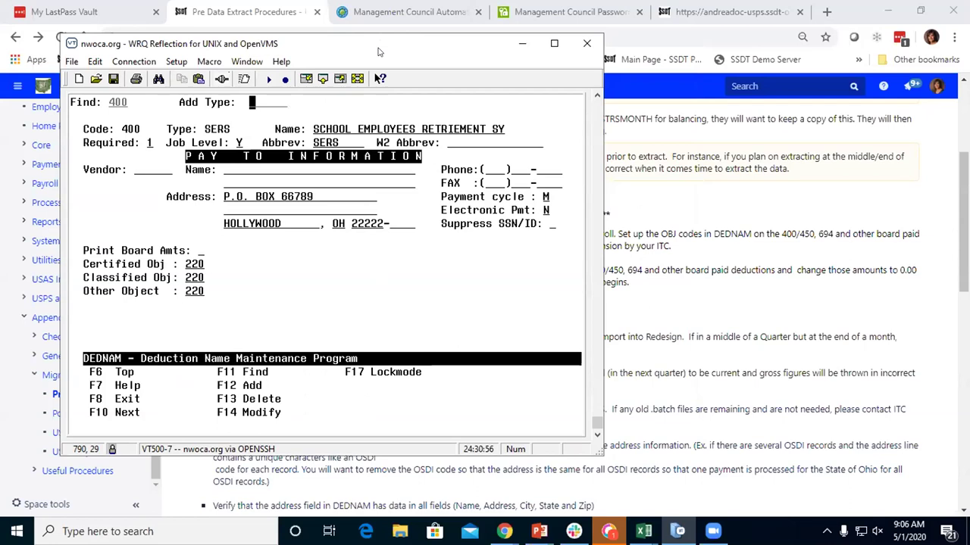
Step: Clear the terminal off the wiki page and read the notes on USPLOAD, SERS and quarter closing, BATCH files and DNAMRPT
left_click_drag(379, 51, 544, 282)
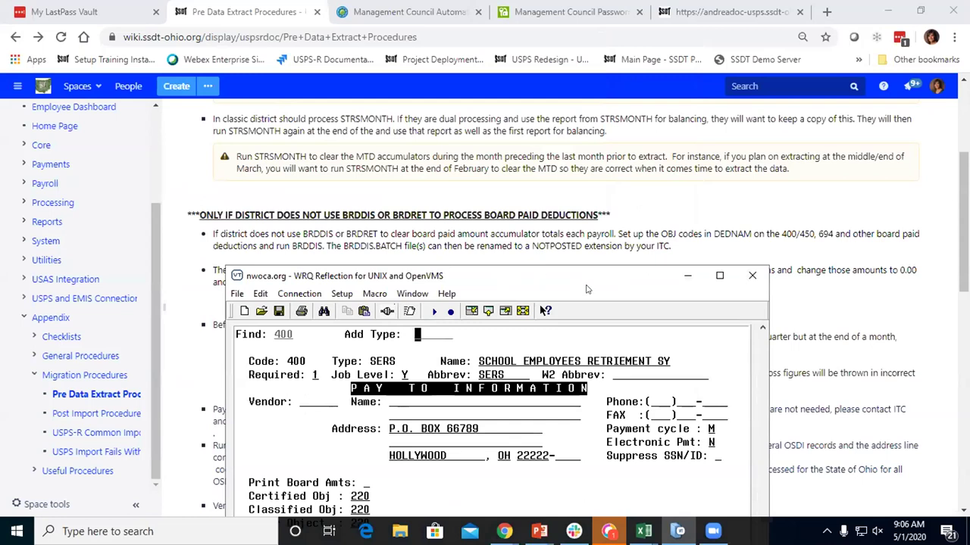
left_click_drag(586, 290, 583, 317)
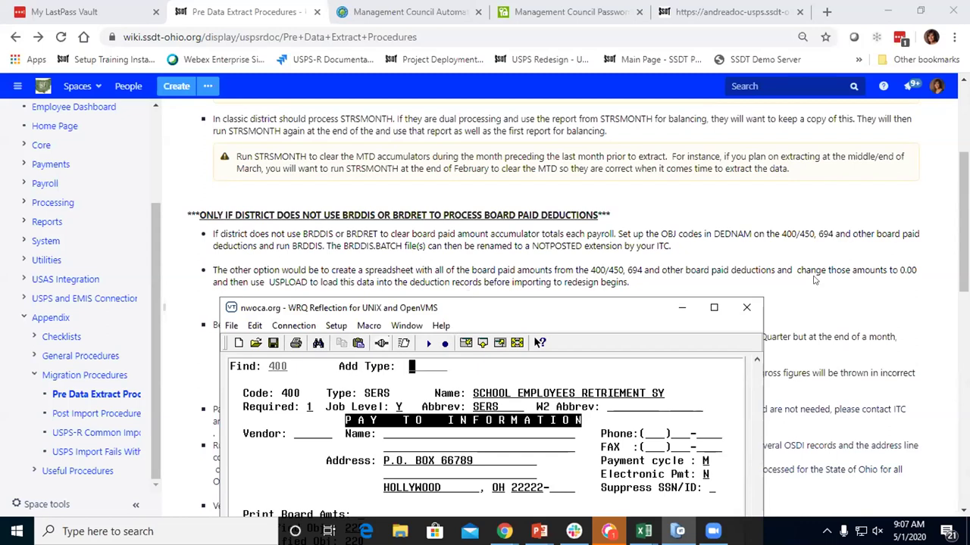
left_click(681, 307)
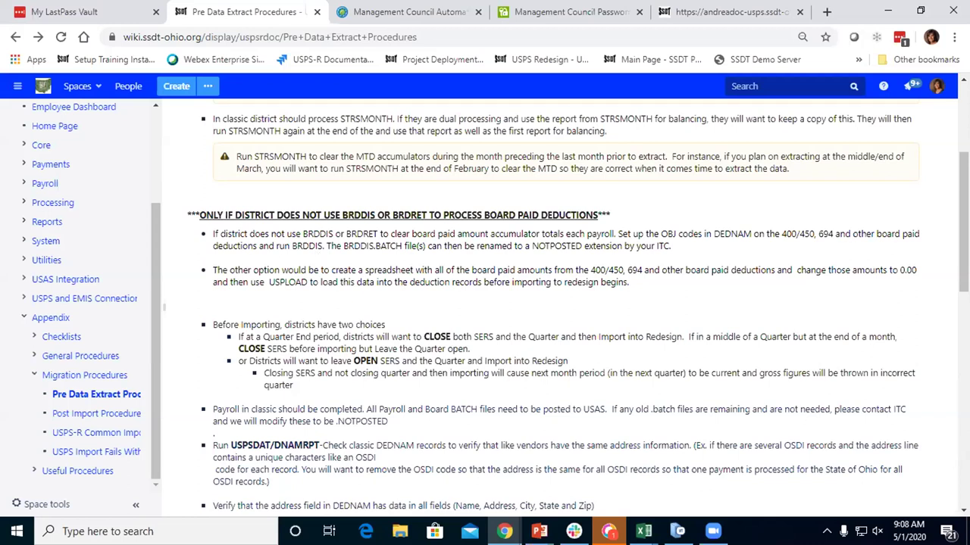
key("alt+Tab")
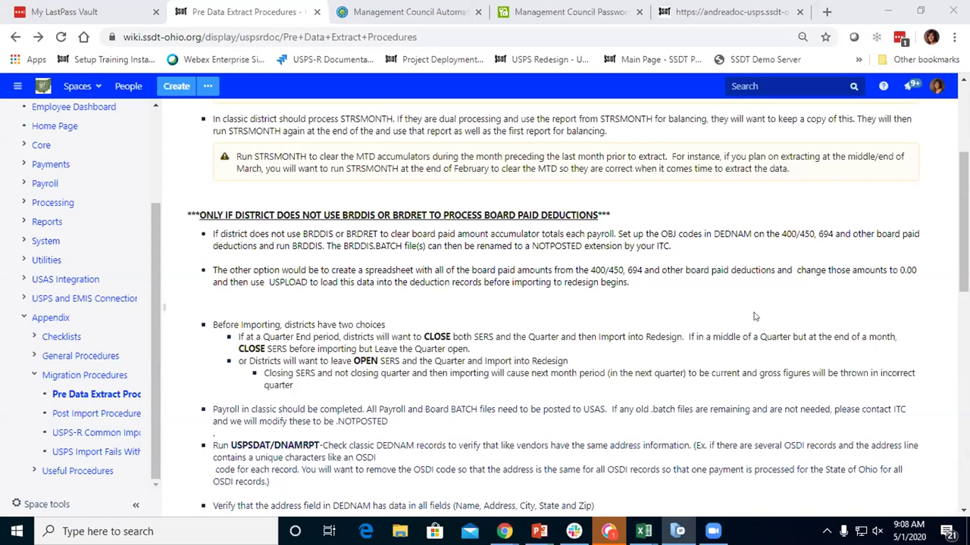
scroll(754, 312, "down", 1)
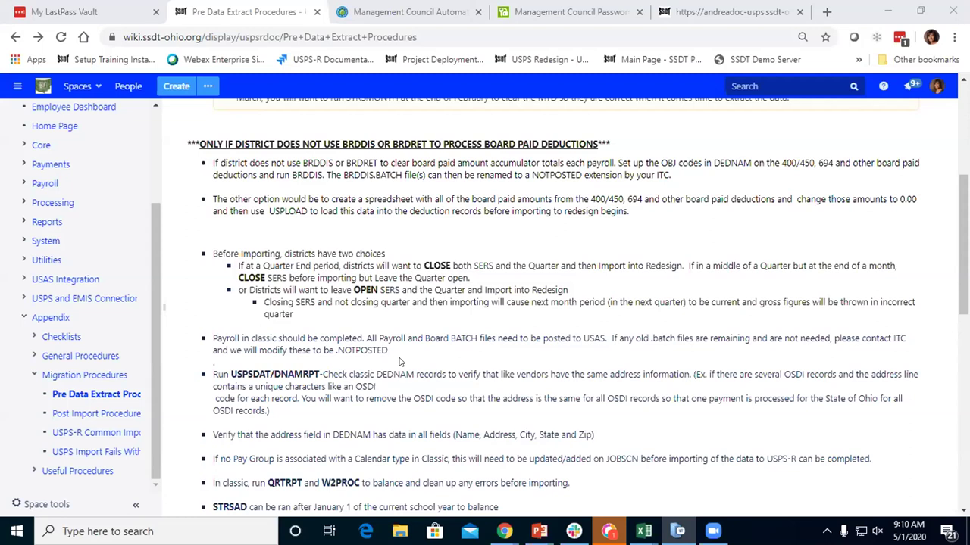
scroll(397, 358, "down", 1)
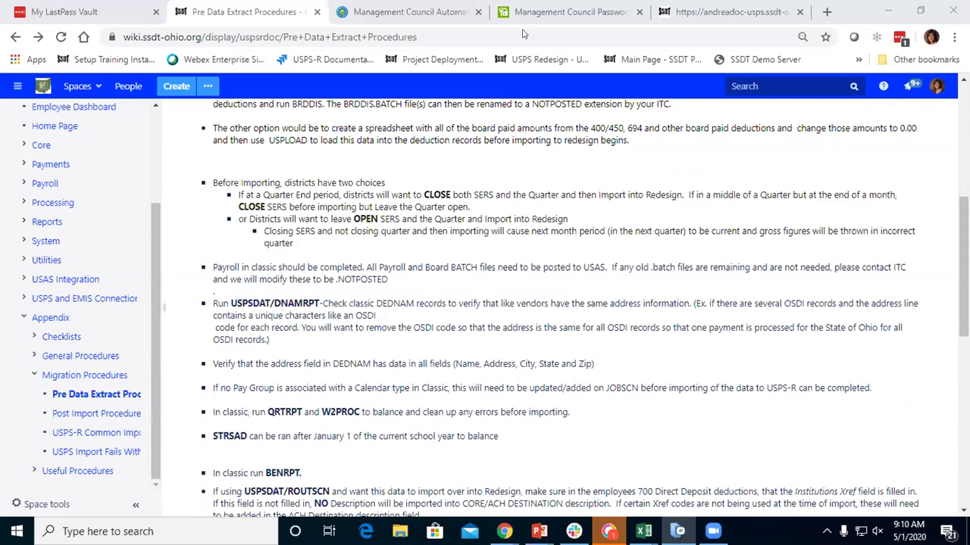
scroll(543, 295, "down", 2)
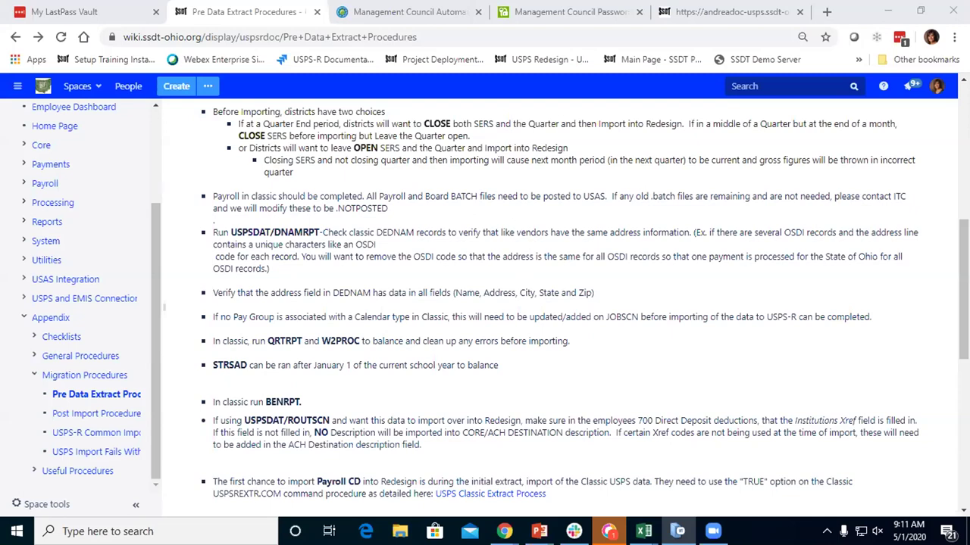
Step: Leave DEDNAM in the terminal, open the DNAMRPT Deduction Name Report options, and exit back to USPSDAT without running the report
key("alt+Tab")
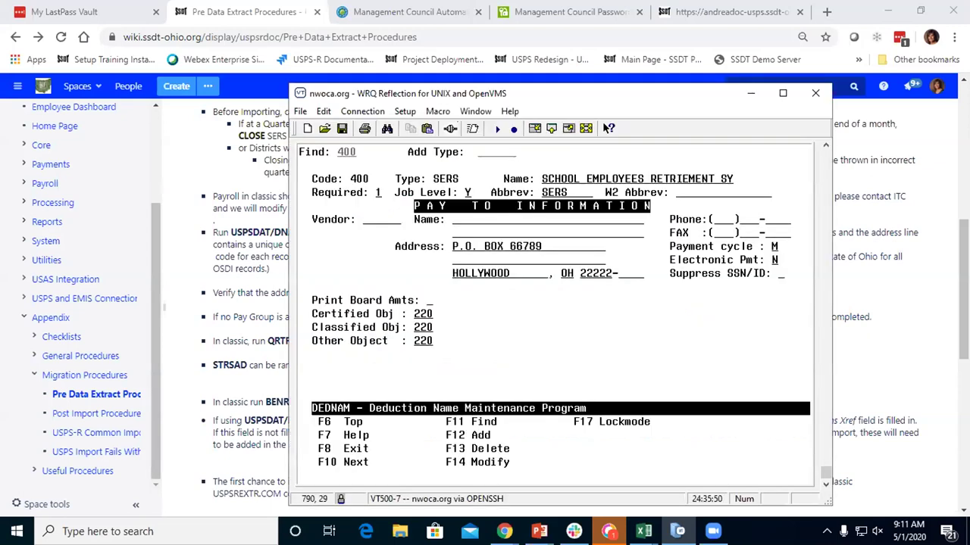
key("F8")
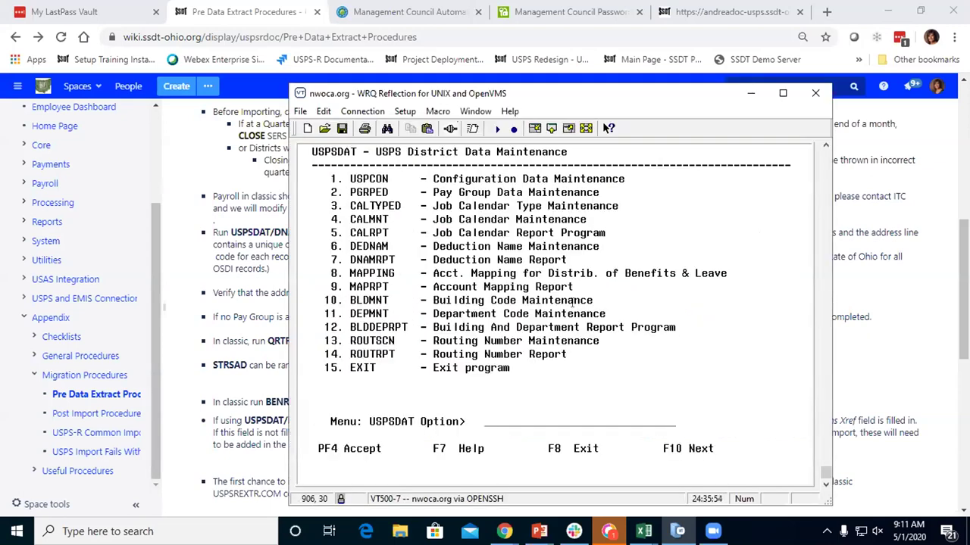
type("7")
key("Return")
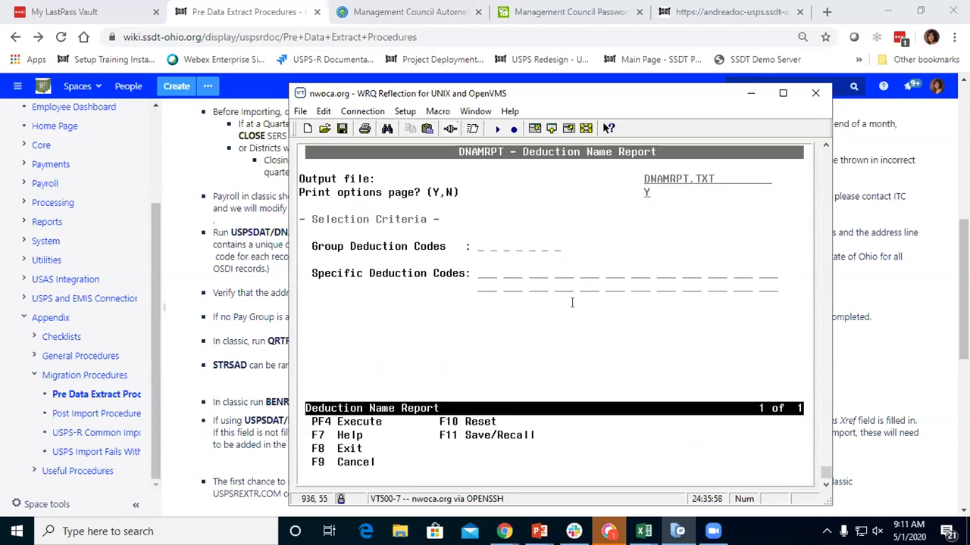
key("F8")
key("F8")
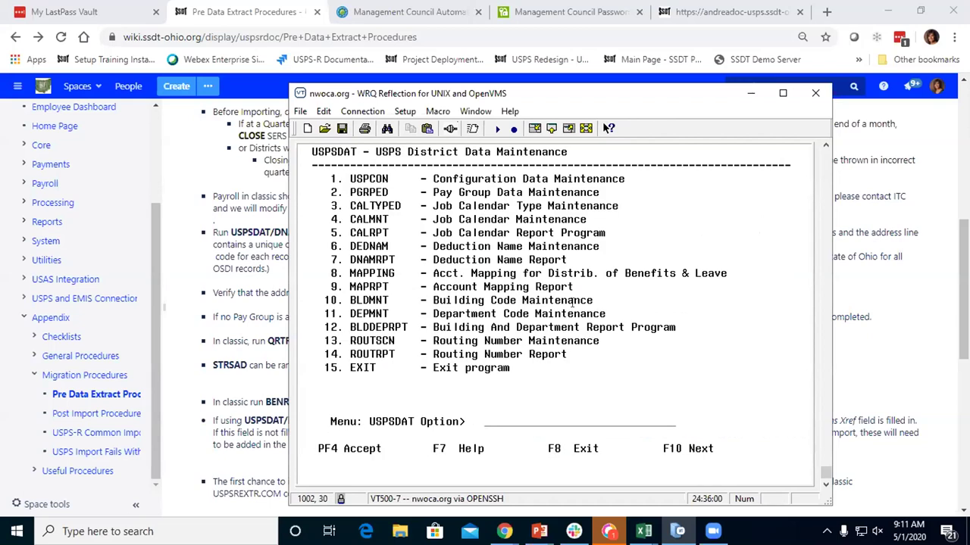
Step: Open DEDNAM from USPSDAT, find deduction code 800, and move the terminal window aside to reveal the wiki instructions
type("6")
key("Return")
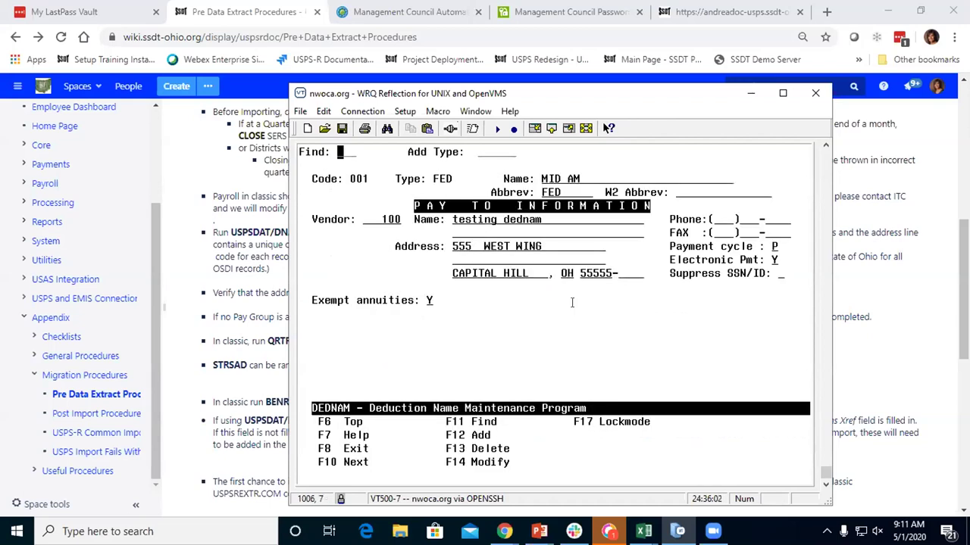
type("800")
key("Return")
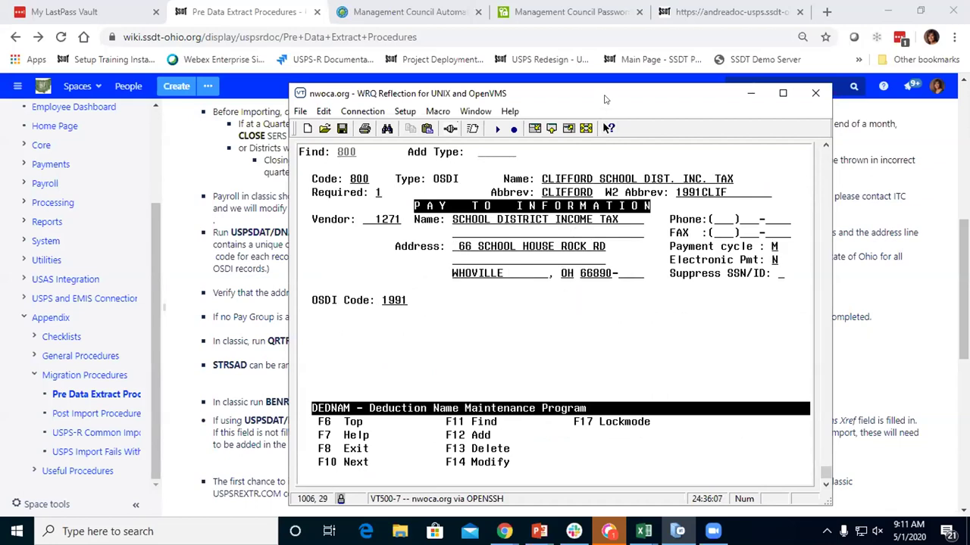
left_click_drag(605, 99, 703, 89)
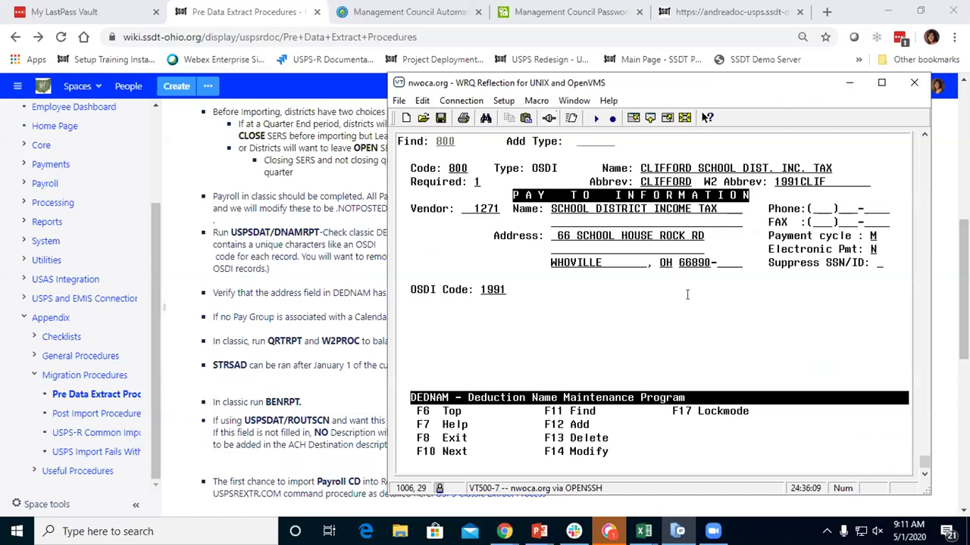
Step: Highlight the pay-to name and address, and the W2 abbreviation's 1991 code, in the deduction 800 record
left_click_drag(551, 208, 763, 258)
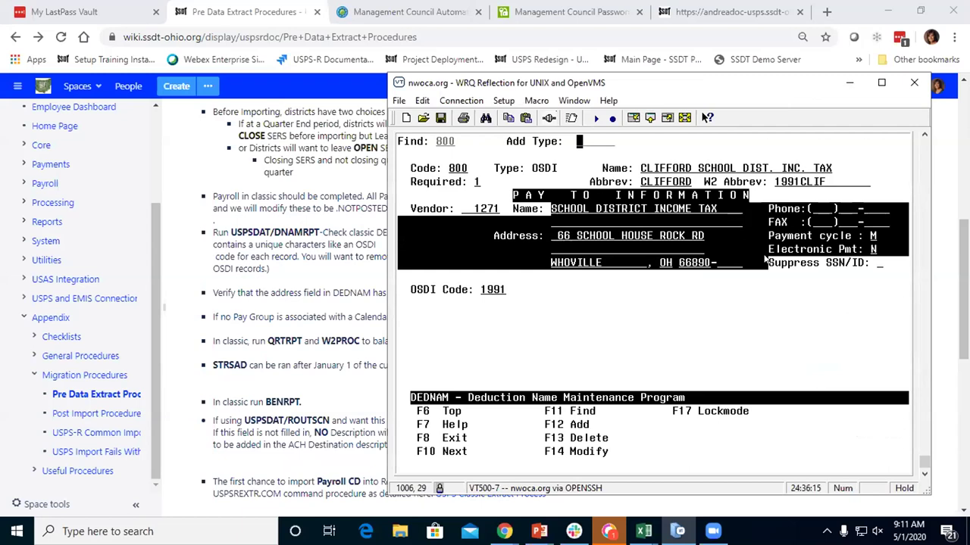
left_click(765, 259)
left_click_drag(781, 182, 800, 182)
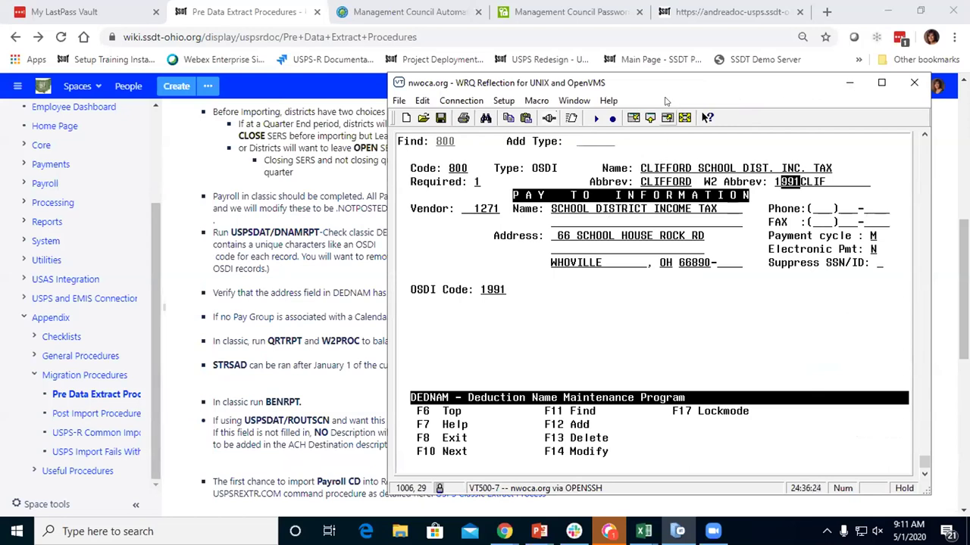
Step: Compare the wiki's DNAMRPT instructions with deduction 800, then place the terminal window just below those instructions
key("super+shift+Right")
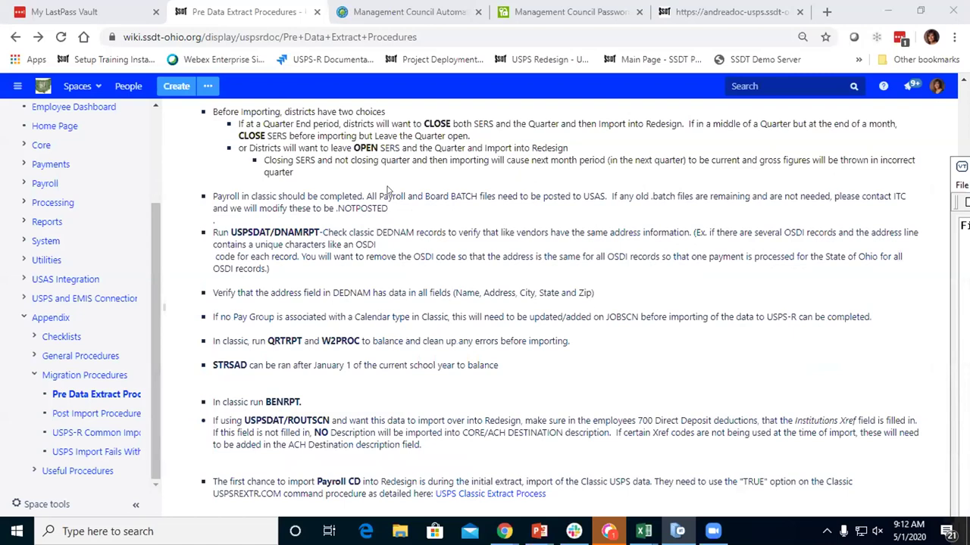
key("alt+Tab")
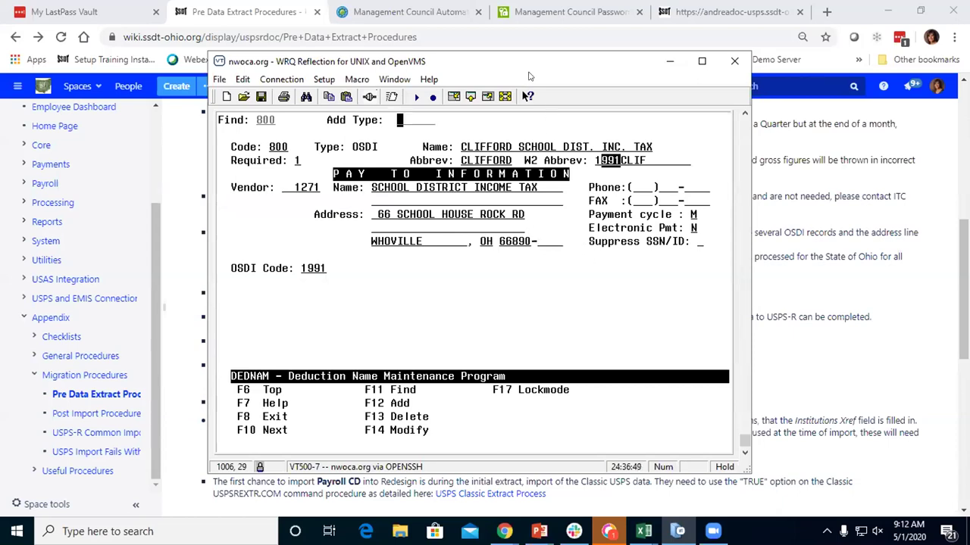
key("alt+Tab")
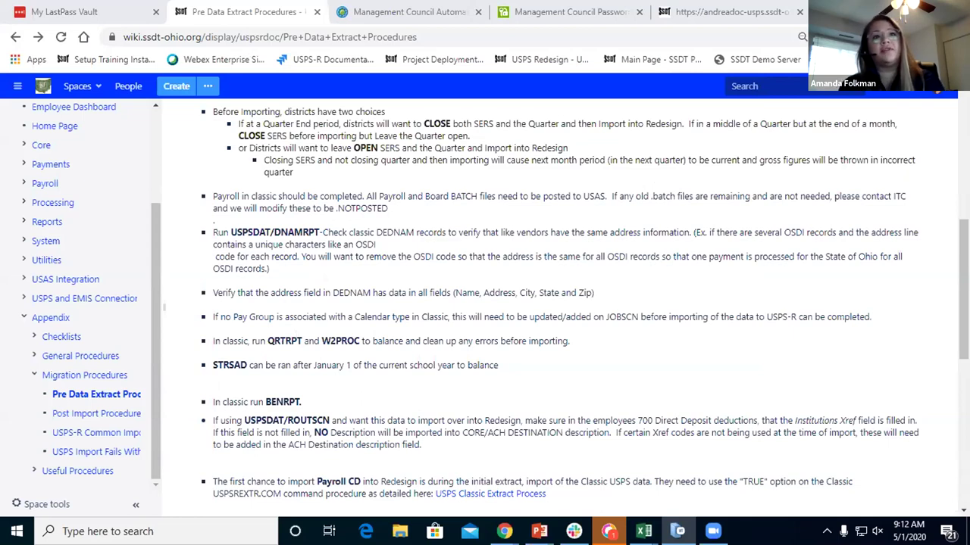
key("alt+Tab")
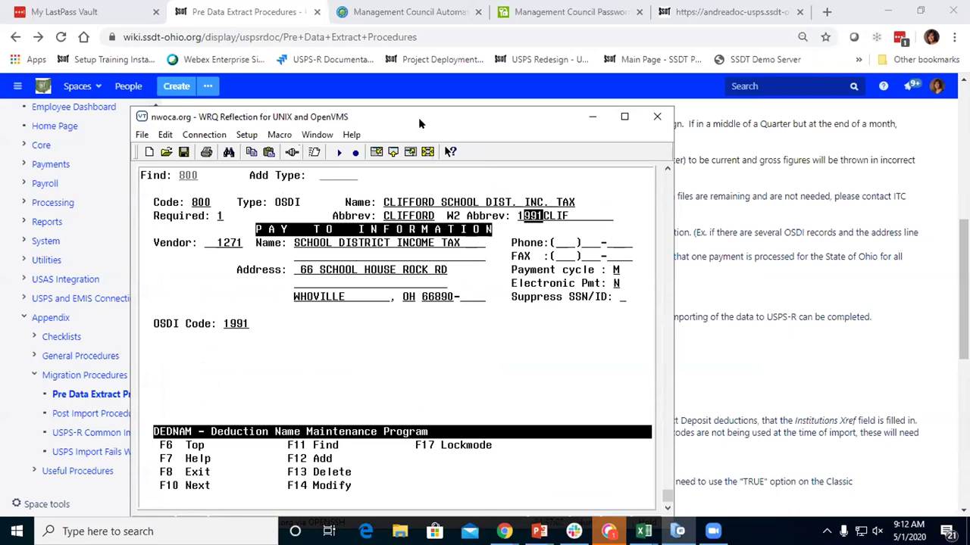
left_click_drag(418, 118, 596, 282)
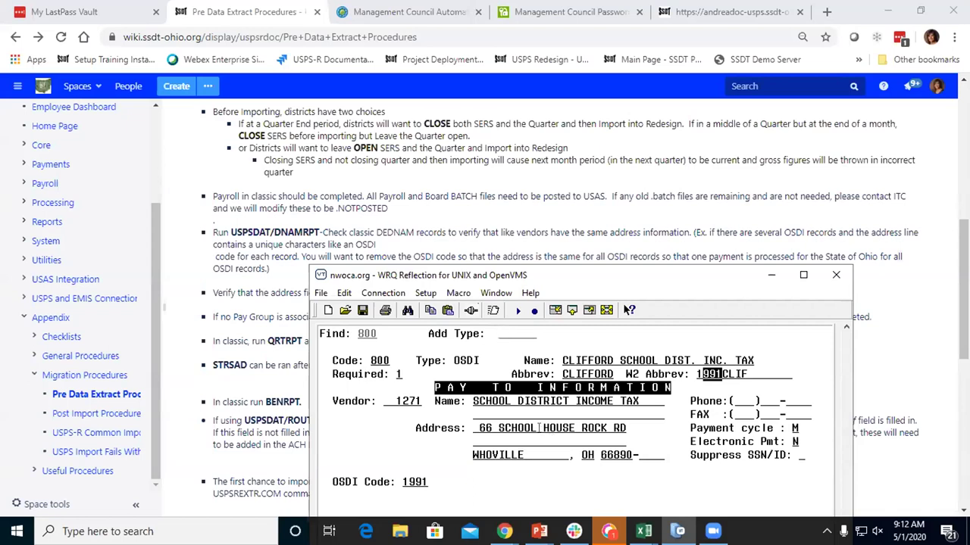
Step: Clear the terminal selection, return to the wiki's board-paid deductions section, and bring the wiki page to the front
left_click(537, 415)
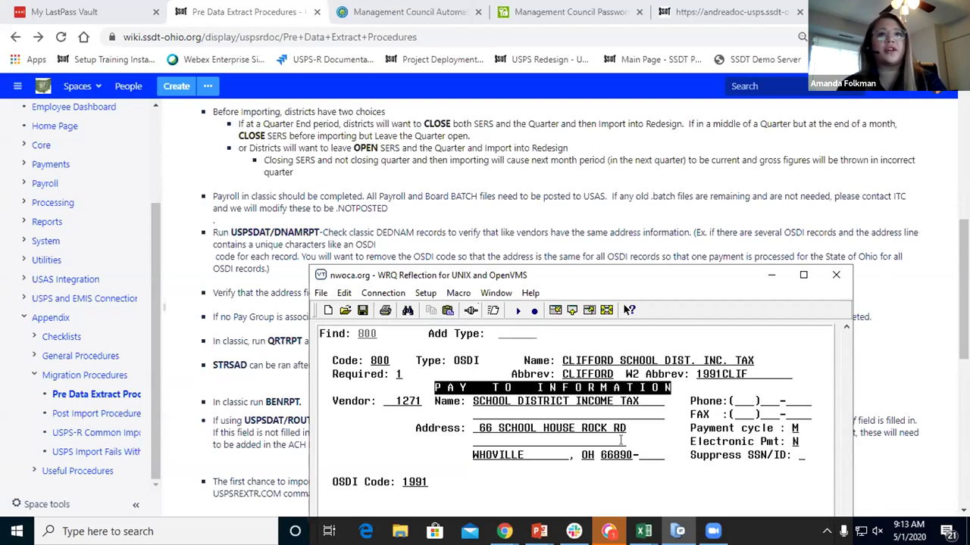
scroll(621, 439, "up", 2)
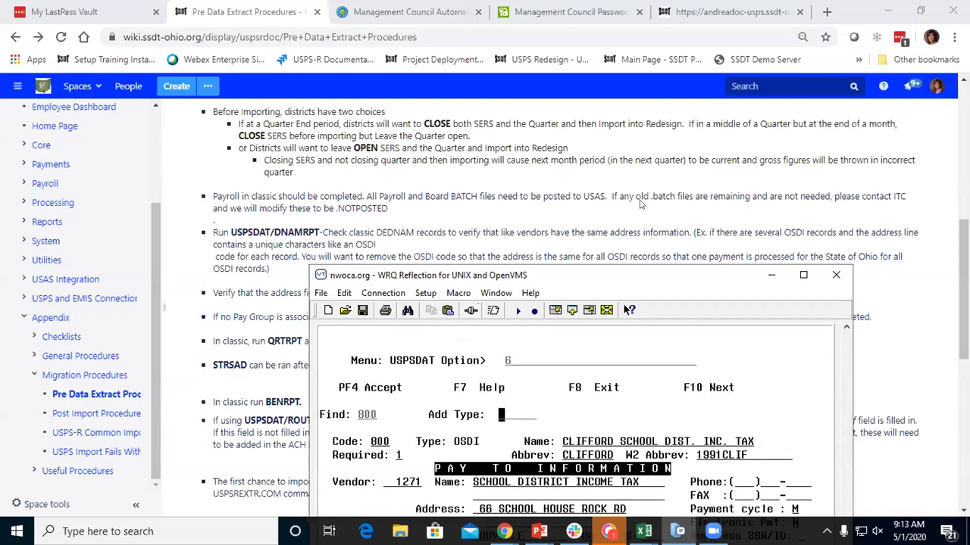
scroll(640, 203, "up", 2)
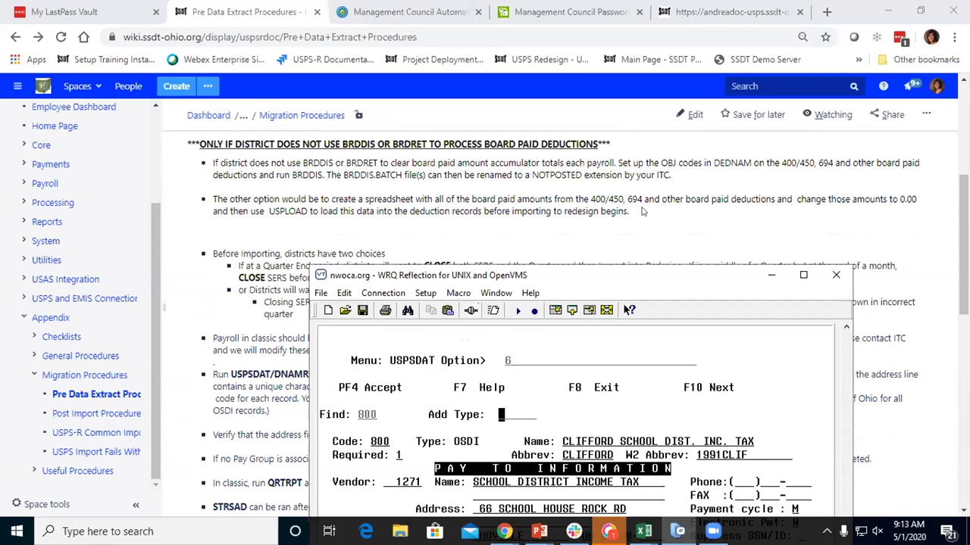
scroll(641, 212, "up", 1)
scroll(644, 222, "down", 1)
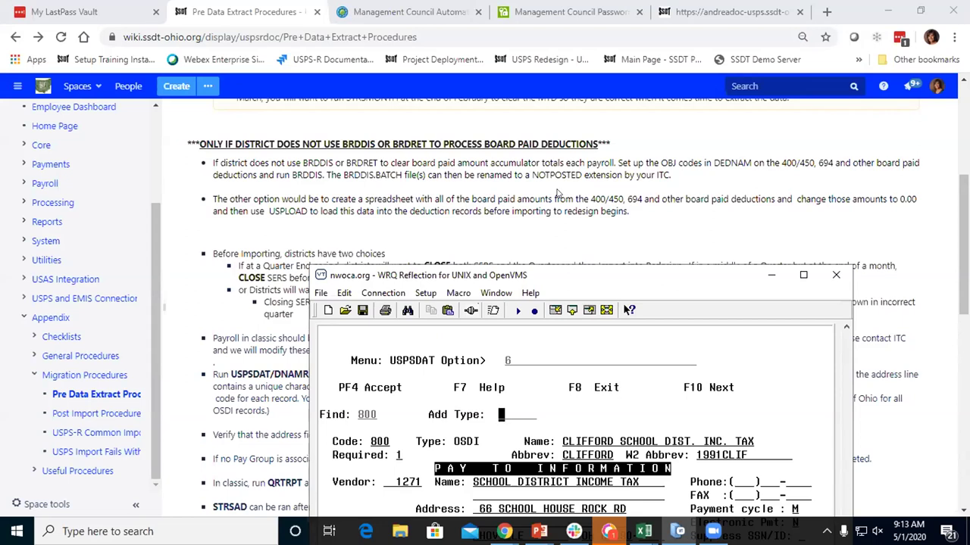
left_click(673, 186)
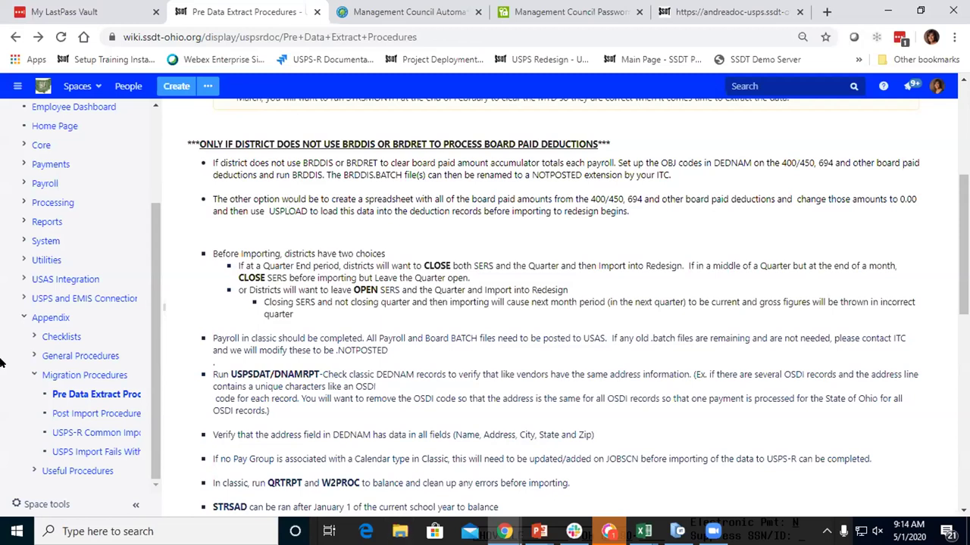
Step: Bring the terminal back, move it up beside the board-paid instructions, and exit DEDNAM to the command prompt
left_click(677, 531)
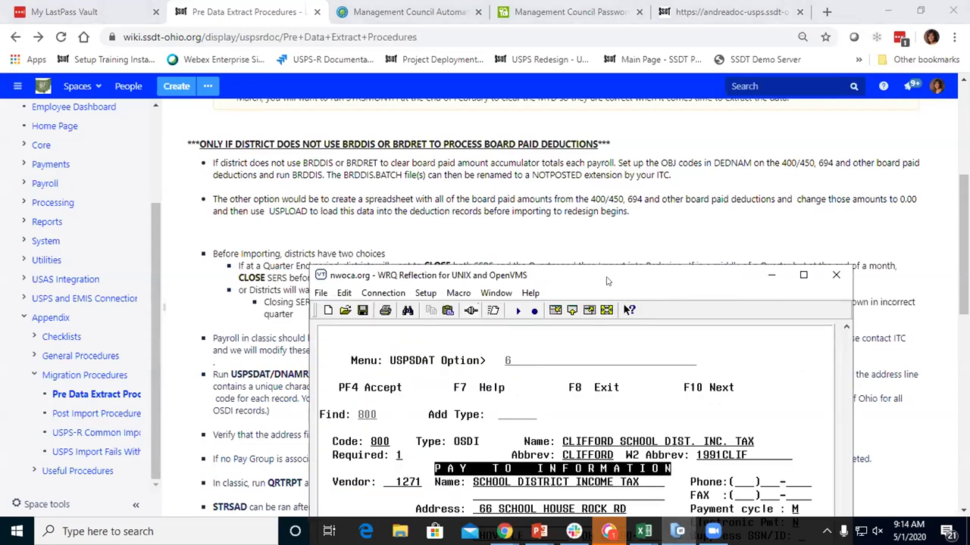
left_click_drag(606, 281, 655, 76)
key("F8")
key("F8")
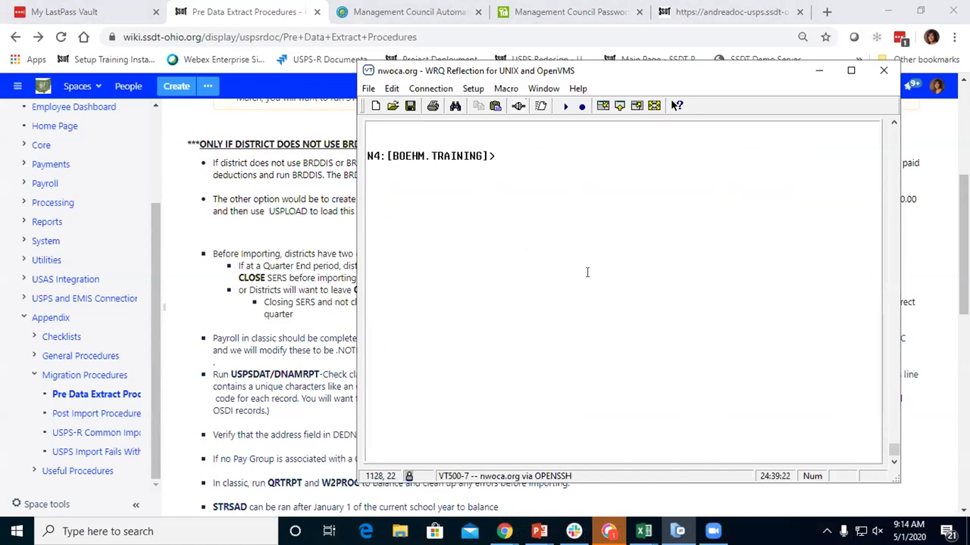
Step: Open the DEDSCN deduction account data maintenance screen from the USPSCN file maintenance menu
type("menu usps")
key("Return")
key("Return")
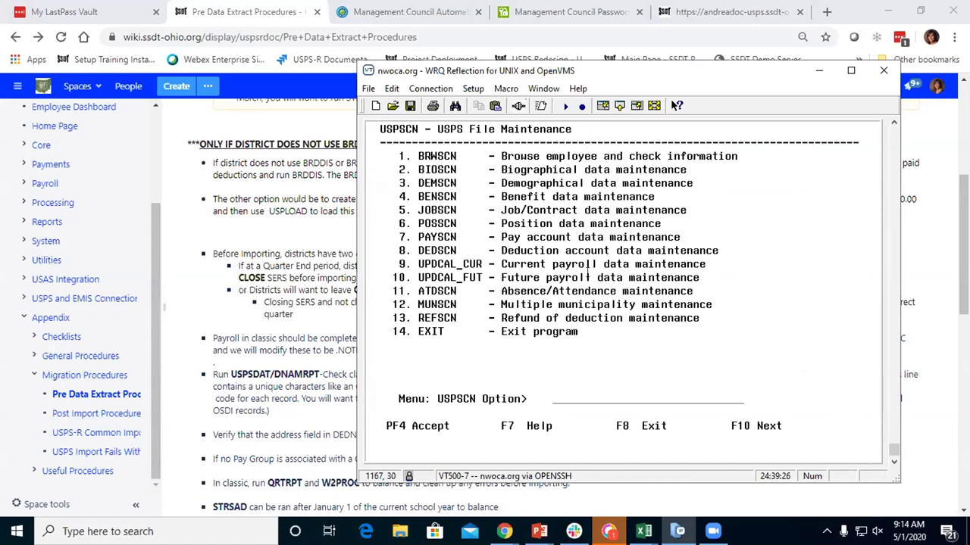
type("8")
key("Return")
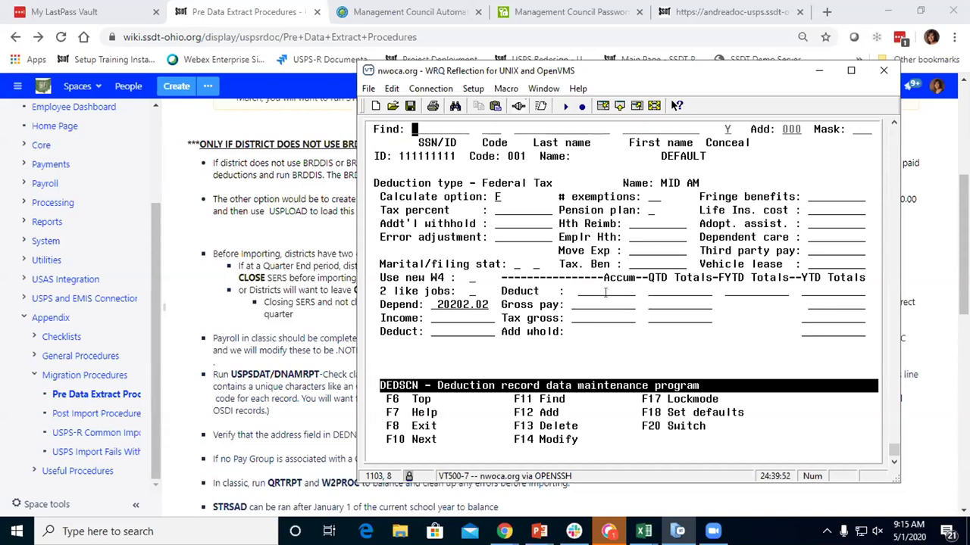
Step: Page through the default deduction records to code 450 and highlight the accumulator and totals area
key("F10")
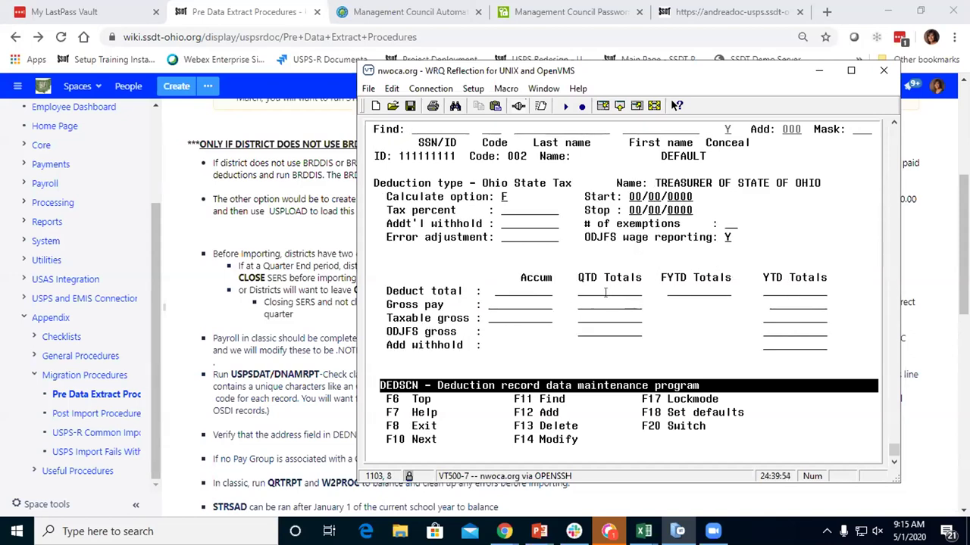
key("F10")
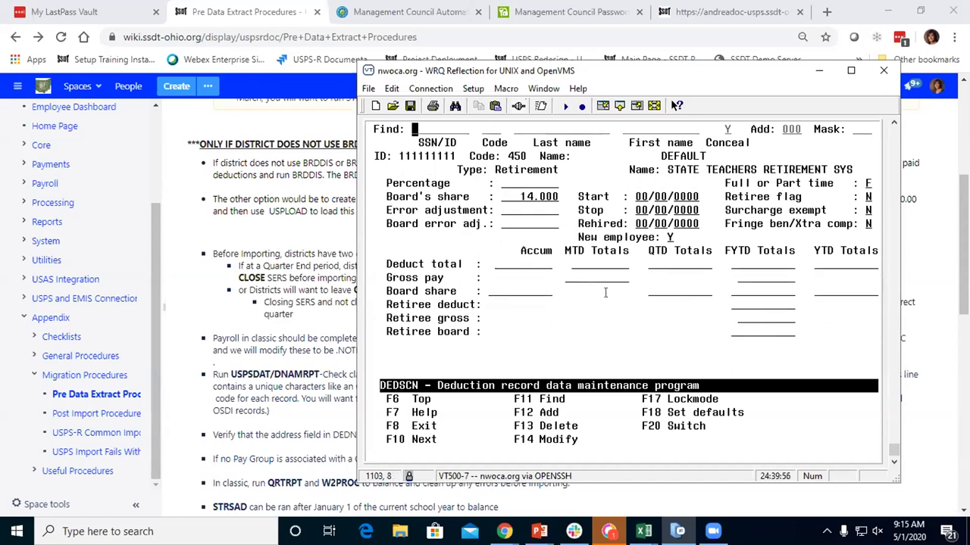
left_click_drag(475, 248, 550, 305)
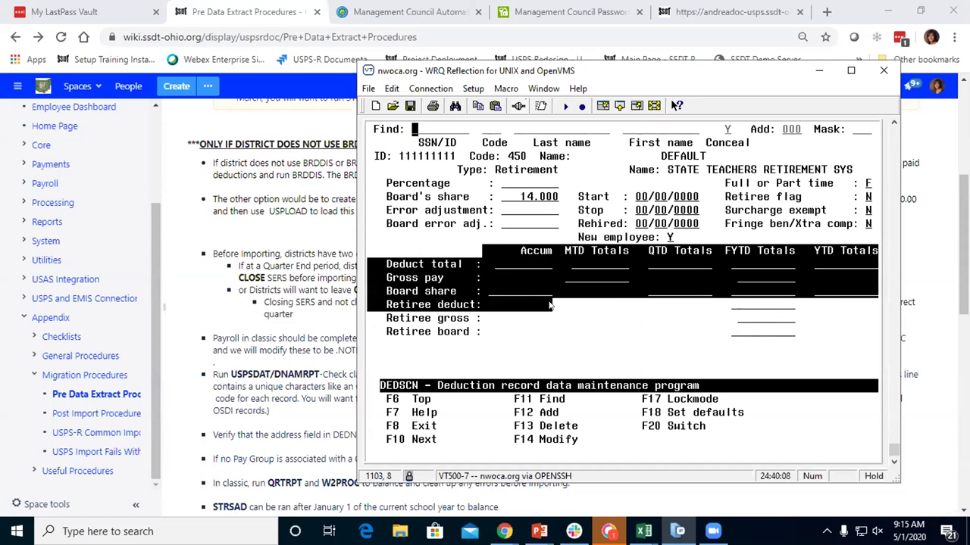
Step: Exit DEDSCN to the command prompt and reopen it from the USPSCN menu
key("F8")
key("F8")
key("Up")
key("Return")
key("Return")
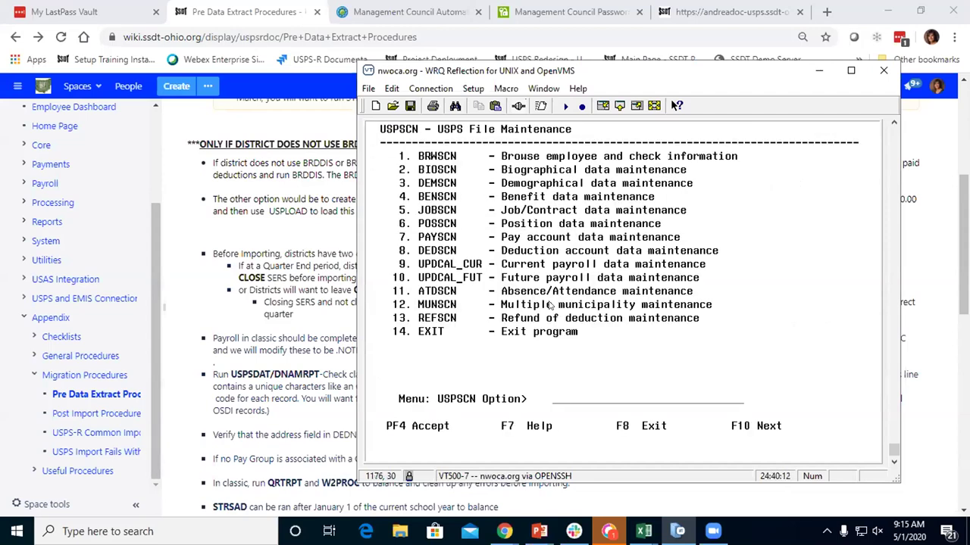
type("8")
key("Return")
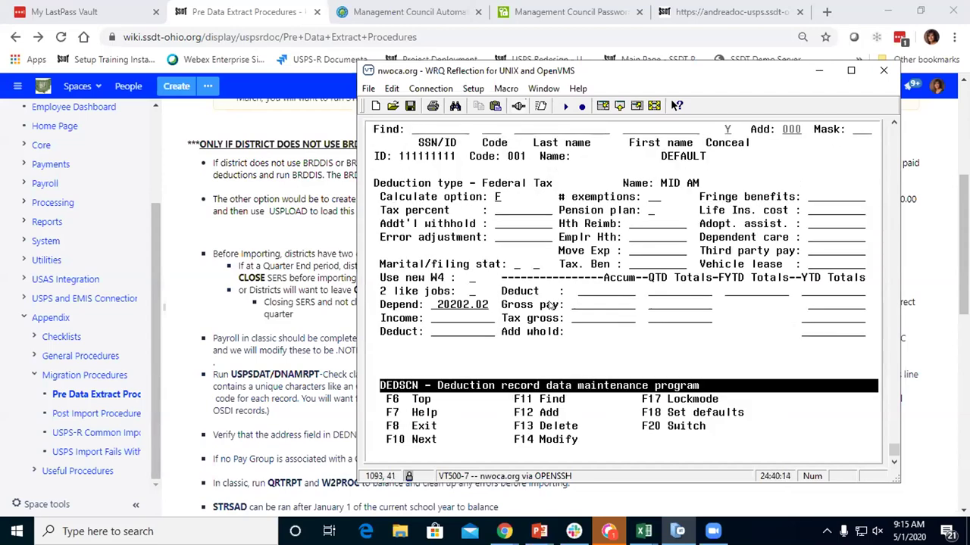
Step: Filter the deduction records with mask 400 to view an employee's retirement deduction totals
key("Tab")
key("Tab")
type("40")
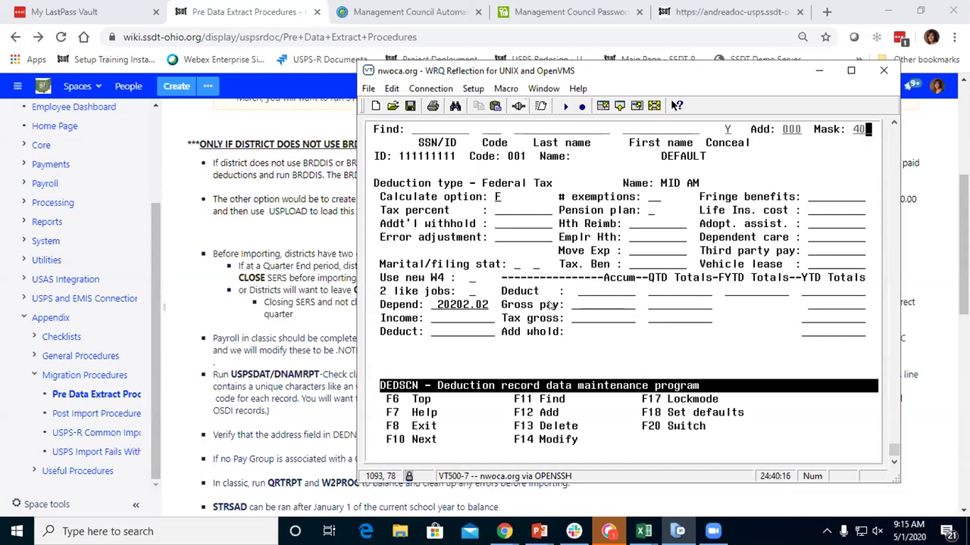
type("0")
key("Return")
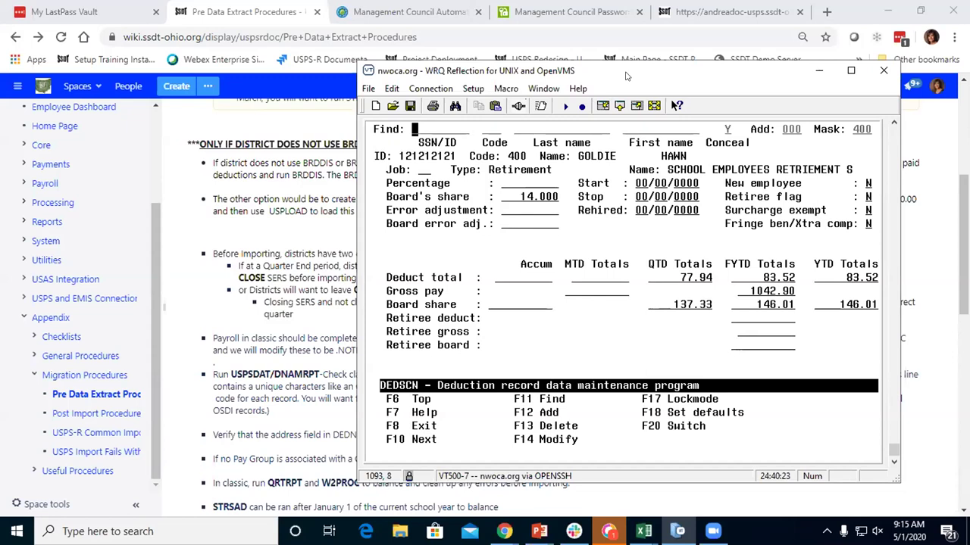
Step: Clear the terminal off the wiki page and read the notes on address fields, Pay Groups, QRTRPT, W2PROC and STRSAD
left_click(677, 531)
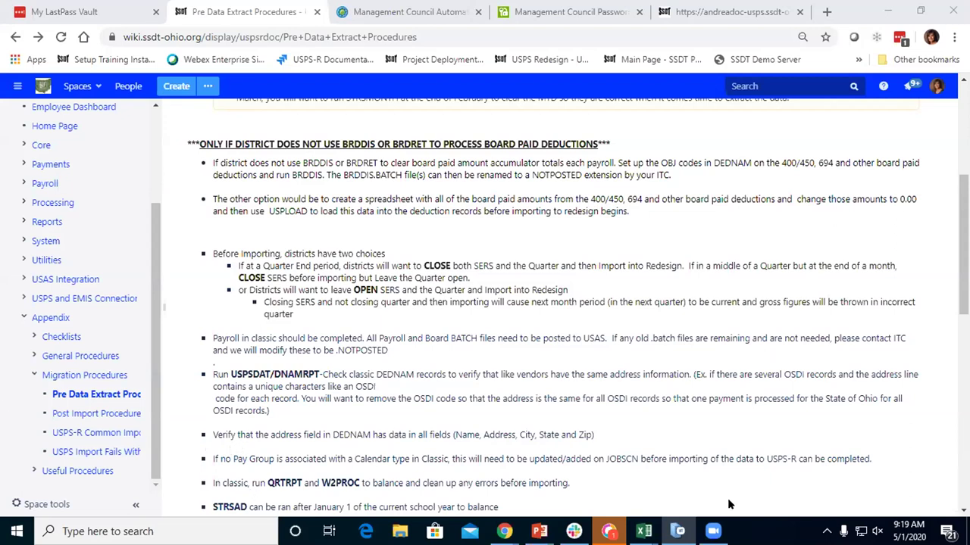
mouse_move(608, 531)
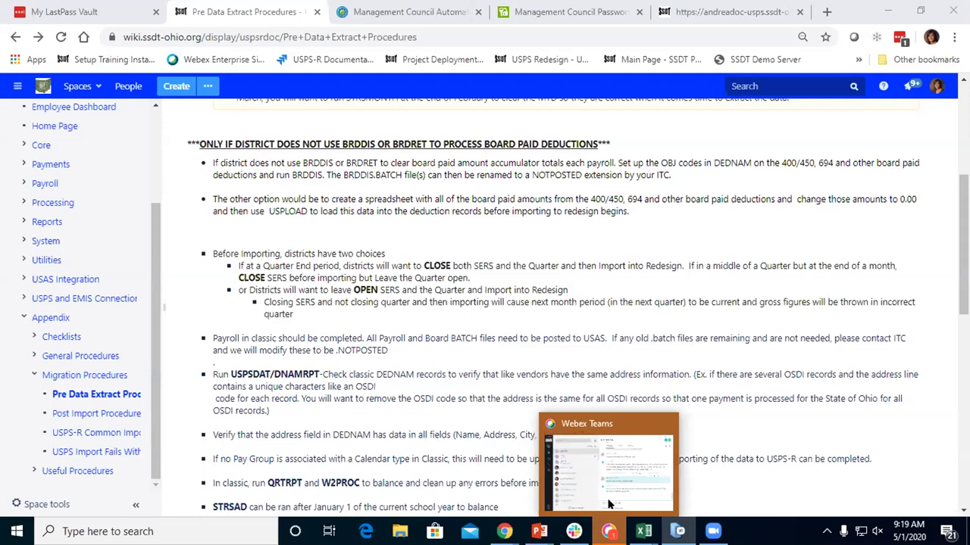
mouse_move(591, 460)
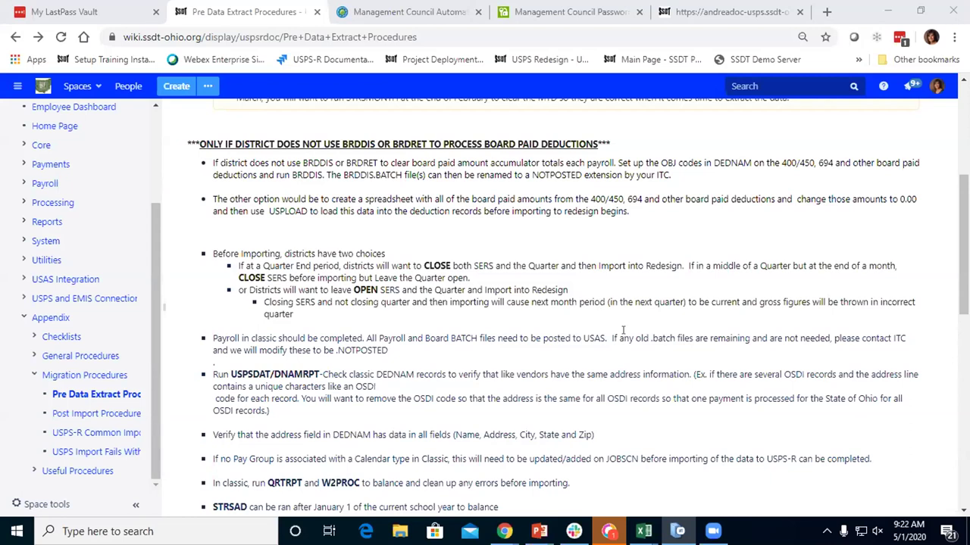
scroll(610, 327, "down", 1)
scroll(578, 348, "down", 1)
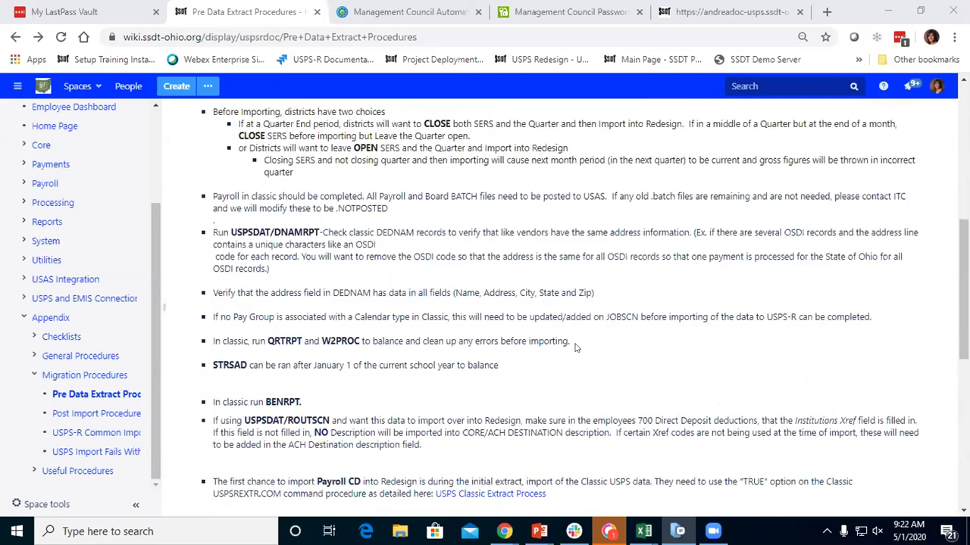
scroll(575, 347, "down", 1)
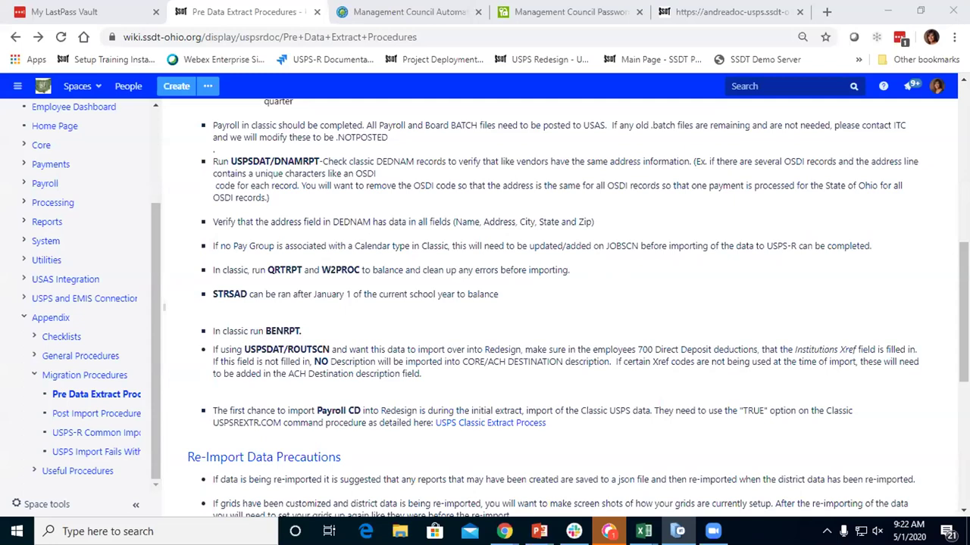
Step: Switch back to the terminal and leave DEDSCN for the command prompt
key("alt+Tab")
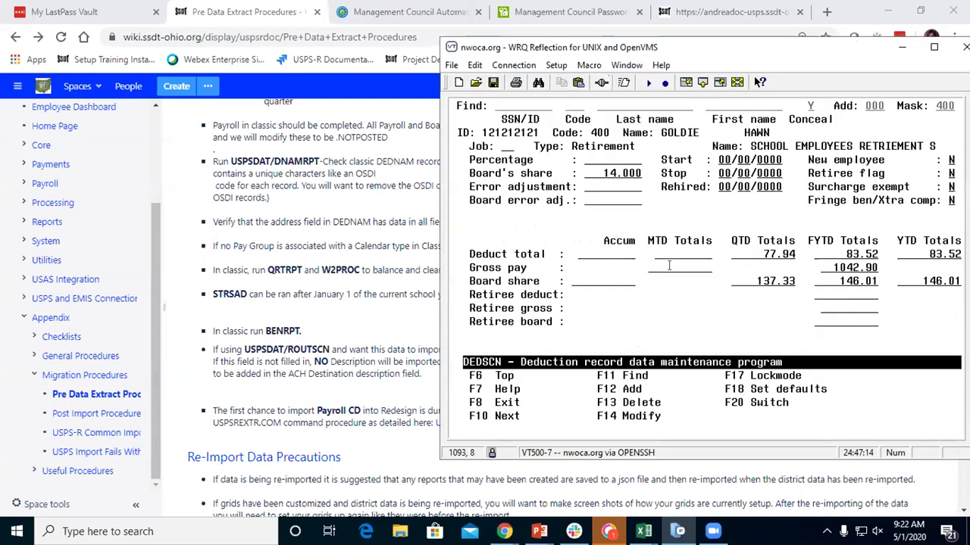
key("F8")
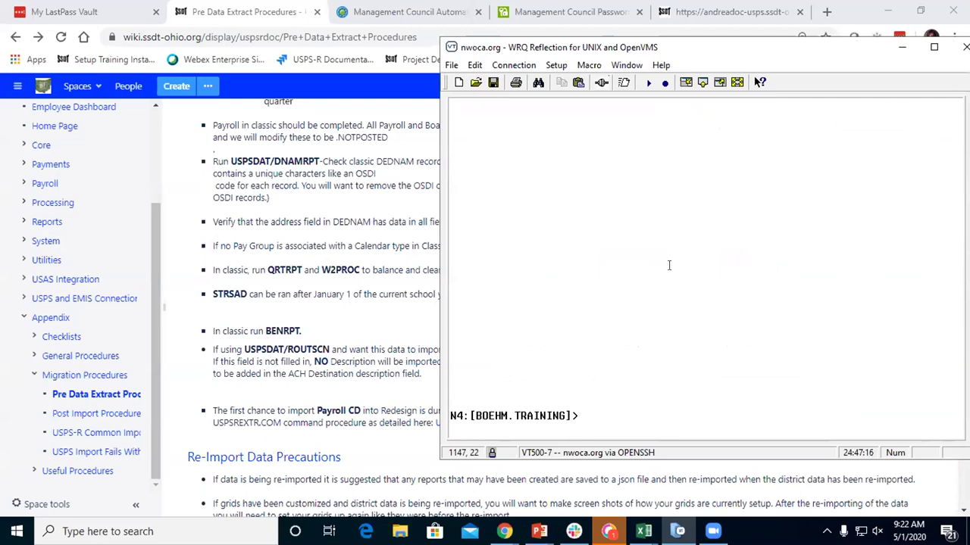
type("menu")
key("Return")
key("Return")
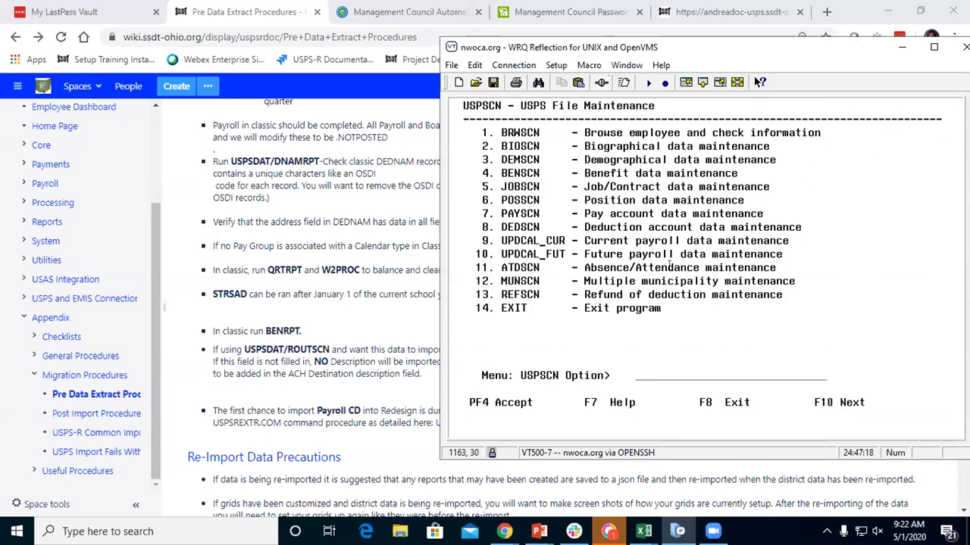
key("F8")
Step: Open PGRPED pay group data maintenance from the USPSDAT menu and move the terminal aside to uncover the wiki instructions
type("meh")
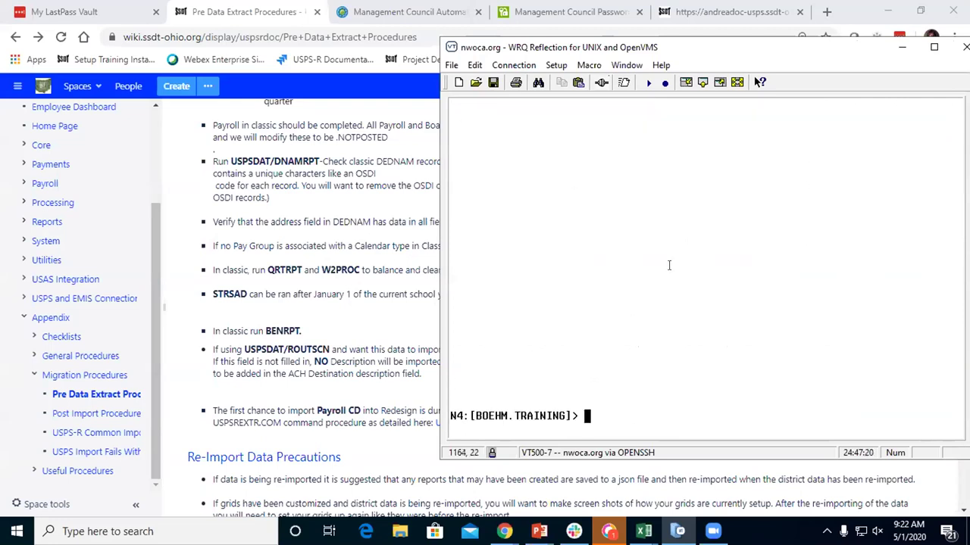
key("BackSpace")
type("nu usps")
key("Return")
key("Return")
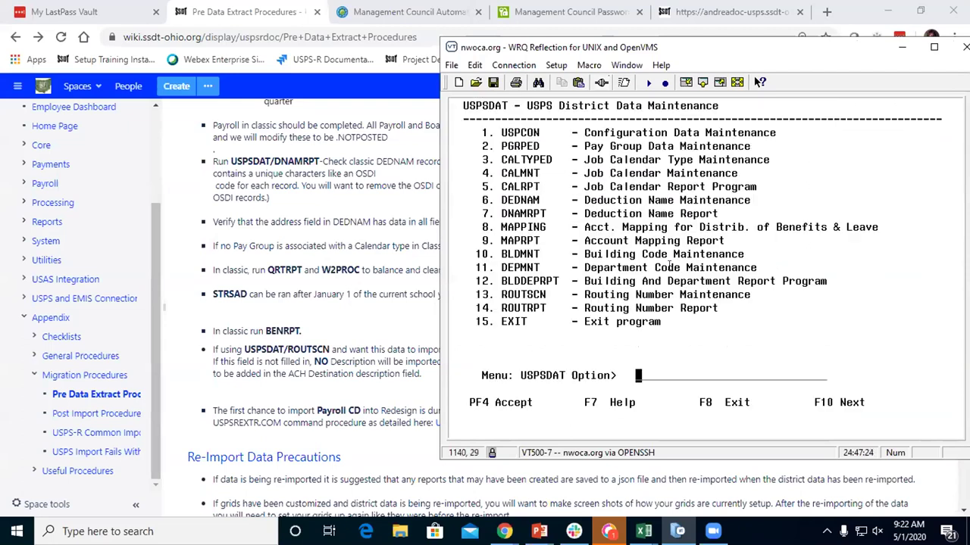
type("2")
key("Return")
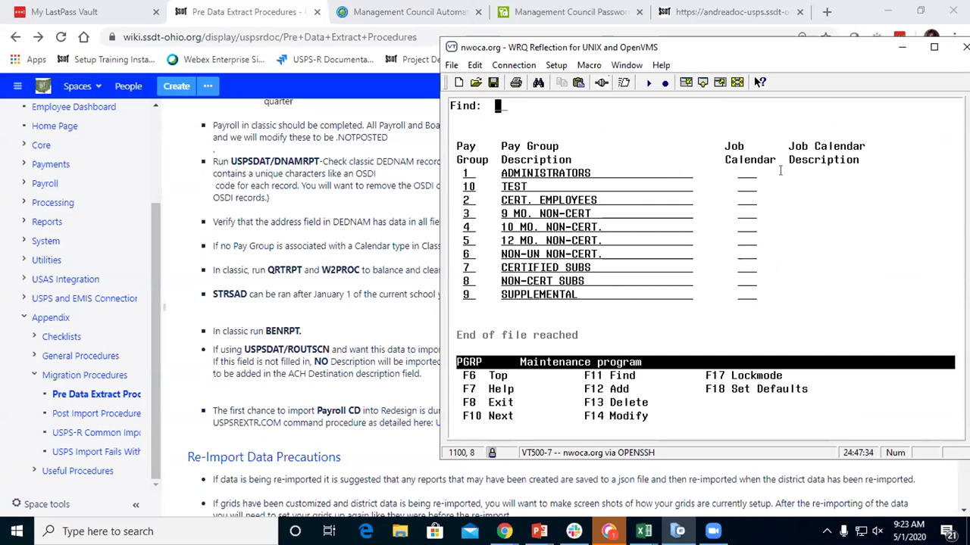
left_click_drag(730, 55, 858, 79)
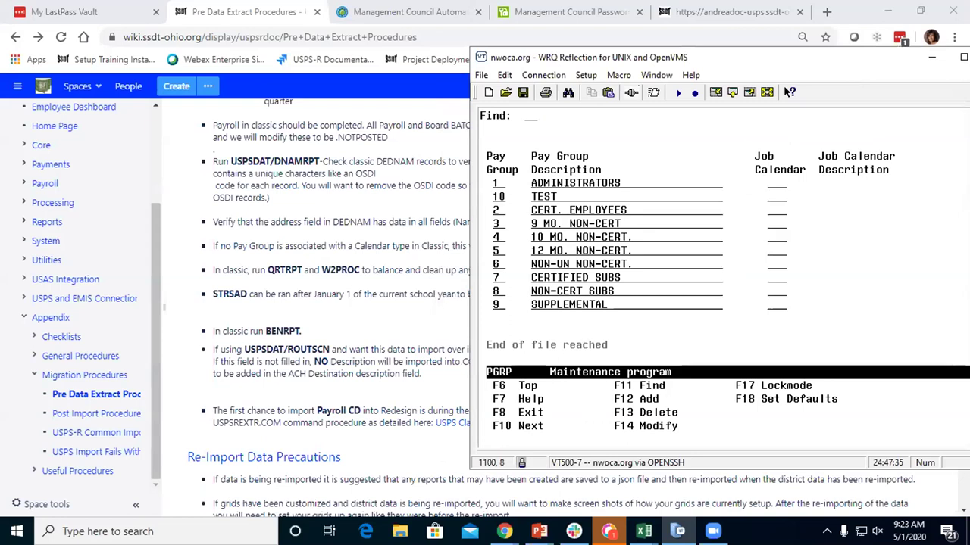
Step: Leave PGRPED for the command prompt and open JOBSCN job/contract data maintenance from the USPSCN menu
left_click(931, 57)
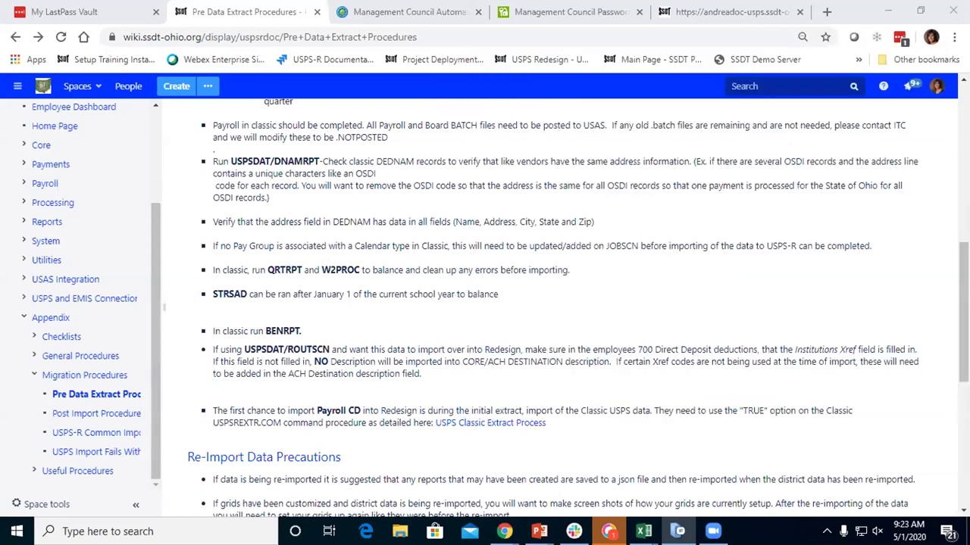
key("alt+Tab")
key("F8")
key("F8")
type("menu uspay")
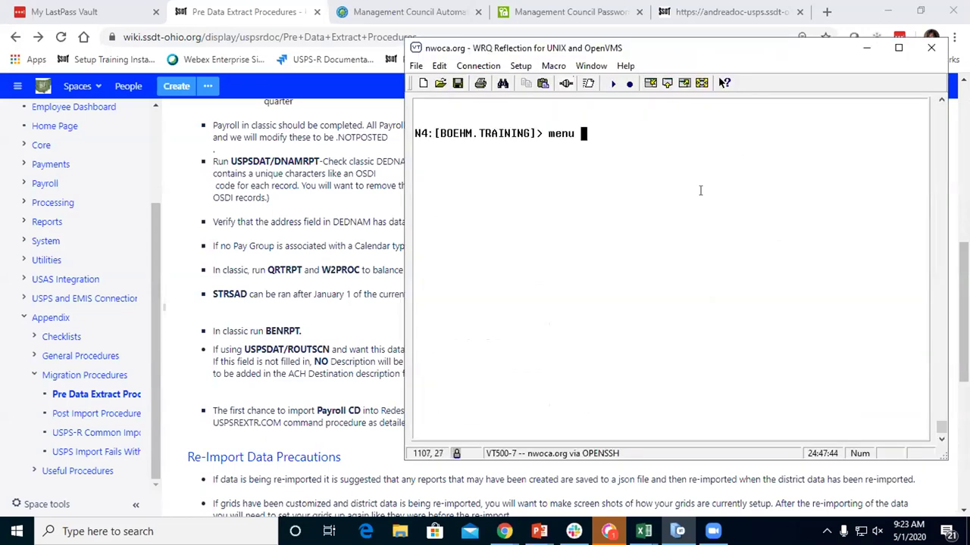
key("Return")
key("Return")
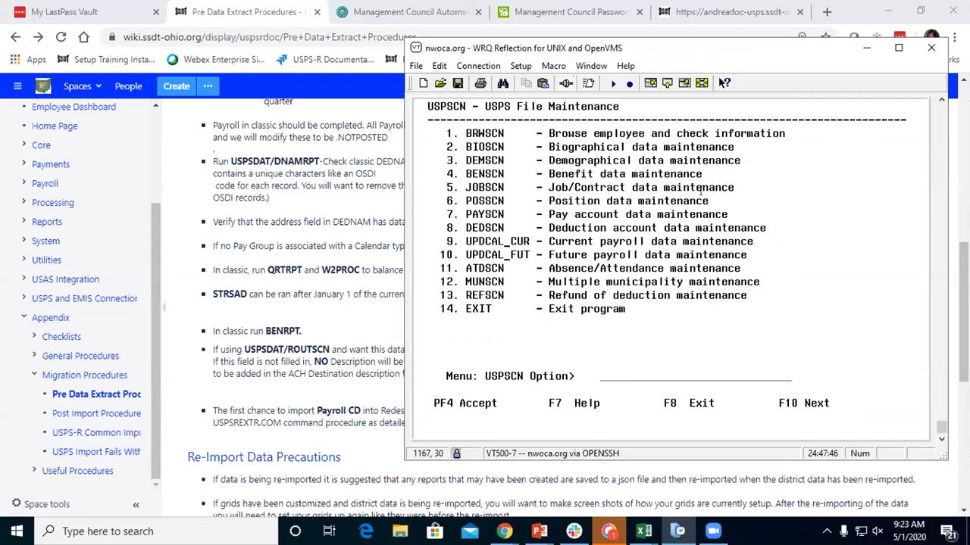
type("5")
key("Return")
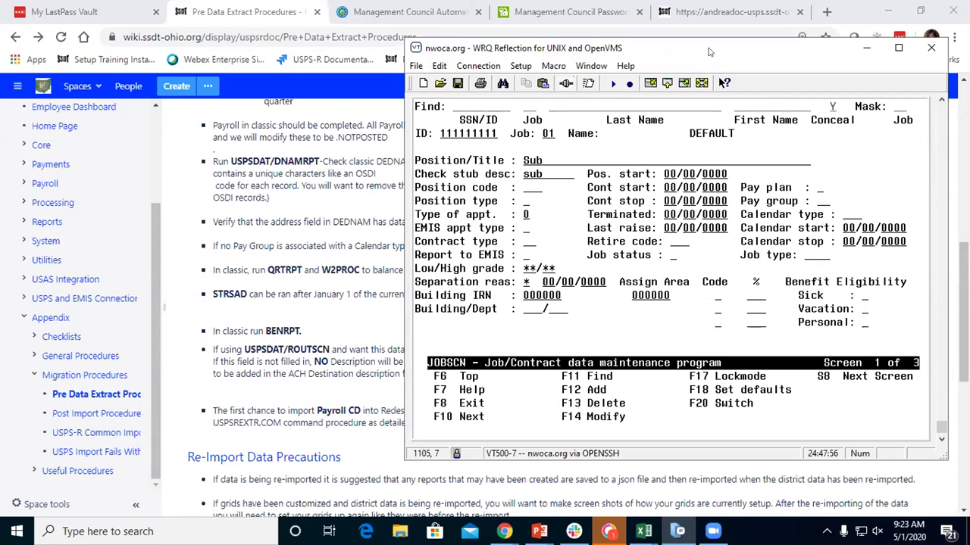
Step: Move the terminal off the wiki's pay group note and read the BENRPT, ROUTSCN and Payroll CD instructions
left_click_drag(709, 52, 574, 267)
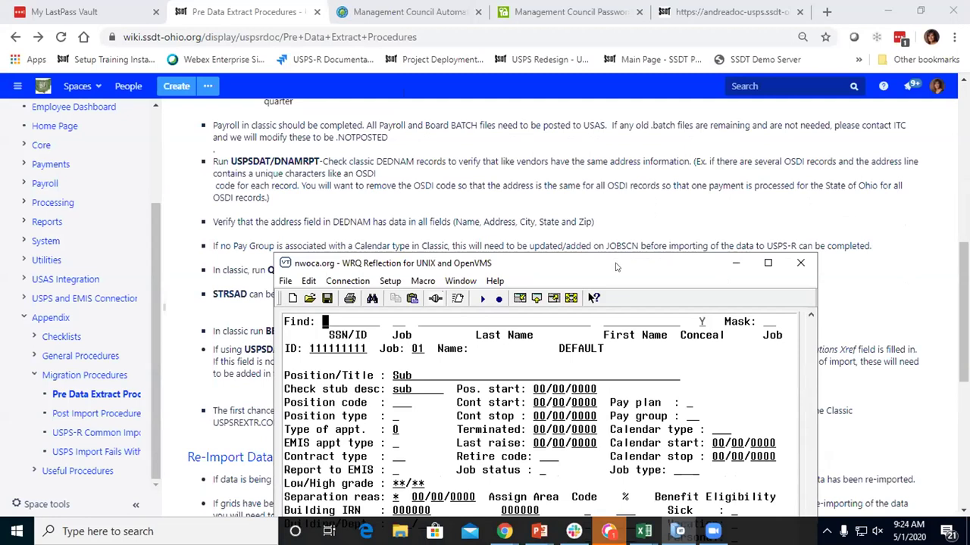
key("alt+Tab")
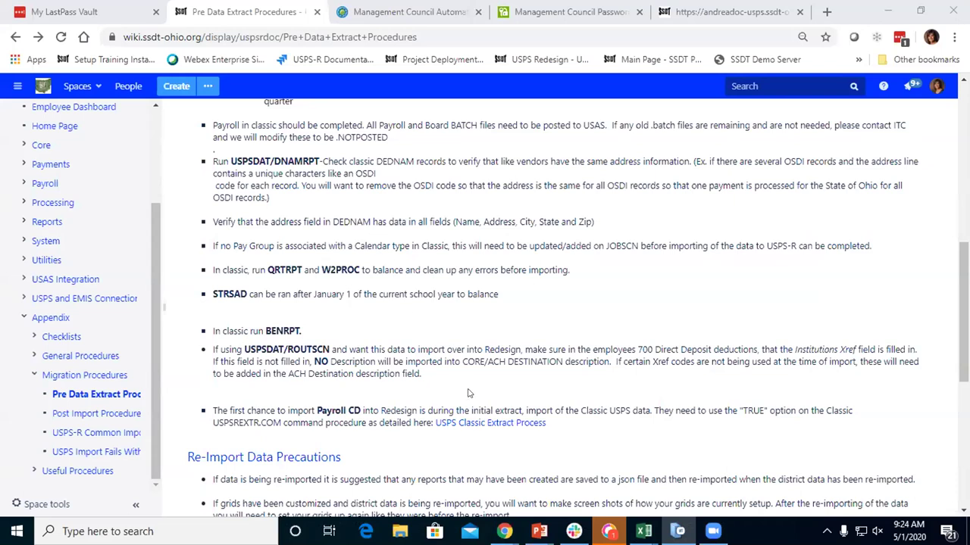
scroll(468, 394, "down", 2)
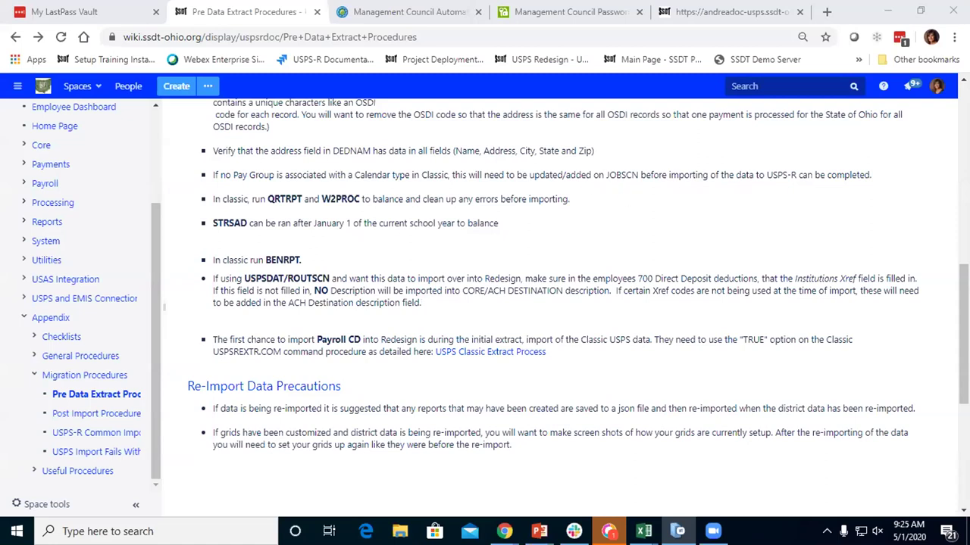
Step: Switch to the terminal, leave JOBSCN, and open an employee's 701 direct deposit deduction record through BRWSCN
key("alt+Tab")
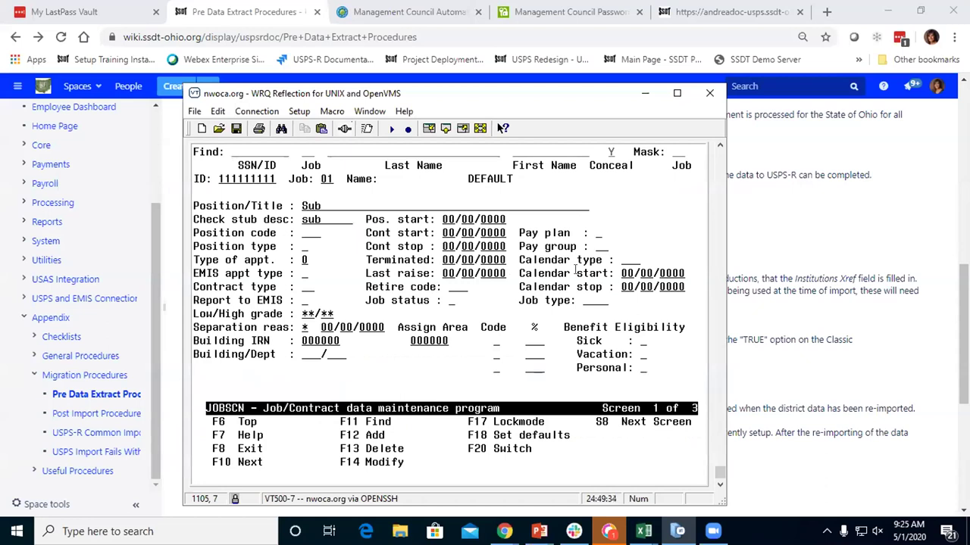
key("F8")
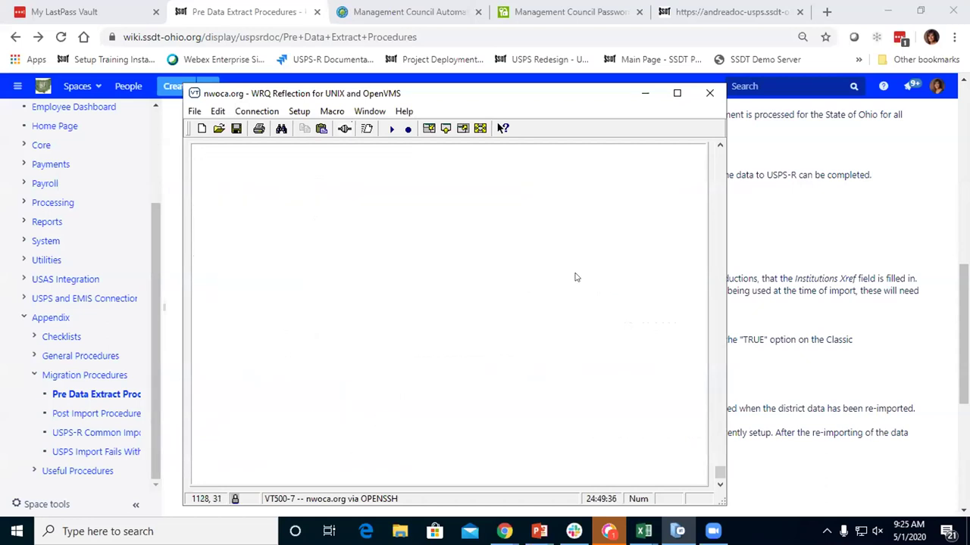
type("1")
key("Return")
key("F10")
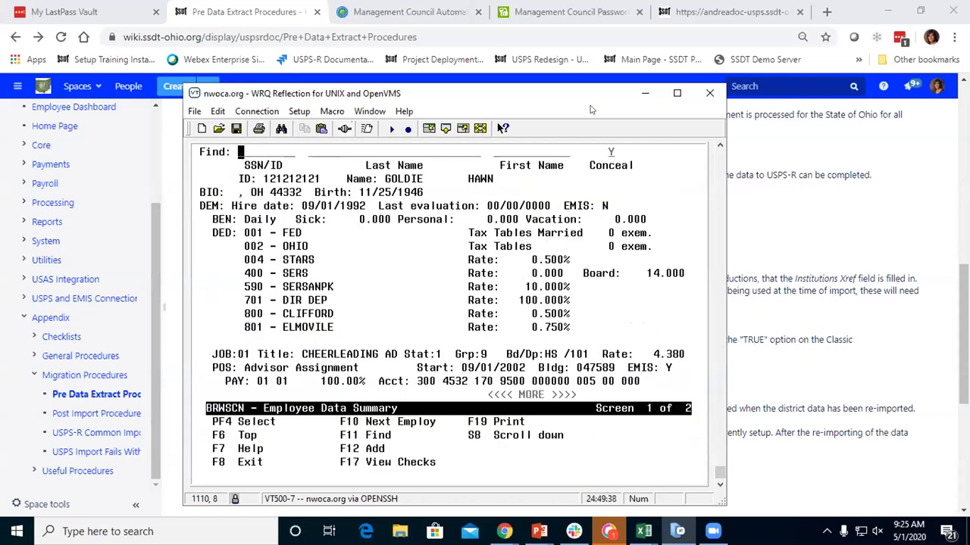
key("Down")
key("Down")
key("F4")
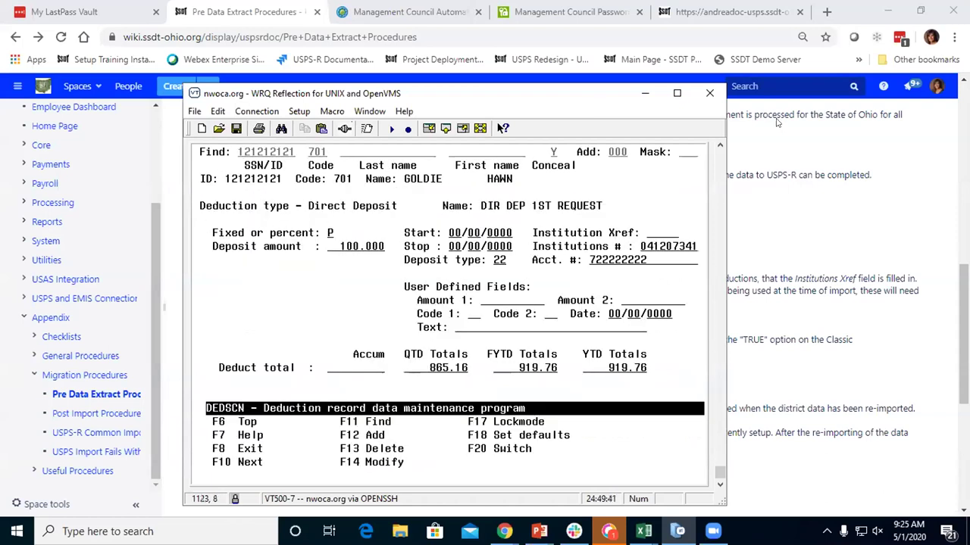
Step: Highlight the Institution Xref field on the direct deposit deduction record
left_click(648, 233)
left_click_drag(656, 225, 676, 224)
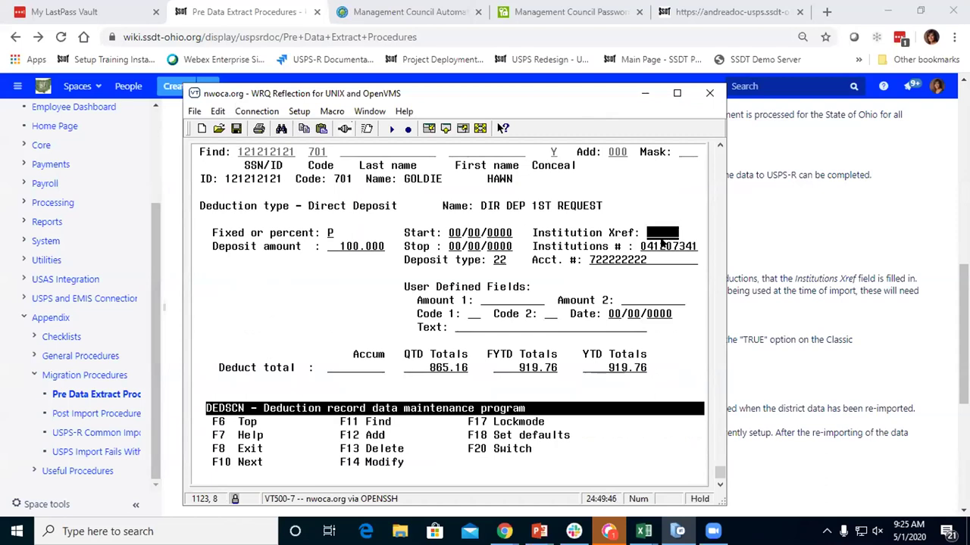
left_click(656, 234)
left_click_drag(645, 231, 676, 235)
Step: Switch to USPS-R, dismiss the session expiry notice, compare the ACH Destination list with the deduction record, and return to the wiki
left_click(692, 28)
left_click(692, 15)
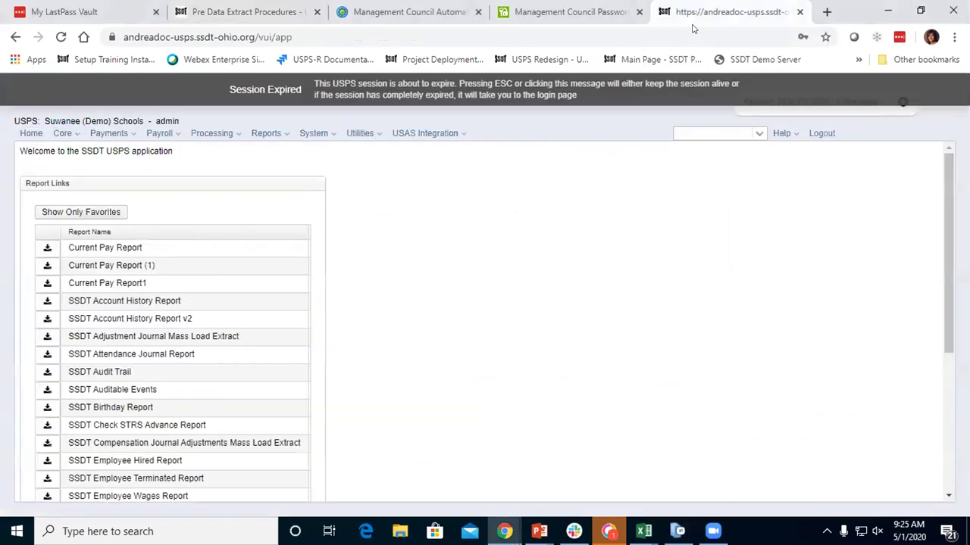
left_click(402, 96)
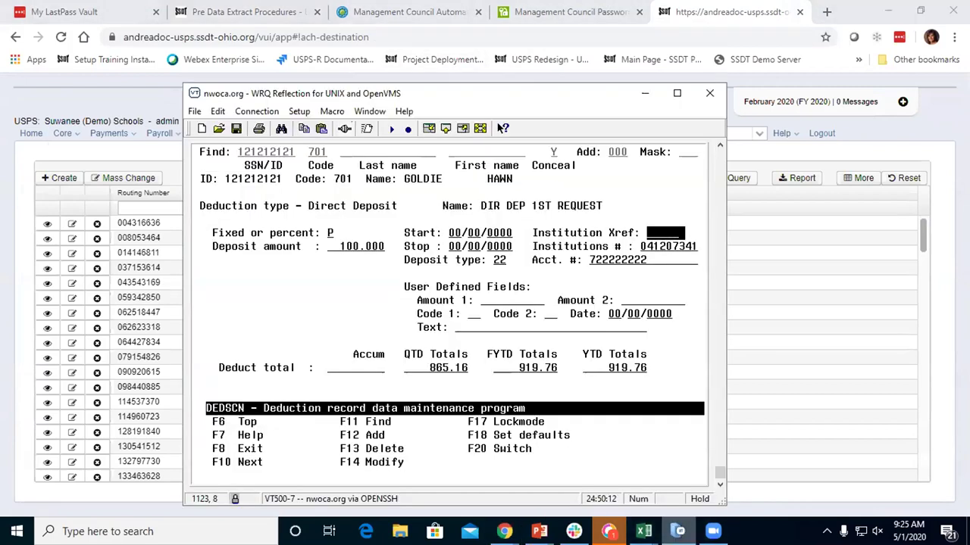
left_click(677, 531)
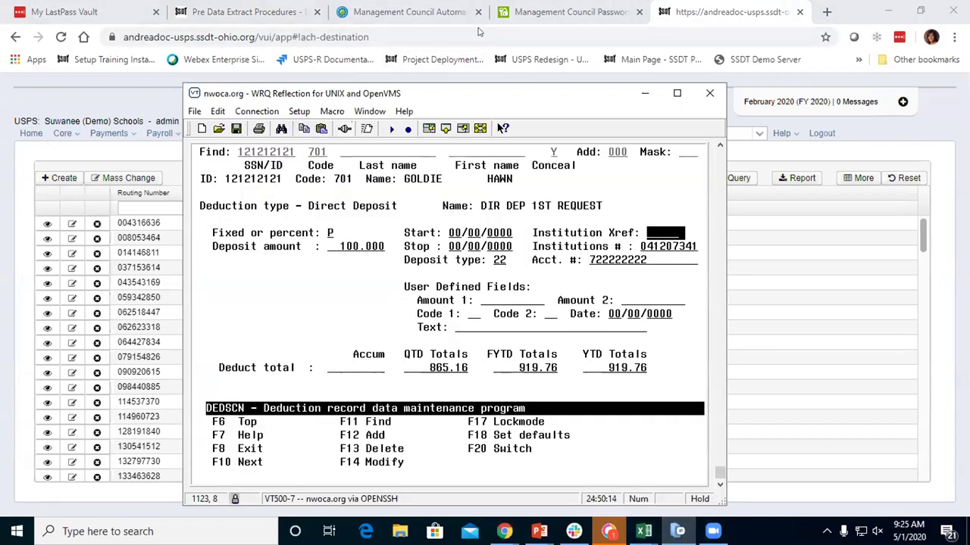
left_click(263, 9)
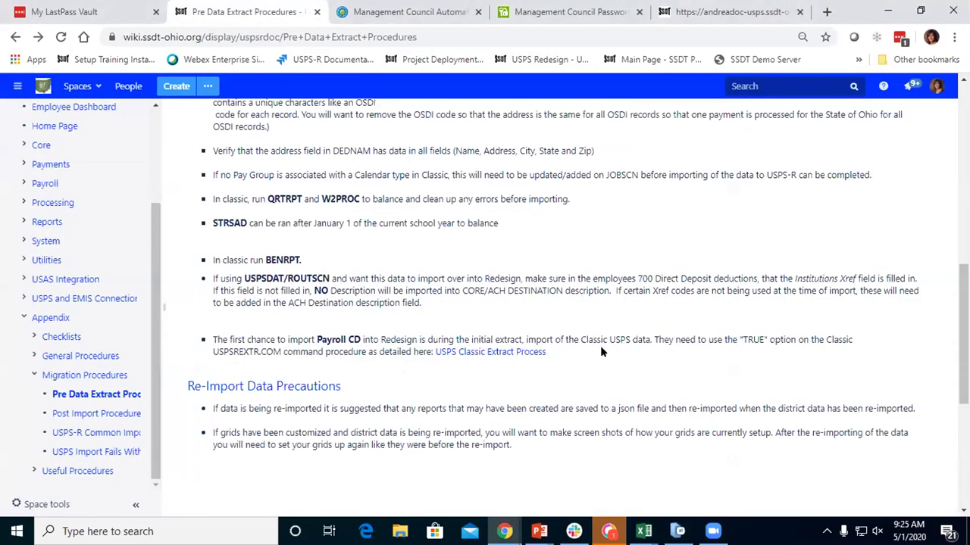
Step: Switch to the terminal, leave the deduction record, and open ROUTSCN routing number maintenance from the USPSDAT menu
left_click(677, 531)
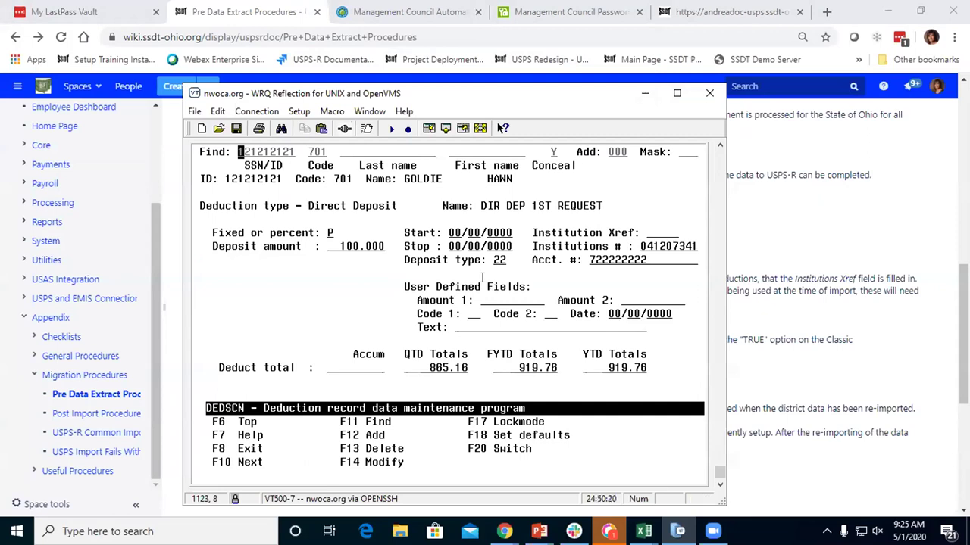
key("F8")
key("F8")
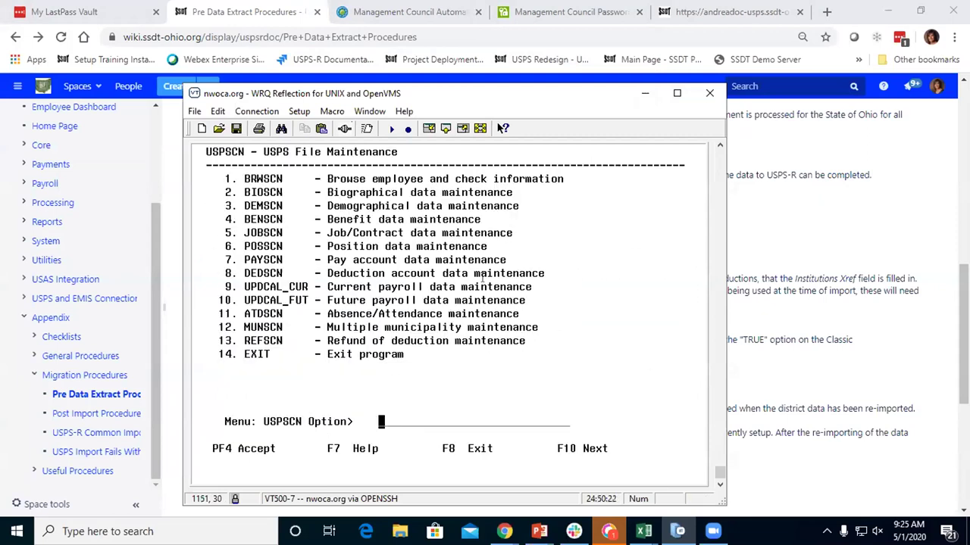
key("F8")
type("menu uspsdat")
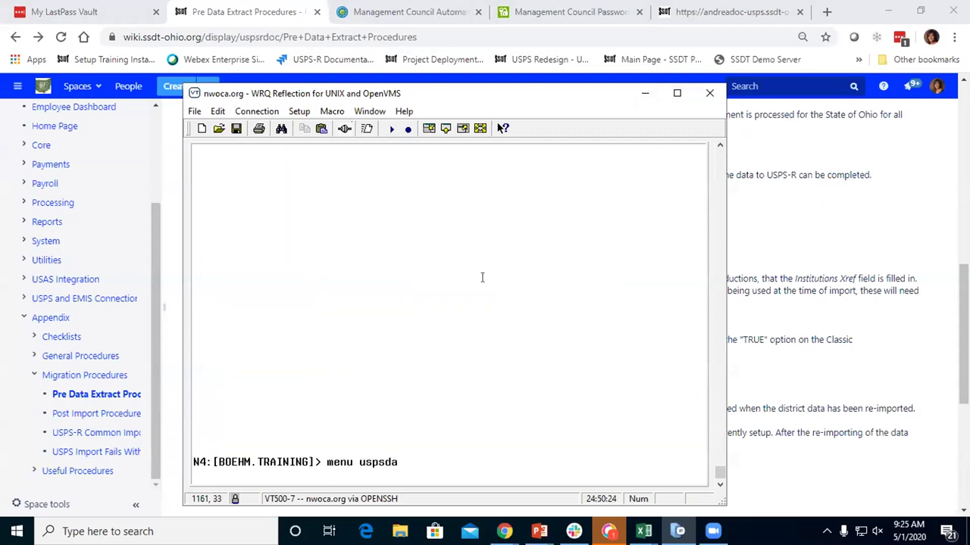
key("Return")
key("Return")
type("13")
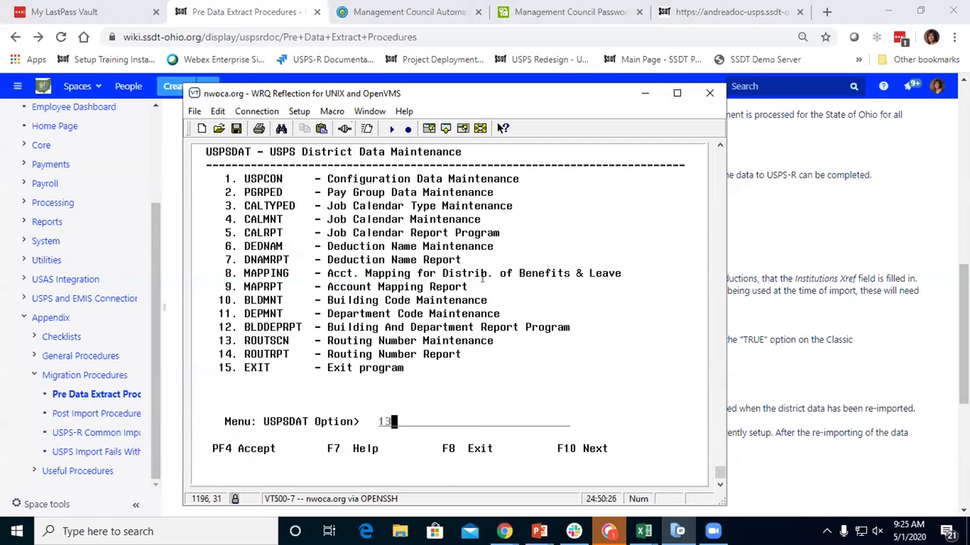
key("Return")
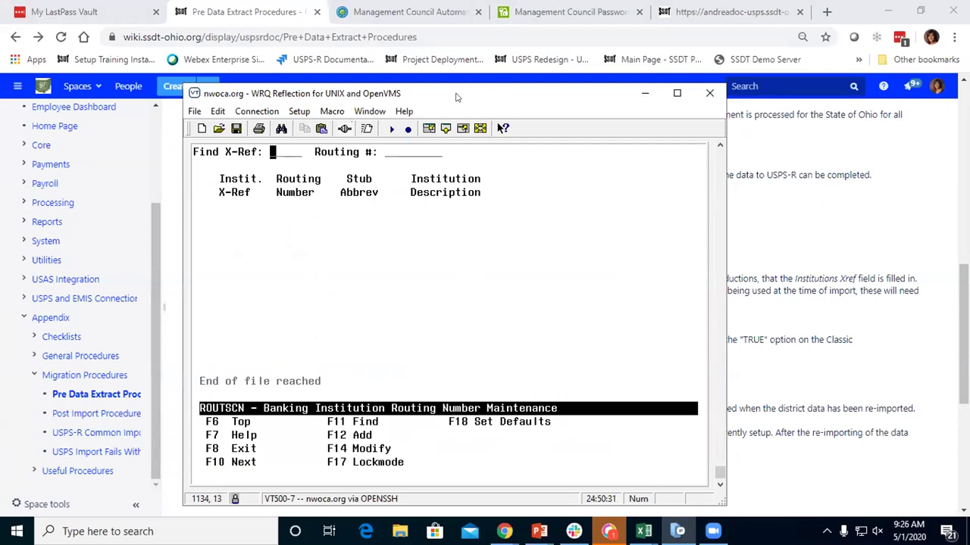
Step: Move the terminal aside and check the USPS-R ACH Destination descriptions against the wiki's ROUTSCN note
left_click_drag(456, 96, 597, 97)
left_click(719, 11)
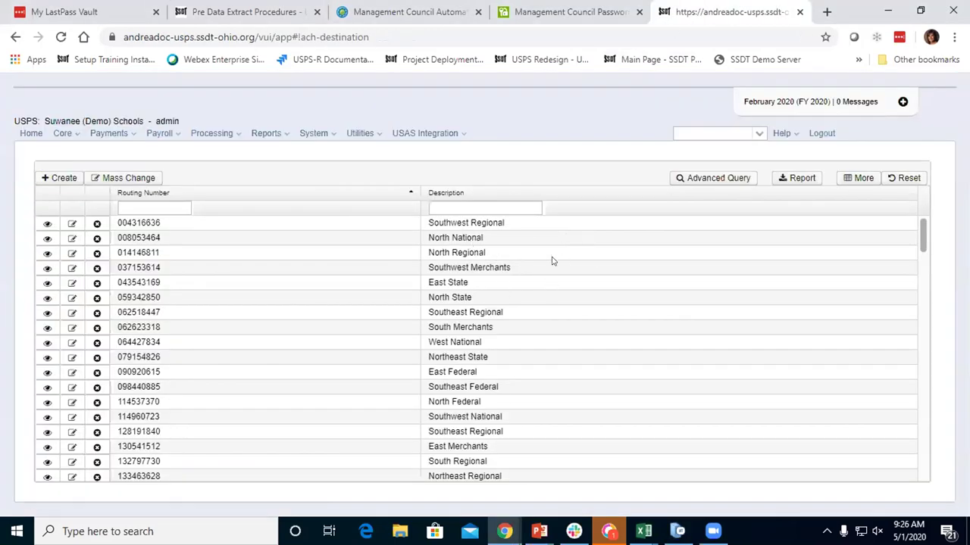
left_click(218, 8)
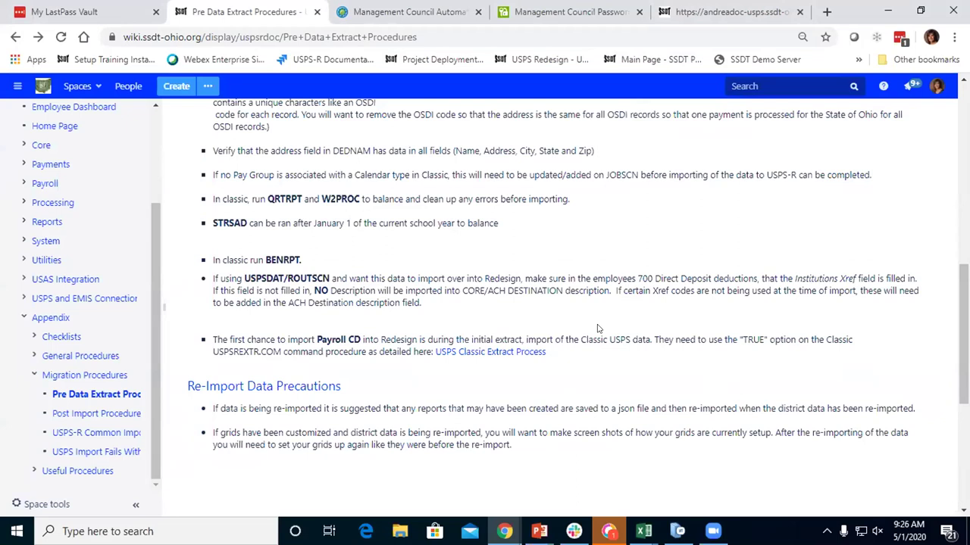
left_click(716, 12)
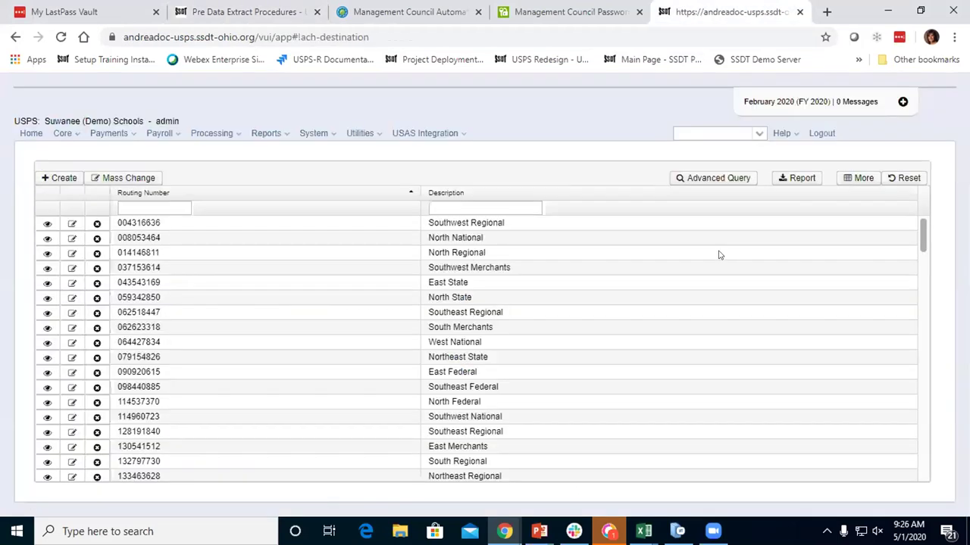
Step: Switch back to the terminal and leave ROUTSCN and the USPSDAT menu for the command prompt
left_click(677, 530)
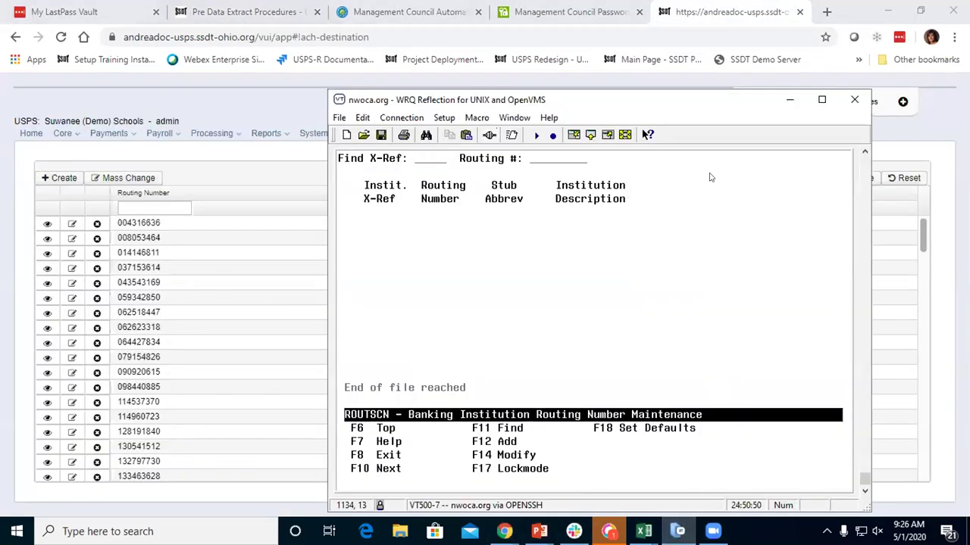
key("F8")
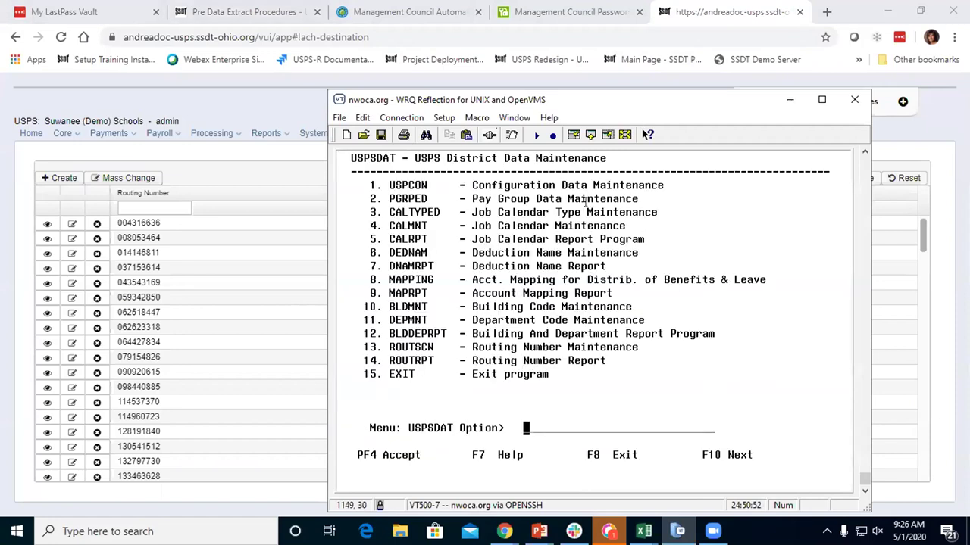
key("F8")
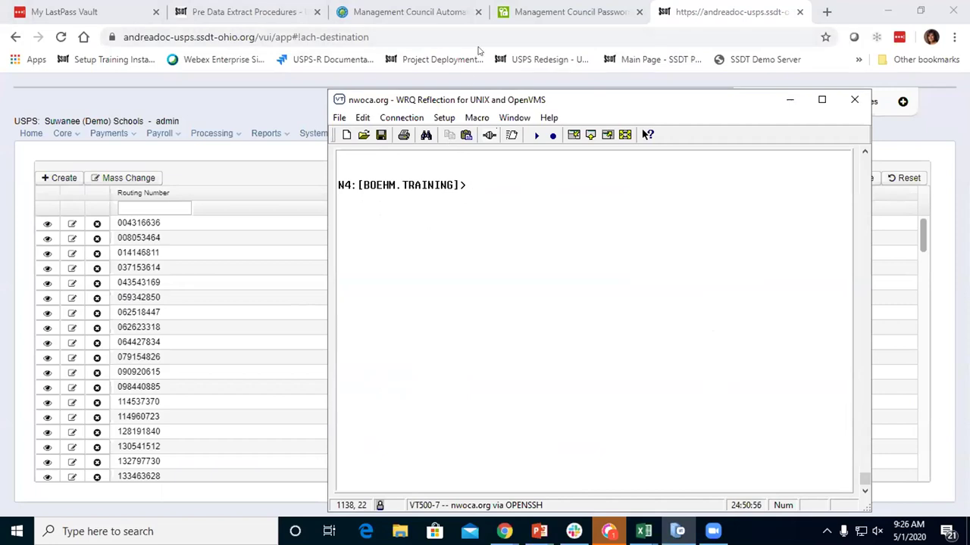
Step: Follow the wiki's USPS Classic Extract Process link, read the USPSREXTR.COM parameters, and return to Pre Data Extract Procedures
left_click(236, 14)
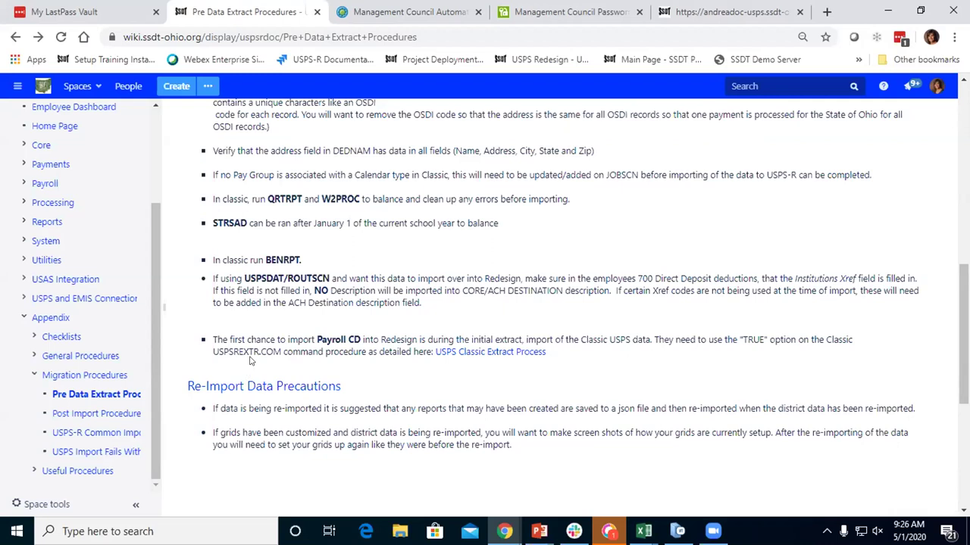
left_click(449, 353)
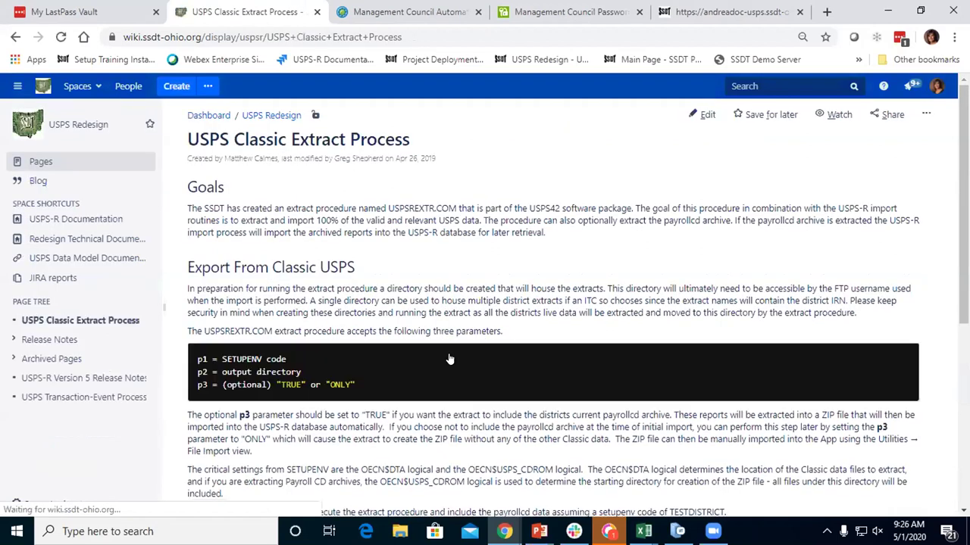
scroll(415, 384, "down", 2)
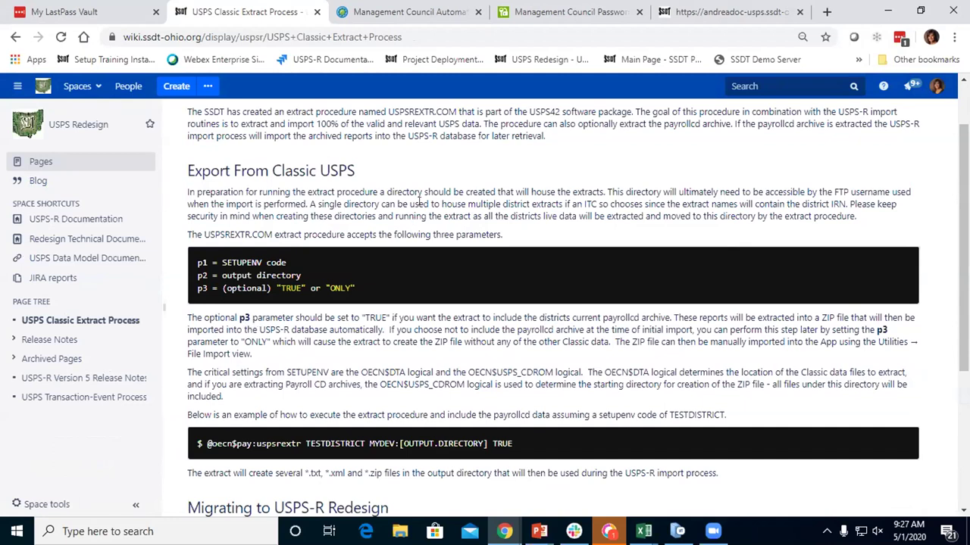
left_click(15, 37)
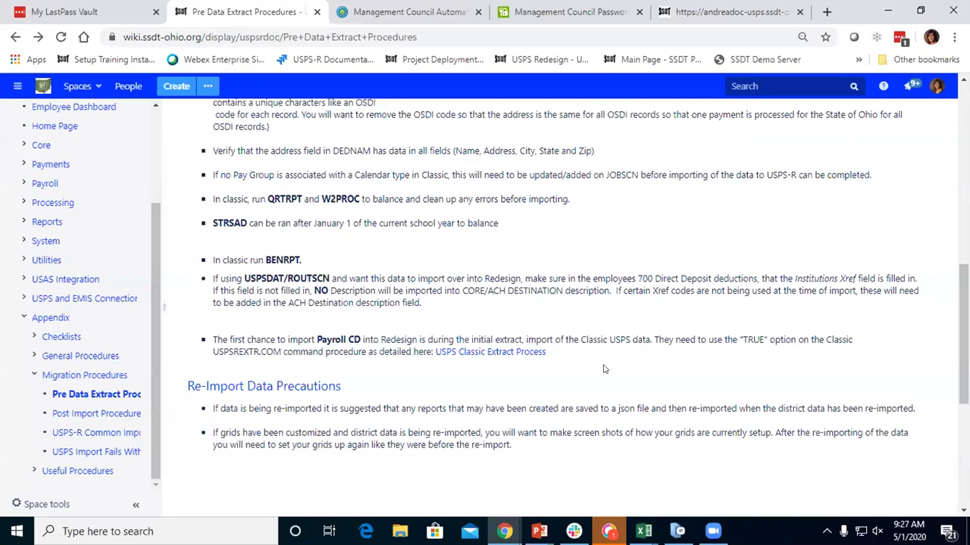
Step: Read the Re-Import Data Precautions and skim the Pre Data Extract Procedures again from the SERS notes to the Payroll CD item
scroll(485, 393, "down", 1)
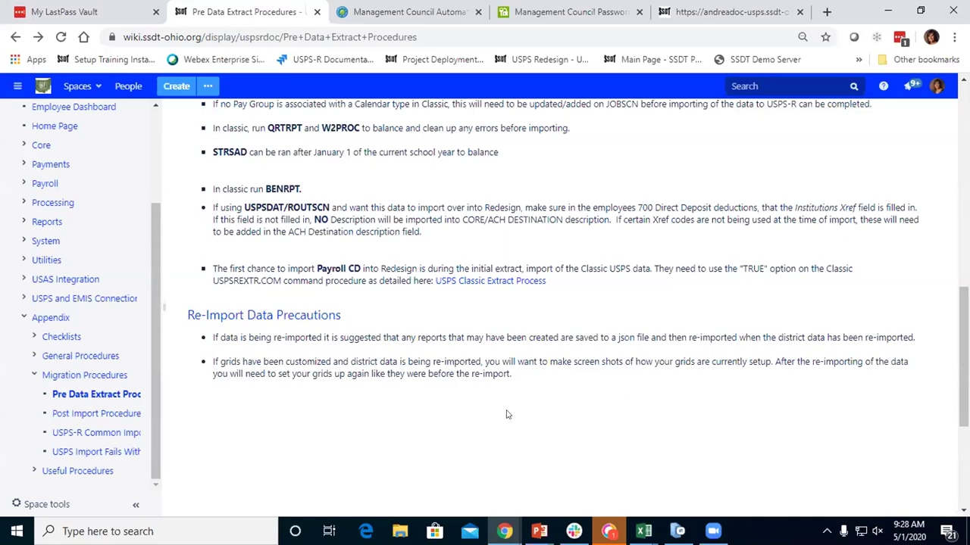
scroll(506, 406, "up", 1)
scroll(506, 409, "up", 10)
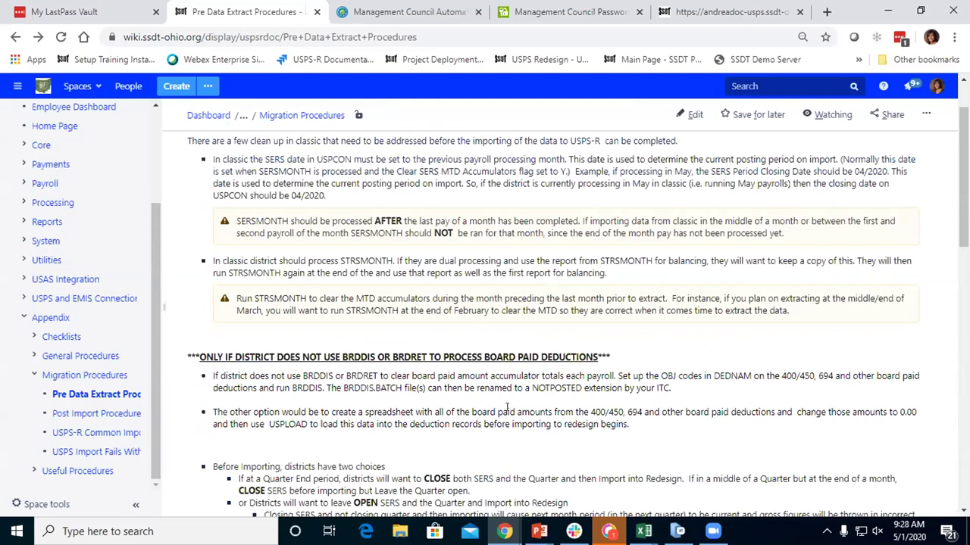
scroll(507, 407, "down", 5)
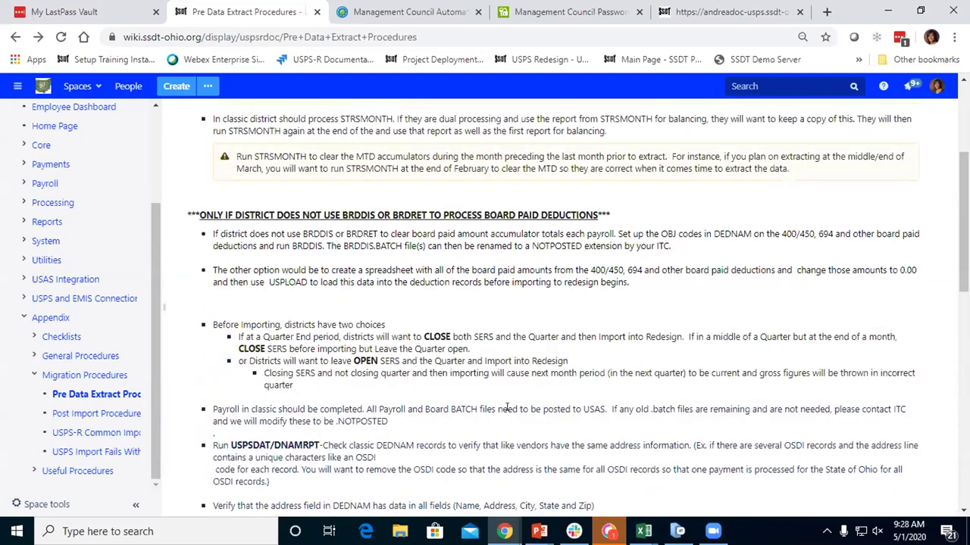
scroll(506, 407, "down", 2)
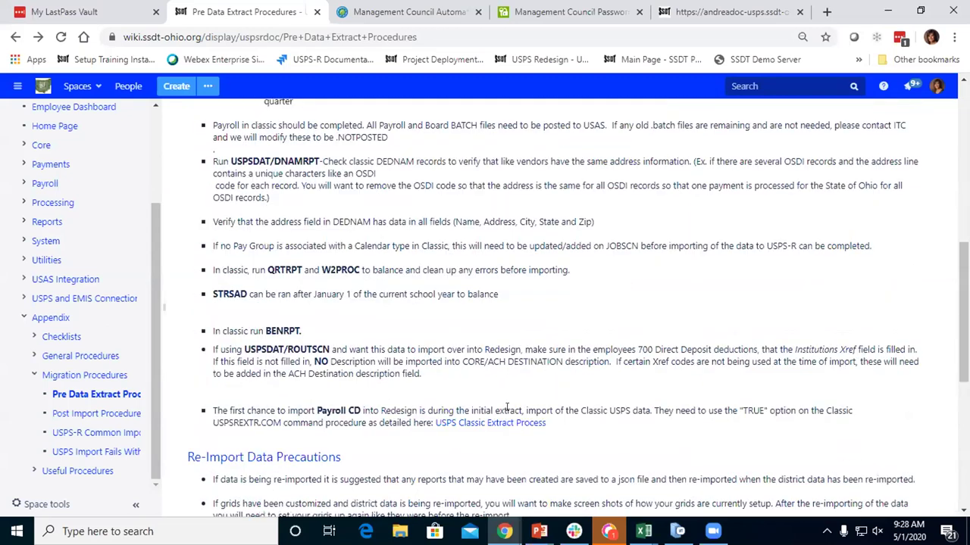
Step: Skim the Re-Import Data Precautions, look briefly at Post Import Procedures, and return to Pre Data Extract Procedures
scroll(507, 408, "down", 2)
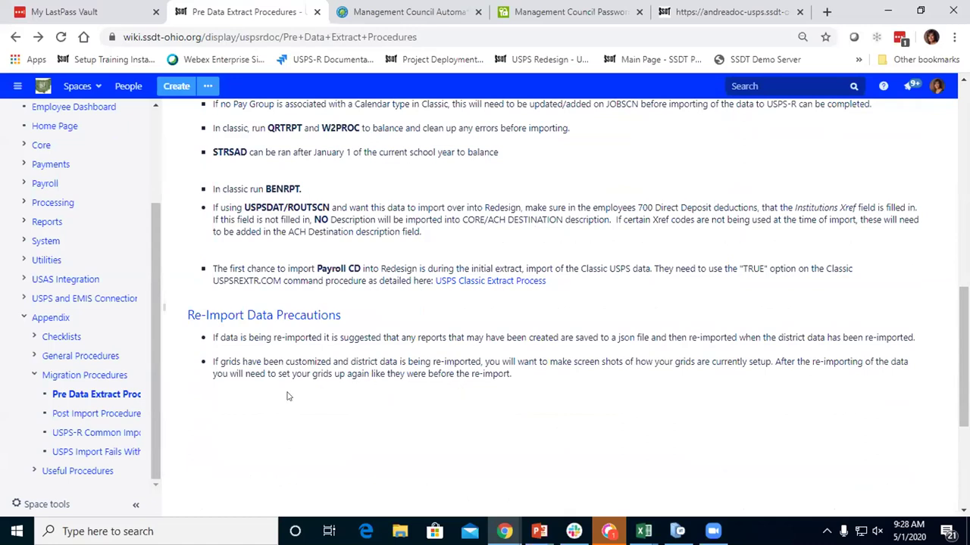
left_click(77, 415)
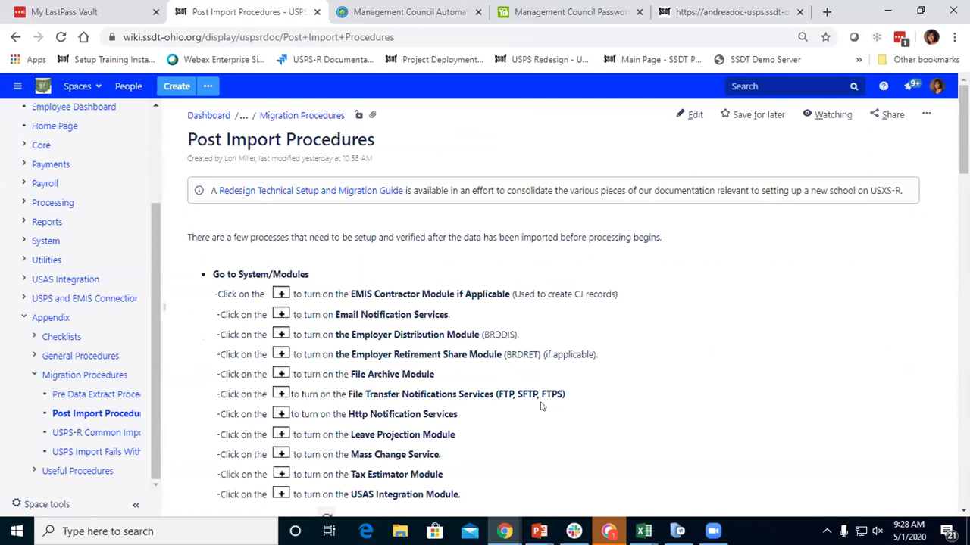
left_click(119, 397)
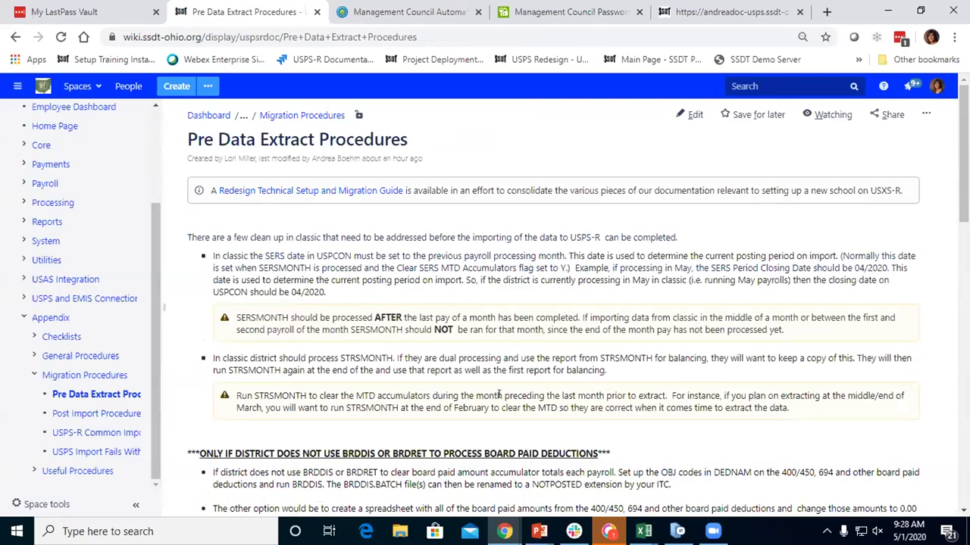
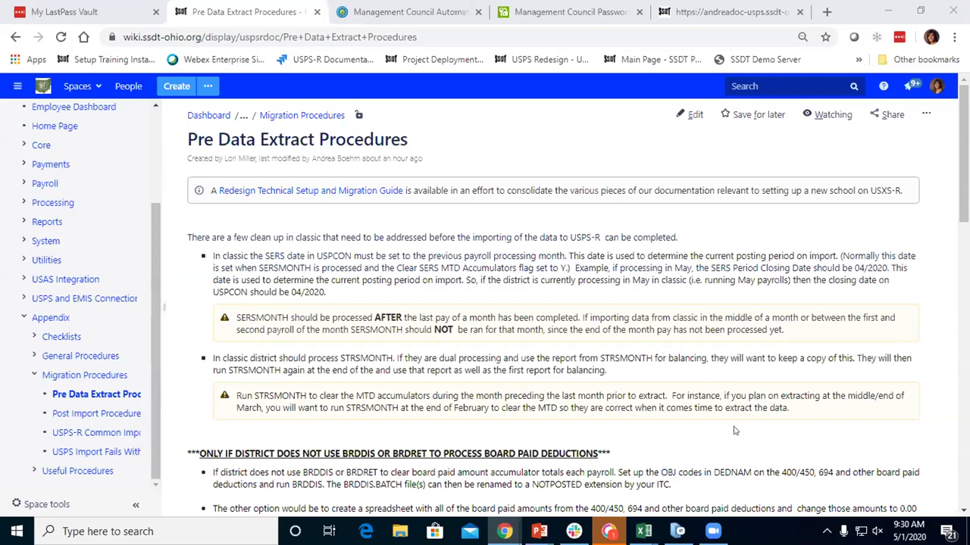
Step: Review the Pre Data Extract Procedures, examining the STRSMONTH, board-paid deduction, SERS and quarter closing, and DEDNAM items
scroll(737, 434, "down", 2)
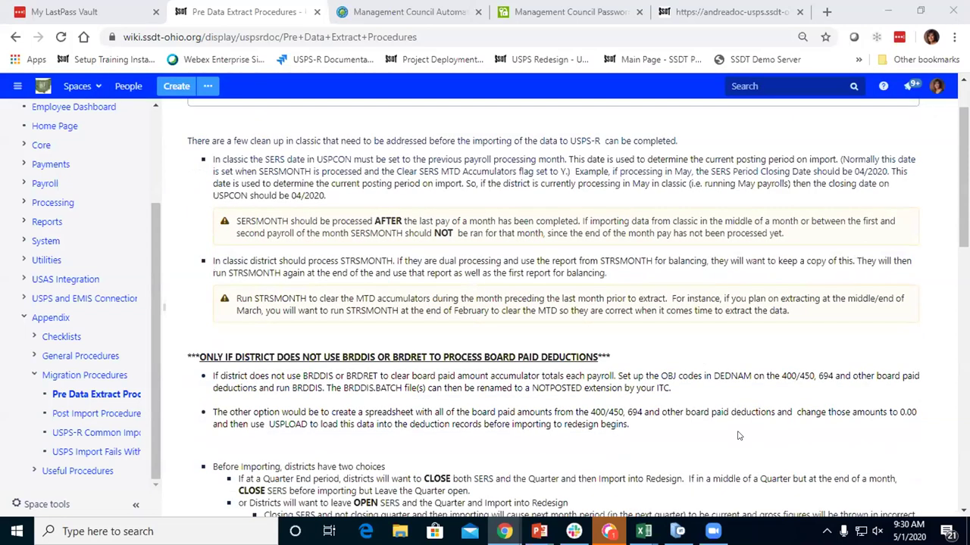
scroll(738, 436, "down", 2)
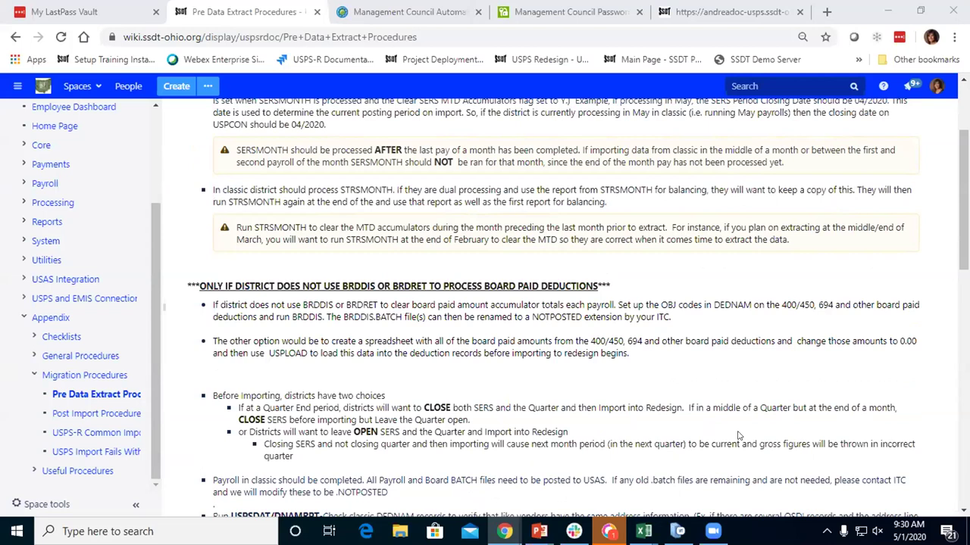
scroll(739, 435, "down", 2)
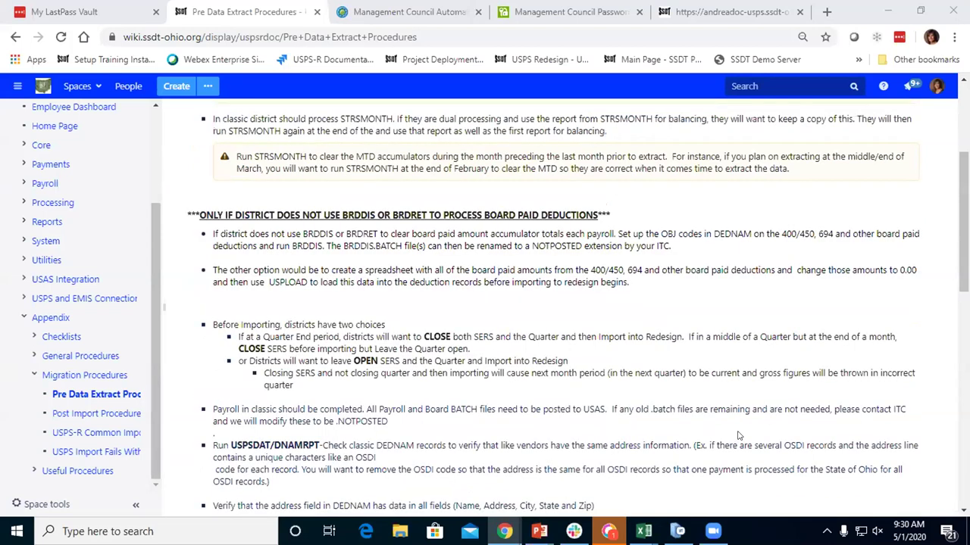
scroll(738, 436, "up", 4)
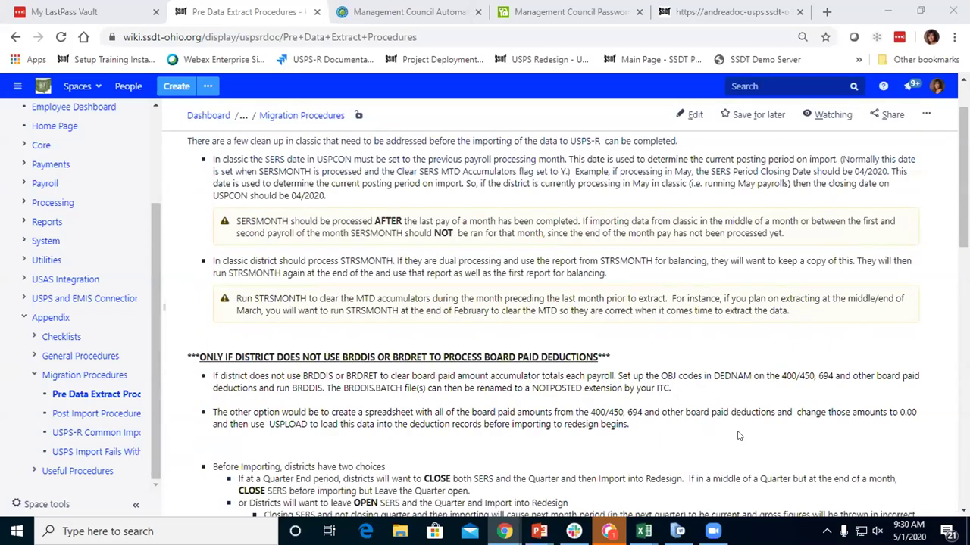
scroll(739, 436, "down", 4)
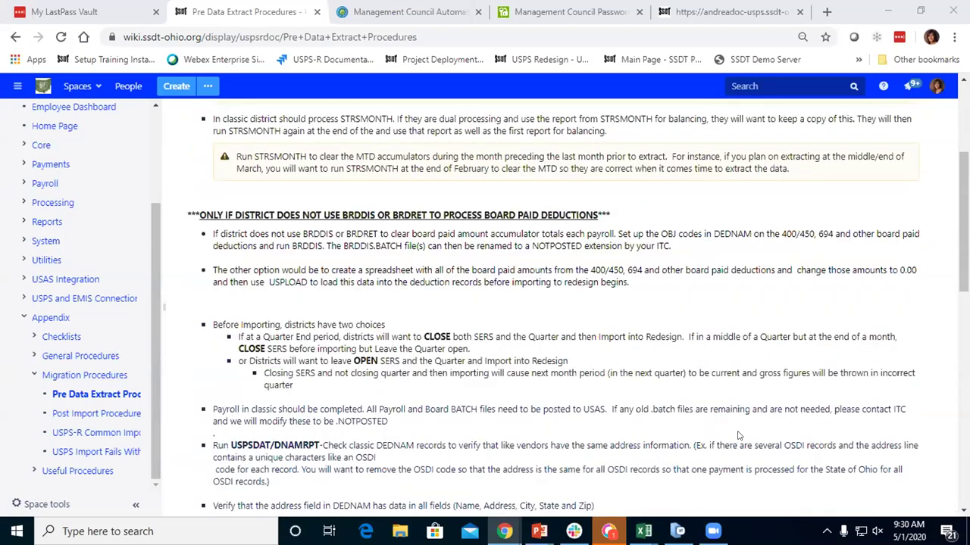
scroll(739, 436, "down", 2)
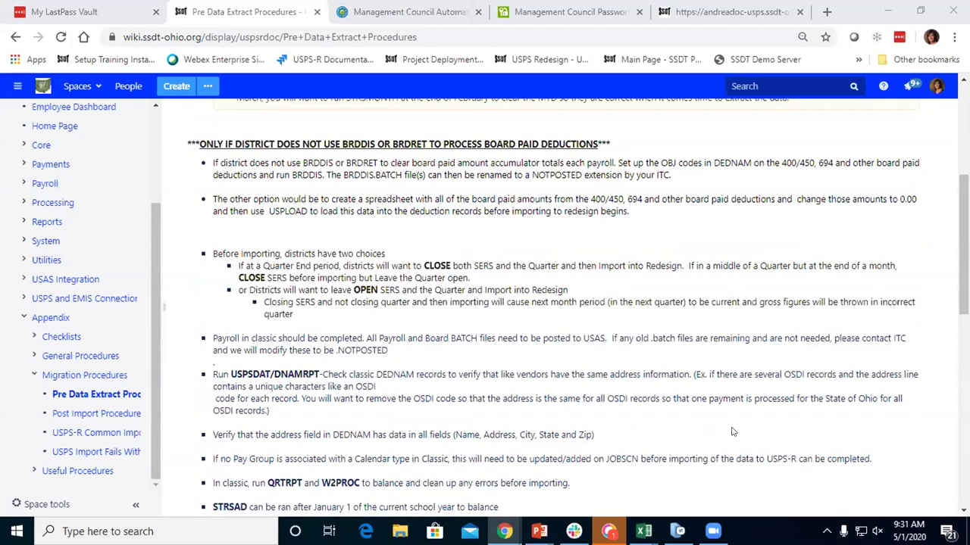
scroll(732, 432, "down", 1)
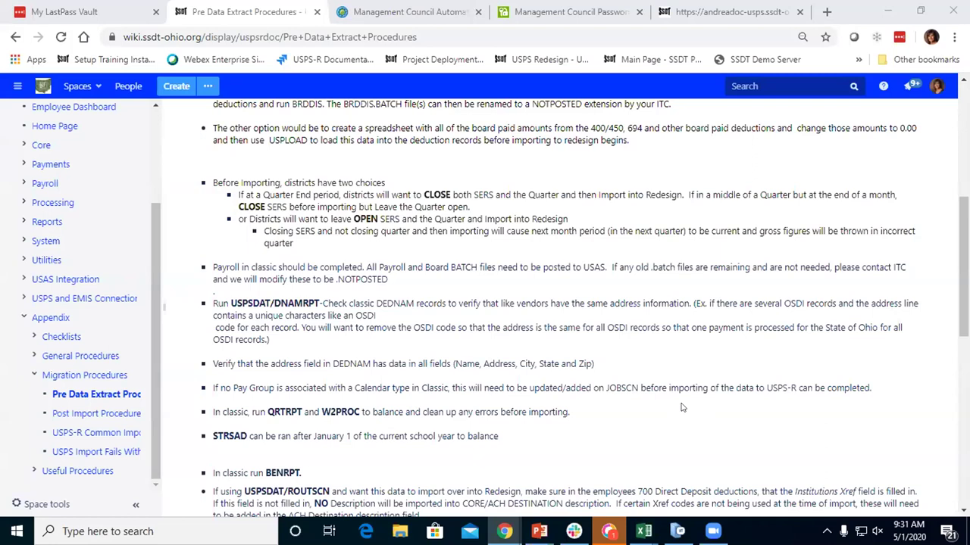
scroll(676, 364, "up", 2)
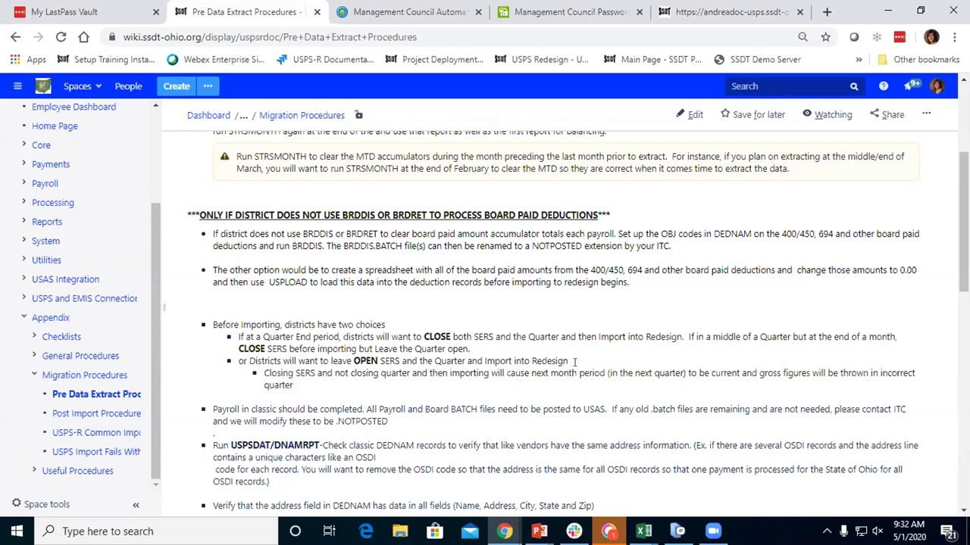
scroll(536, 370, "down", 1)
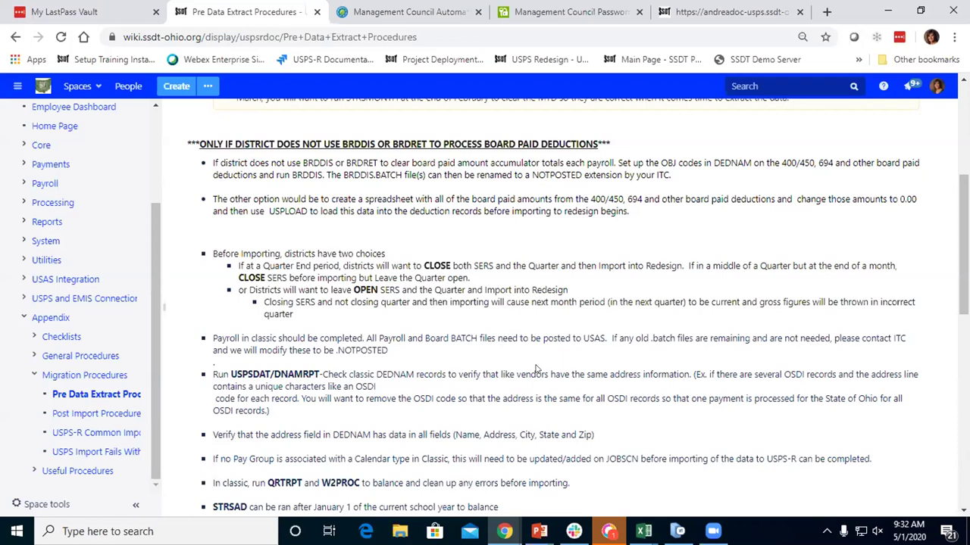
scroll(536, 369, "up", 5)
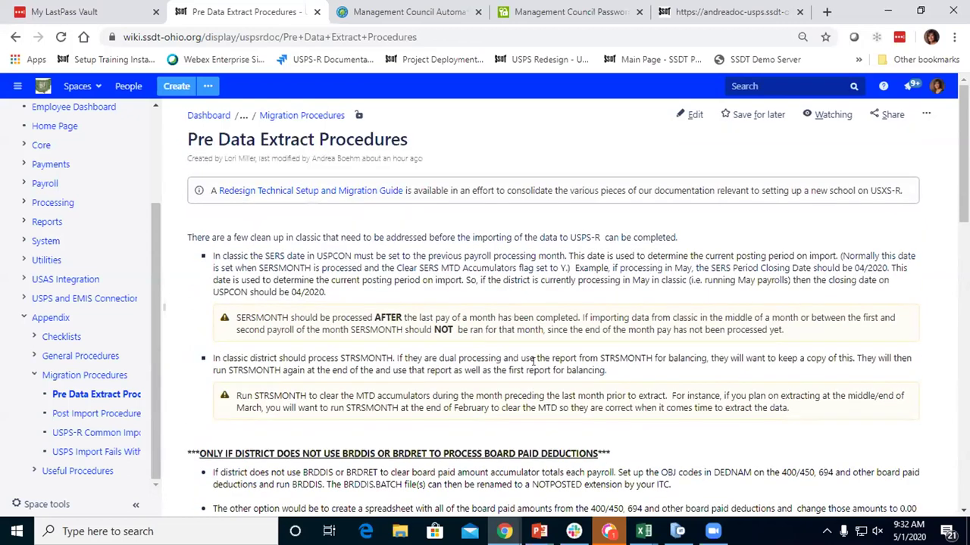
scroll(533, 360, "down", 2)
scroll(534, 361, "down", 1)
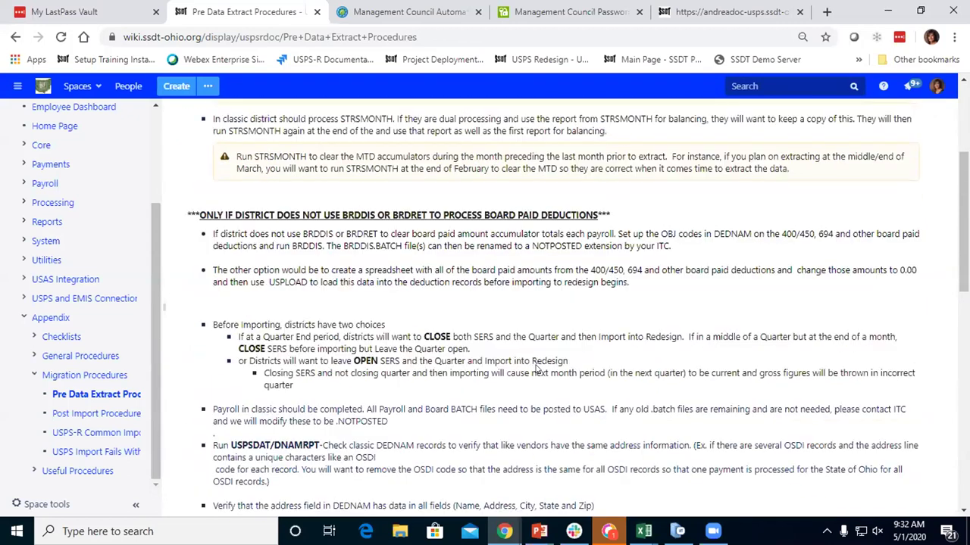
scroll(536, 369, "down", 1)
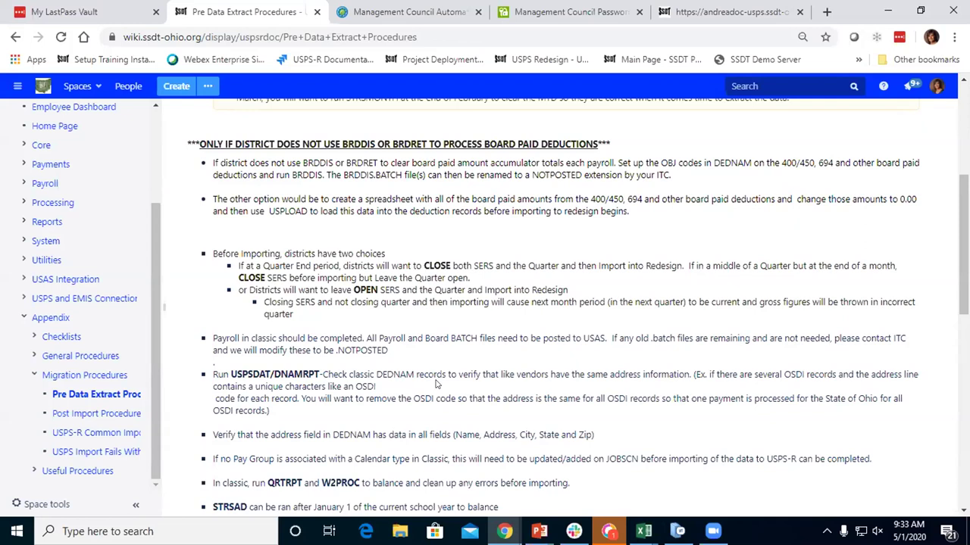
scroll(436, 384, "down", 1)
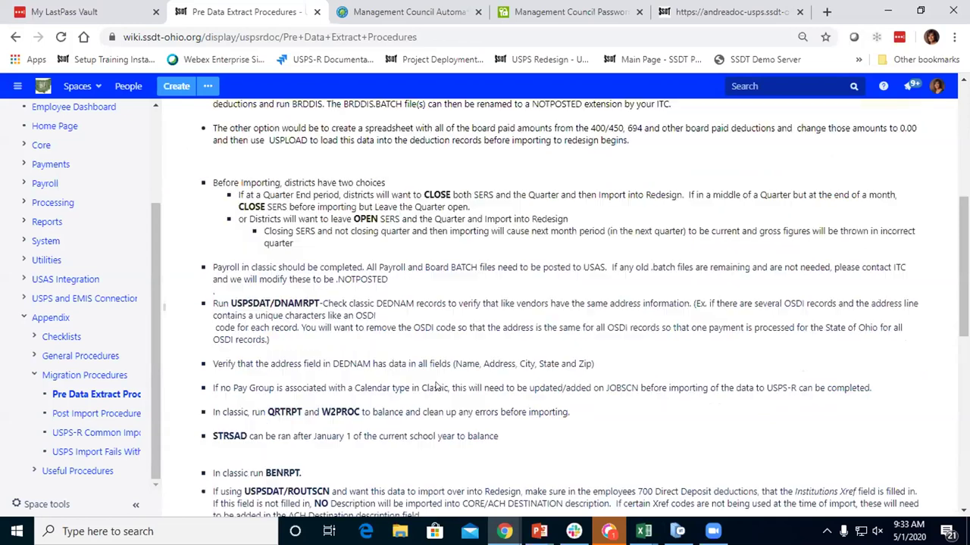
Step: Open the wiki's Post Import Procedures and read the list of modules to turn on under System/Modules
left_click(61, 416)
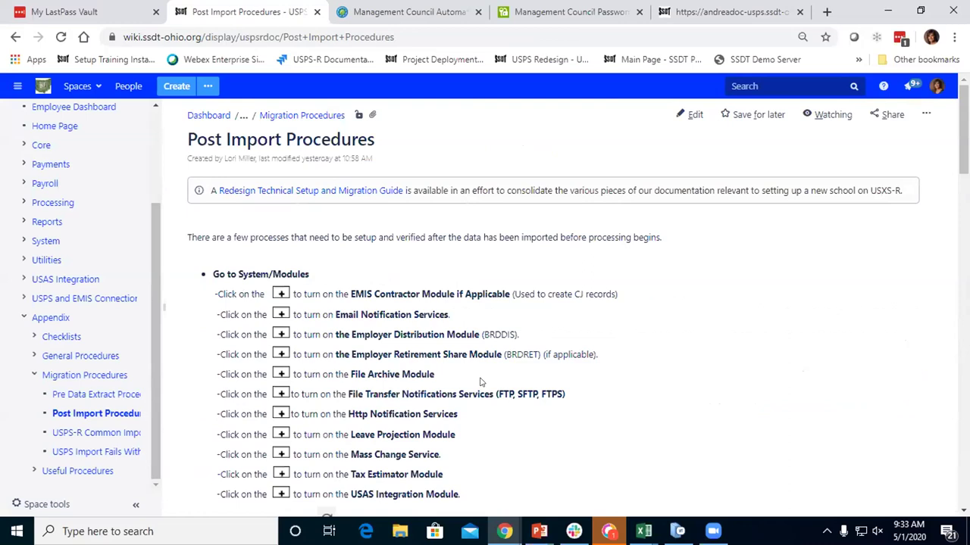
scroll(510, 378, "down", 2)
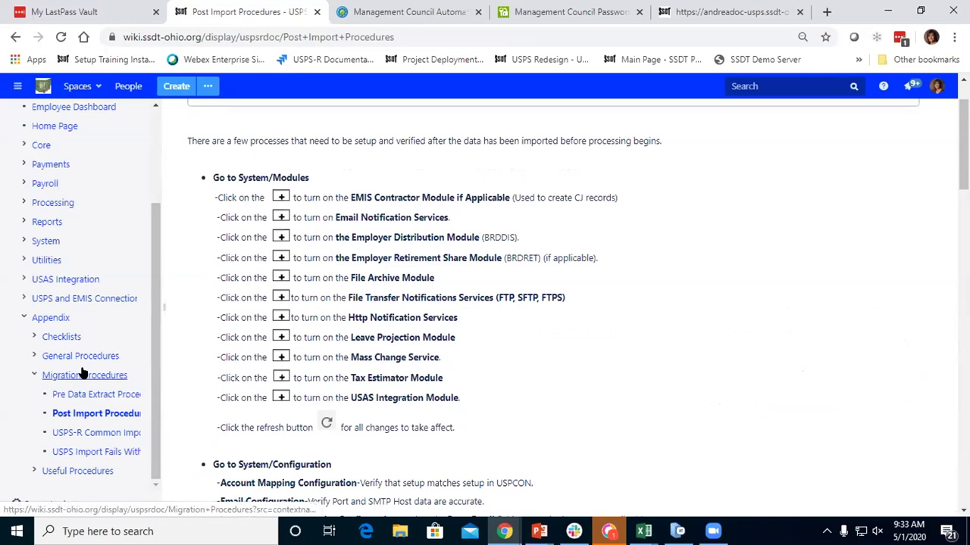
scroll(473, 301, "up", 2)
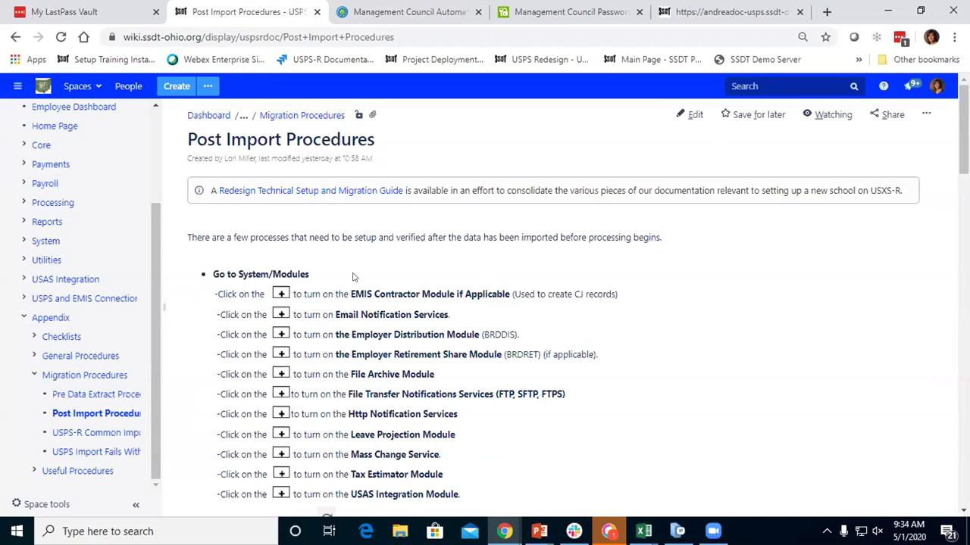
scroll(561, 334, "down", 2)
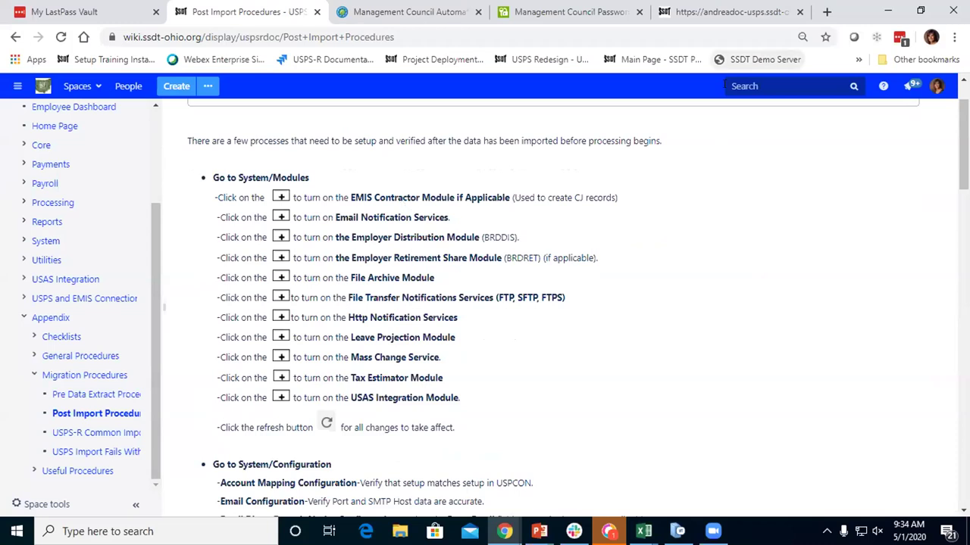
Step: Switch to USPS-R, open the system's Modules grid, and compare its installed modules with the wiki's Post Import Procedures list
left_click(729, 14)
left_click(315, 133)
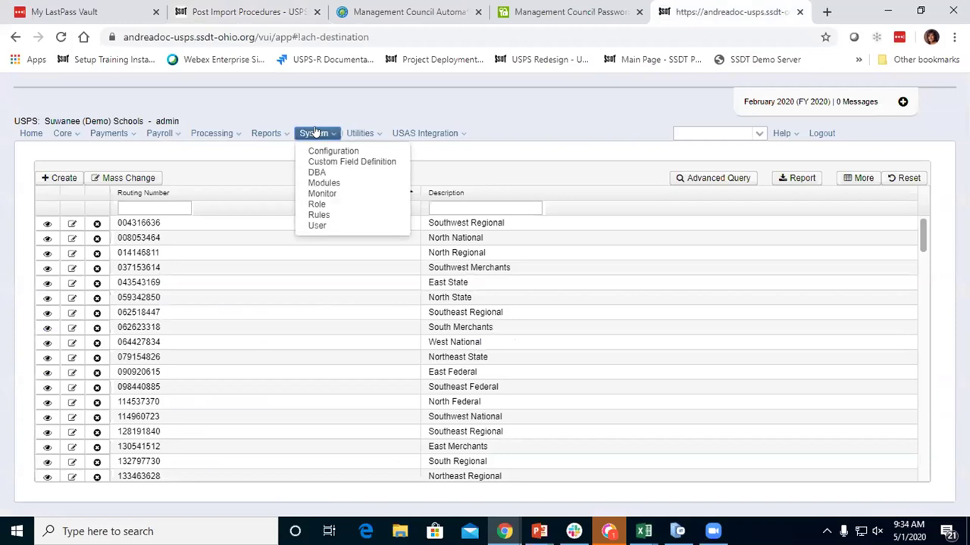
left_click(333, 182)
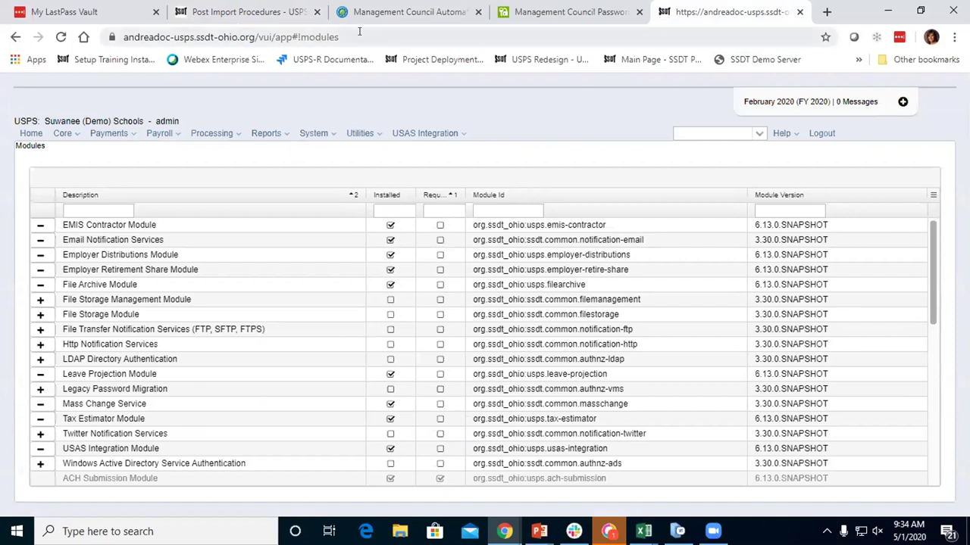
left_click(246, 9)
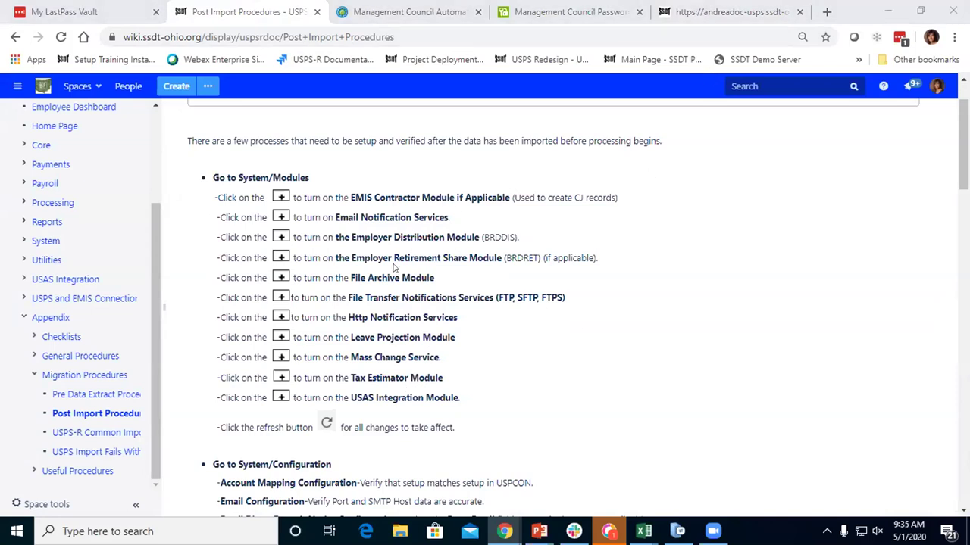
left_click(732, 16)
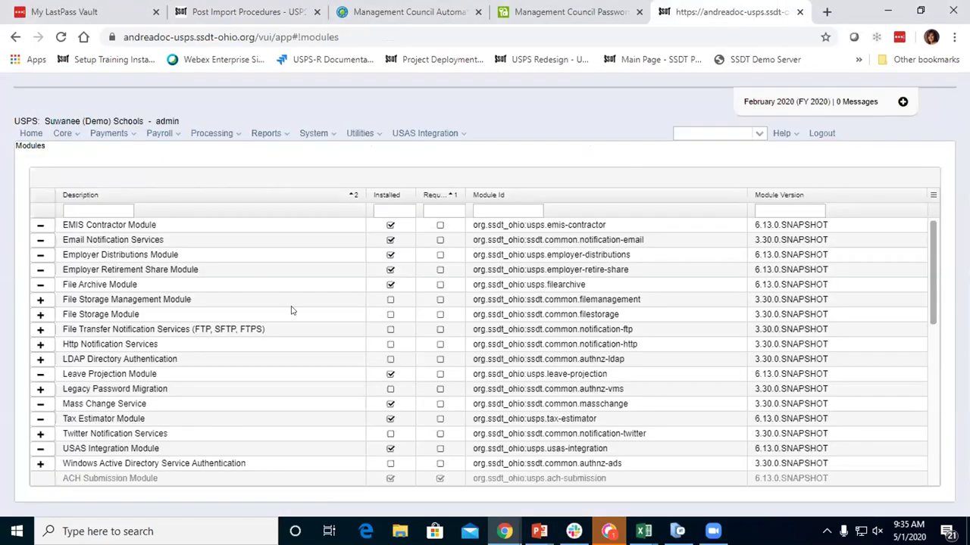
scroll(292, 310, "down", 1)
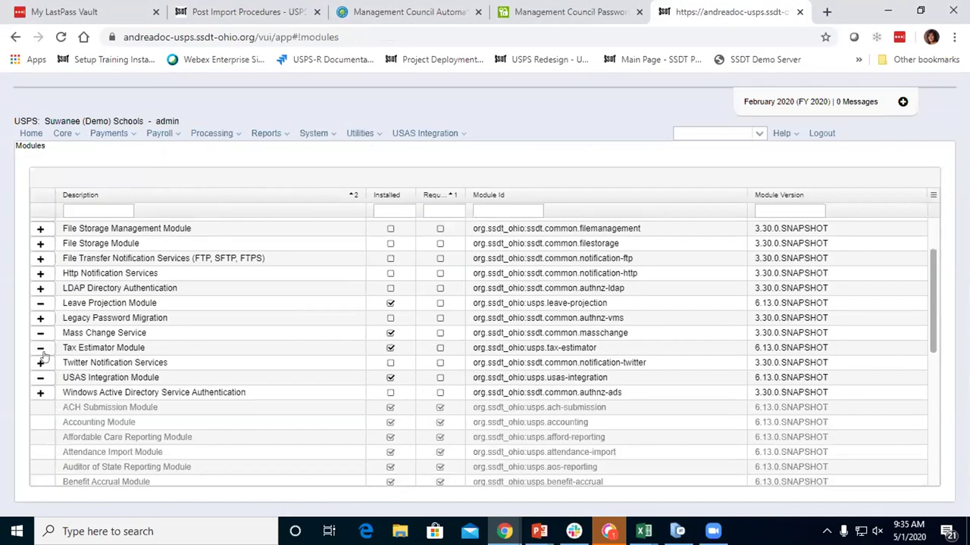
scroll(276, 414, "up", 1)
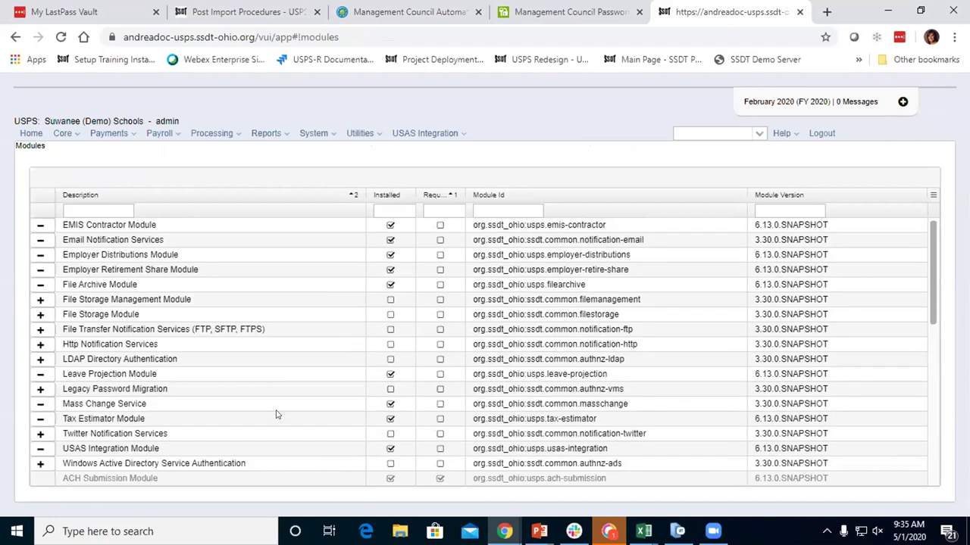
left_click(236, 9)
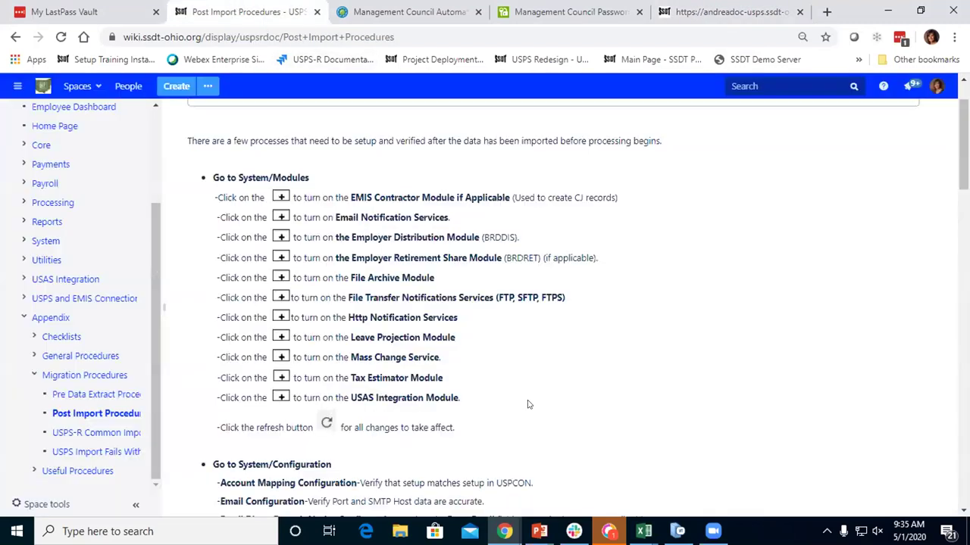
scroll(528, 405, "down", 1)
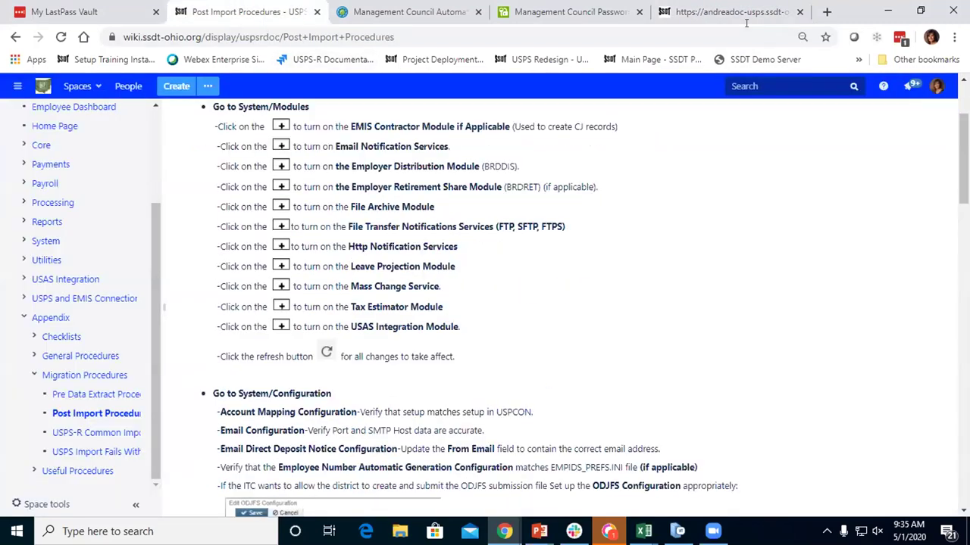
Step: Install the File Storage Module in USPS-R and refresh the page to apply the change
left_click(747, 22)
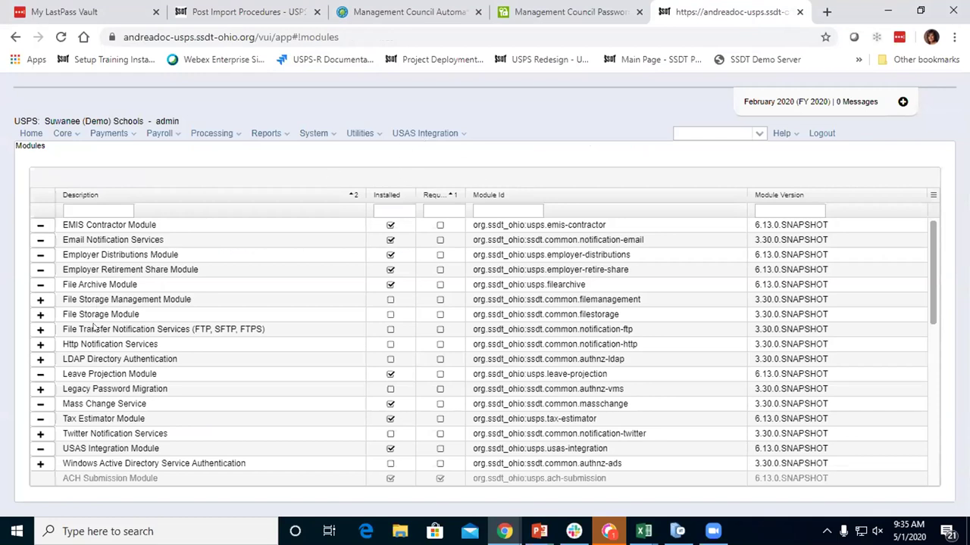
left_click(40, 314)
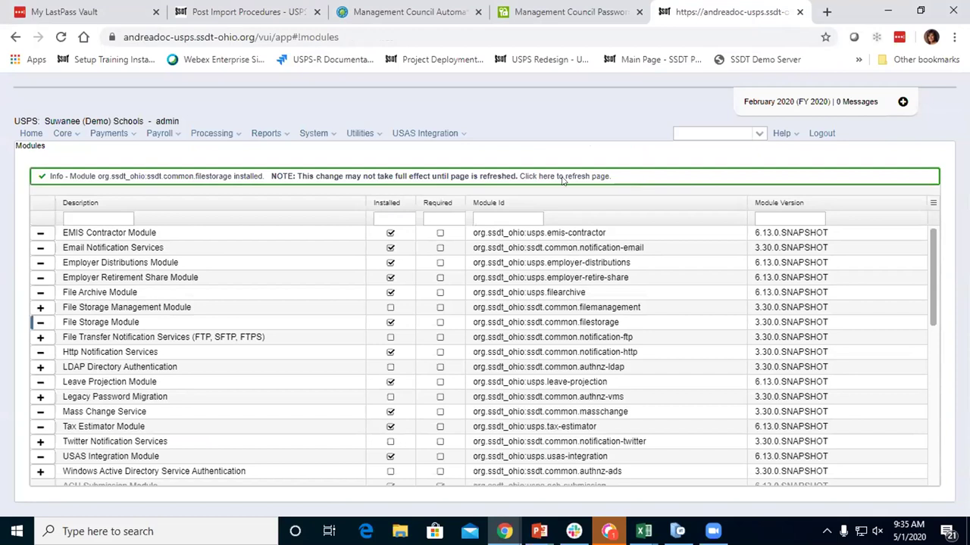
left_click(559, 178)
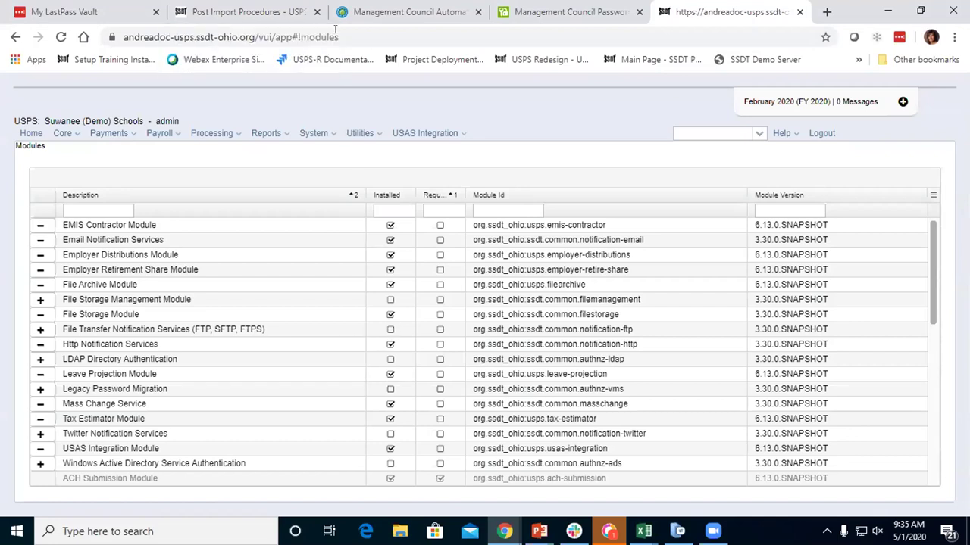
Step: Read the System/Configuration items in the wiki's Post Import Procedures, and switch to the WRQ Reflection terminal for Classic
left_click(257, 9)
scroll(631, 446, "down", 2)
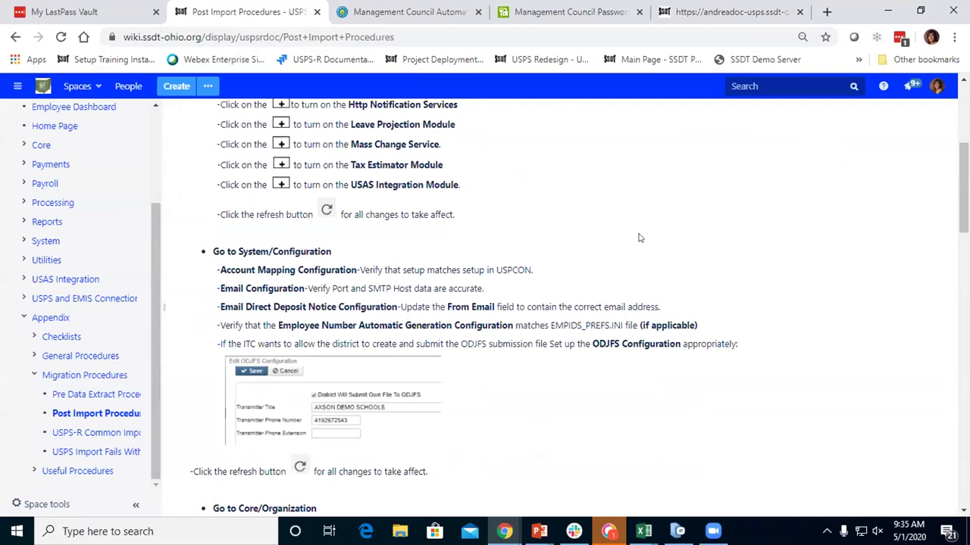
scroll(506, 406, "up", 1)
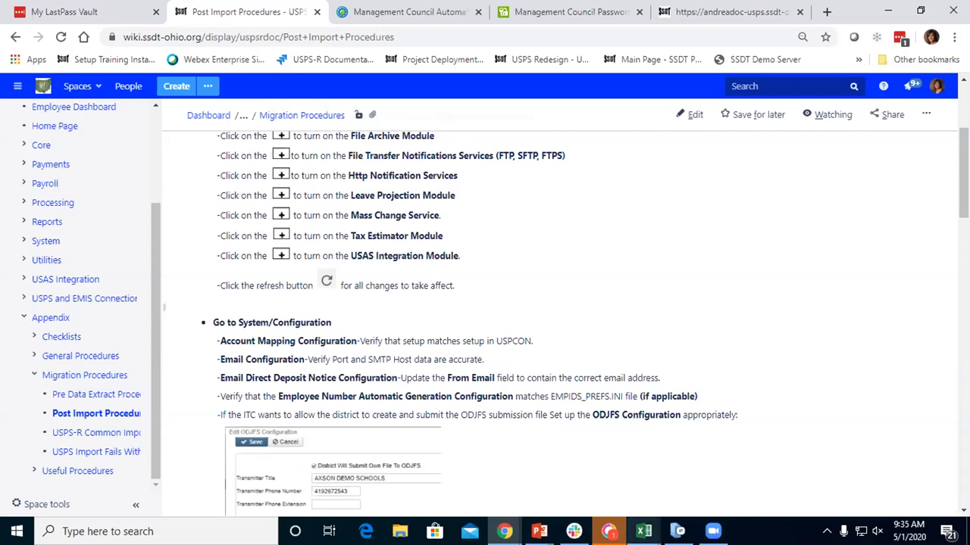
left_click(677, 531)
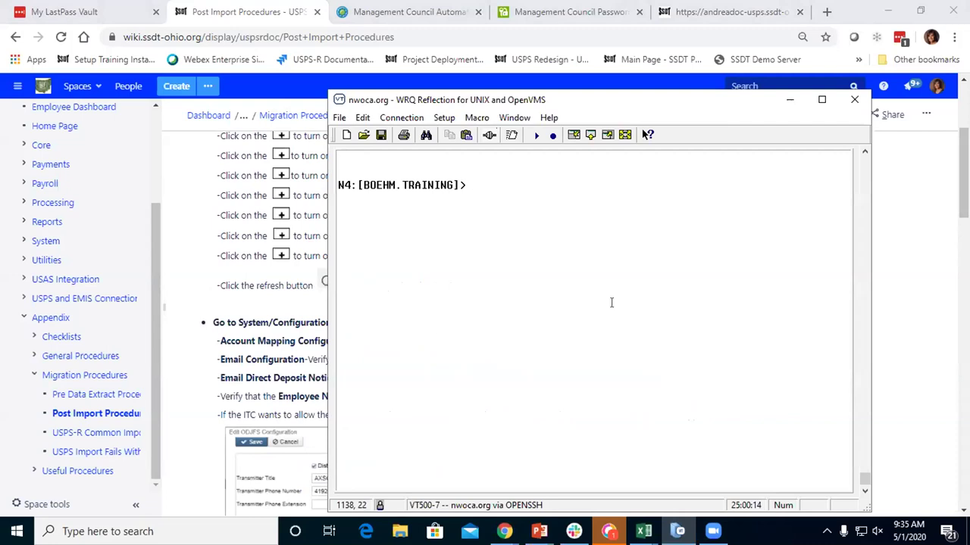
Step: Run menu uspsdat in Classic, open option 1 (USPCON), and review the Benefit Processing account flags on its first screen
type("menu uspsda")
type("t")
key("Return")
key("Return")
type("1")
key("Return")
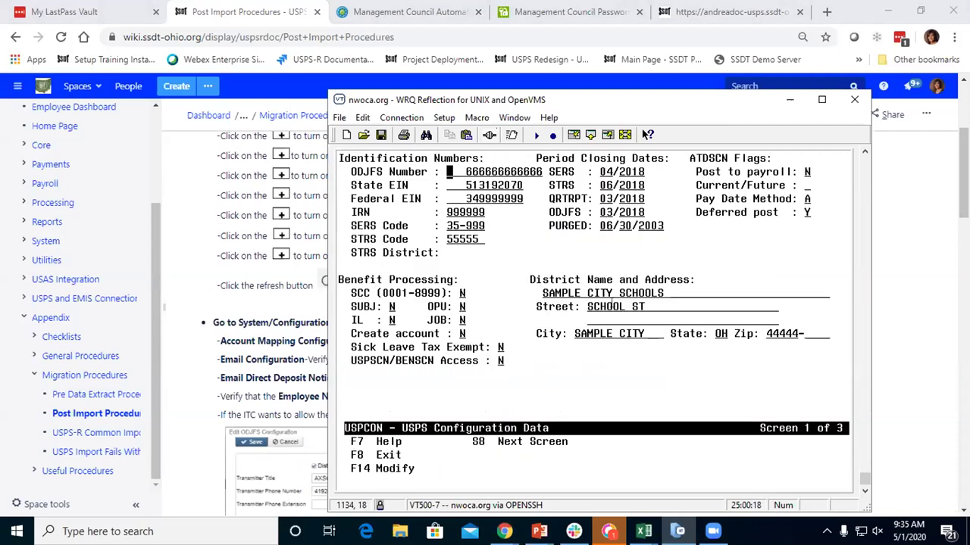
left_click_drag(662, 110, 753, 97)
left_click_drag(533, 267, 556, 321)
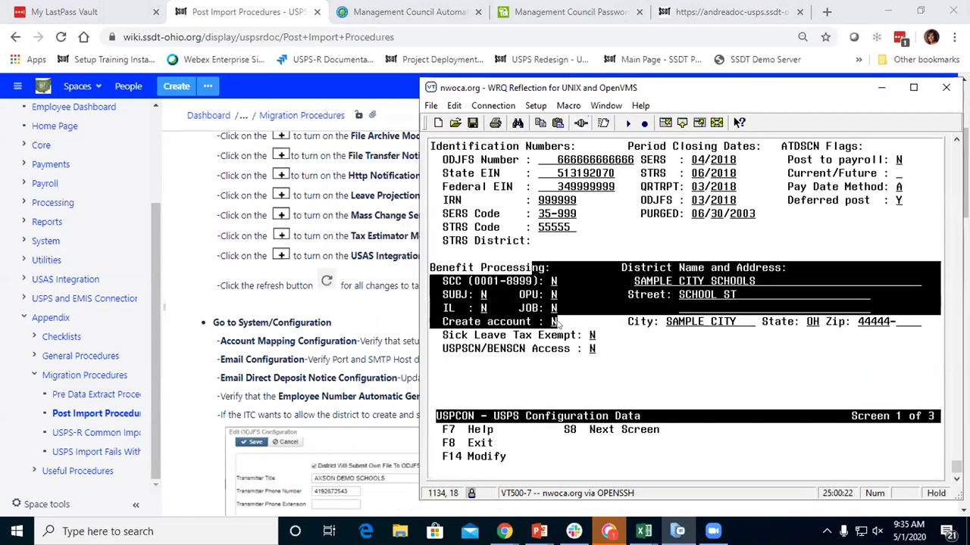
left_click(594, 360)
Step: Switch to USPS-R, open the system's Account Mapping Configuration, and compare its options with the Benefit Processing flags in Classic USPCON
left_click(727, 11)
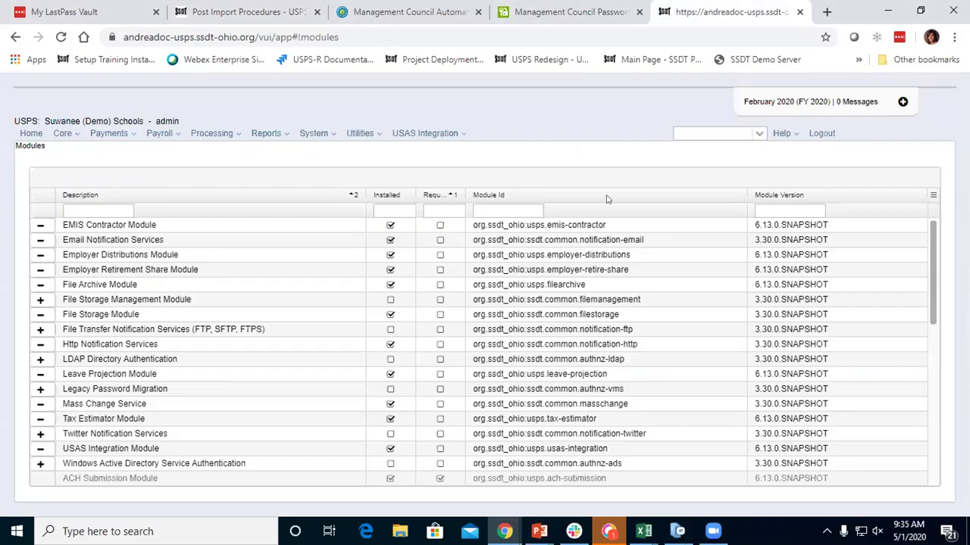
left_click(322, 137)
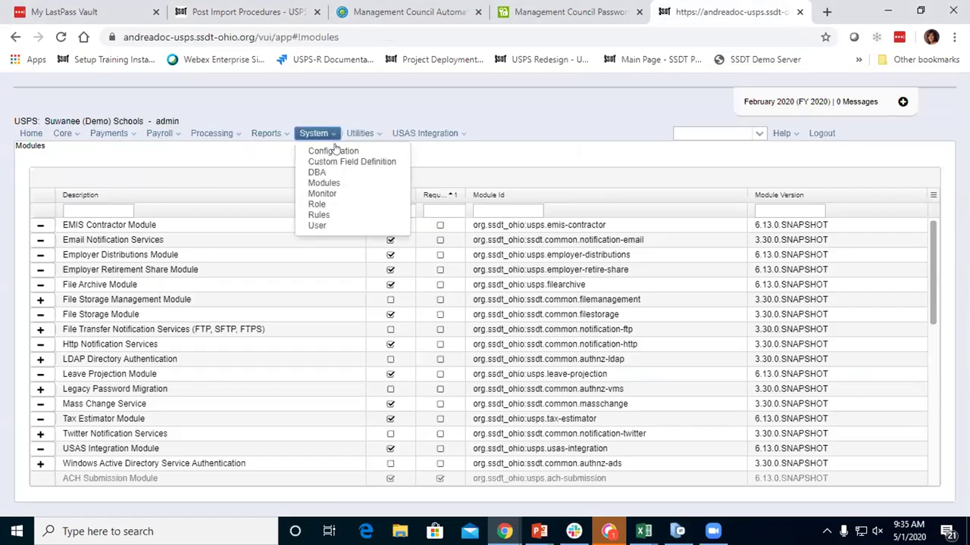
left_click(334, 151)
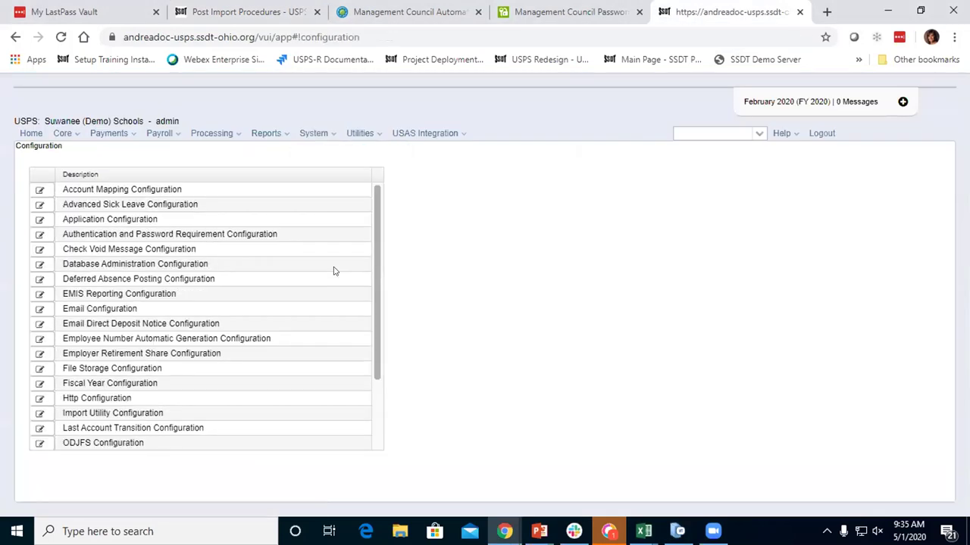
left_click(32, 190)
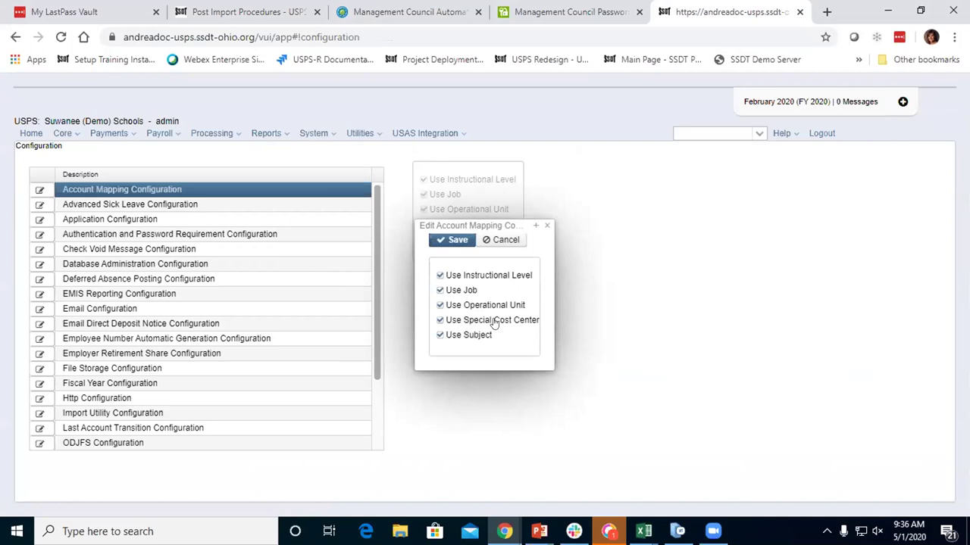
left_click(677, 532)
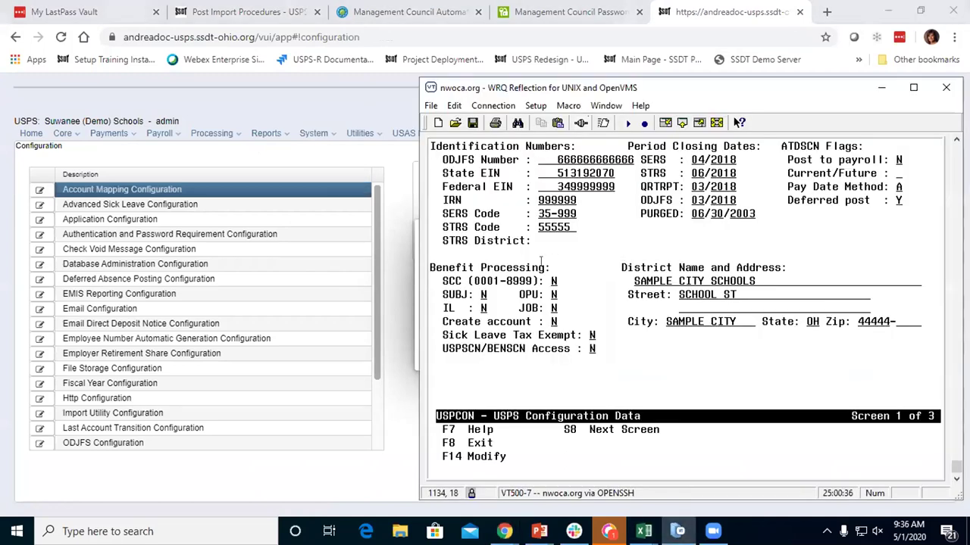
left_click(881, 84)
Step: Return to the wiki's Post Import Procedures and read the email, employee number generation and ODJFS items under System/Configuration
key("ctrl+2")
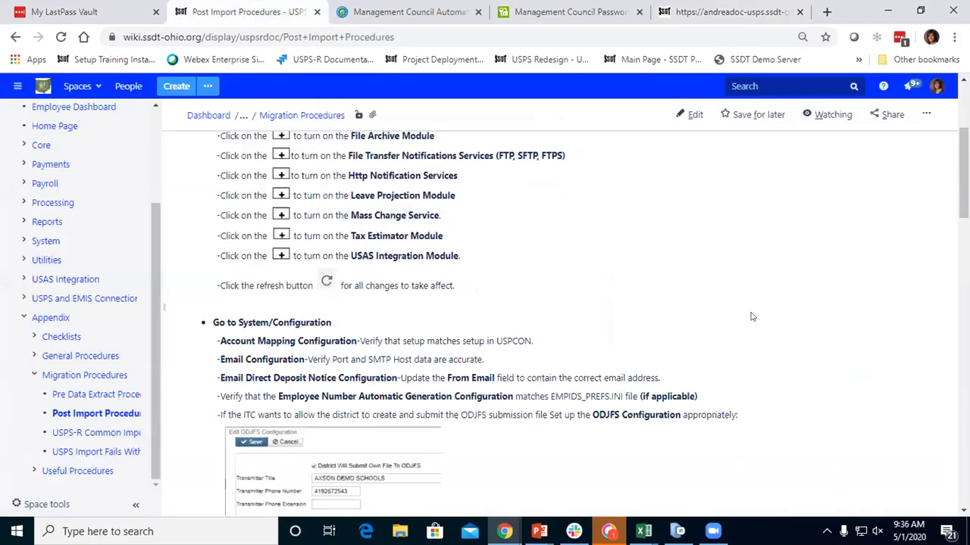
scroll(547, 314, "down", 1)
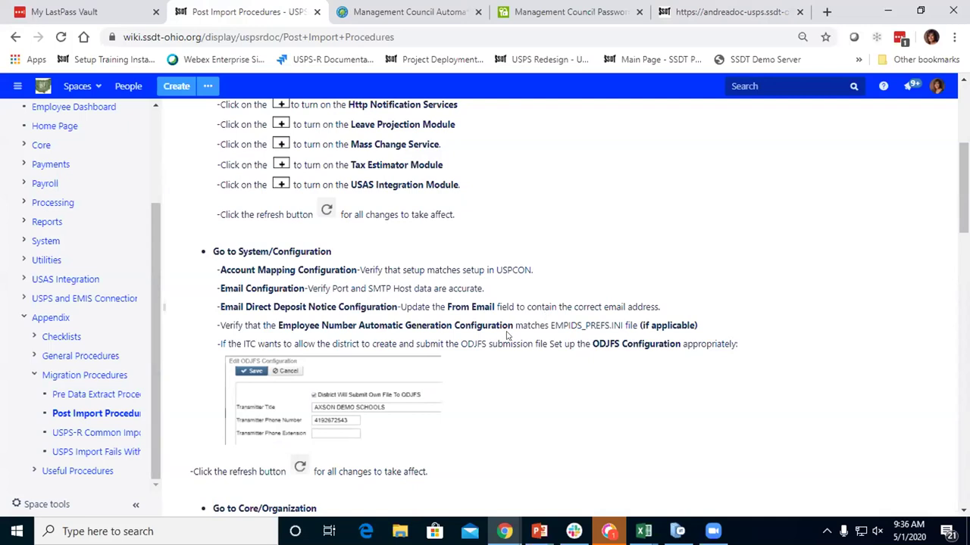
left_click(714, 30)
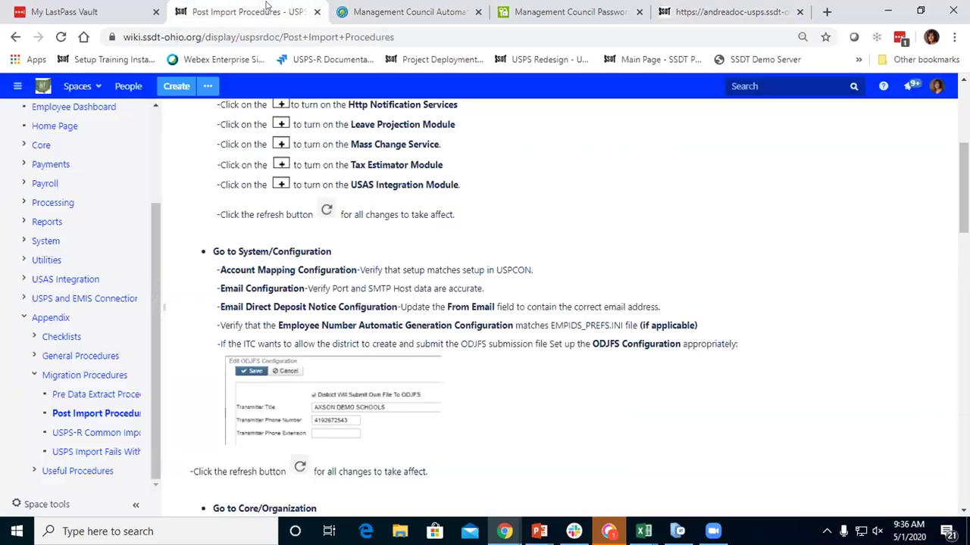
left_click(269, 9)
scroll(605, 394, "down", 1)
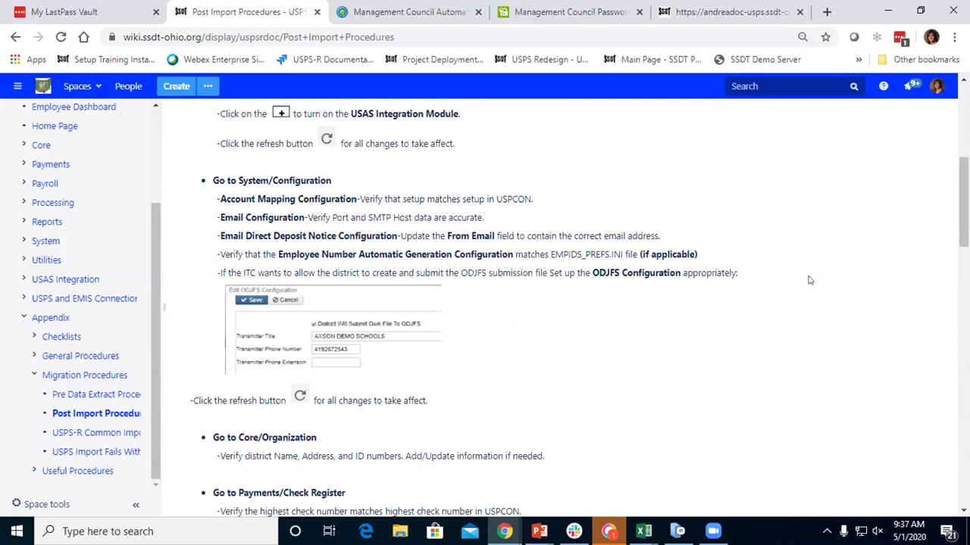
Step: Switch to USPS-R, open the ODJFS Configuration to view its submission and transmitter settings, and close it without changes
key("ctrl+5")
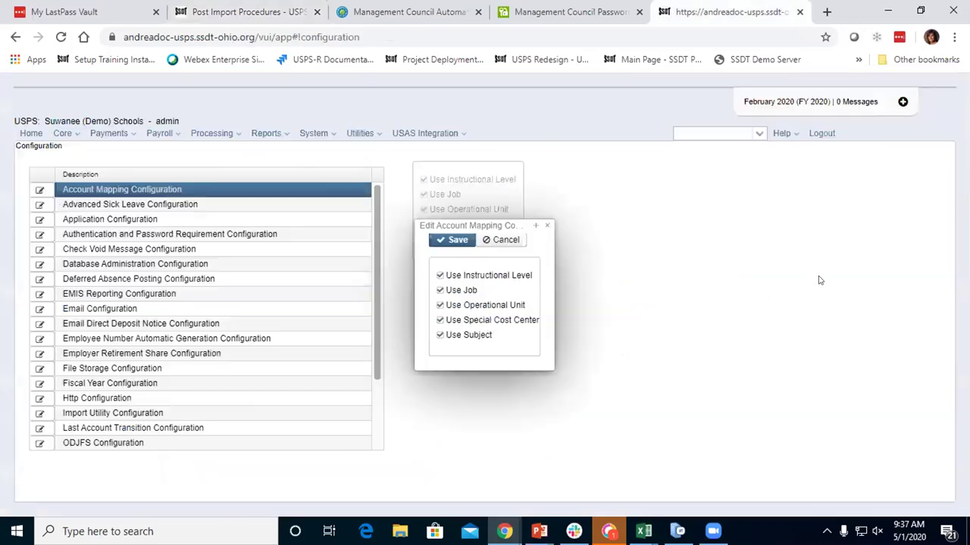
scroll(106, 424, "down", 2)
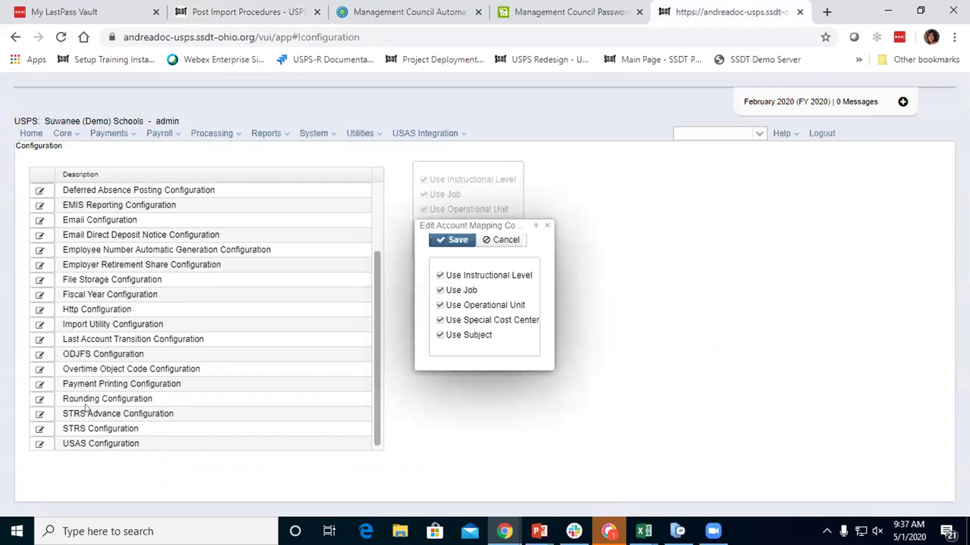
left_click(39, 354)
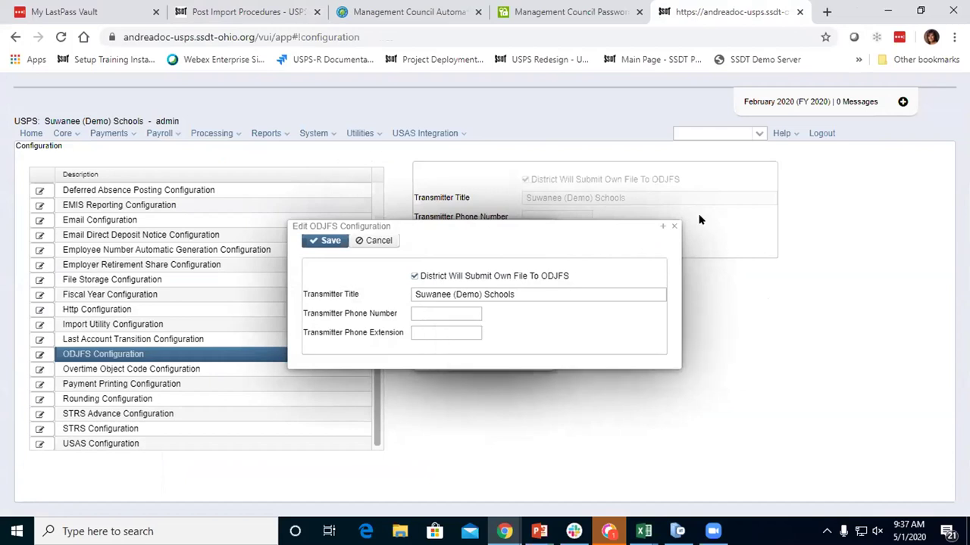
left_click(673, 225)
left_click(673, 226)
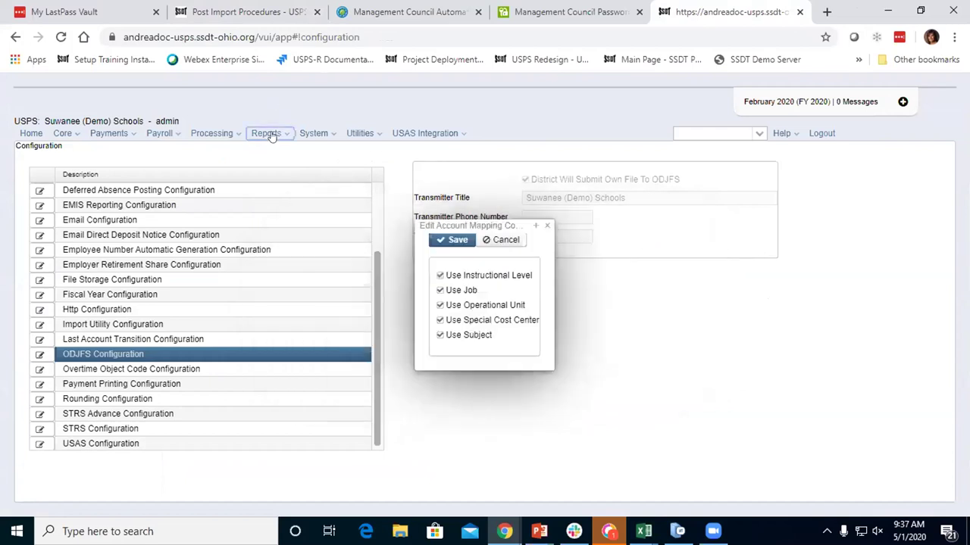
Step: Open the ODJFS Report options, close the remaining Account Mapping dialog, and review the submission file fields
left_click(266, 133)
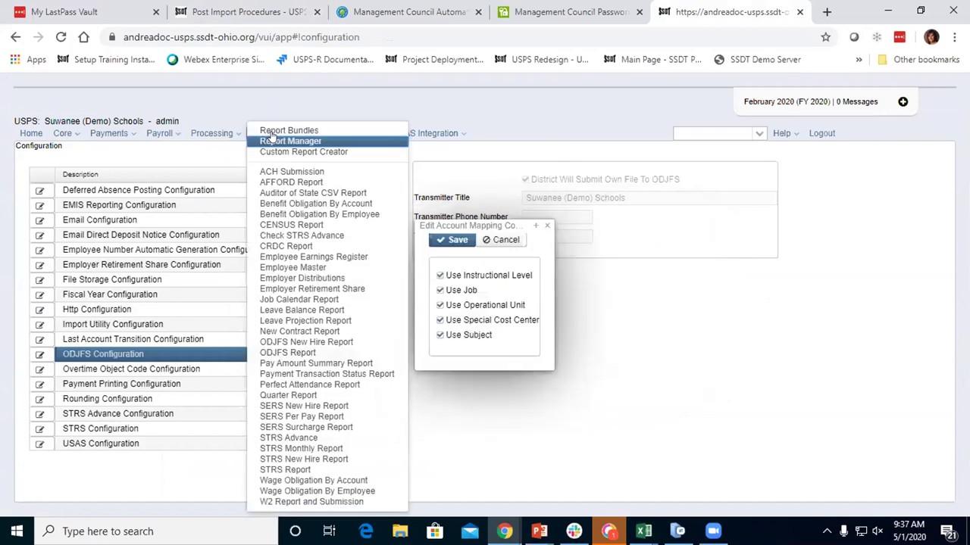
left_click(313, 355)
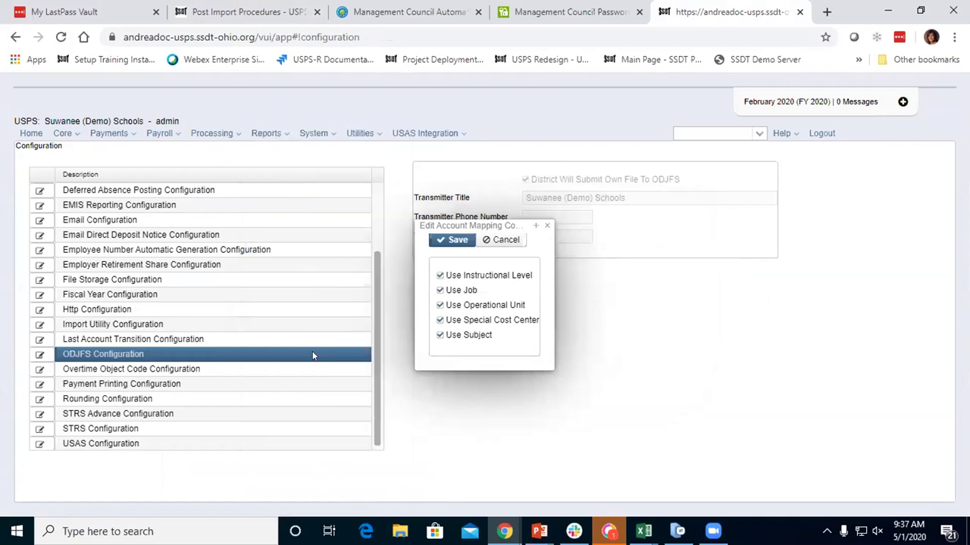
left_click(544, 225)
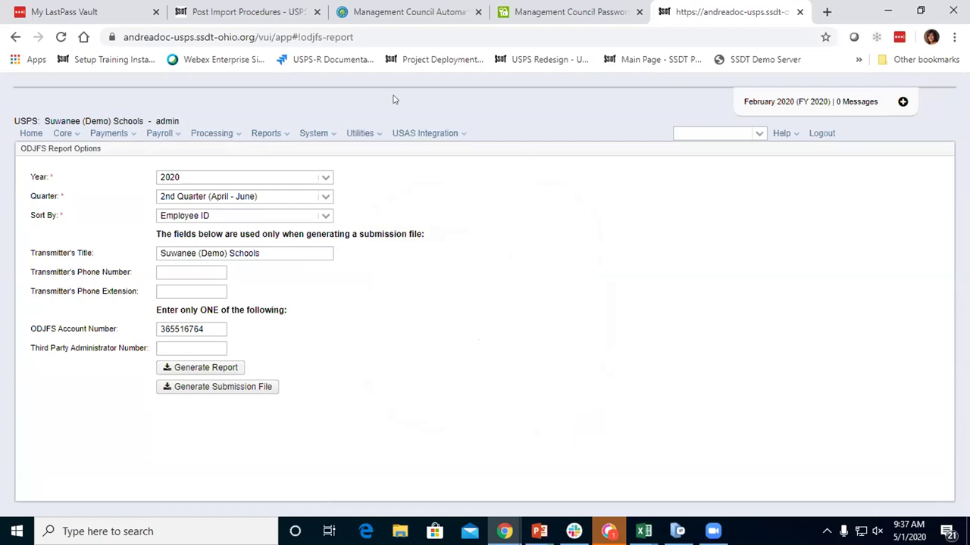
left_click(310, 134)
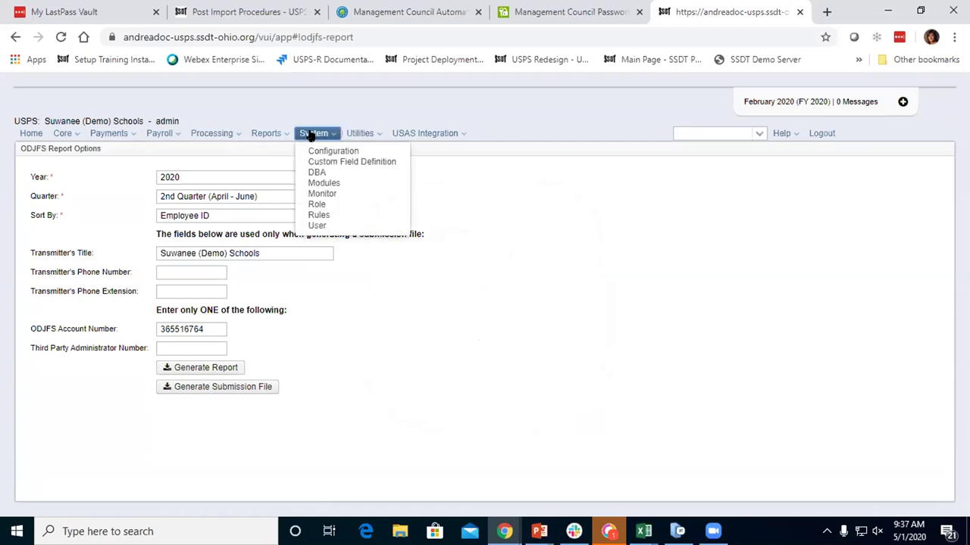
left_click(309, 135)
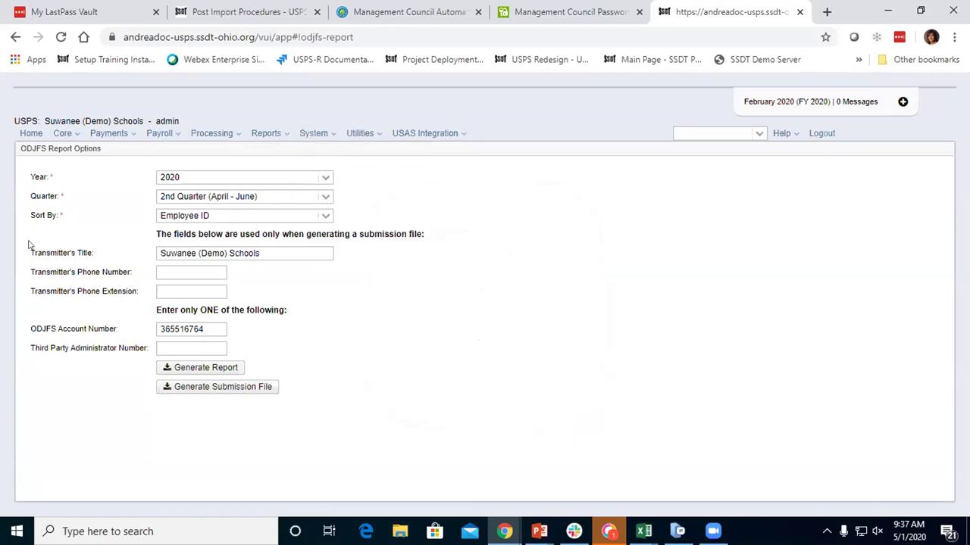
left_click(170, 328)
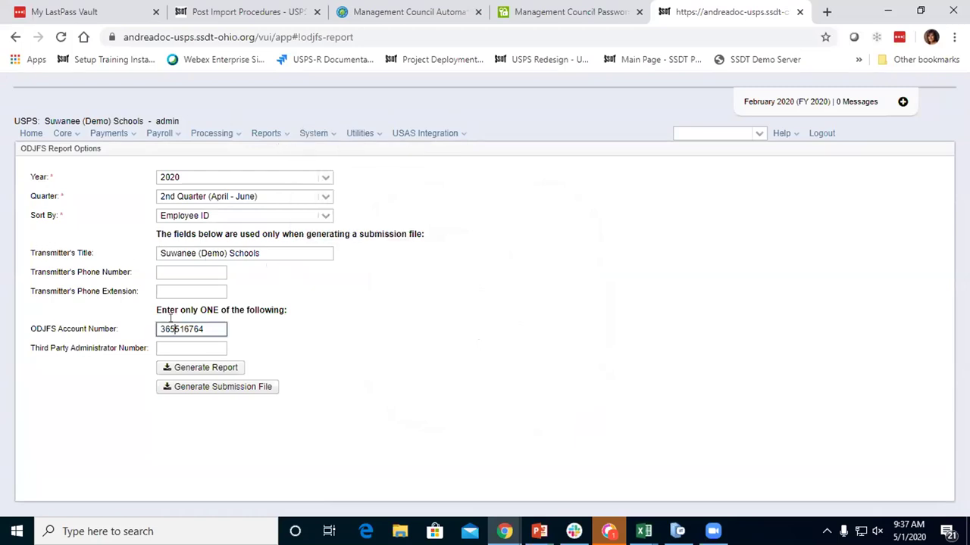
left_click(153, 244)
Step: Switch to the wiki's Post Import Procedures and read the Core/Organization verification item
left_click(221, 6)
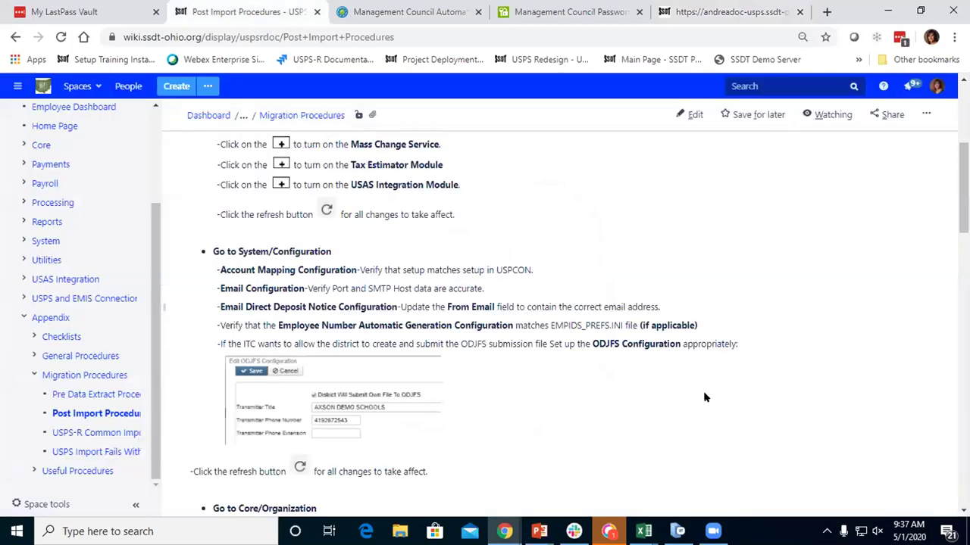
scroll(703, 396, "down", 1)
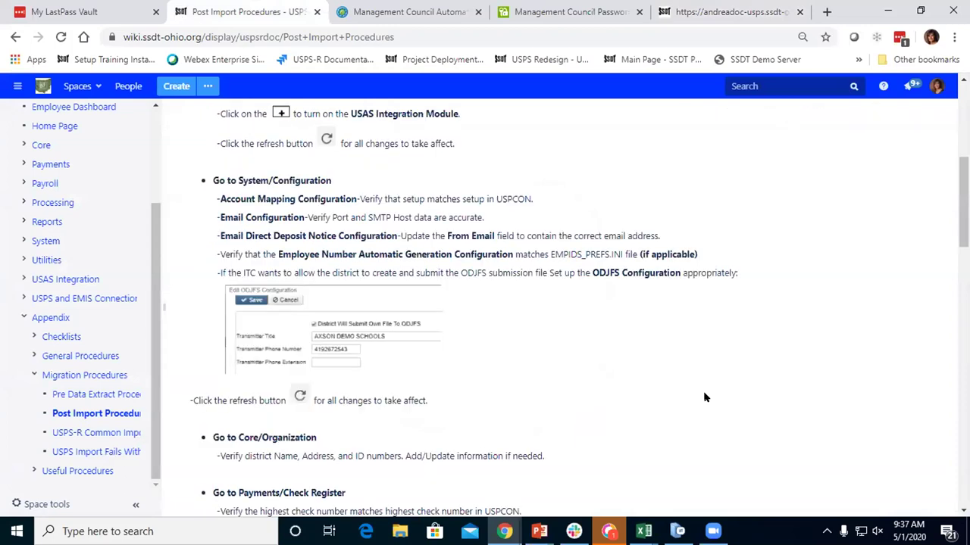
scroll(697, 396, "down", 2)
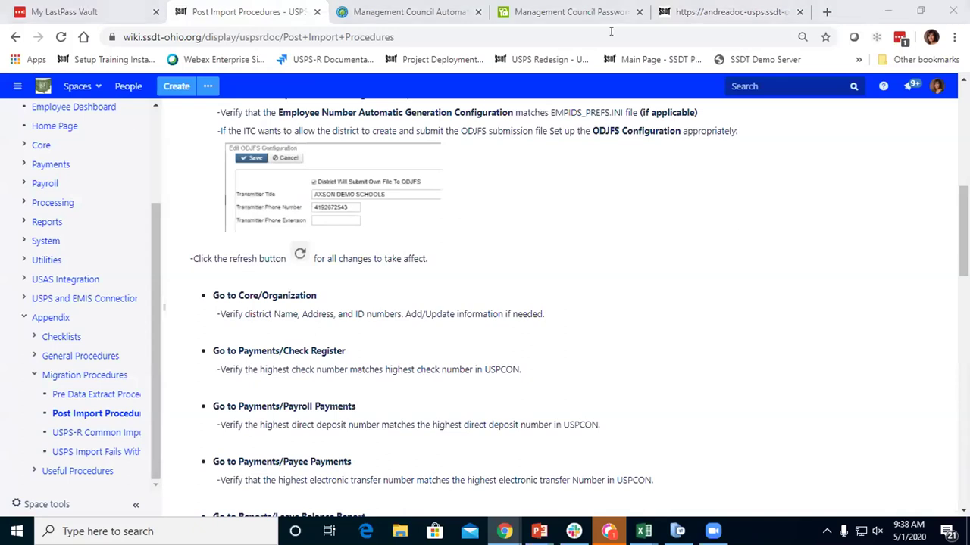
Step: Open the core Organization record in USPS-R and compare its address and organization codes with Classic USPCON
left_click(723, 13)
left_click(64, 133)
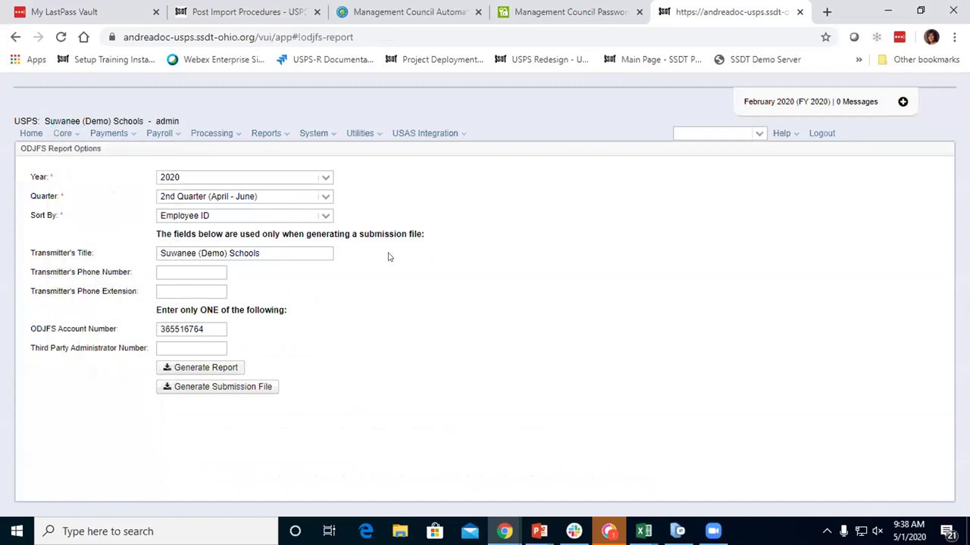
left_click(29, 153)
scroll(435, 303, "down", 3)
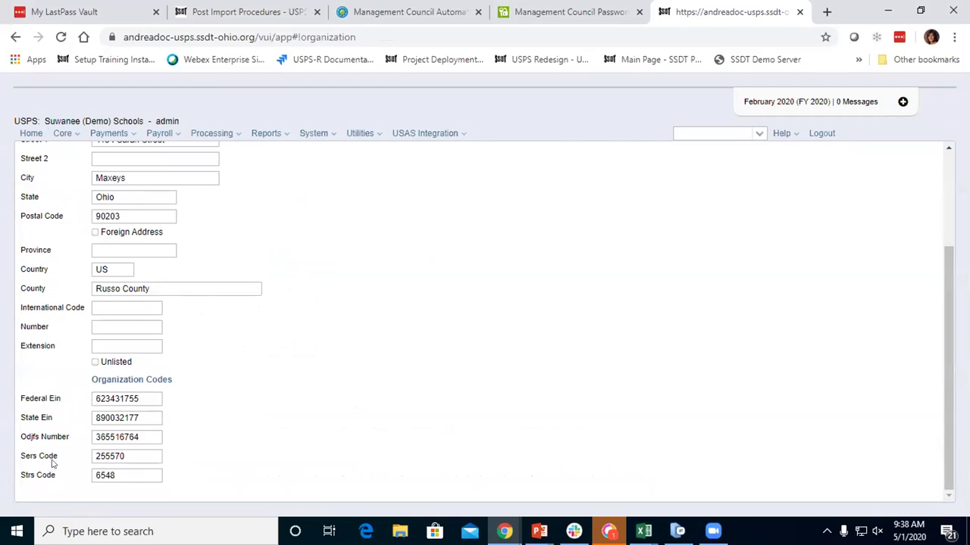
left_click(677, 531)
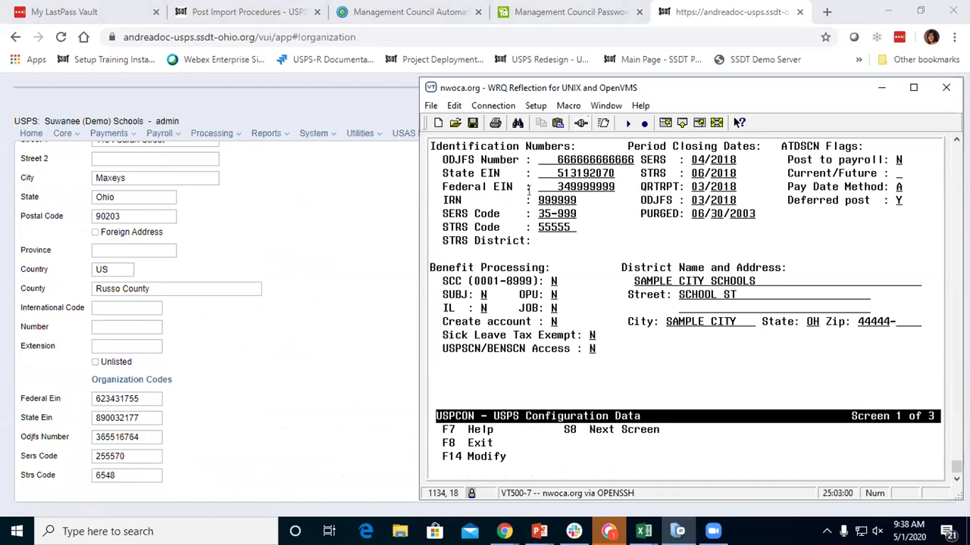
Step: Read the wiki's Payments/Check Register item and locate the highest check, direct deposit and electronic transfer numbers on USPCON's second screen
left_click(252, 5)
scroll(604, 369, "down", 1)
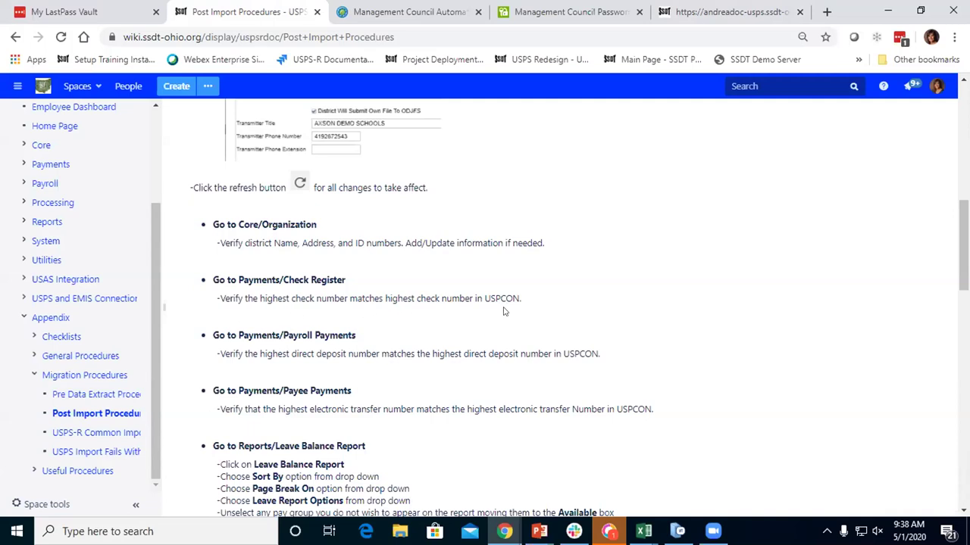
left_click(677, 531)
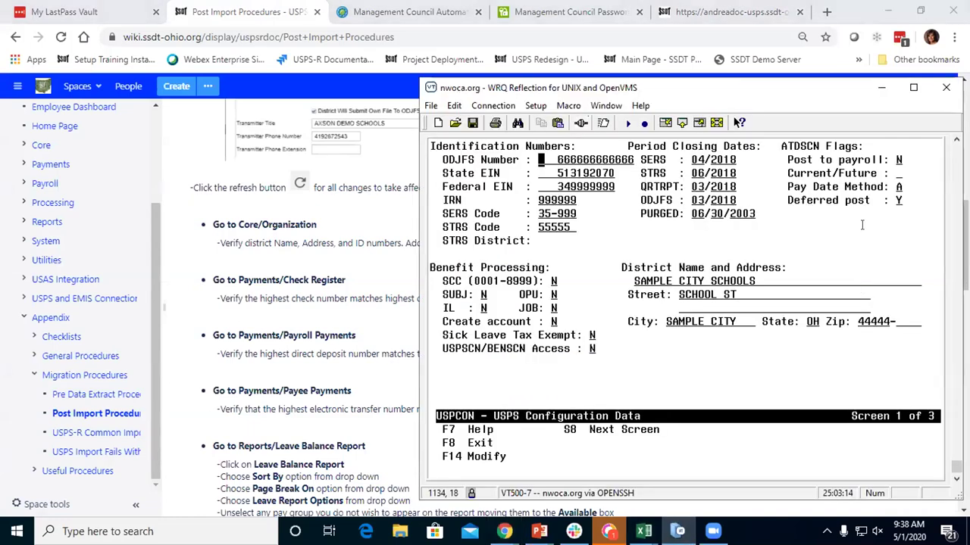
key("Page_Down")
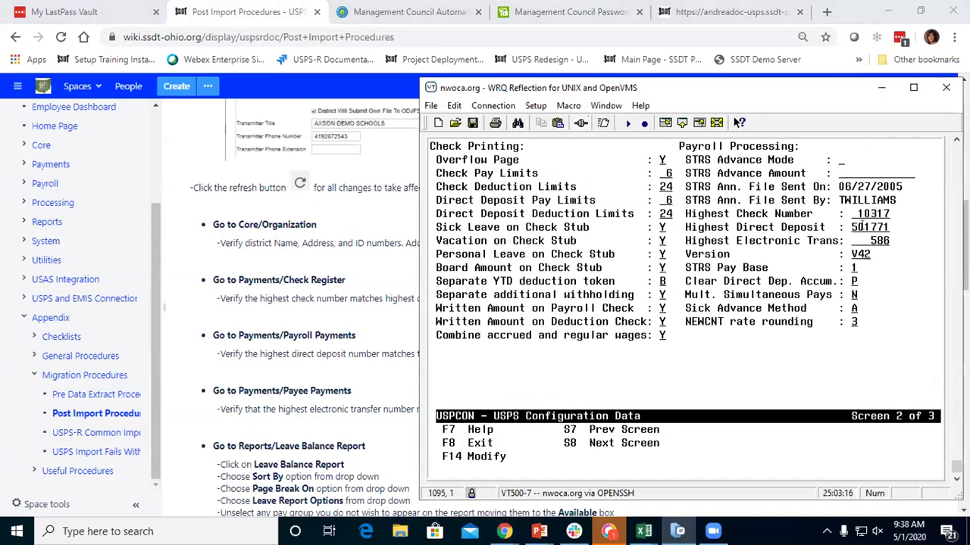
left_click_drag(837, 216, 883, 259)
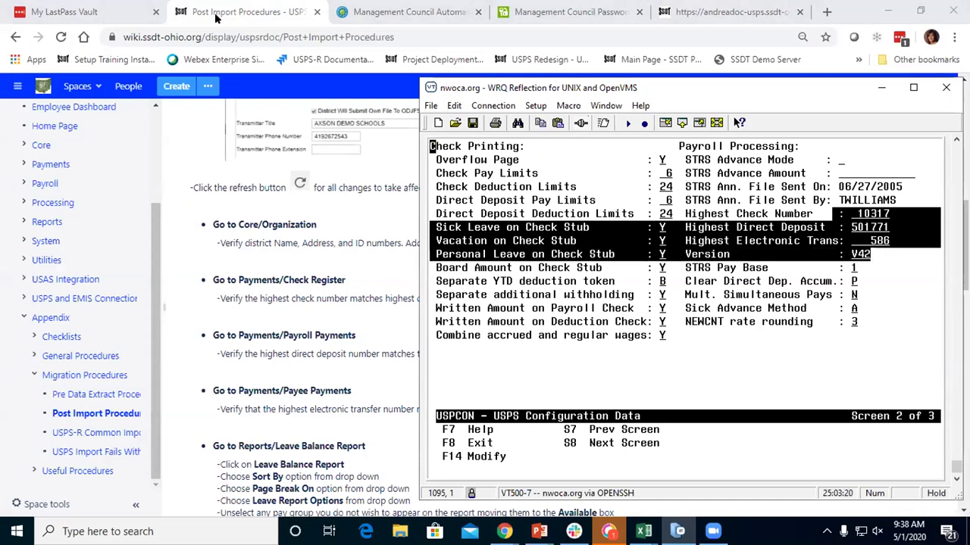
Step: Switch to USPS-R and open the payments Check Register to check the highest check number
left_click(739, 12)
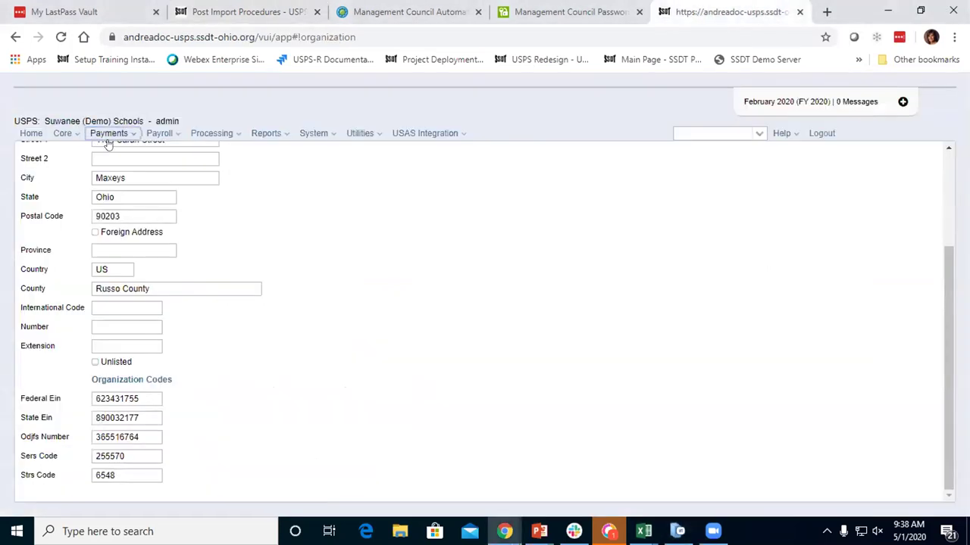
left_click(108, 134)
left_click(126, 151)
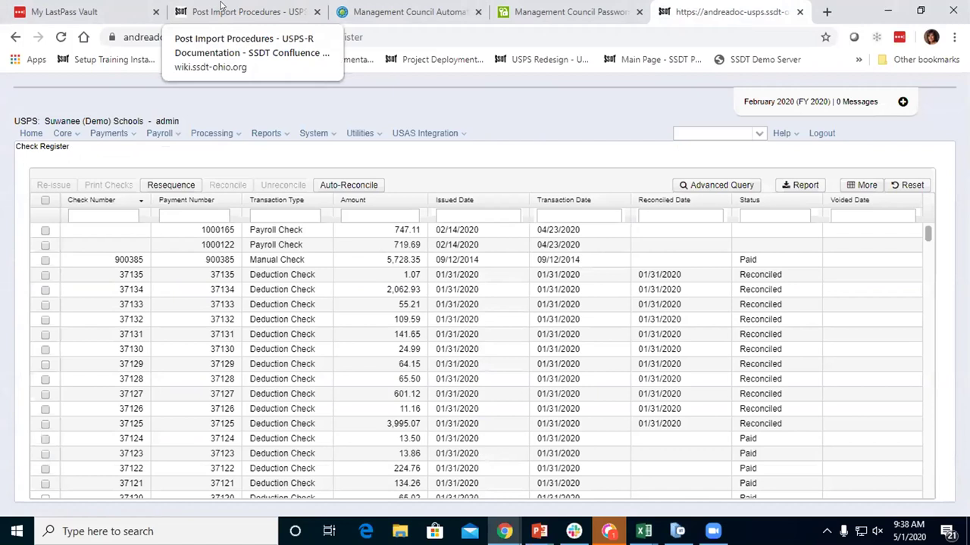
Step: Read the wiki's Payroll Payments and Payee Payments items and check the highest direct deposit and electronic transfer numbers in Classic USPCON
left_click(223, 10)
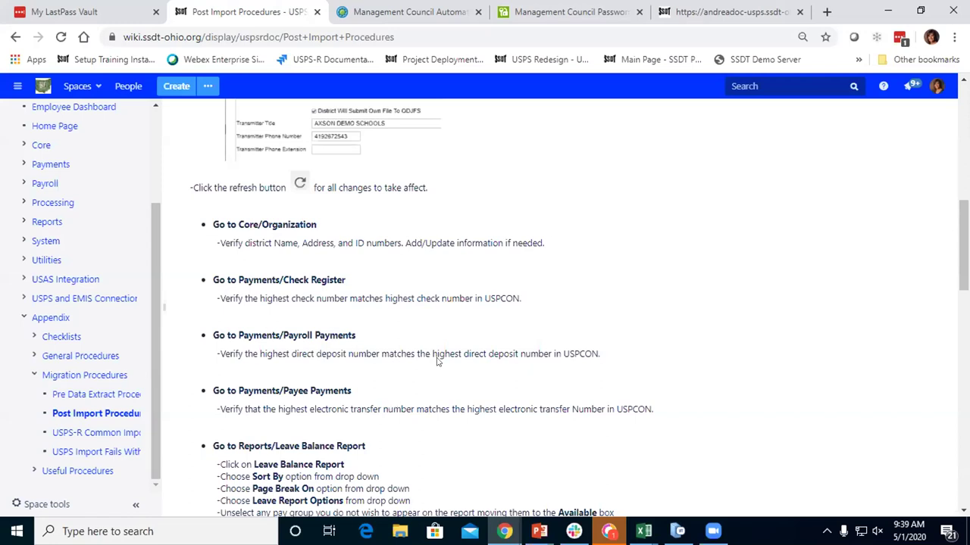
left_click(678, 531)
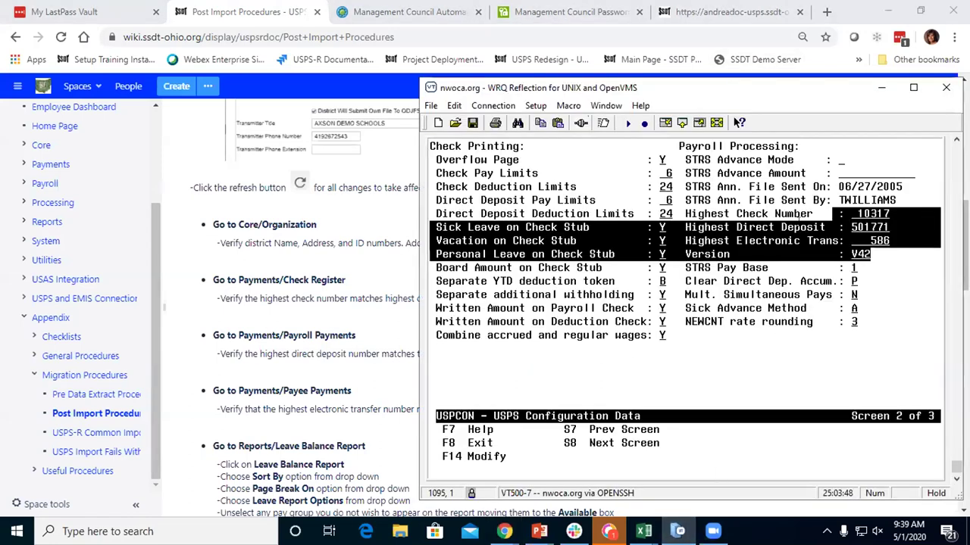
left_click(352, 295)
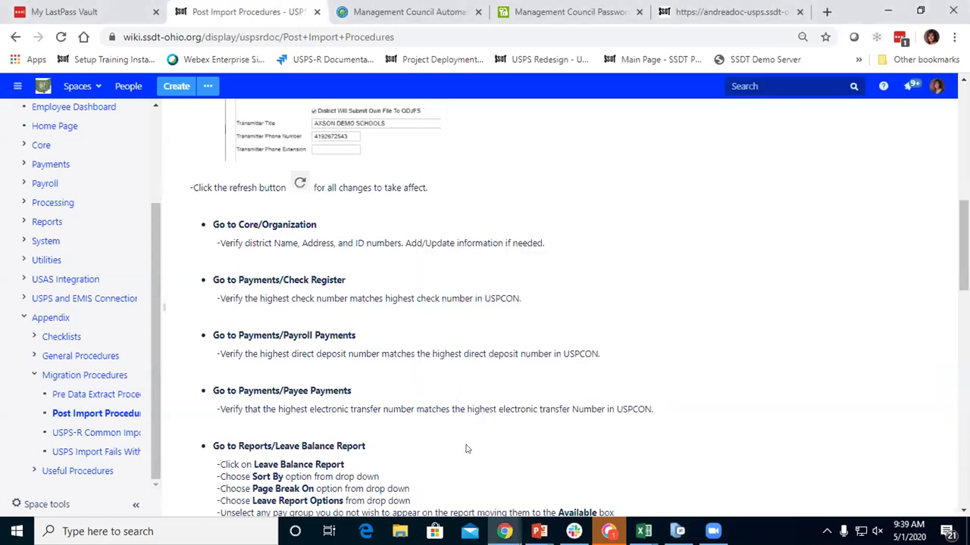
scroll(467, 449, "down", 1)
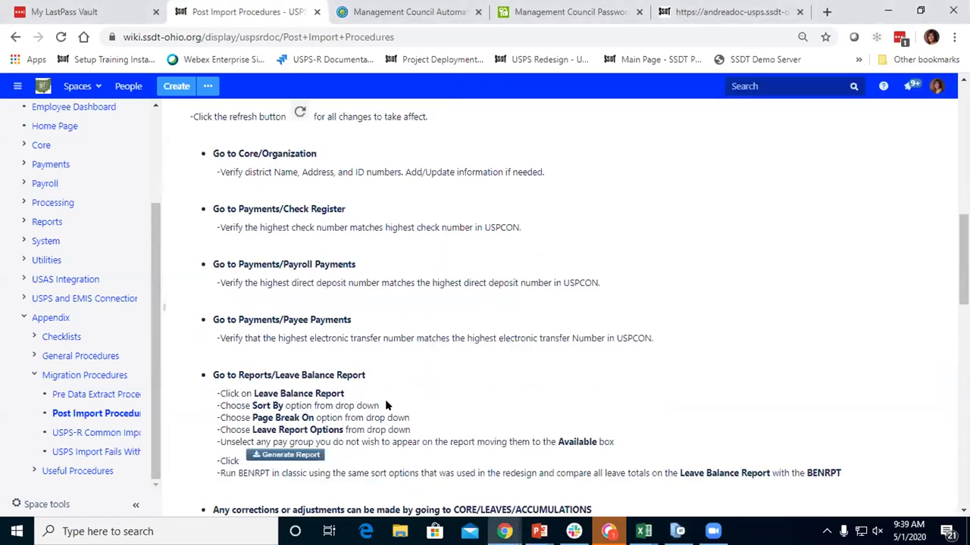
Step: Read the wiki's Leave Balance Report item and open the Leave Balance Report options in USPS-R
scroll(386, 401, "down", 1)
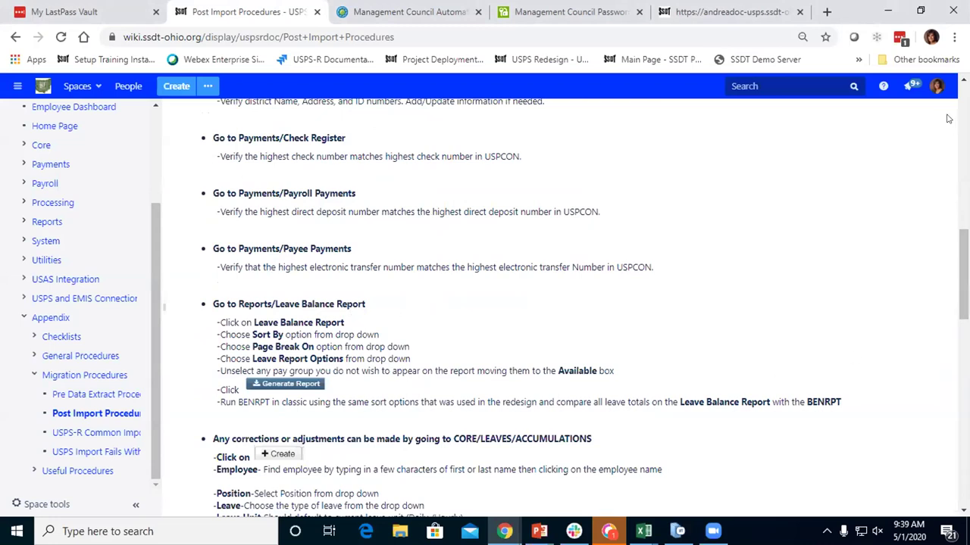
key("ctrl+5")
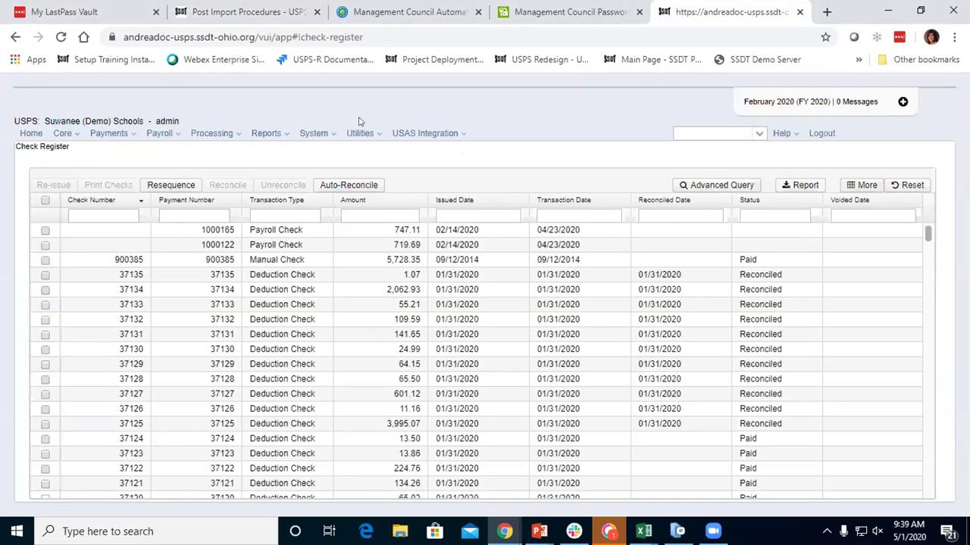
left_click(269, 133)
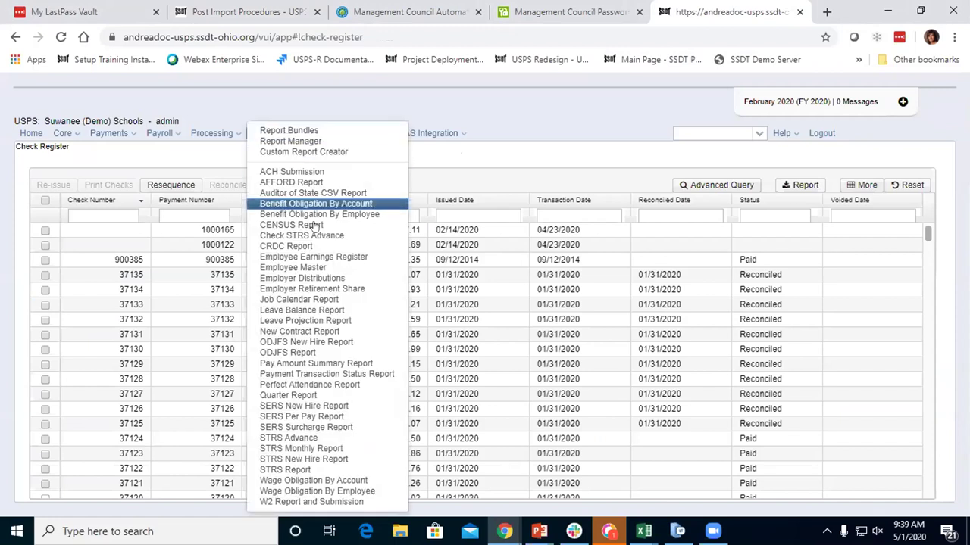
left_click(324, 312)
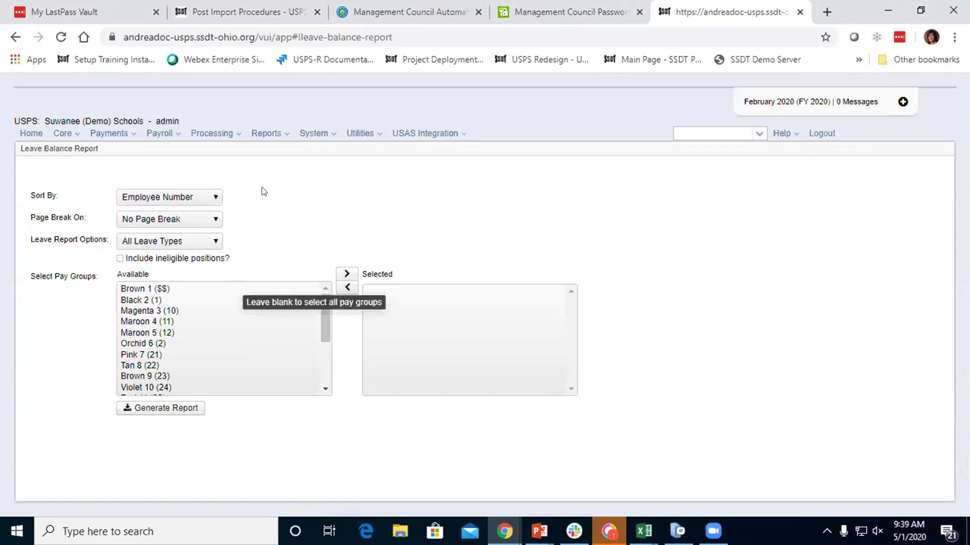
Step: Read the wiki's instructions for leave corrections and open the Accumulations grid of the core Leaves records in USPS-R
left_click(233, 11)
scroll(437, 336, "down", 1)
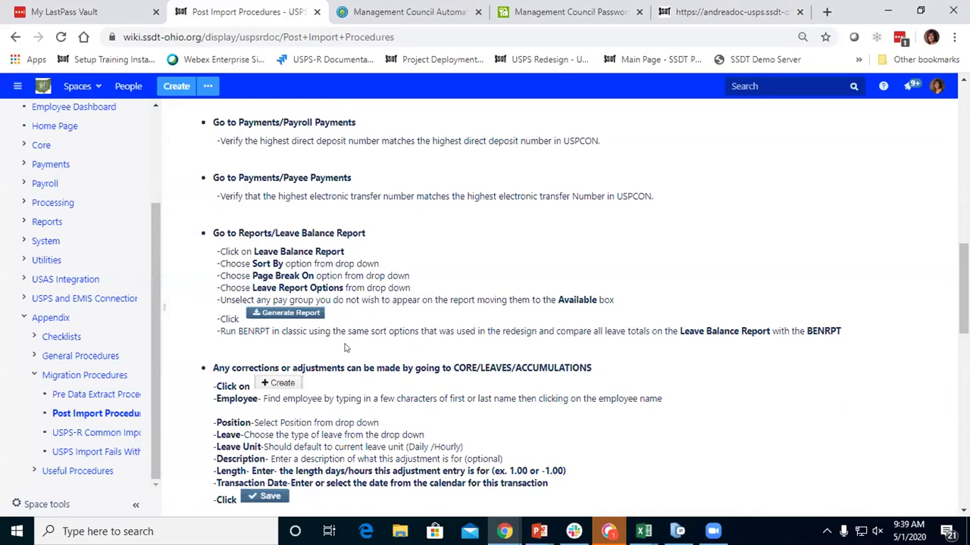
scroll(400, 361, "down", 2)
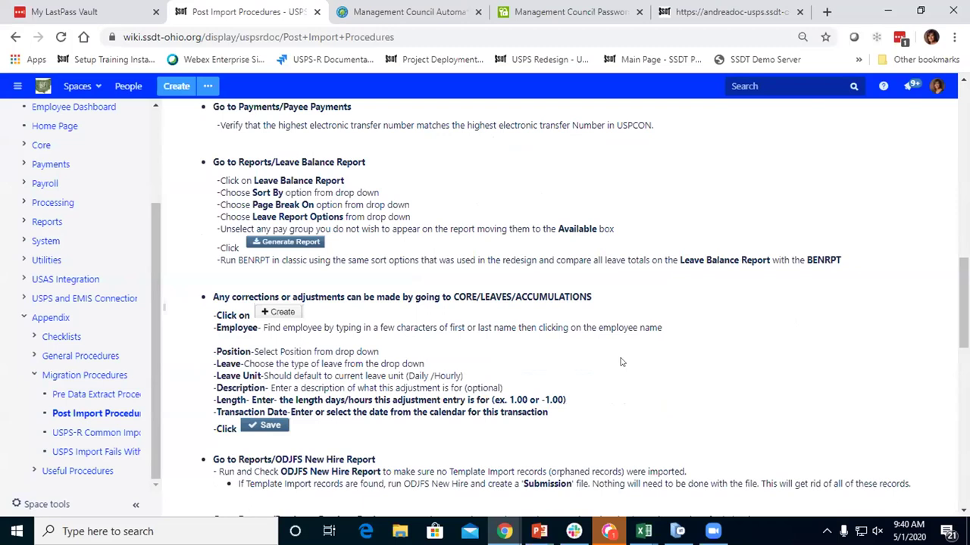
left_click(723, 13)
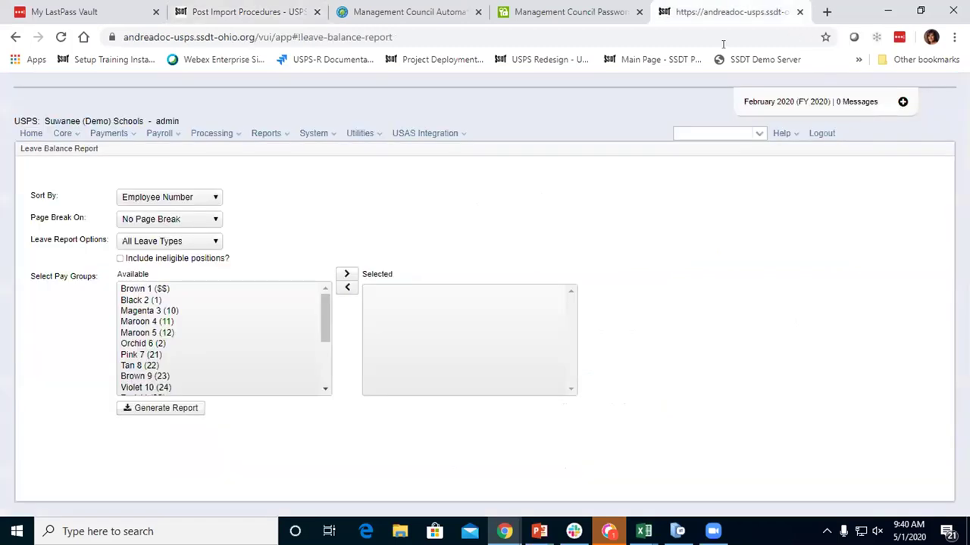
left_click(76, 134)
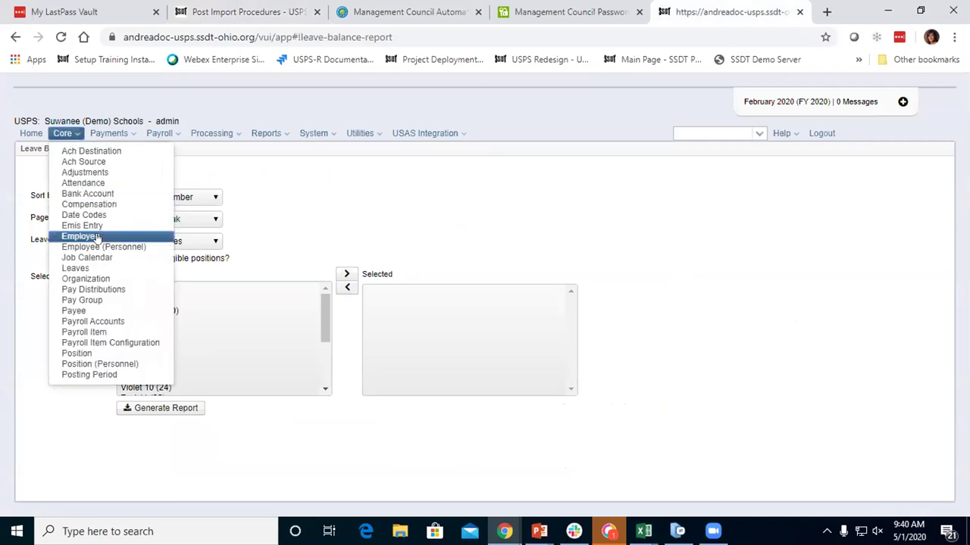
left_click(87, 268)
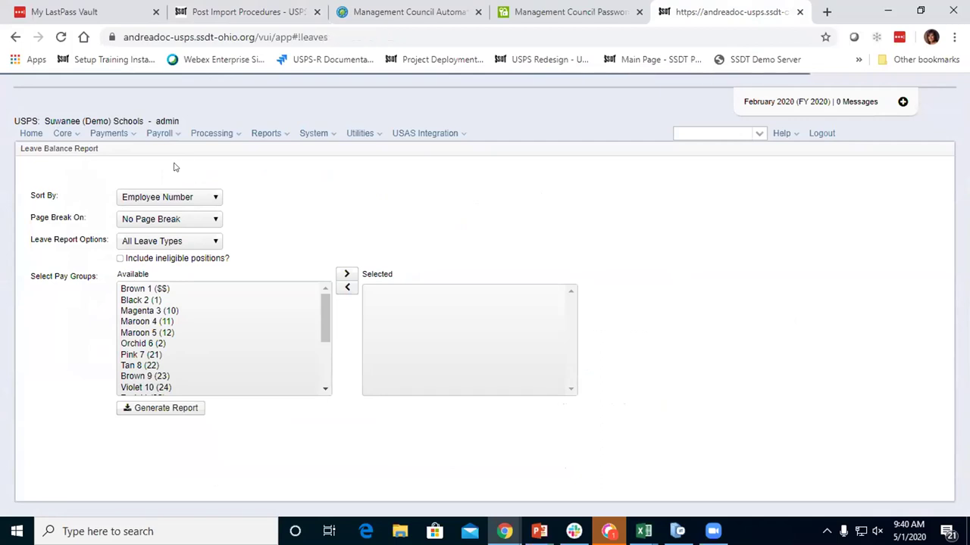
left_click(85, 147)
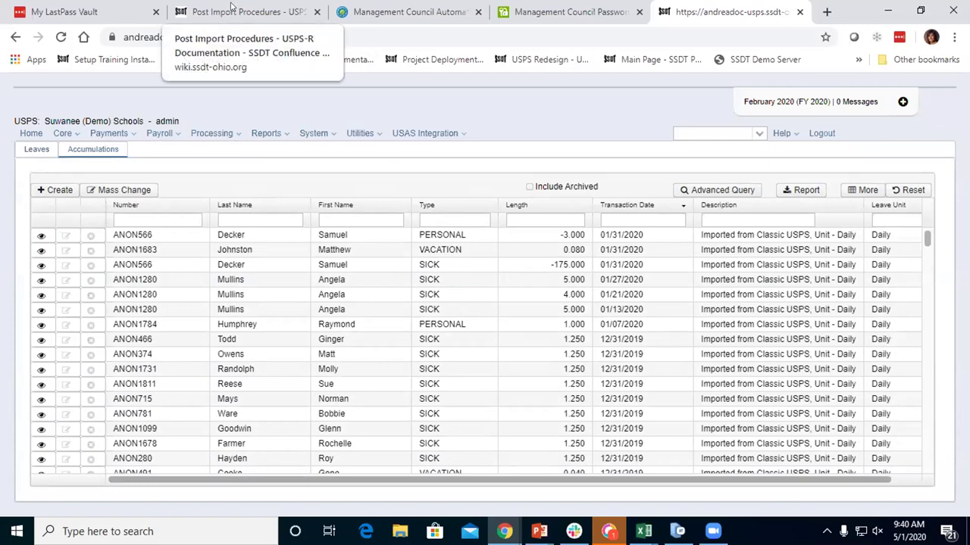
Step: Read the wiki's ODJFS New Hire Report item and open the ODJFS New Hire Report options in USPS-R
left_click(233, 9)
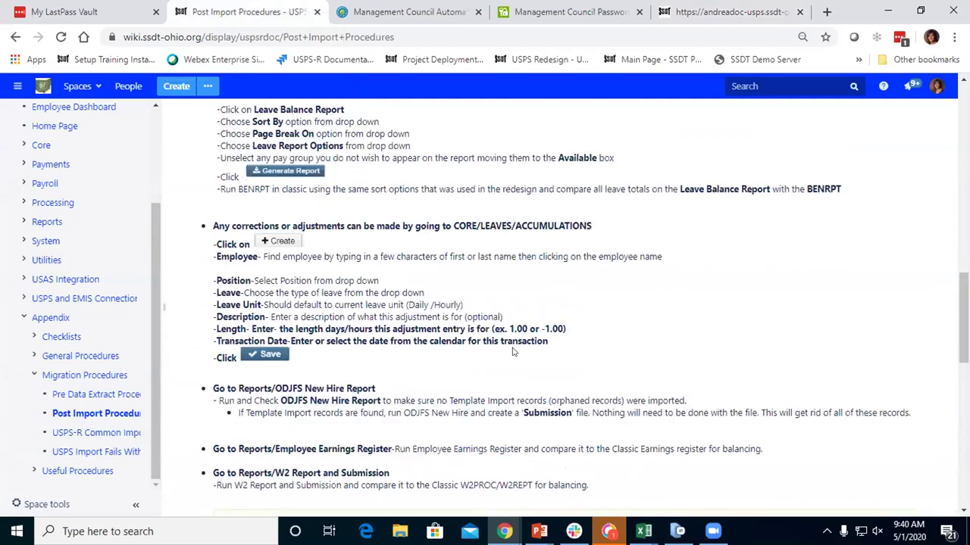
scroll(512, 356, "down", 1)
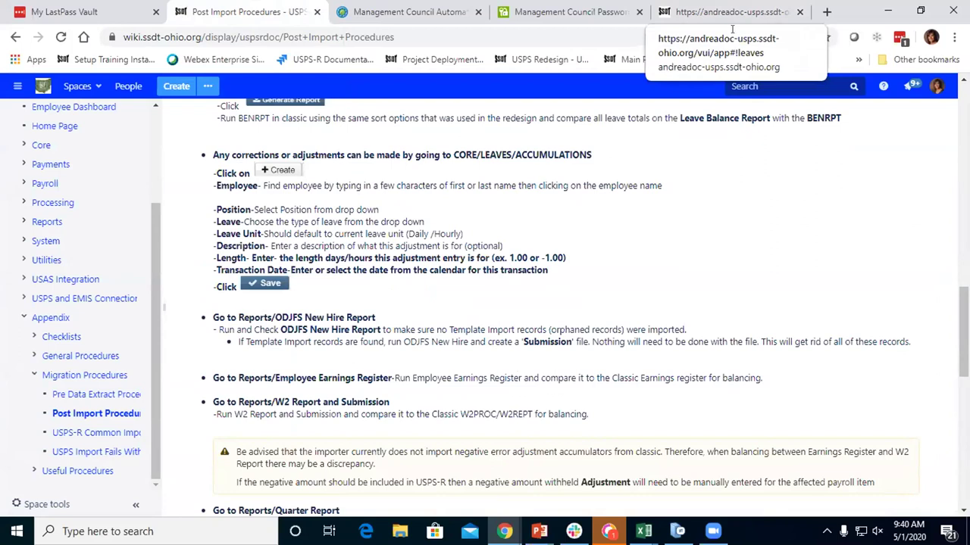
left_click(732, 27)
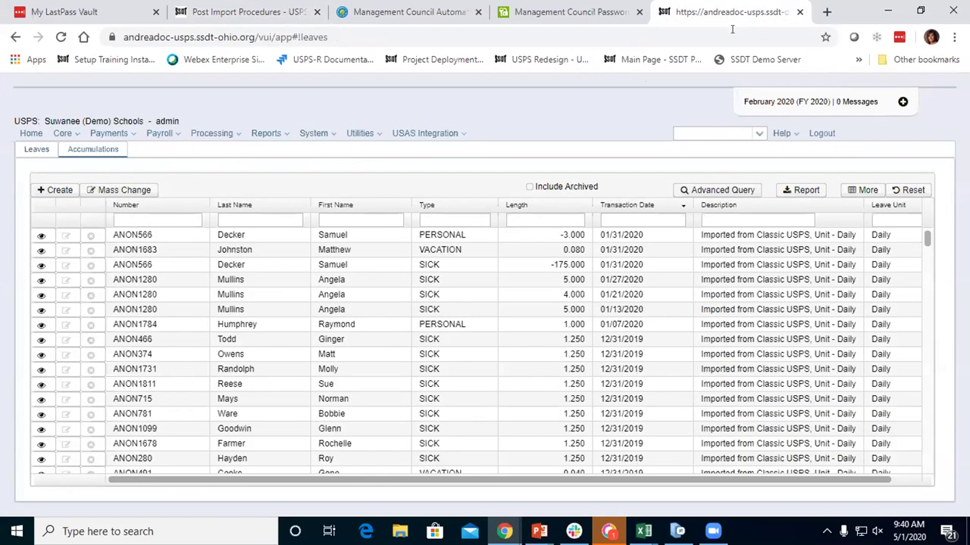
left_click(277, 133)
left_click(327, 343)
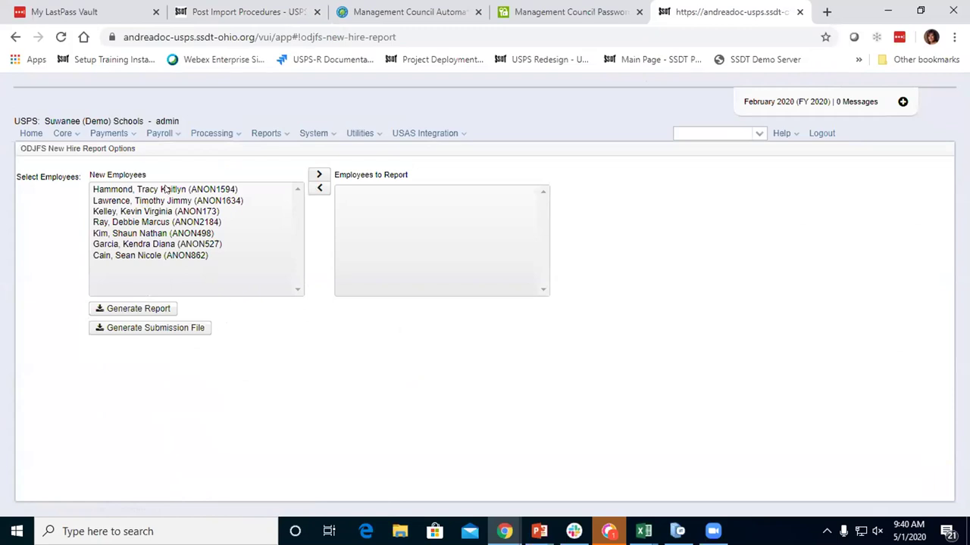
Step: Read the wiki's items on orphaned new hire records, Employee Earnings Register, W2 and Quarter Report balancing, and Core/Employee verification
left_click(243, 9)
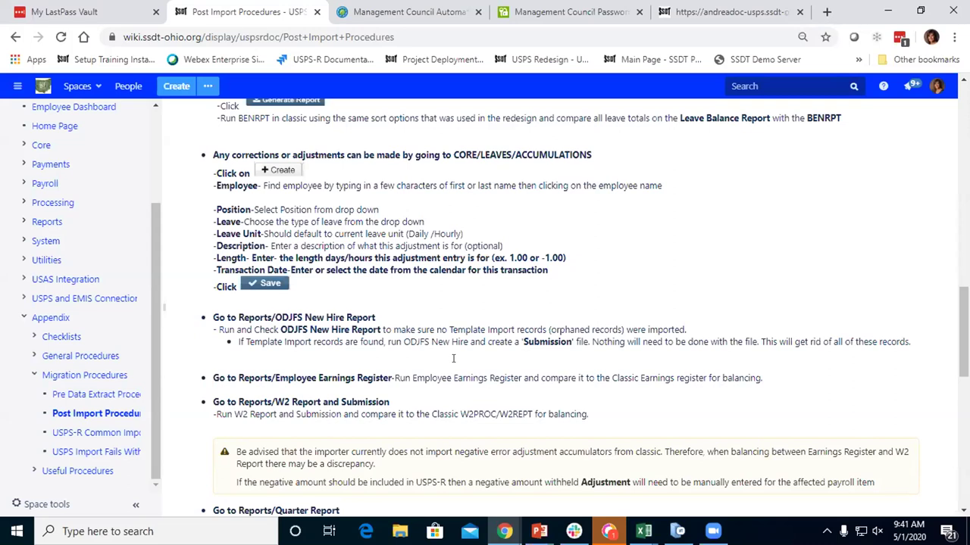
scroll(453, 359, "down", 1)
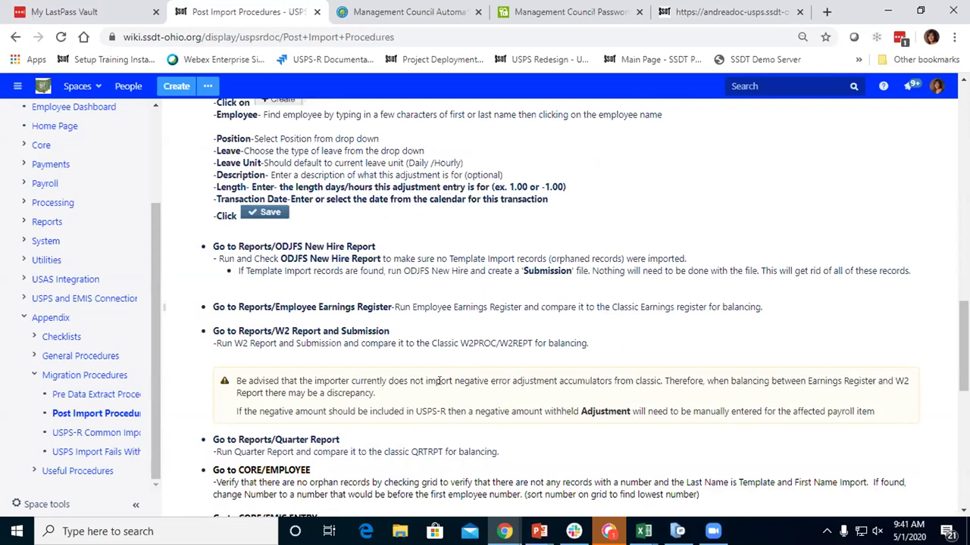
scroll(438, 381, "down", 2)
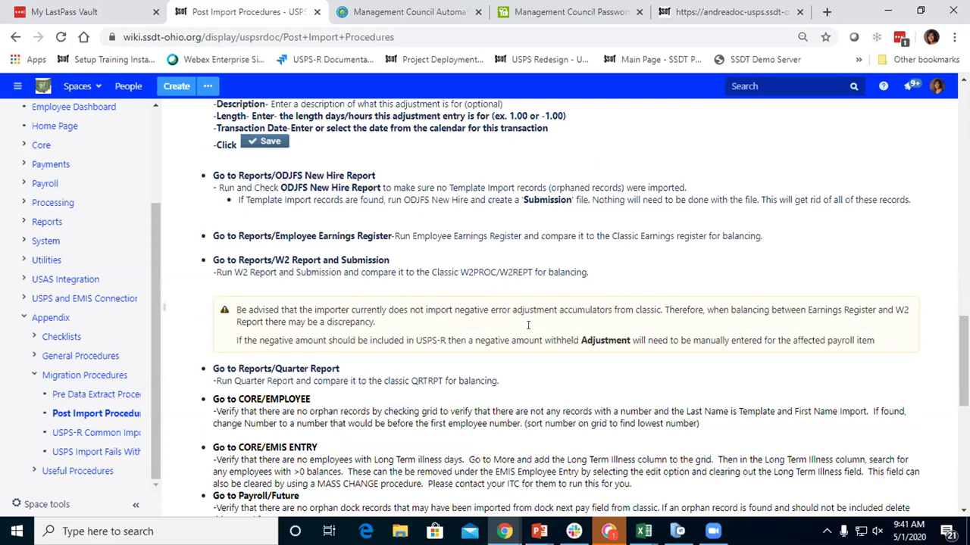
scroll(538, 372, "down", 1)
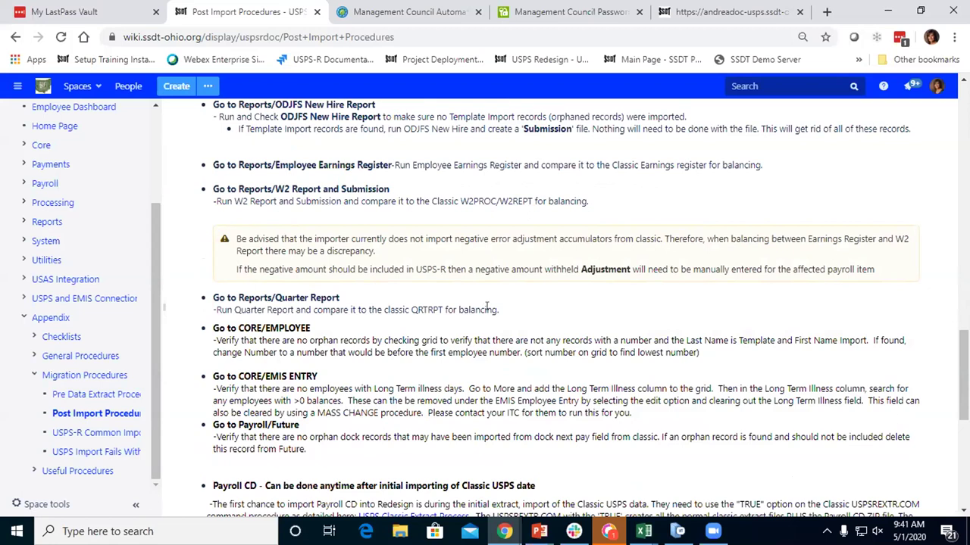
scroll(496, 330, "down", 1)
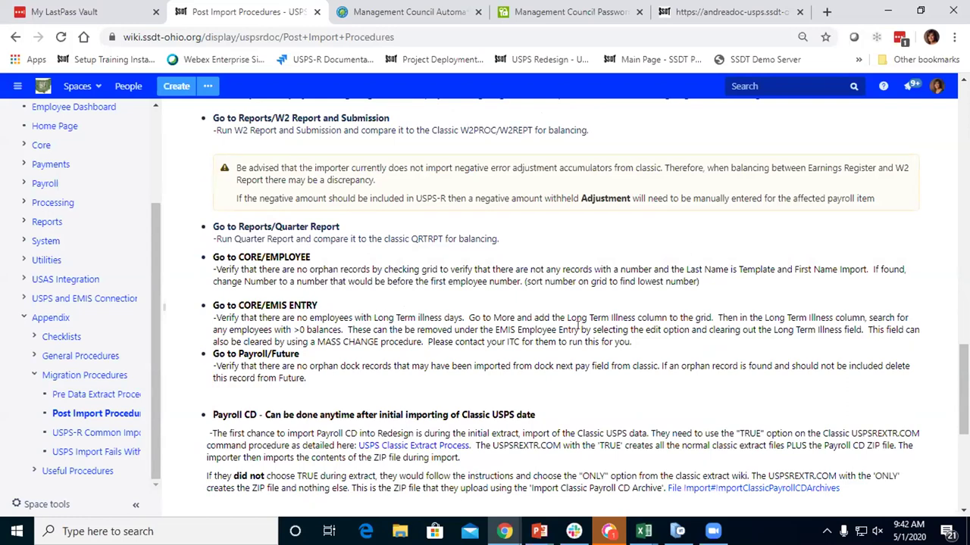
scroll(580, 325, "down", 1)
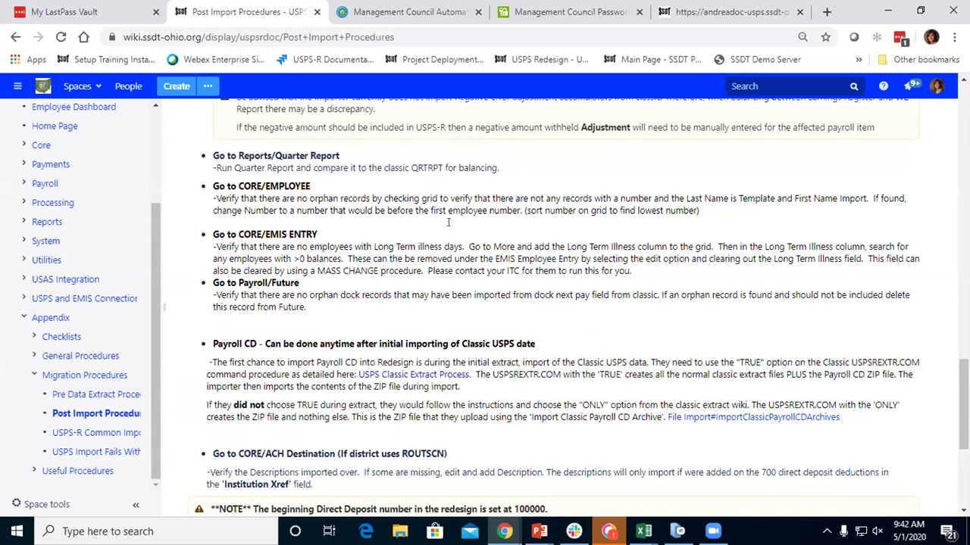
Step: Switch to USPS-R and open the core Employee grid for the orphan record check
key("ctrl+5")
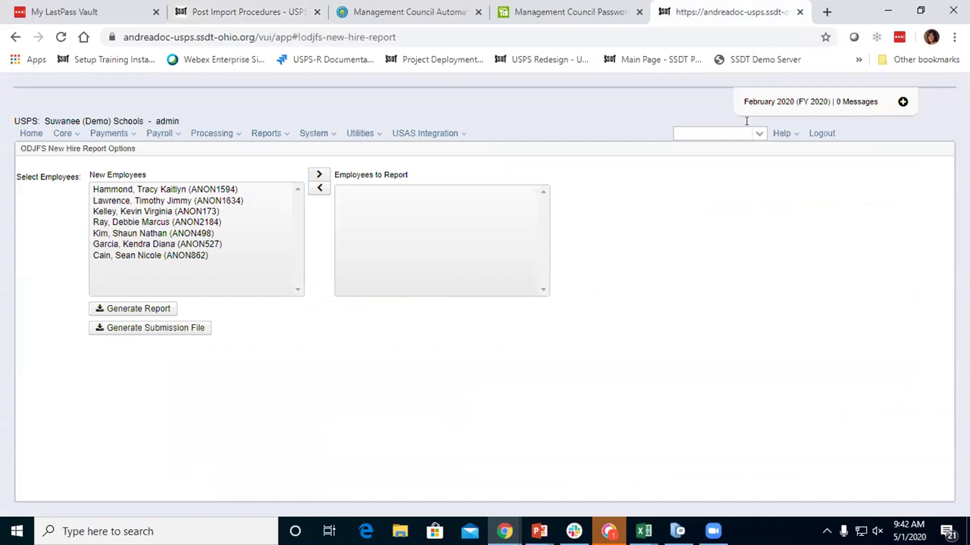
left_click(63, 133)
left_click(83, 243)
Step: Read the wiki's Core/EMIS Entry item and inspect the Dates and Contact groups in the Employees grid's column selection
left_click(264, 7)
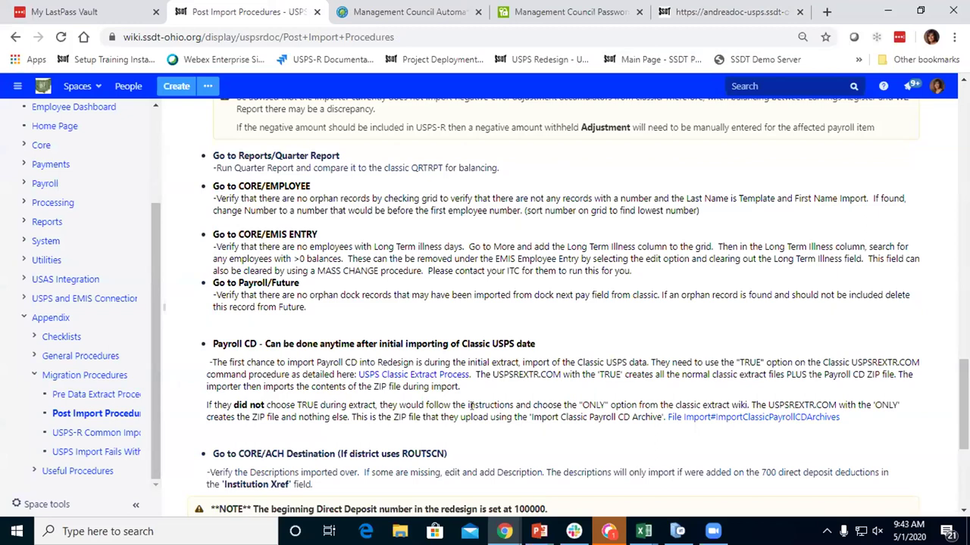
scroll(470, 406, "down", 1)
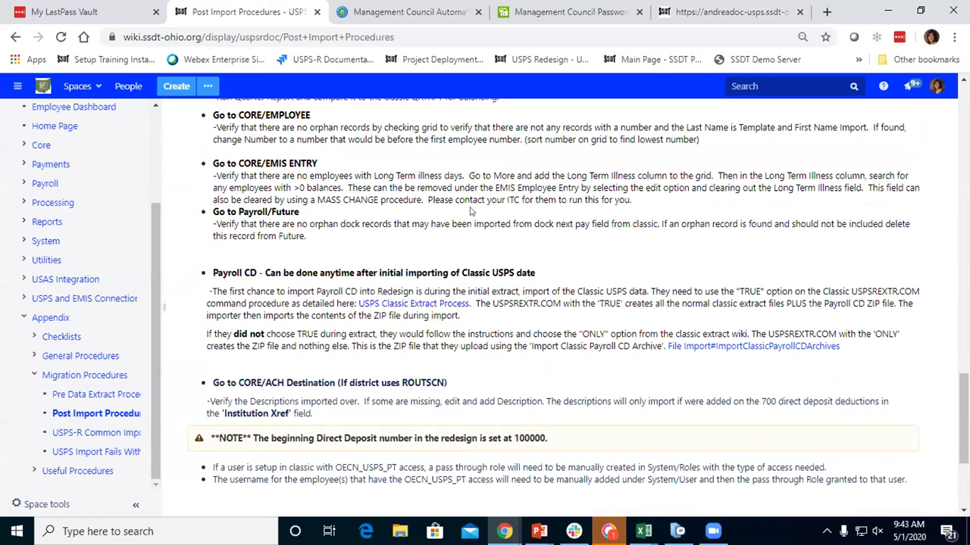
left_click(729, 23)
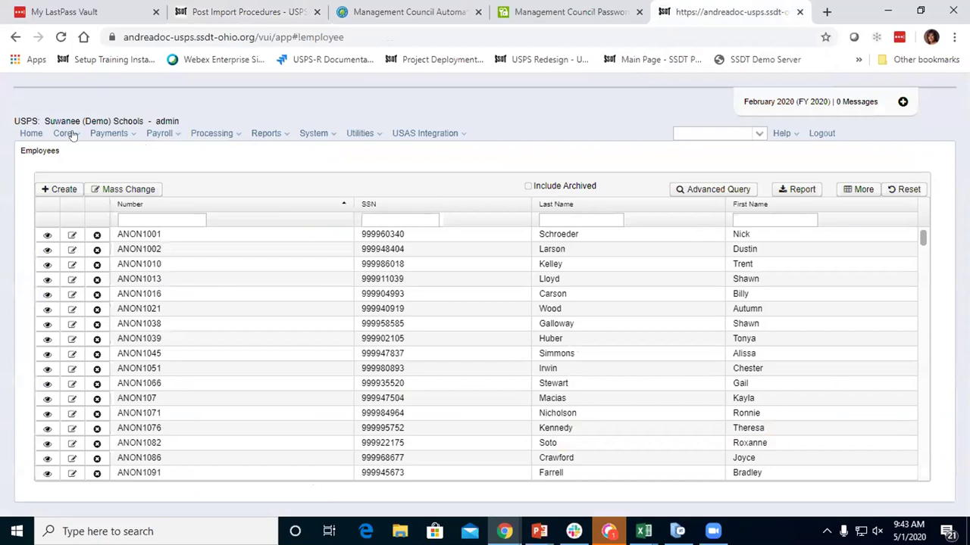
left_click(850, 197)
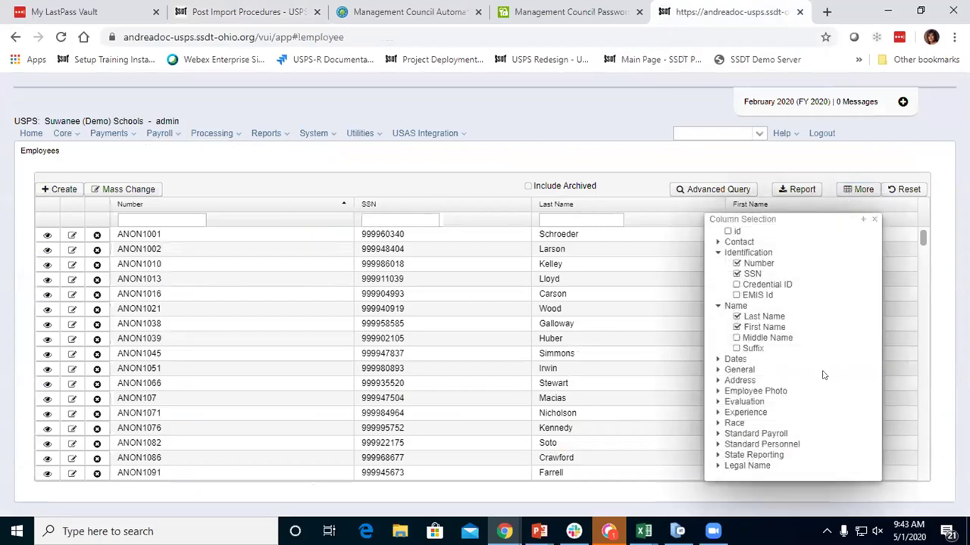
left_click(717, 360)
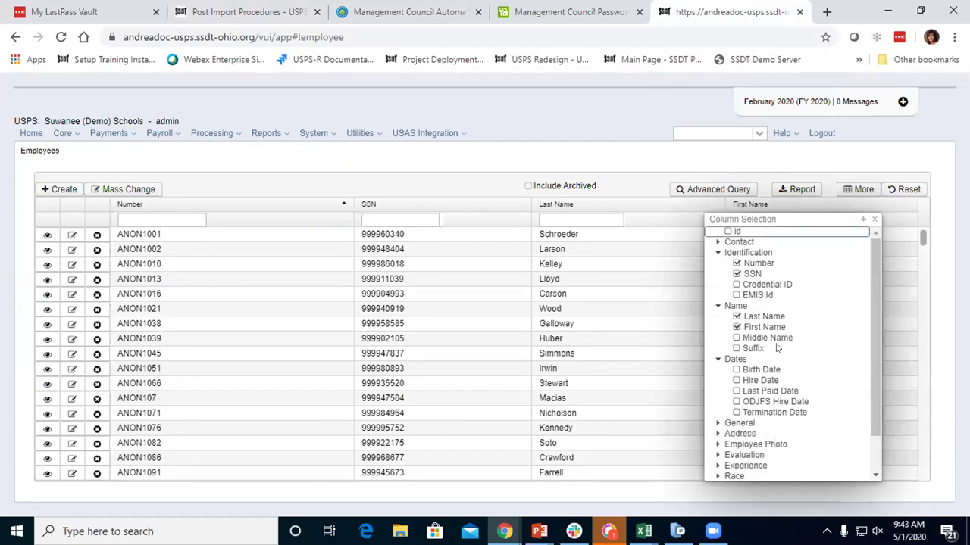
left_click(717, 243)
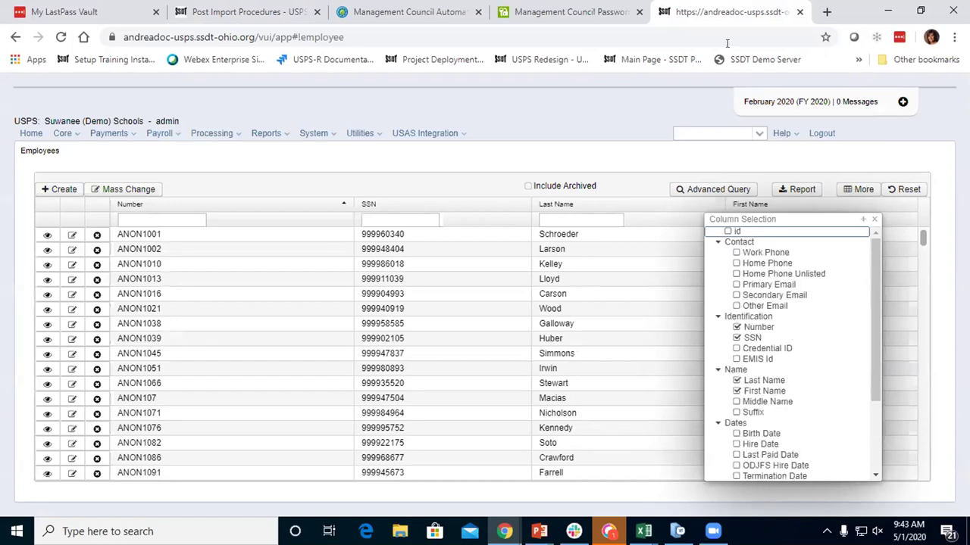
Step: Recheck the wiki's EMIS Entry instructions and look for the Long Term Illness column among the Employees grid's Dates and General fields
left_click(215, 6)
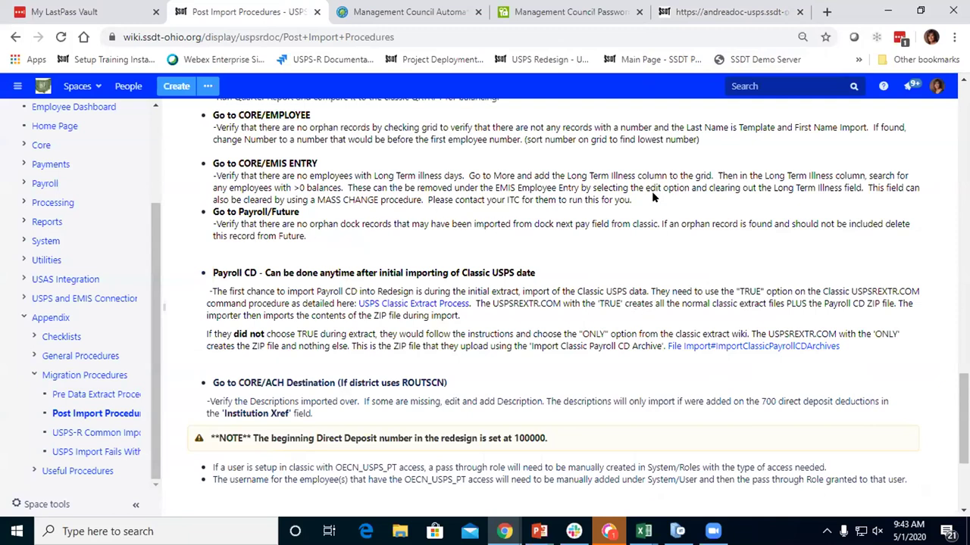
left_click(729, 18)
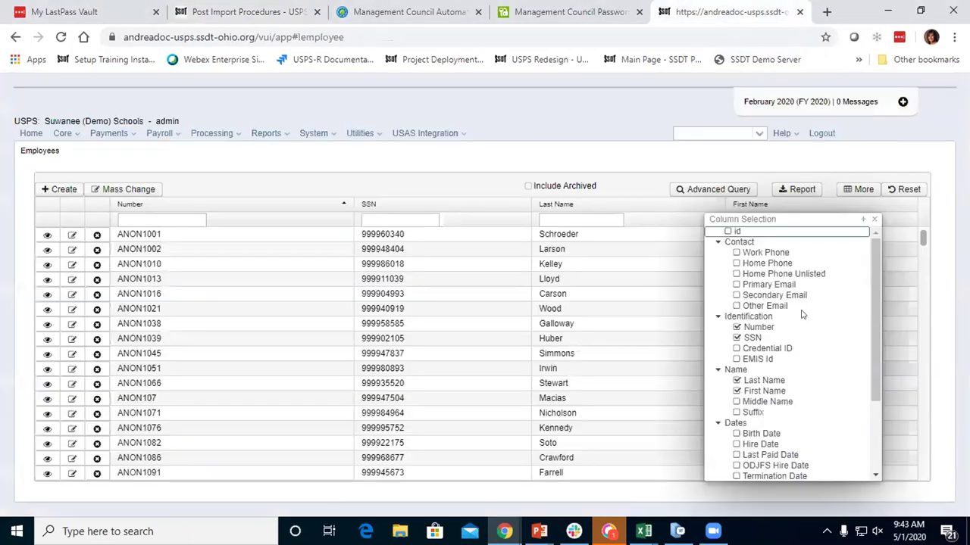
scroll(793, 356, "down", 3)
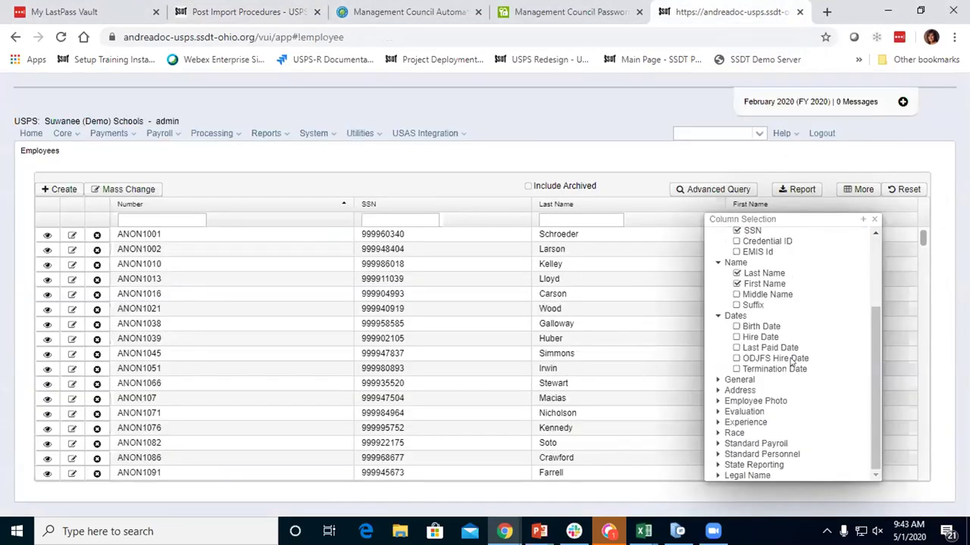
left_click(710, 371)
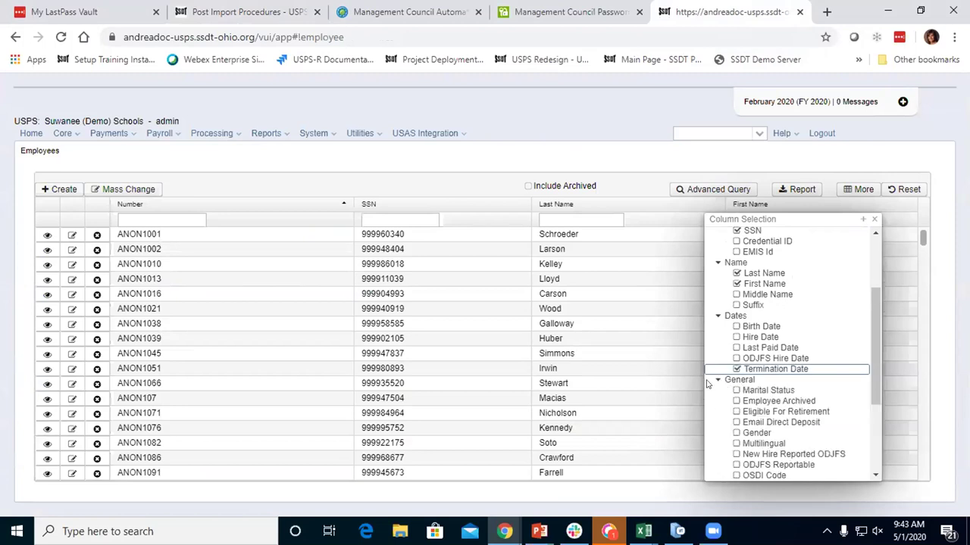
scroll(788, 415, "down", 4)
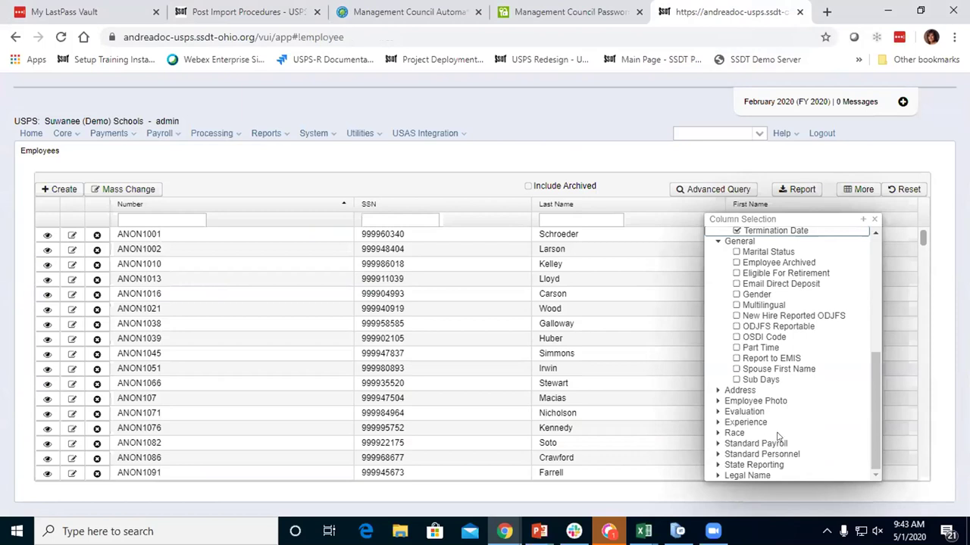
scroll(785, 404, "up", 2)
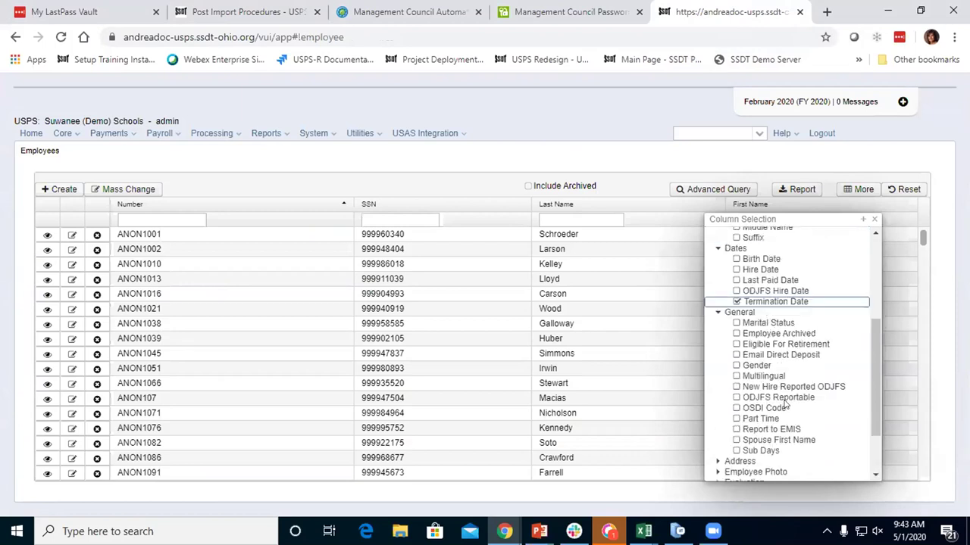
scroll(785, 405, "up", 2)
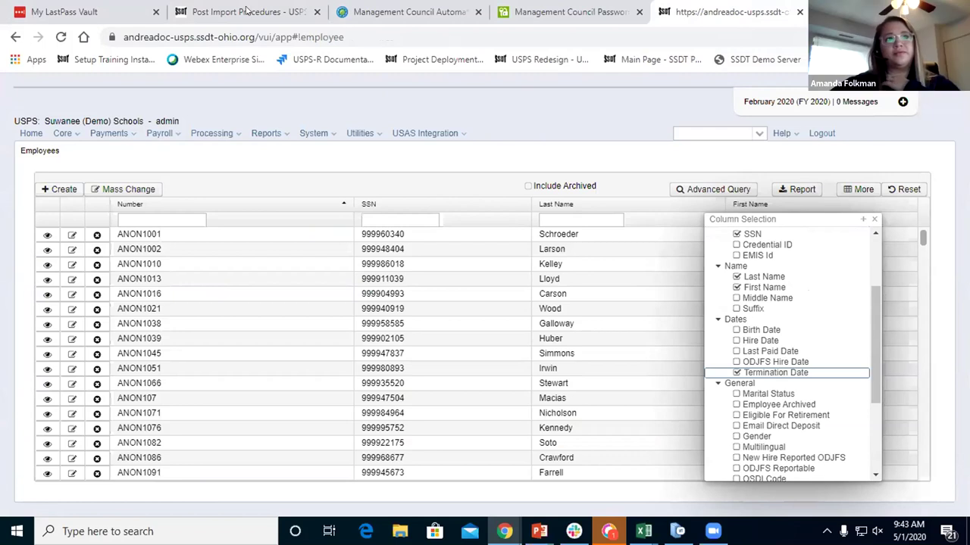
Step: Reread the wiki's Core/EMIS Entry item and open the core EMIS Entry page in USPS-R
left_click(246, 13)
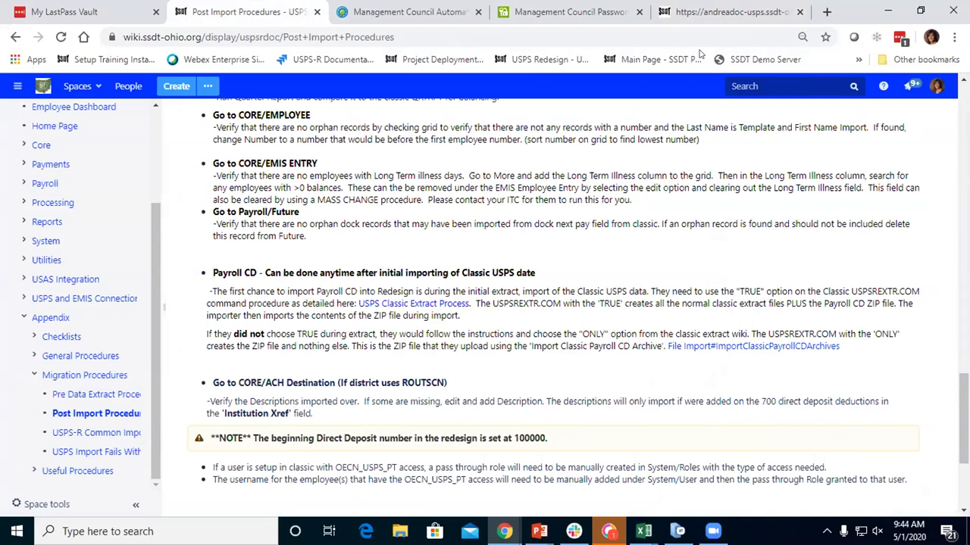
key("ctrl+5")
left_click(63, 133)
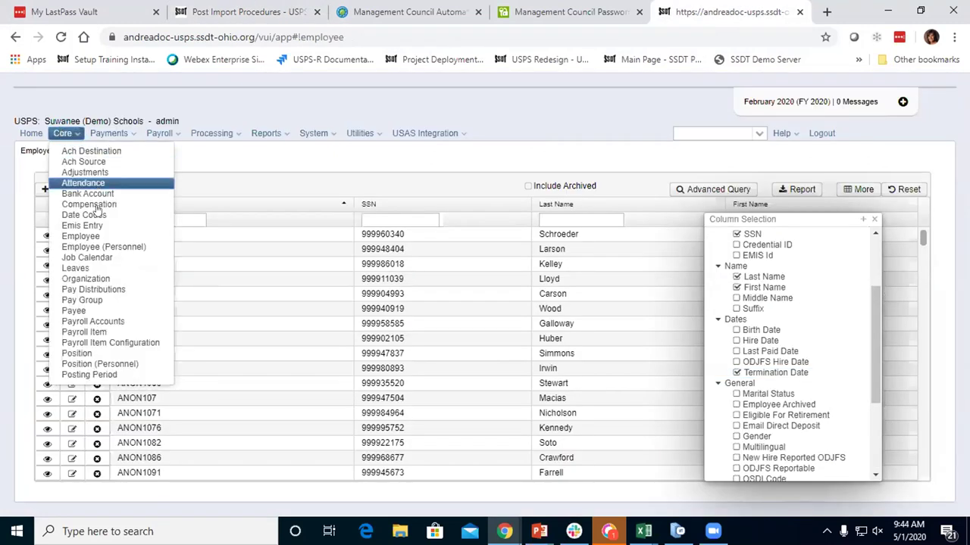
left_click(83, 226)
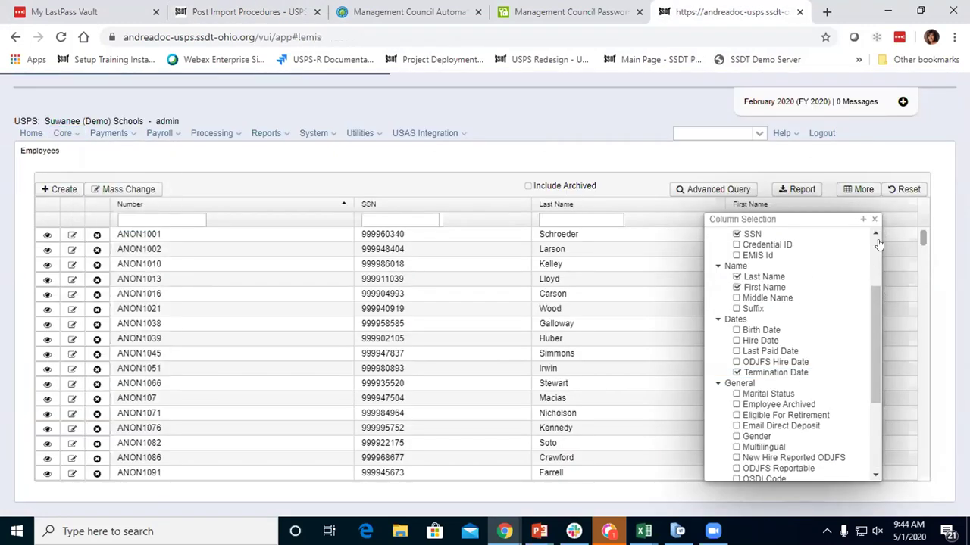
Step: Add the Long Term Illness column from the Staff Demographic group to the EMIS Employee Entry grid
left_click(872, 191)
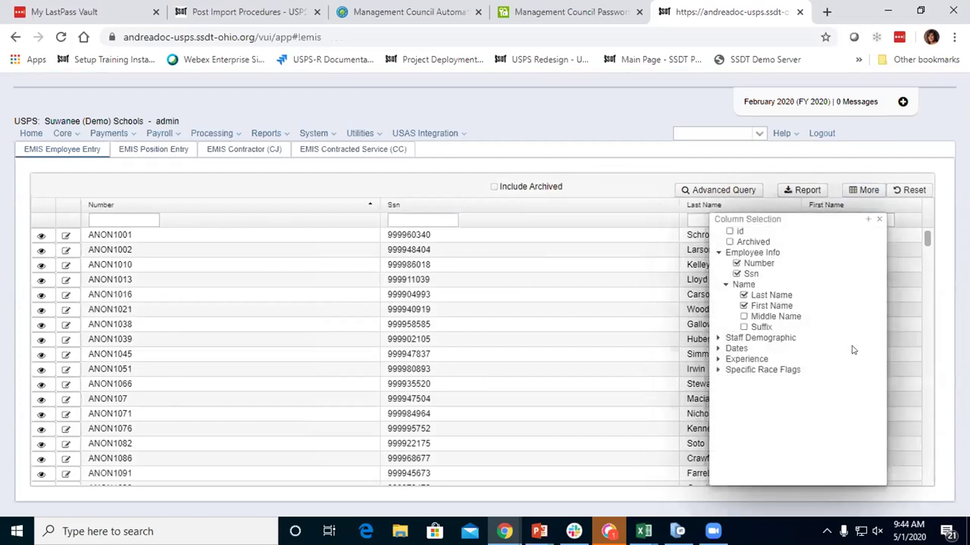
left_click(719, 349)
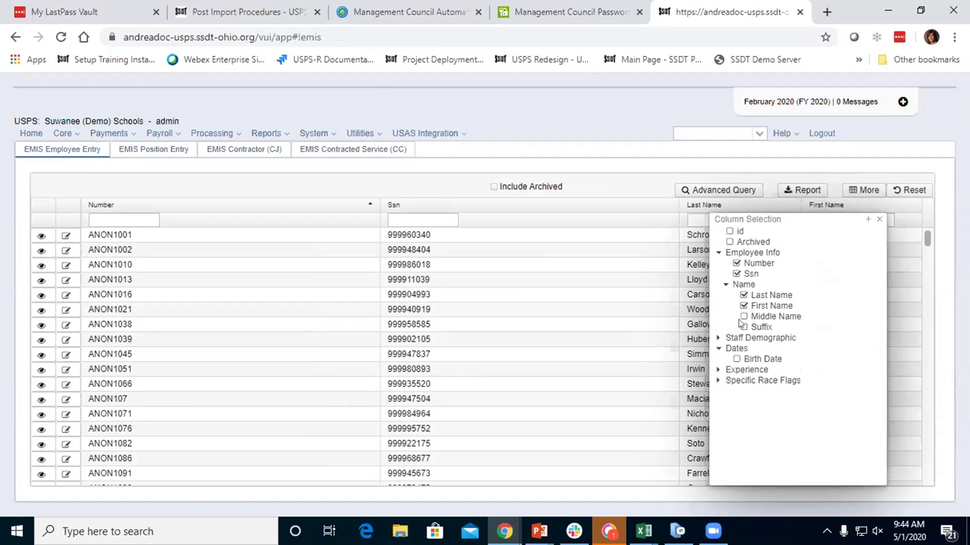
left_click(718, 380)
left_click(718, 370)
left_click(725, 422)
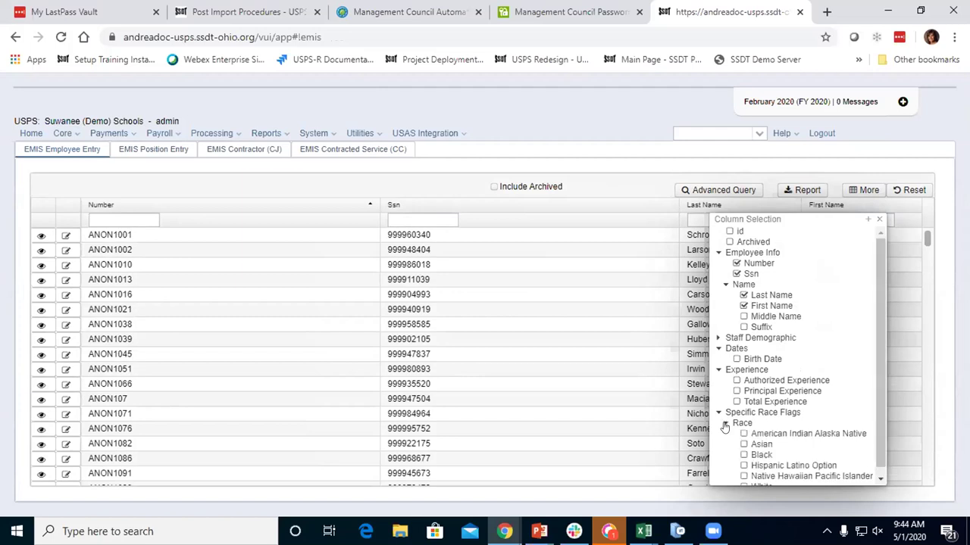
scroll(879, 459, "down", 2)
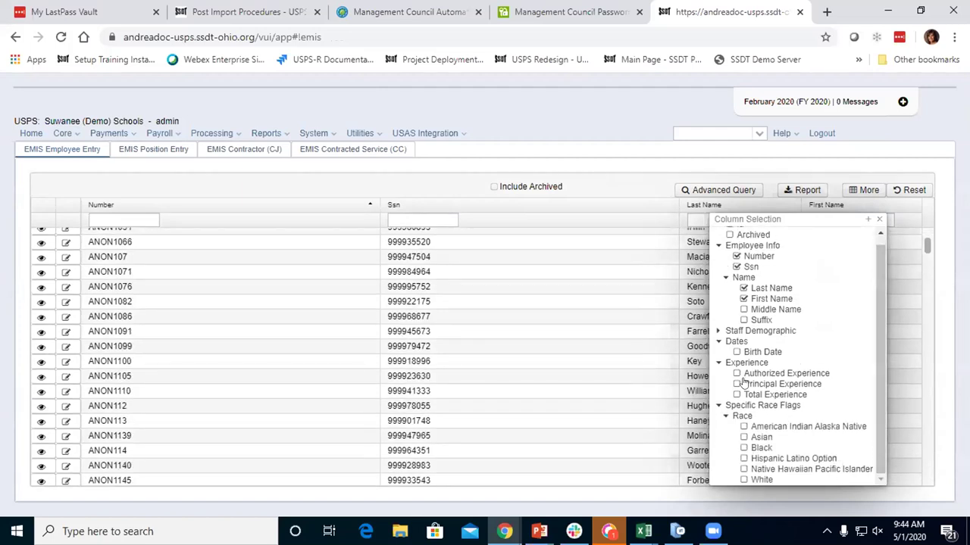
left_click(718, 331)
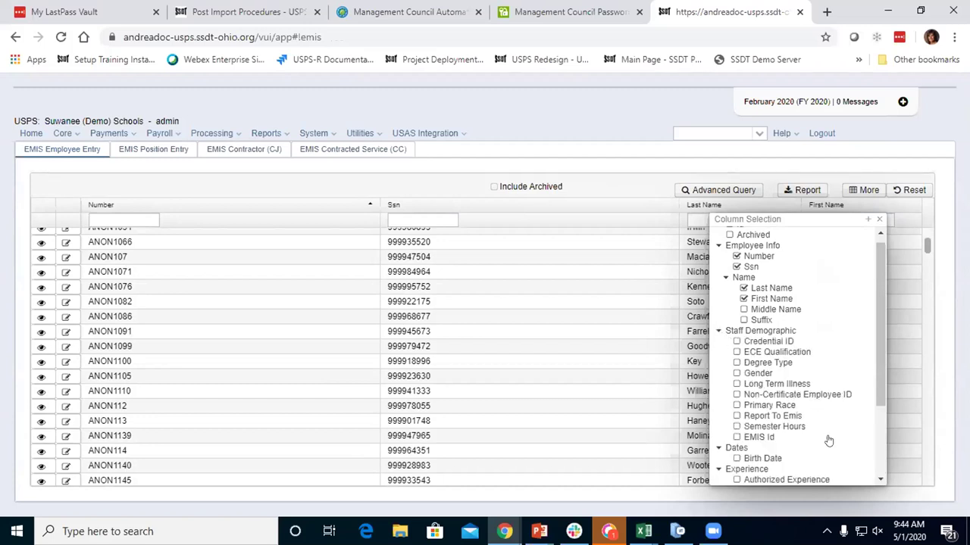
left_click(736, 384)
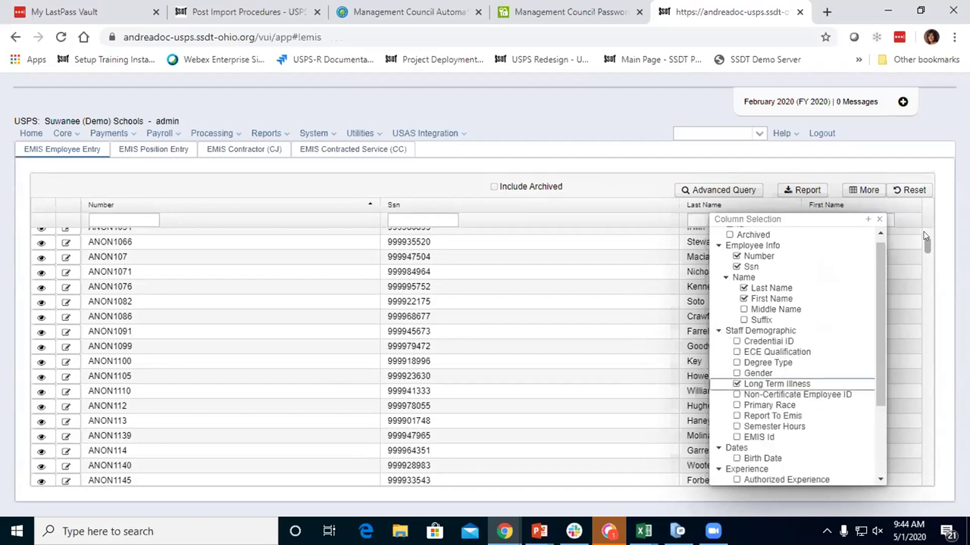
left_click(878, 219)
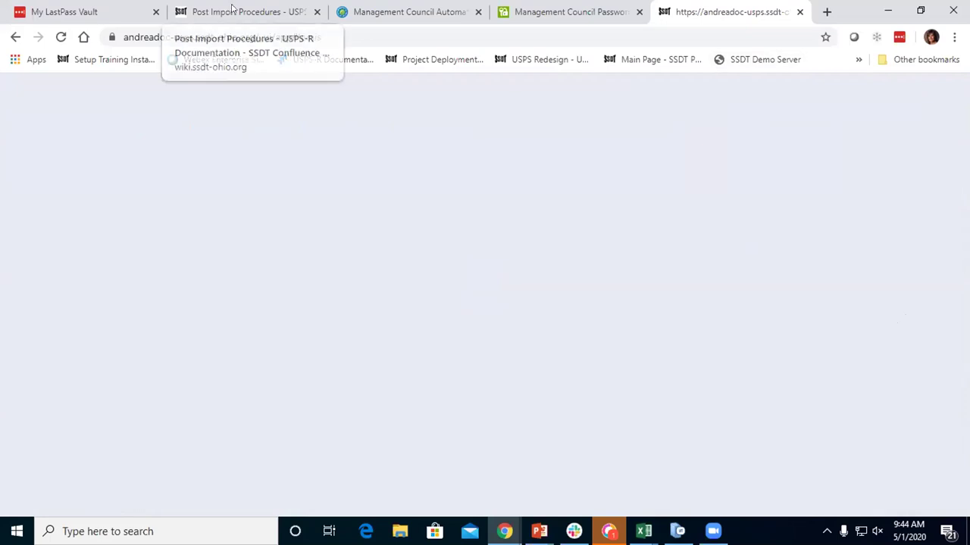
Step: Examine the Long Term Illness values in the EMIS Employee Entry grid for balances greater than 0
scroll(816, 331, "down", 12)
scroll(820, 334, "down", 5)
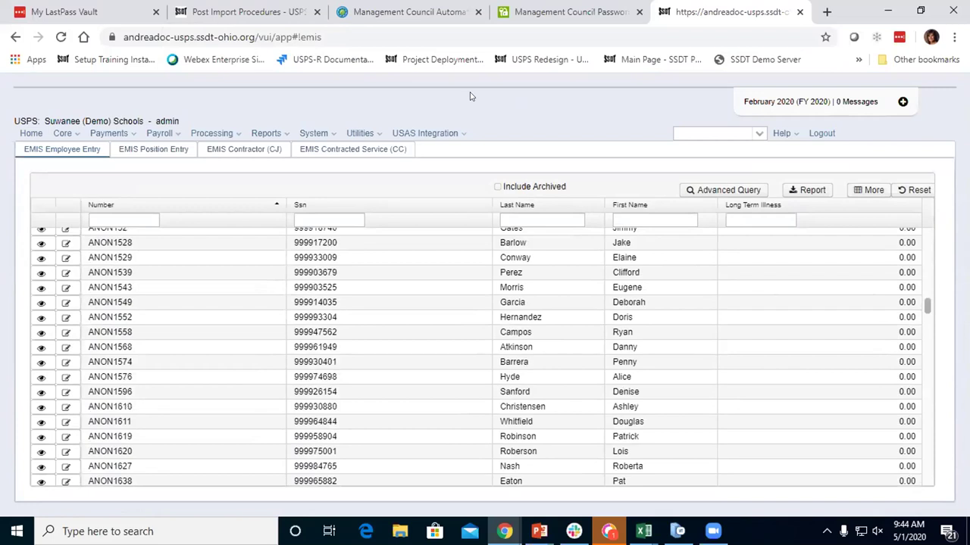
scroll(918, 372, "down", 5)
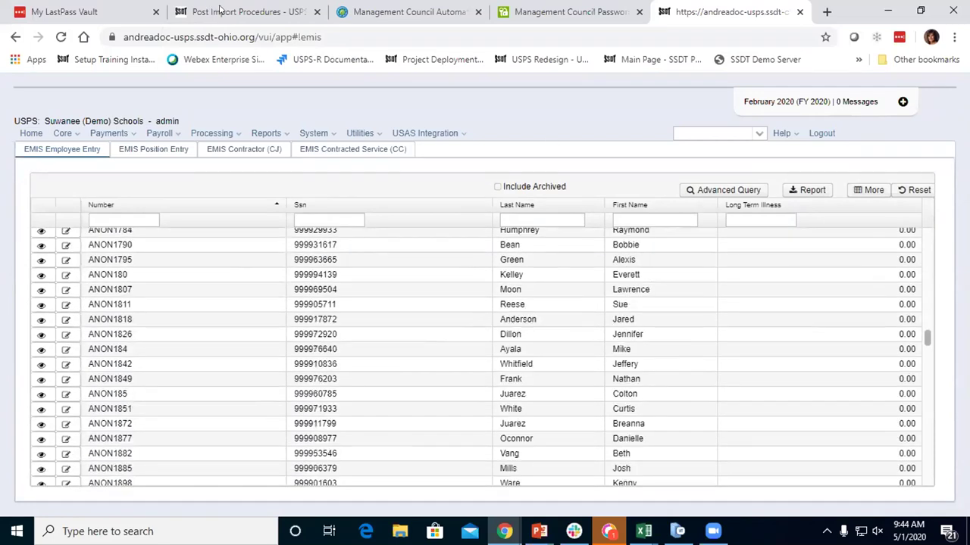
Step: Read the wiki's Payroll/Future item on orphan dock records and open the Future Pay Amounts grid in USPS-R
left_click(222, 11)
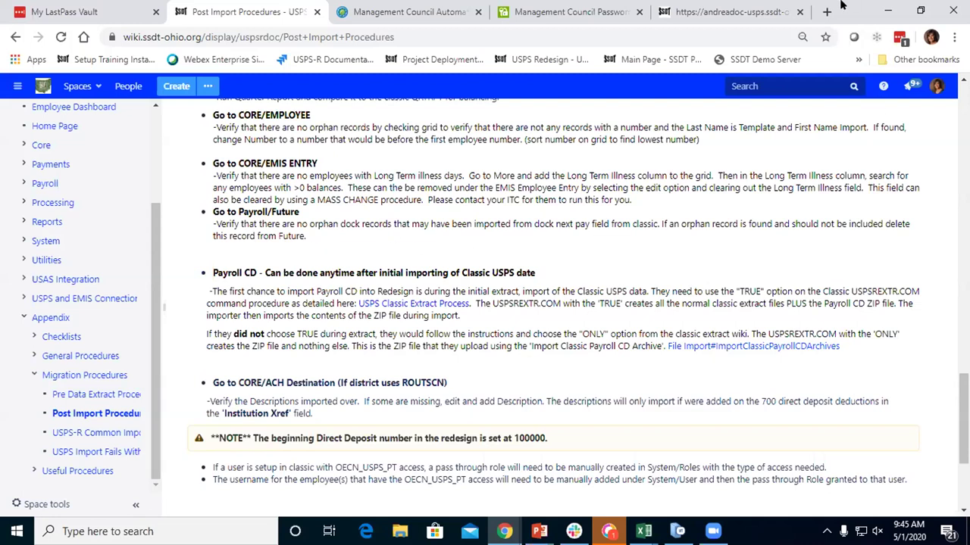
left_click(727, 11)
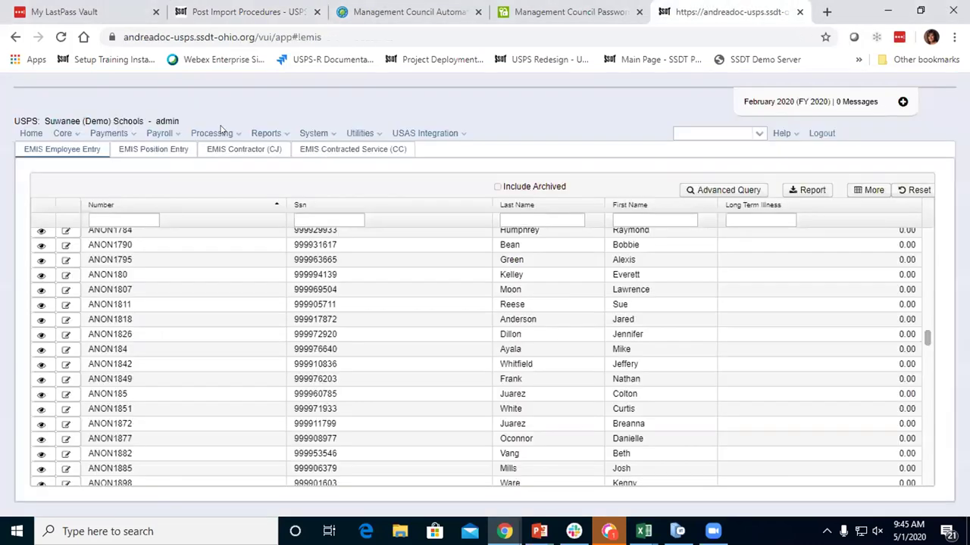
left_click(212, 133)
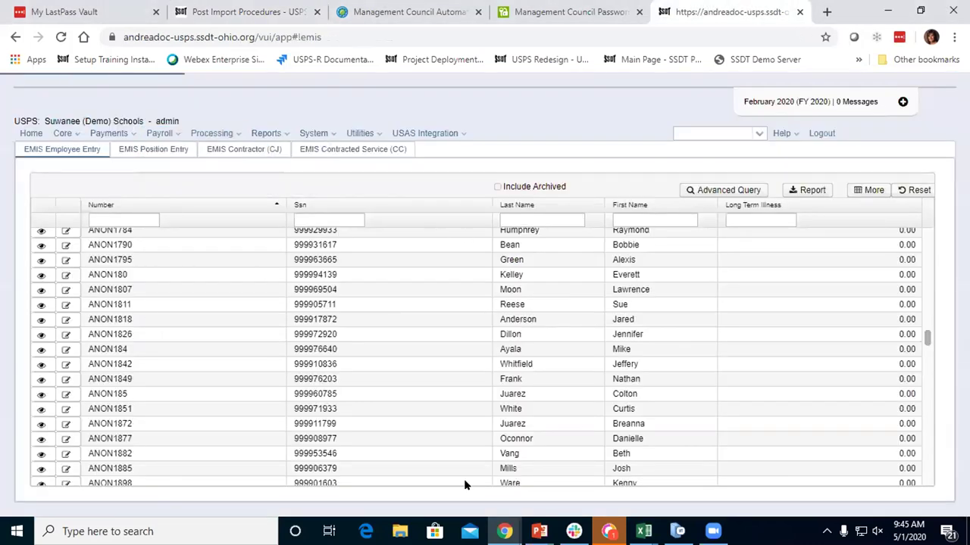
Step: Read the wiki's Payroll CD item and its linked USPS Classic Extract Process page, returning to Post Import Procedures
left_click(256, 13)
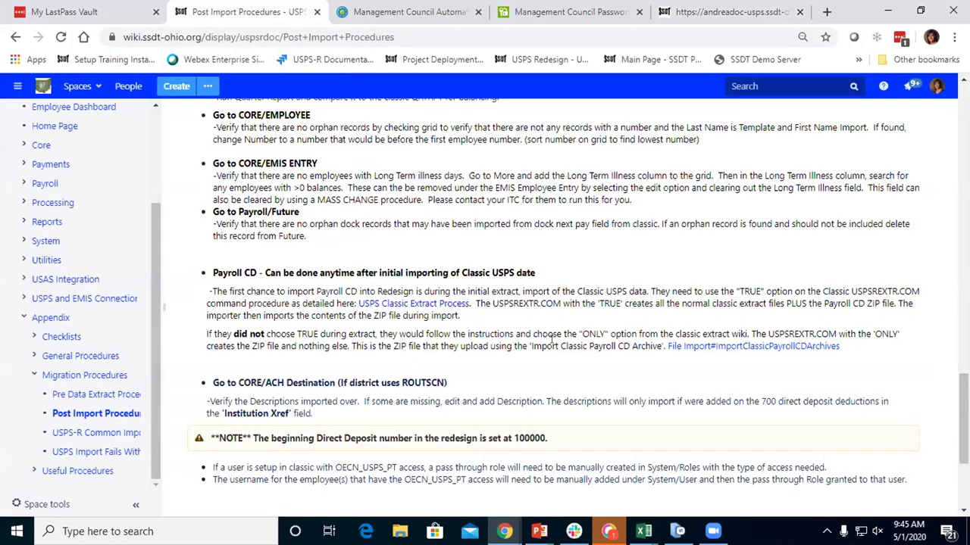
scroll(550, 347, "down", 1)
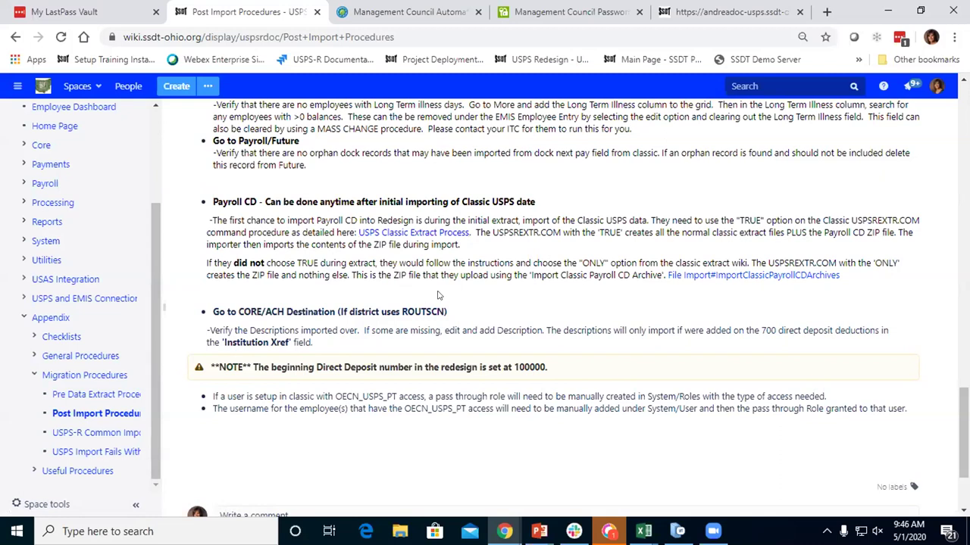
left_click(424, 232)
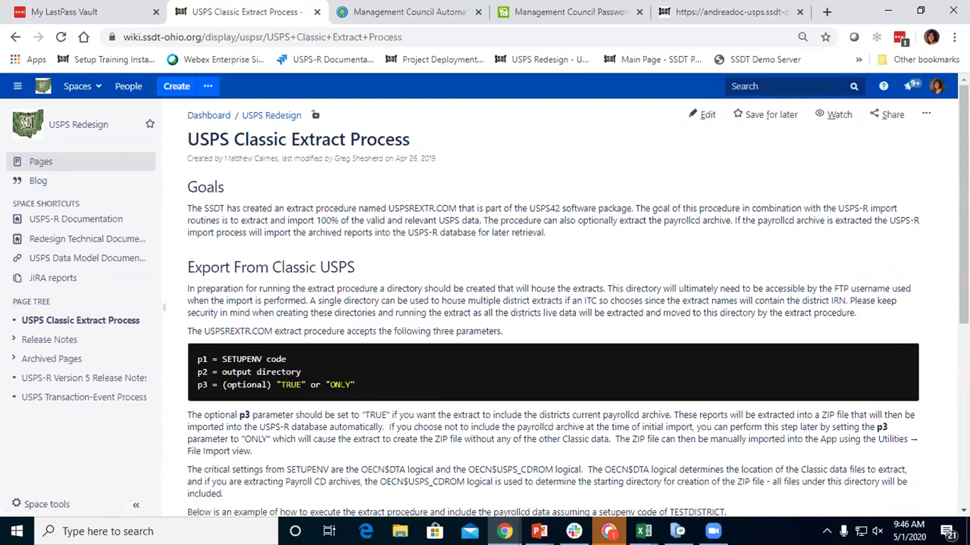
left_click(15, 36)
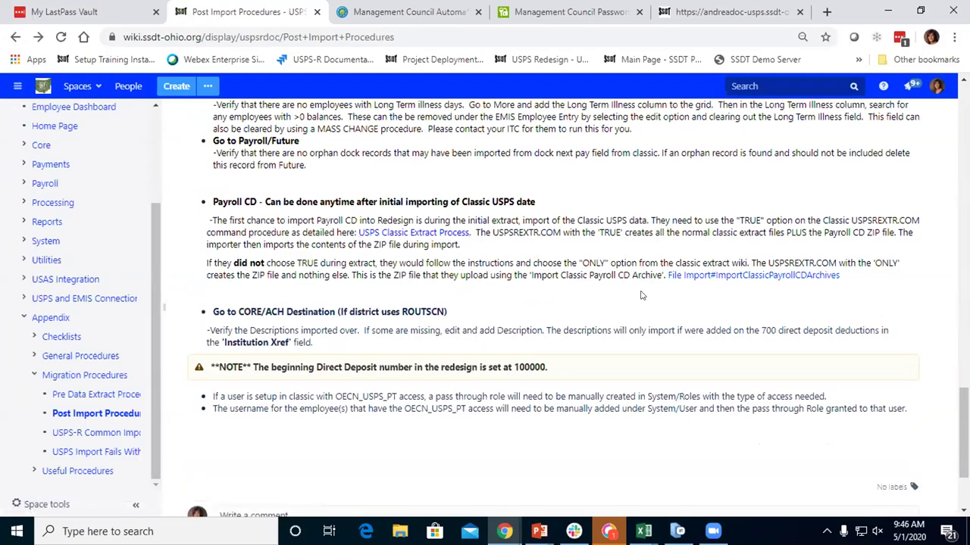
scroll(625, 326, "down", 1)
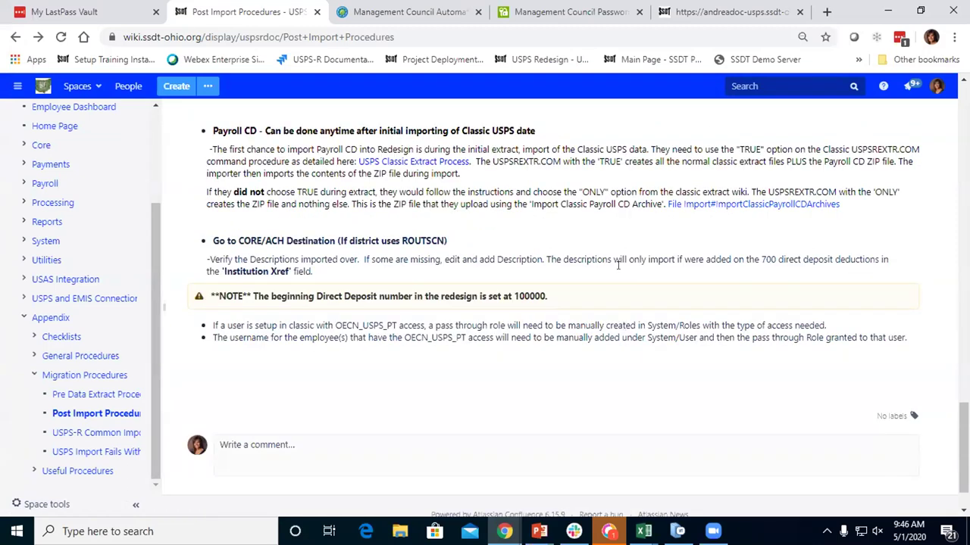
Step: Switch to USPS-R and open the File Archive to view the Payroll Archive reports
left_click(700, 21)
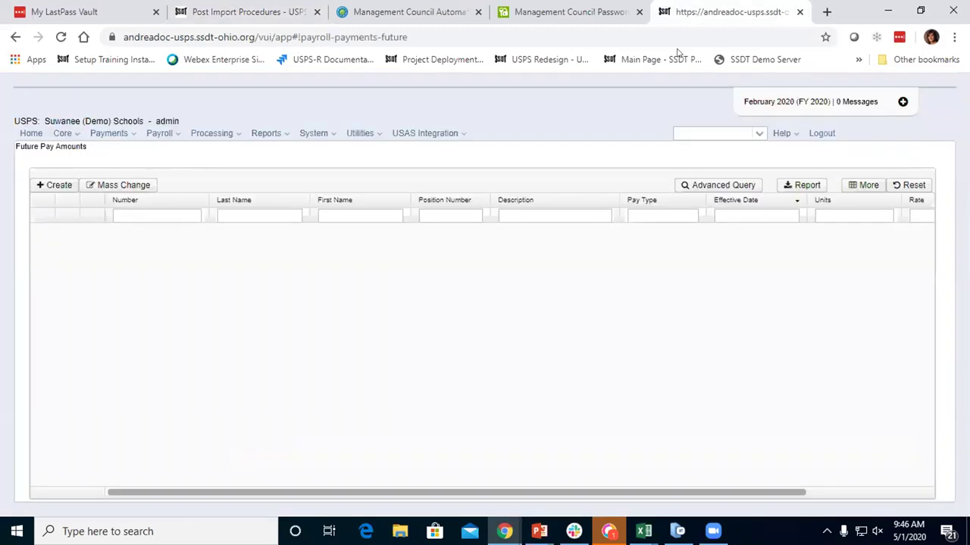
left_click(361, 133)
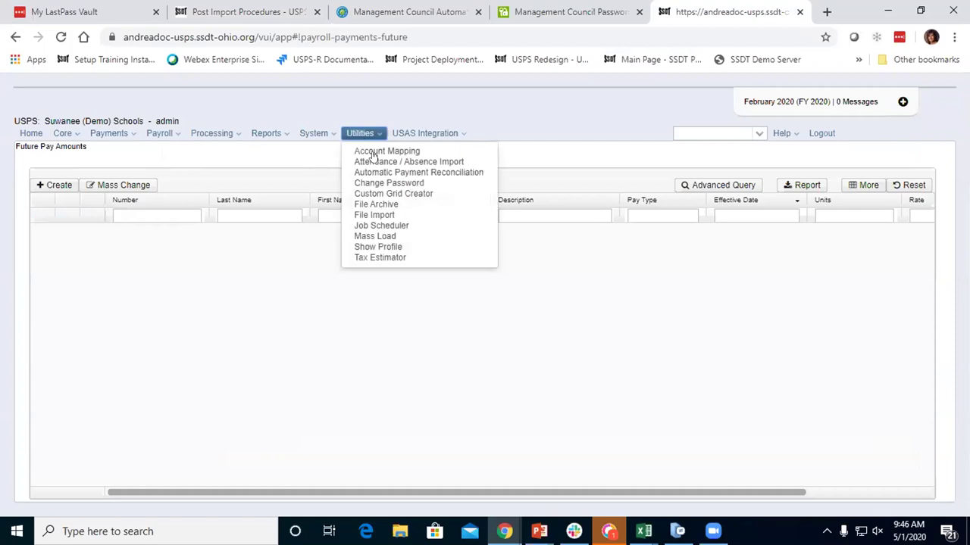
left_click(378, 205)
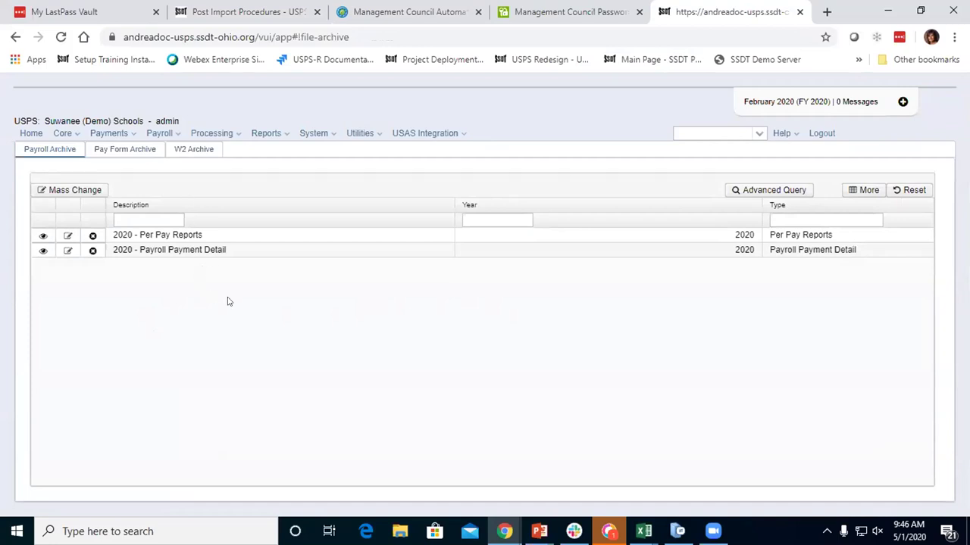
Step: Read the wiki's Core/ACH Destination item and review the descriptions in the USPS-R ACH Destination grid
left_click(223, 11)
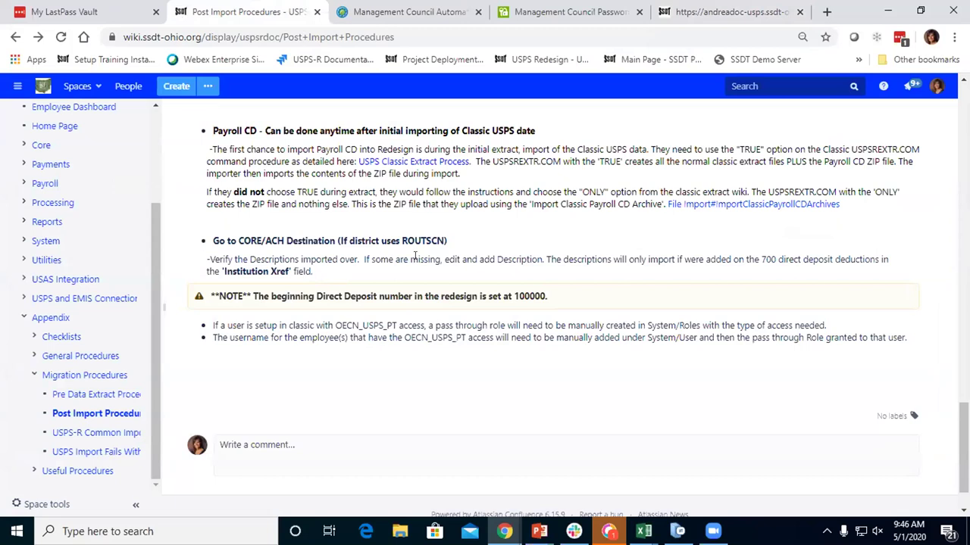
left_click(685, 13)
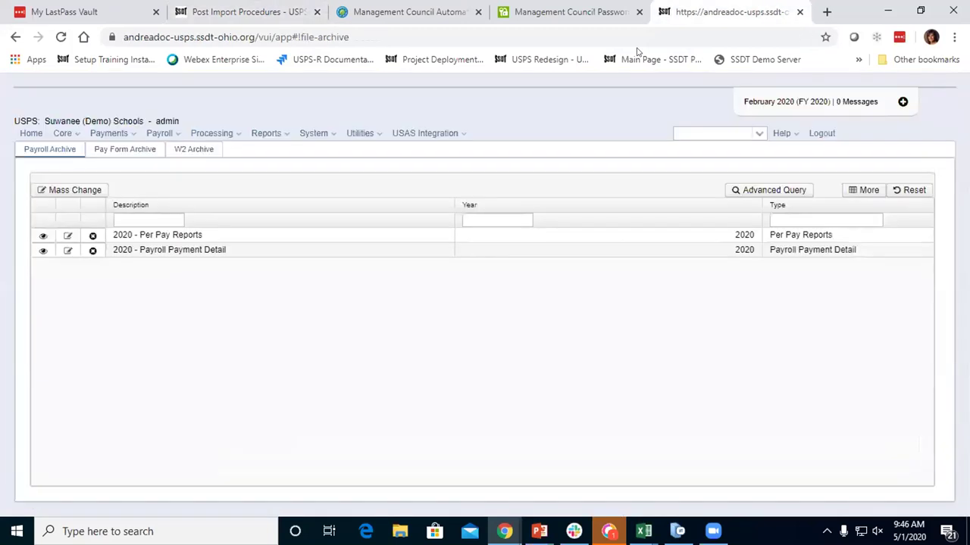
left_click(61, 134)
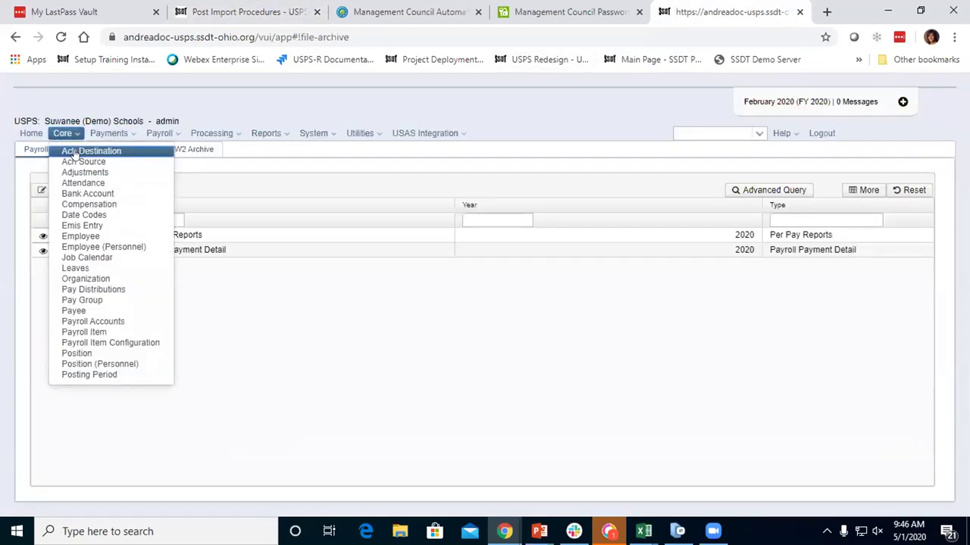
left_click(71, 149)
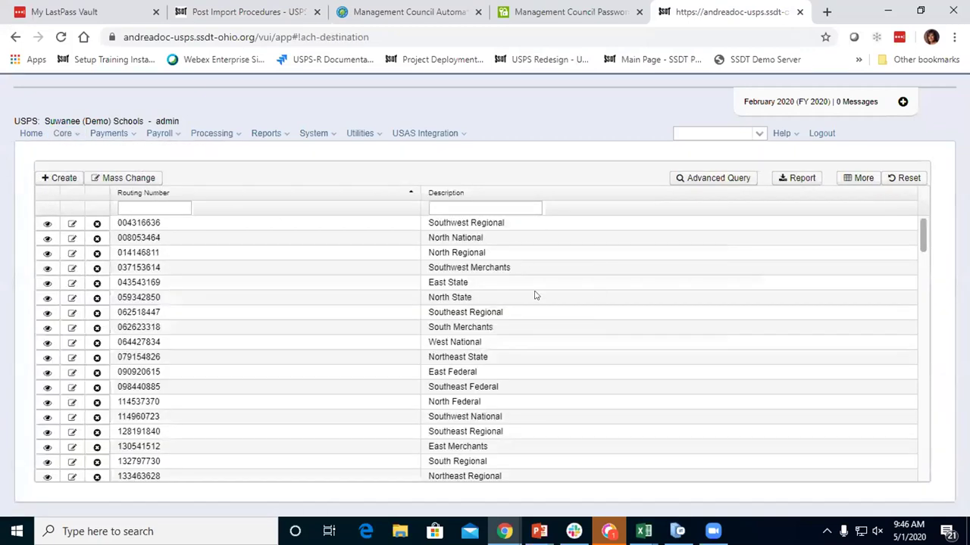
scroll(631, 357, "down", 10)
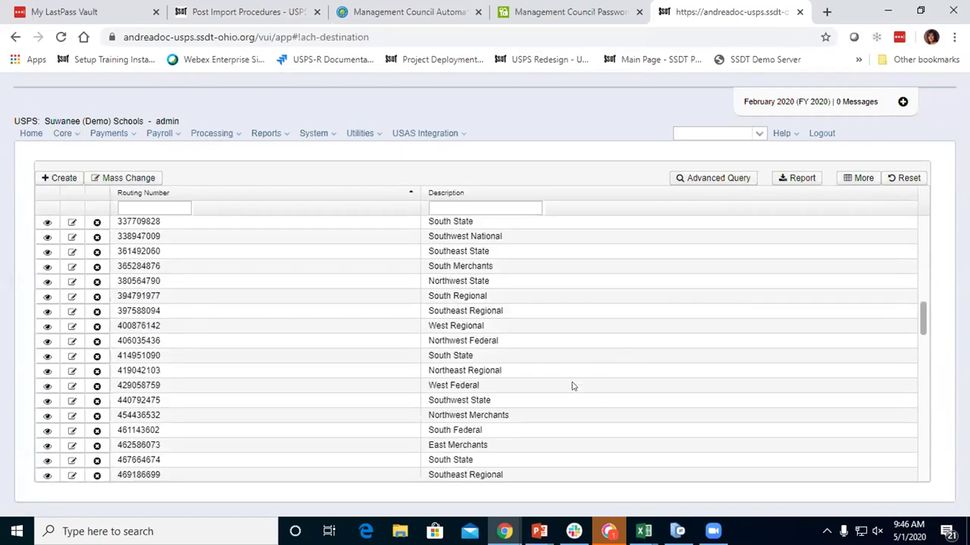
Step: Look through the remaining ACH Destination records and read the wiki's note on the beginning Direct Deposit number
scroll(581, 381, "down", 3)
scroll(606, 403, "down", 5)
scroll(612, 401, "up", 8)
scroll(614, 402, "up", 10)
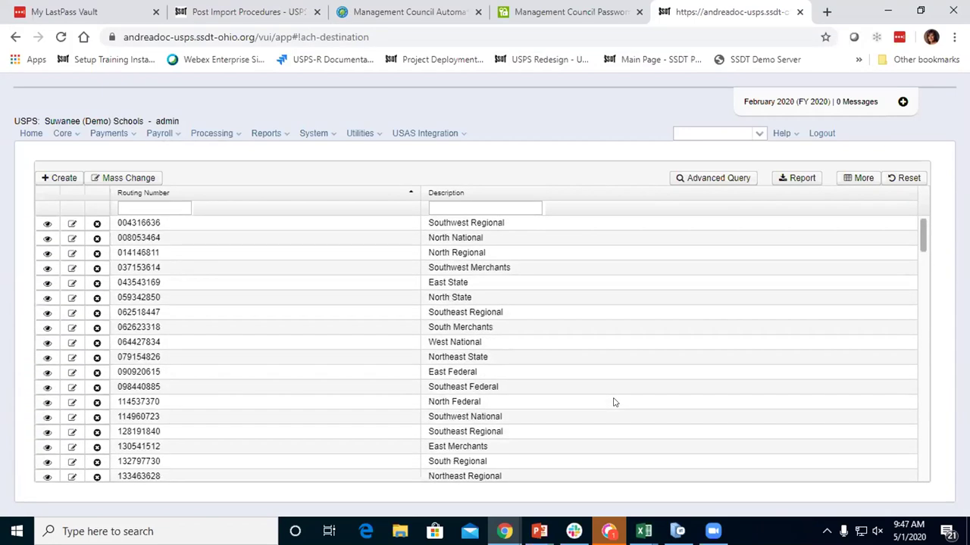
left_click(232, 14)
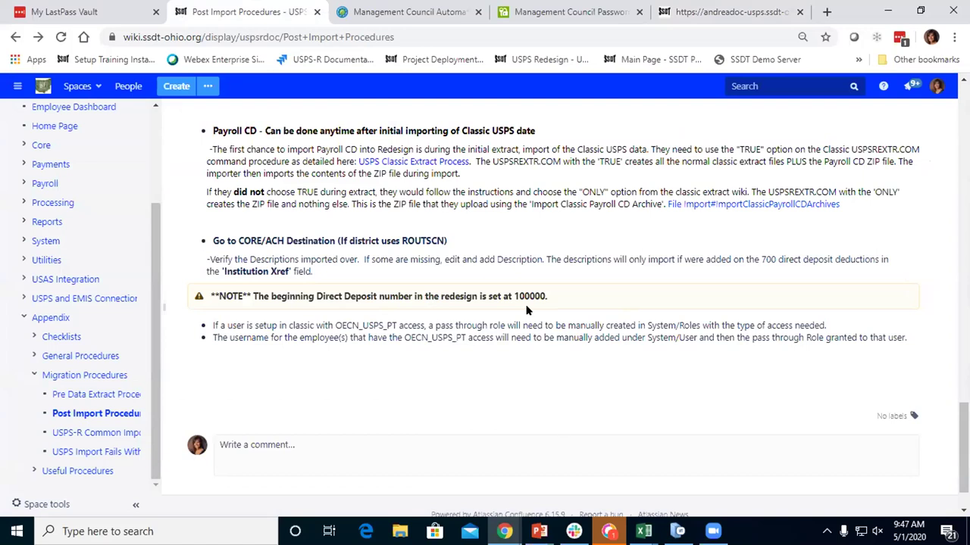
Step: View the payment numbers in the USPS-R Check Register and read the wiki's closing items on the OECN_USPS_PT pass through role
left_click(726, 12)
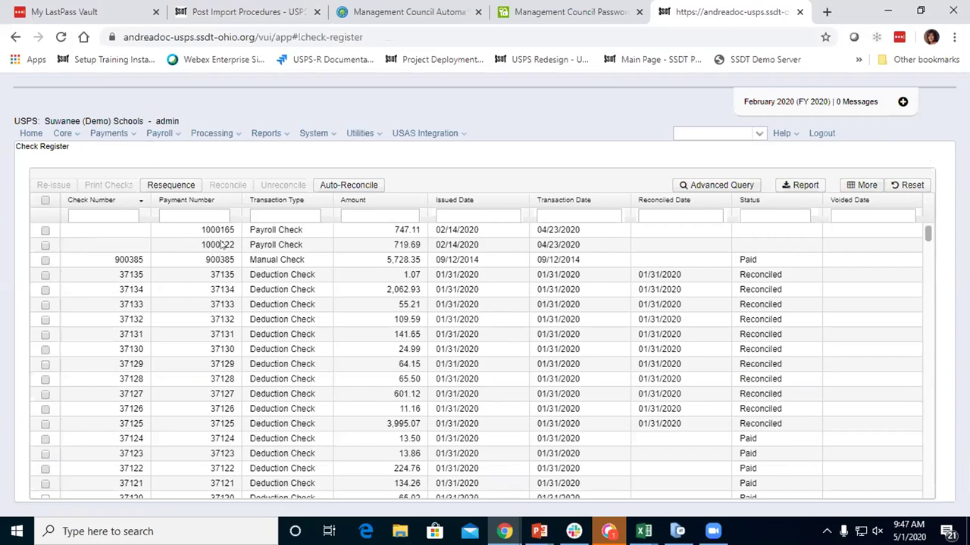
left_click(267, 9)
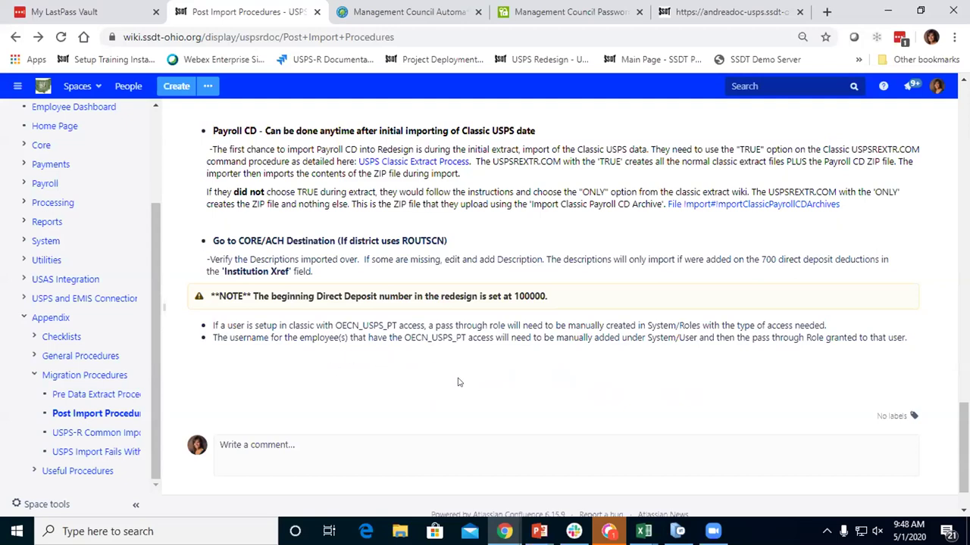
scroll(458, 382, "down", 1)
scroll(457, 382, "up", 4)
scroll(458, 382, "down", 4)
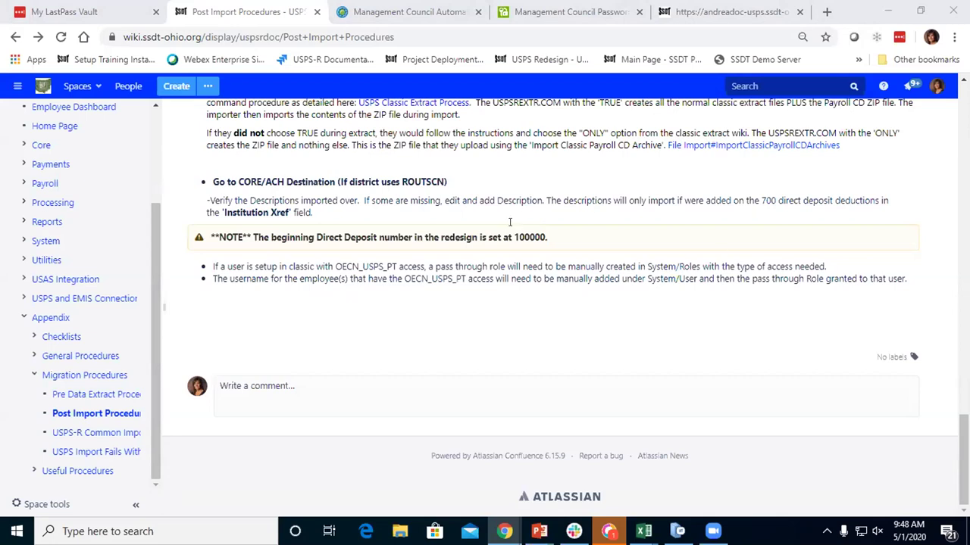
scroll(587, 201, "up", 15)
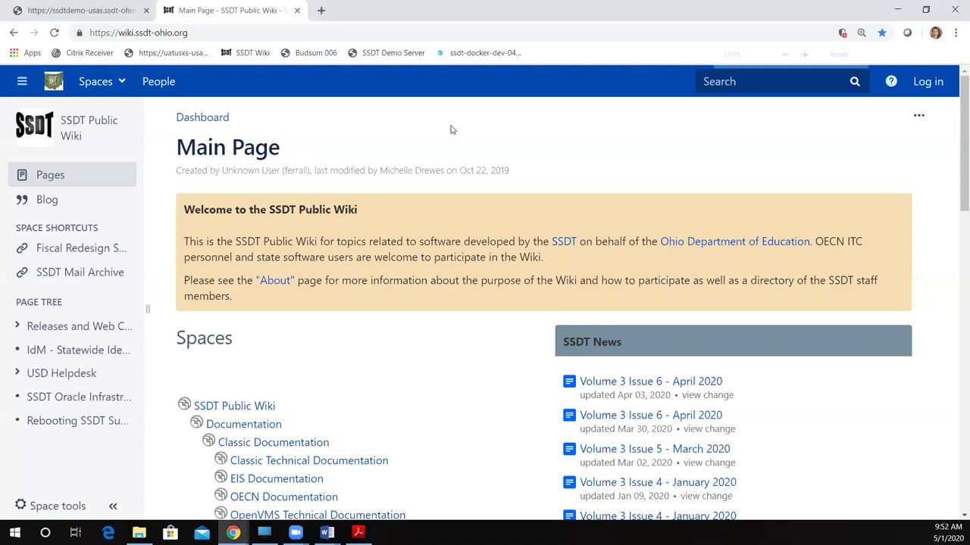
Step: Narrow the Report Name column in the USAS Report Links grid to reveal the Username column, and return to the SSDT Public Wiki
key("ctrl+minus")
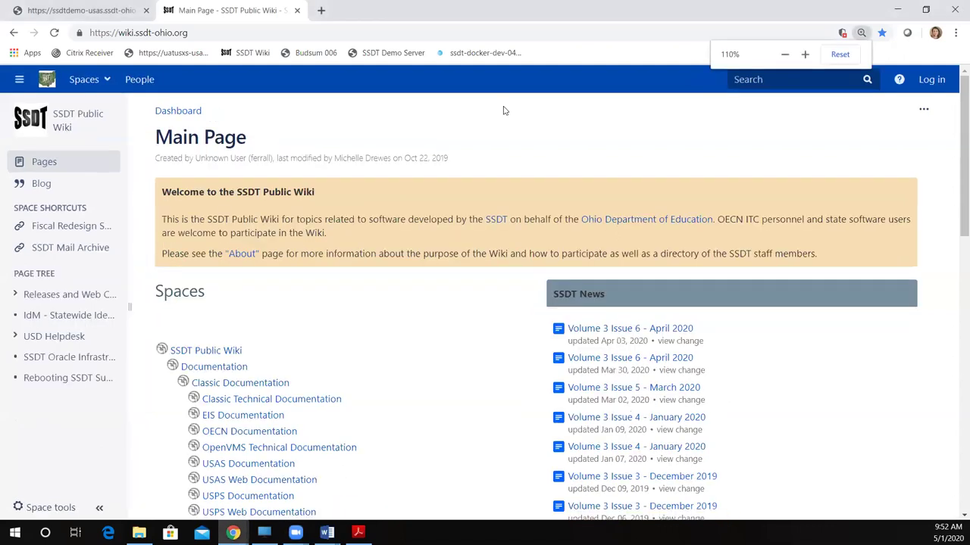
left_click(74, 11)
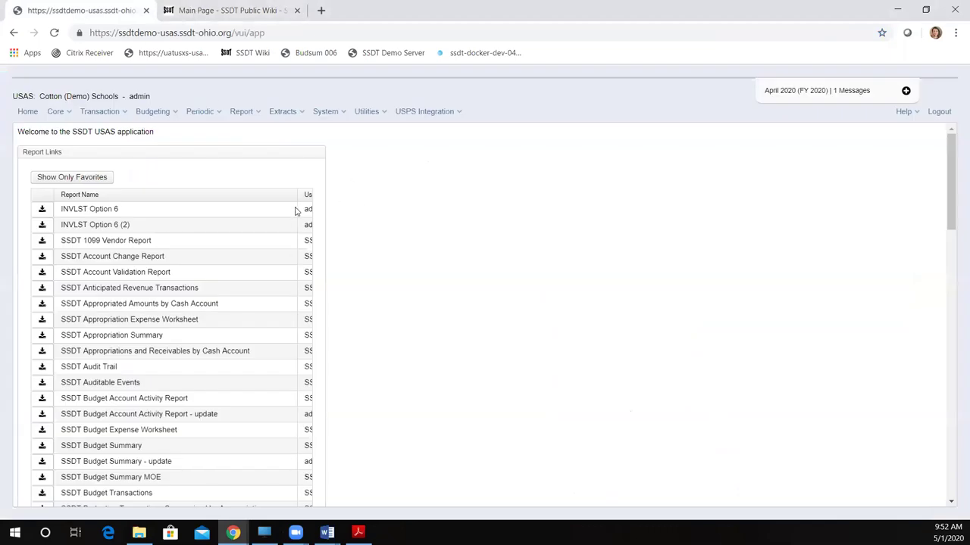
left_click_drag(298, 195, 262, 198)
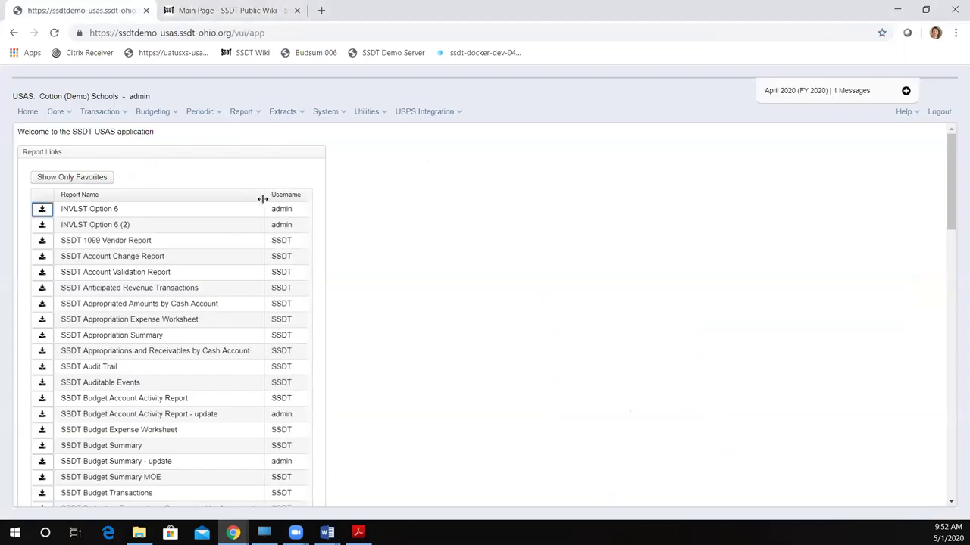
left_click(220, 10)
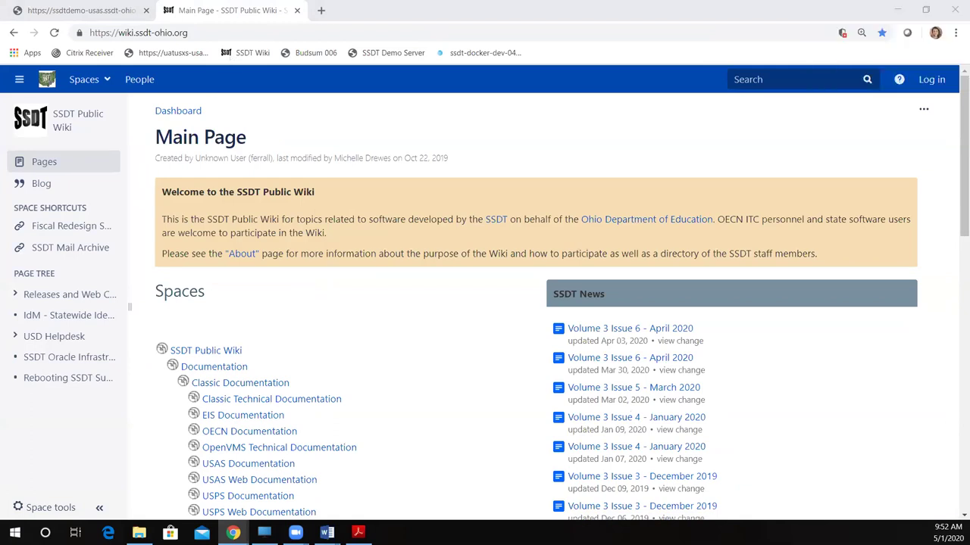
key("alt+Tab")
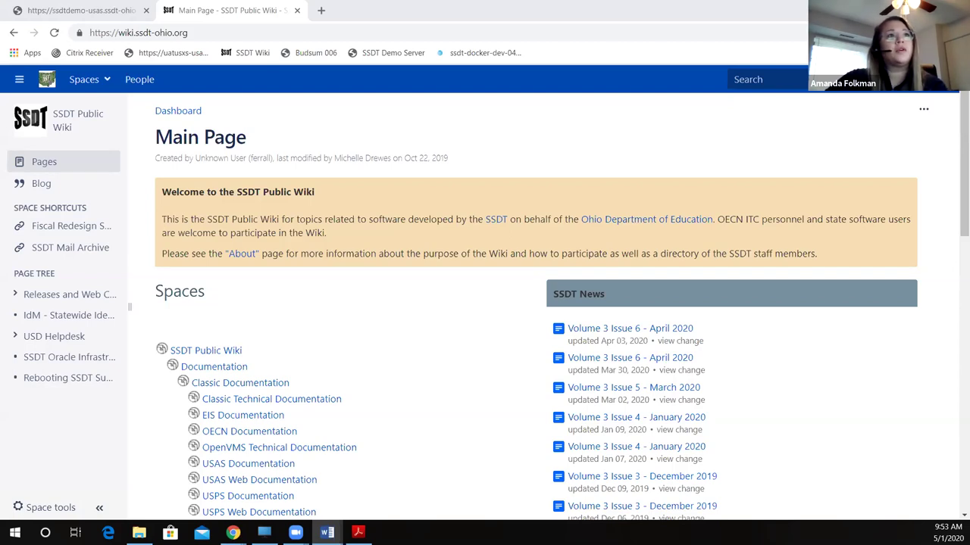
Step: Open the Migration Procedures page from the Appendix of the USAS-R User Manual in the USAS-R Documentation wiki
scroll(277, 350, "down", 3)
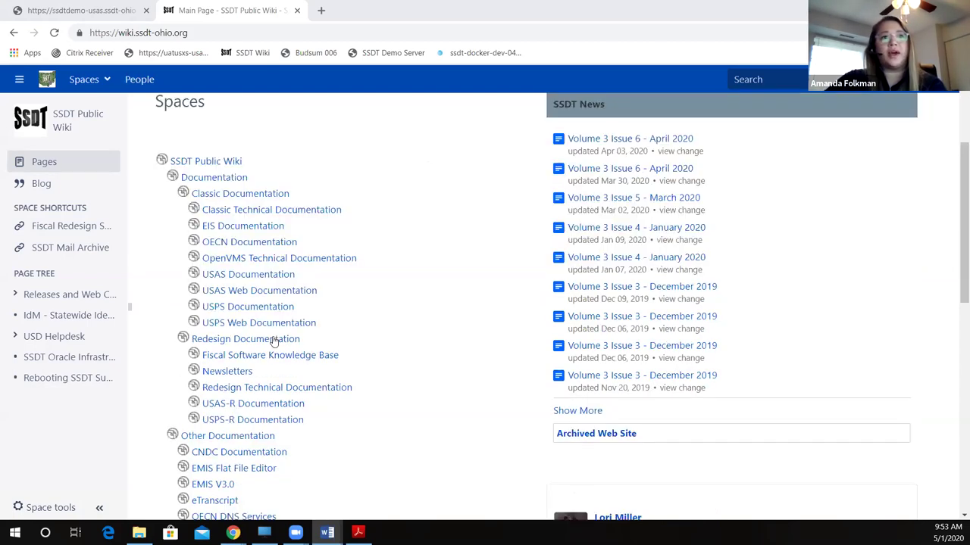
left_click(249, 409)
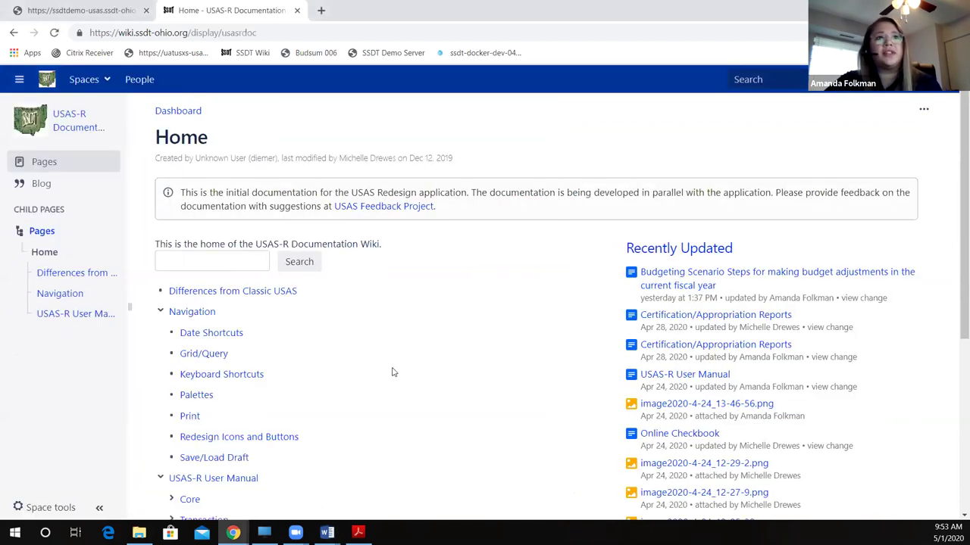
scroll(428, 390, "down", 3)
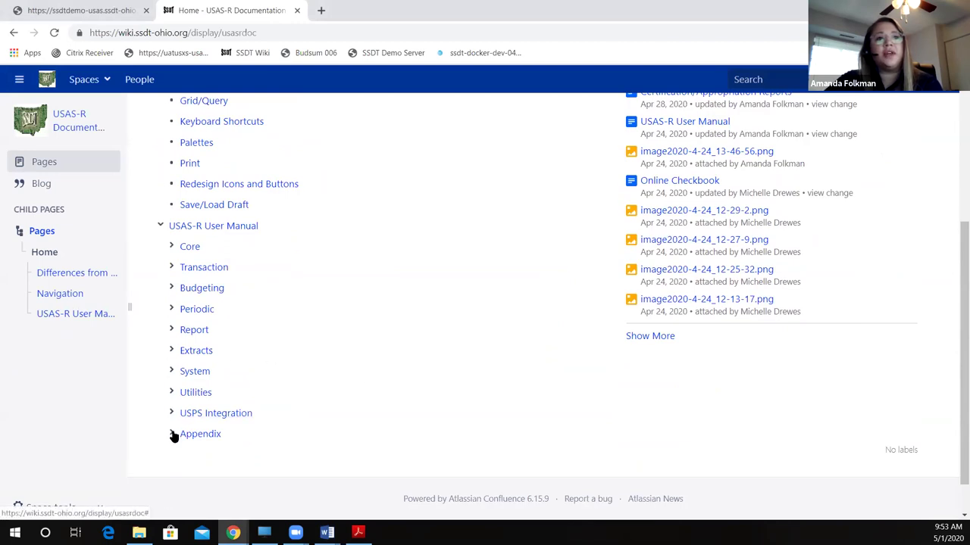
left_click(171, 434)
scroll(322, 429, "down", 1)
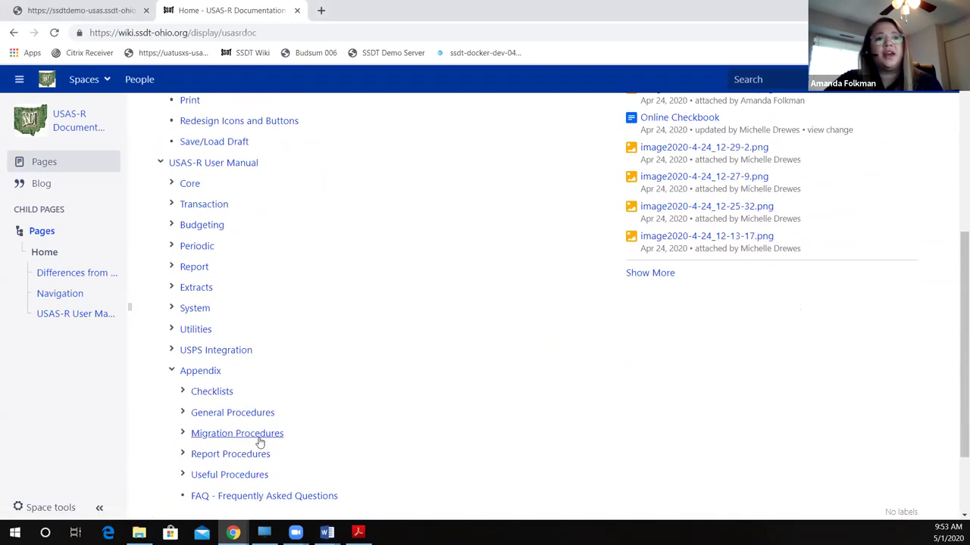
left_click(183, 435)
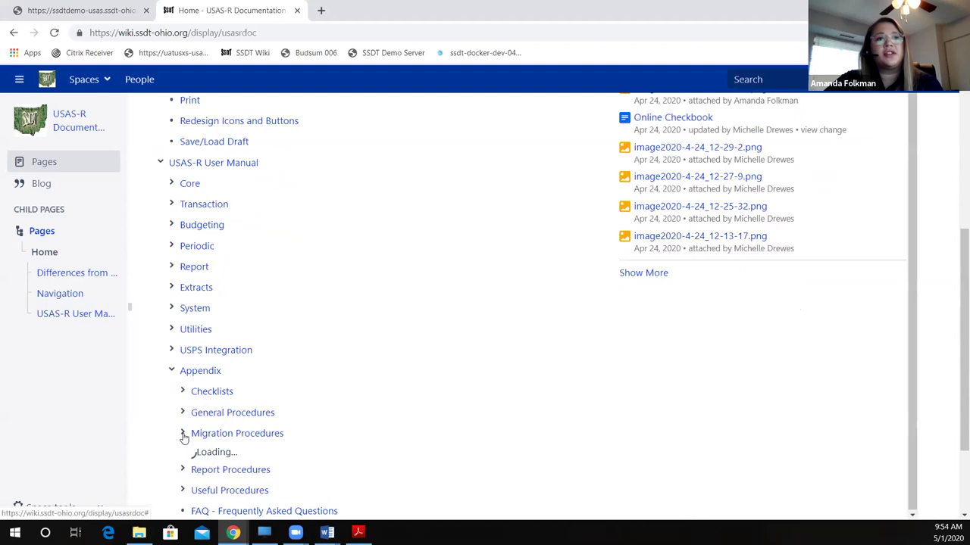
scroll(269, 455, "down", 1)
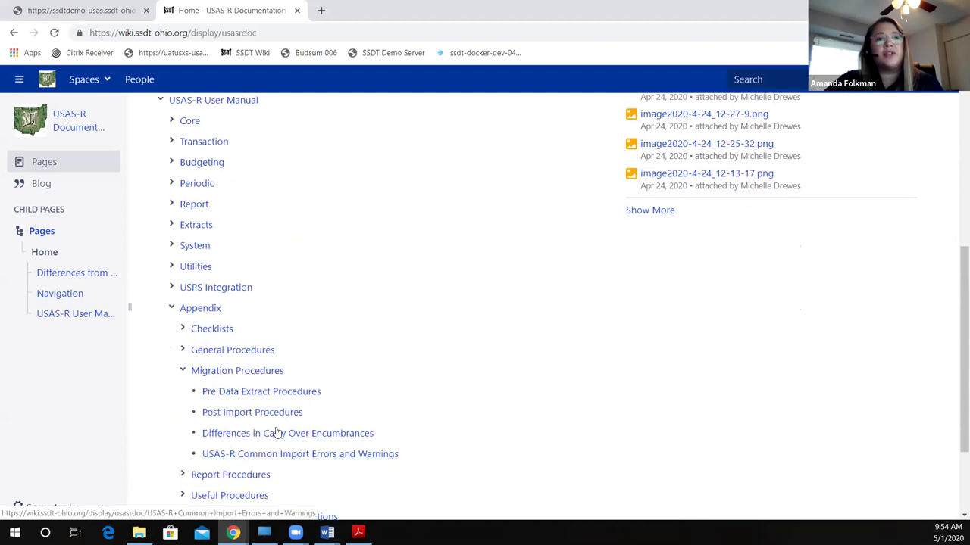
left_click(246, 375)
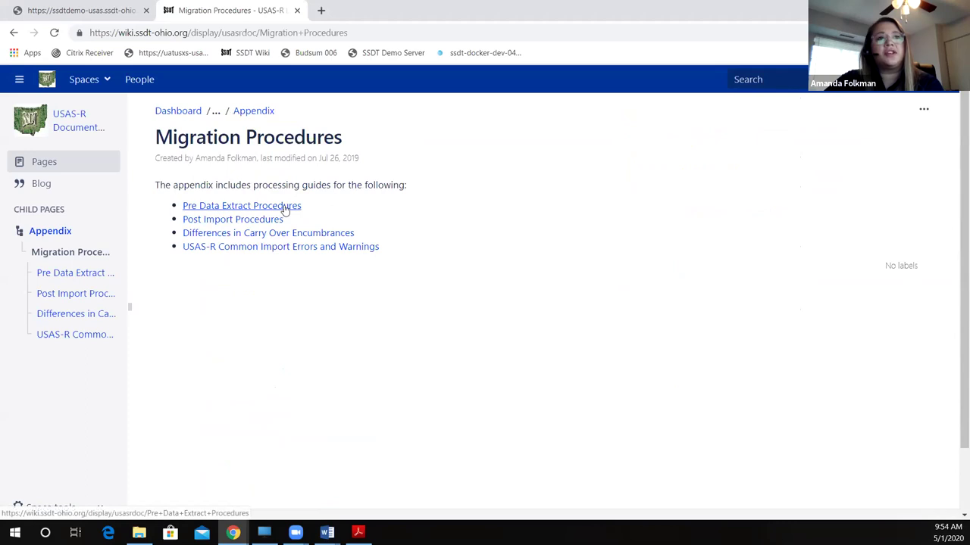
Step: Read the Pre Data Extract Procedures page, covering batch files, requisitions, invoices, encumbrances and the Re-Import Data Precautions
left_click(216, 211)
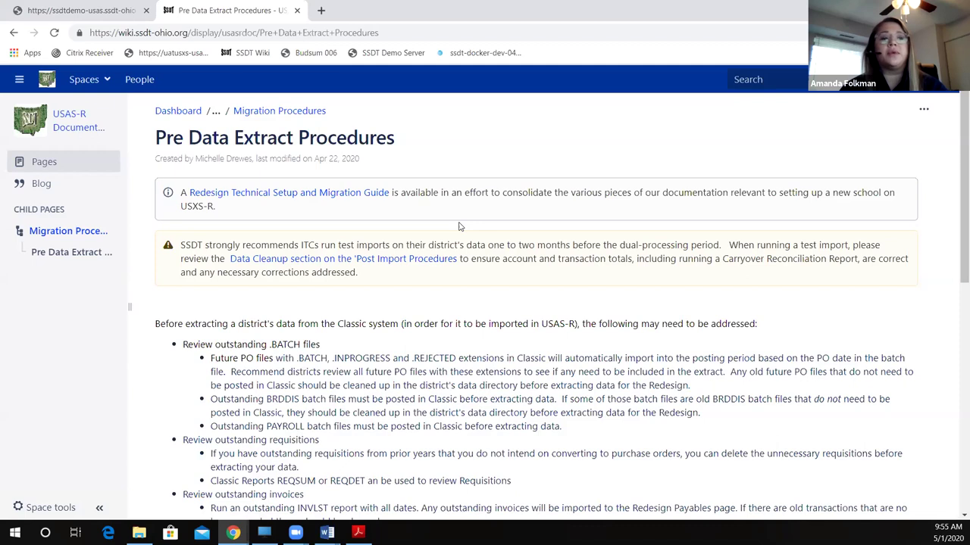
scroll(485, 205, "down", 2)
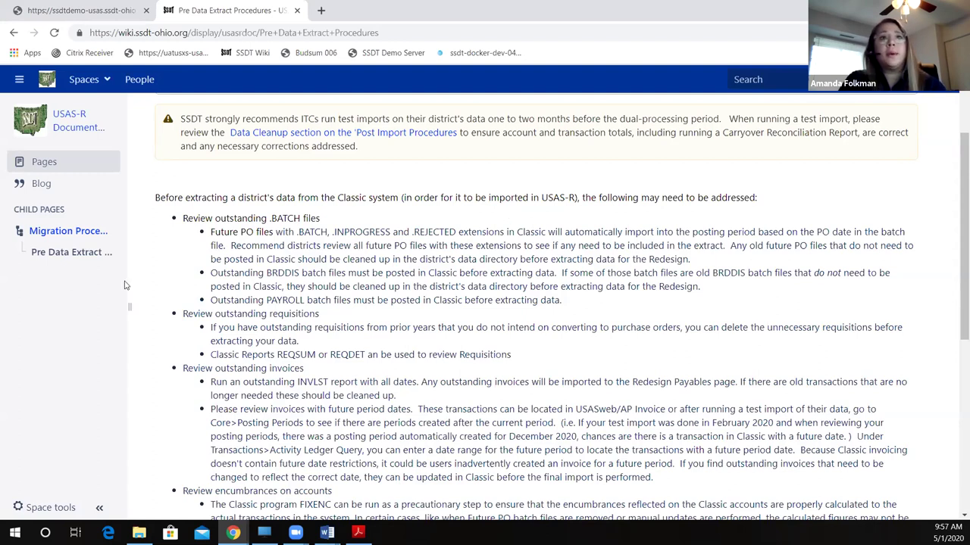
scroll(404, 343, "down", 1)
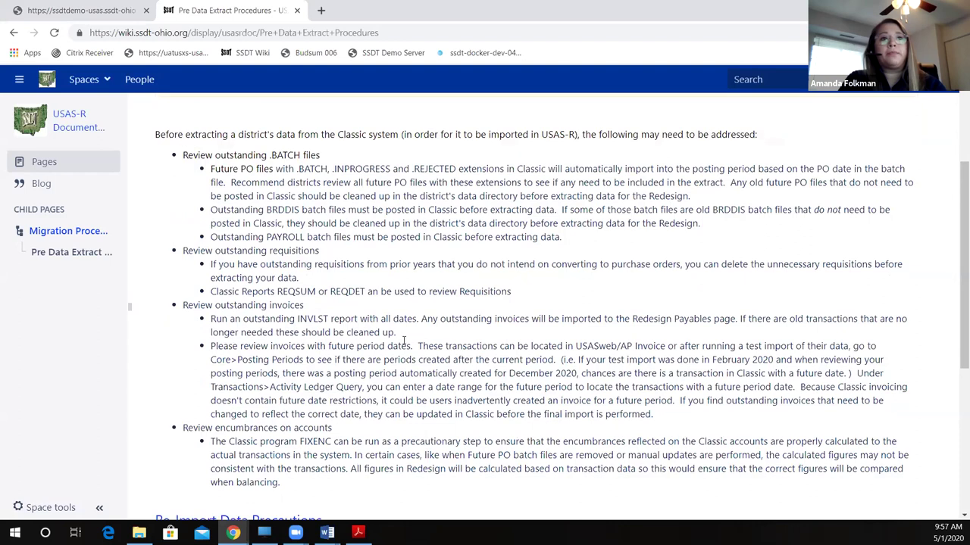
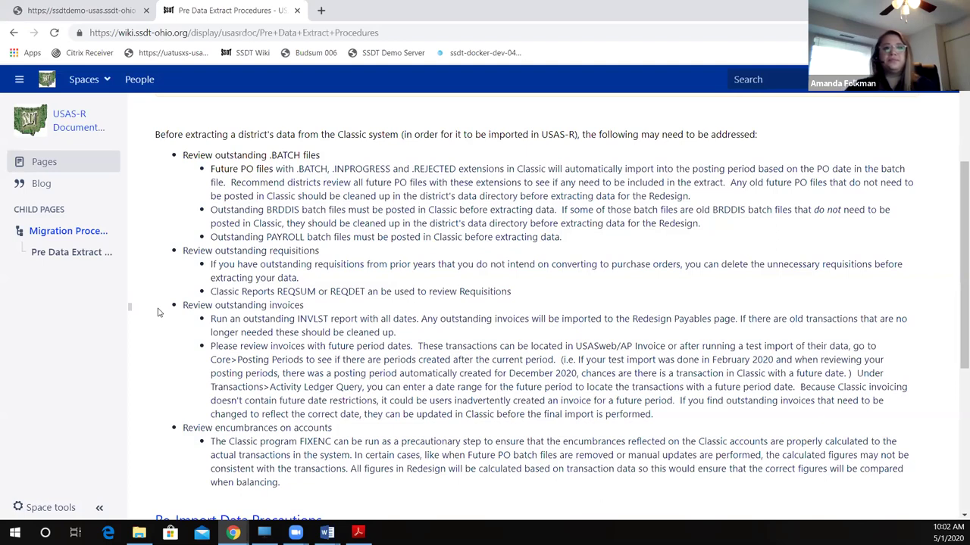
scroll(171, 324, "down", 3)
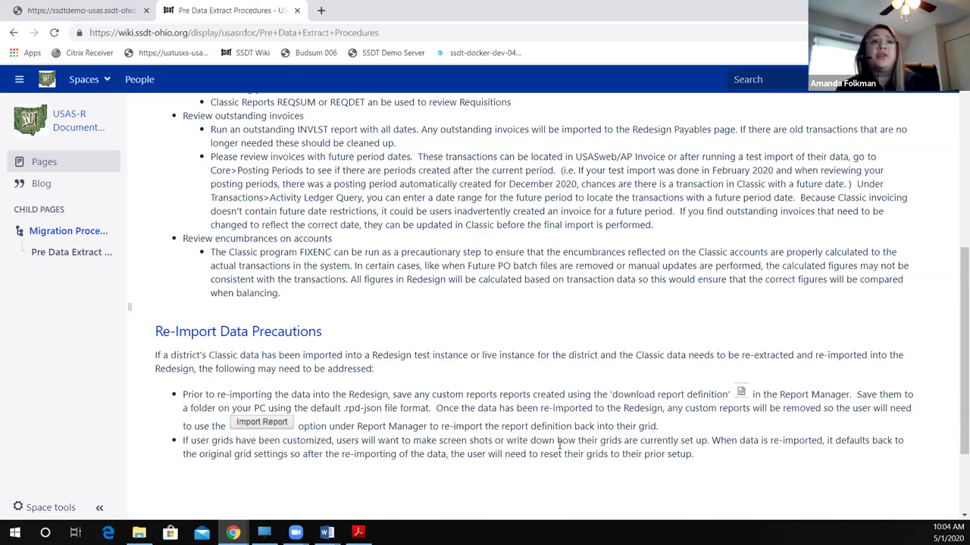
scroll(559, 443, "up", 3)
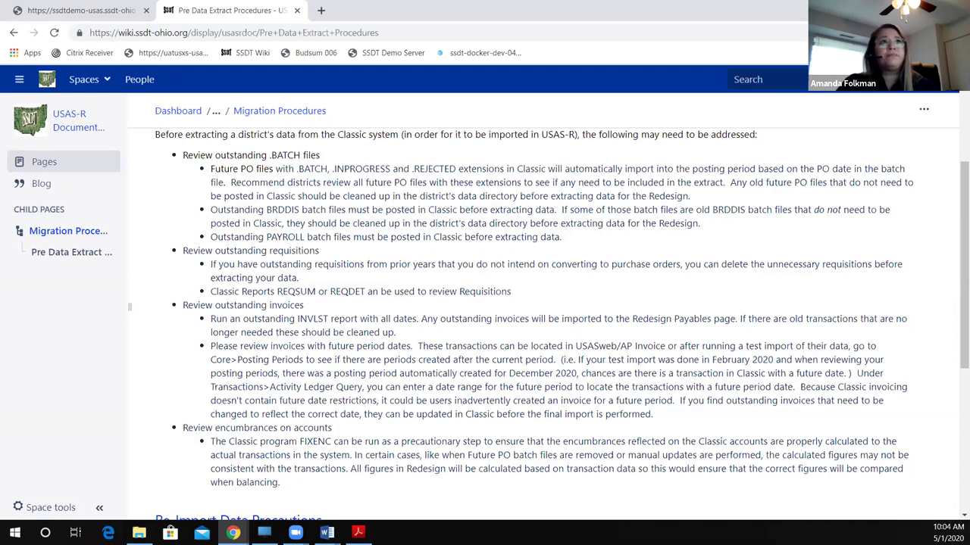
key("alt+Tab")
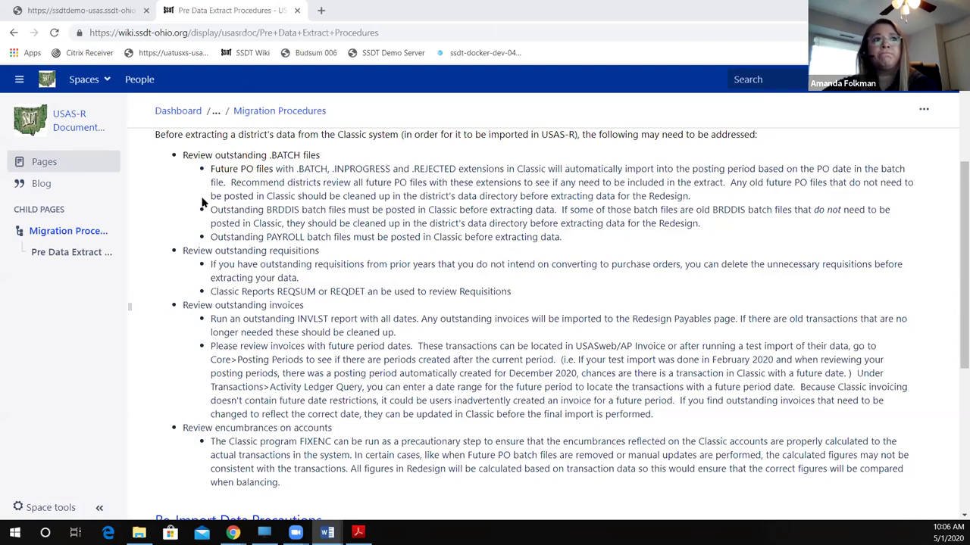
Step: Open the USAS-R Post Import Procedures page from Migration Procedures and read its Application Setup section
scroll(351, 269, "up", 1)
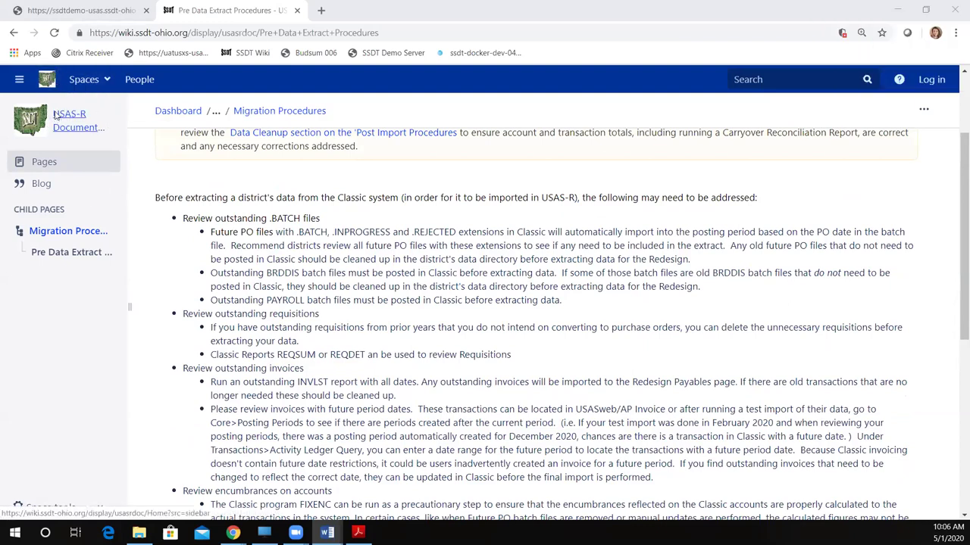
left_click(265, 110)
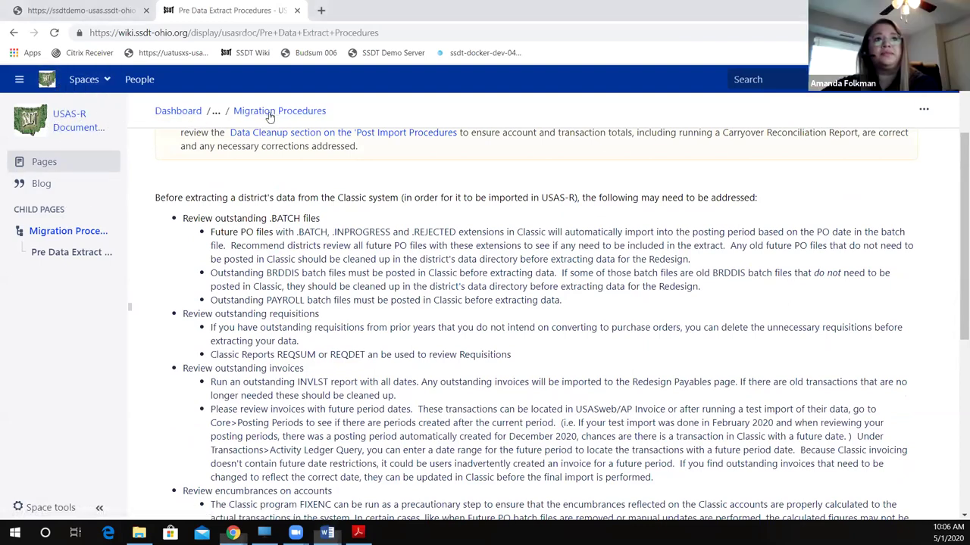
left_click(207, 221)
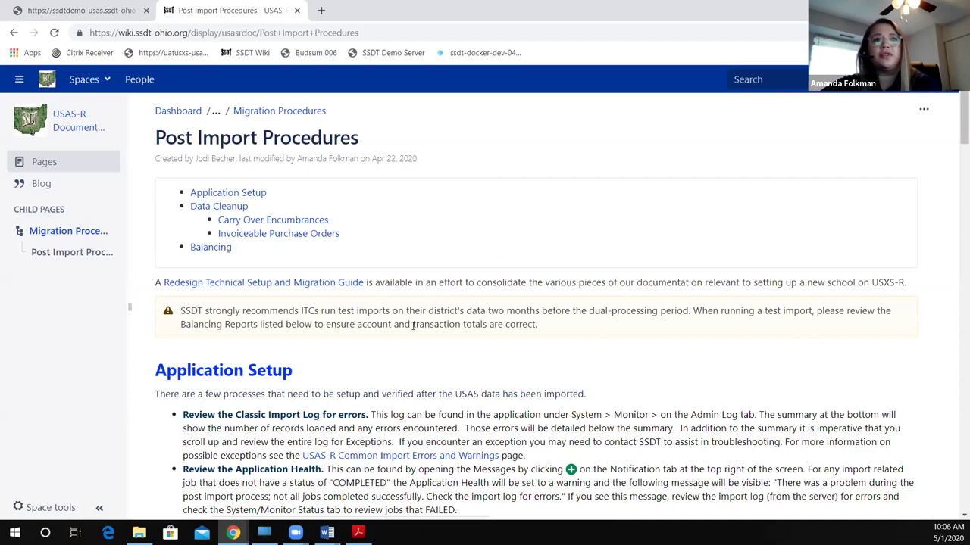
scroll(413, 326, "down", 3)
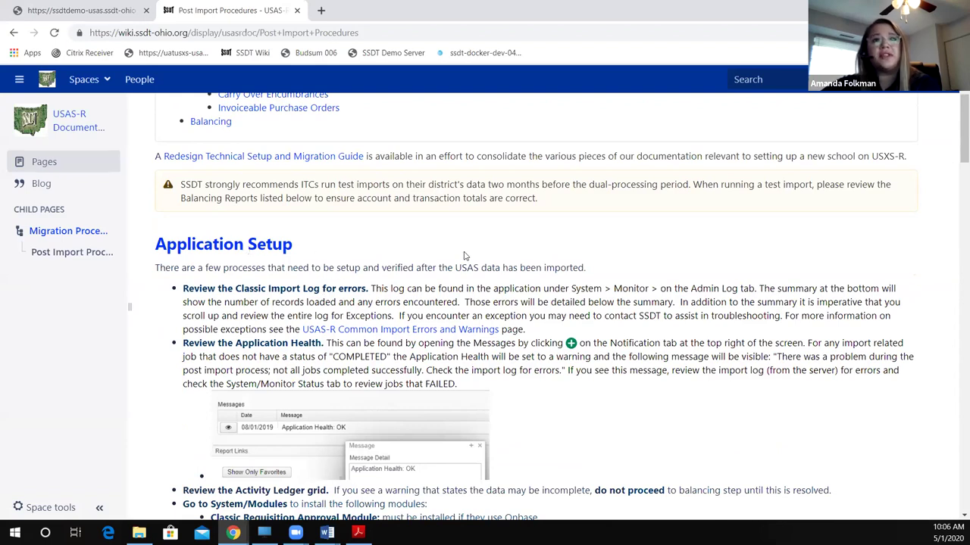
scroll(466, 256, "down", 1)
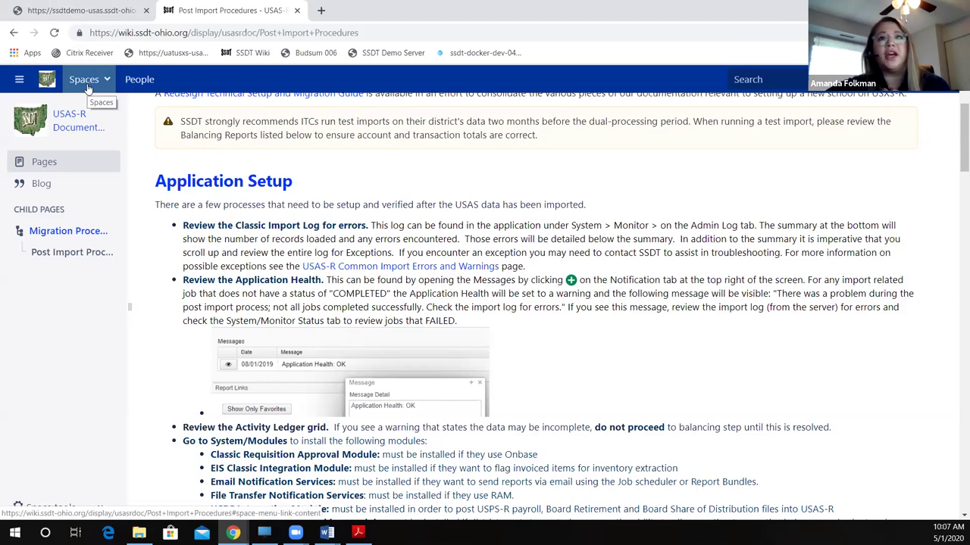
Step: Switch to the USAS demo application and open the system Monitor page
left_click(80, 11)
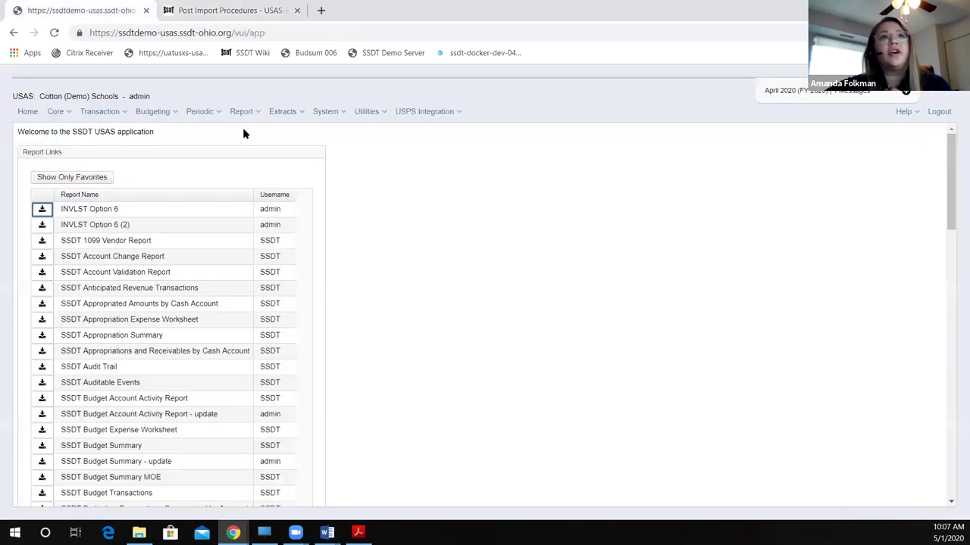
left_click(399, 180)
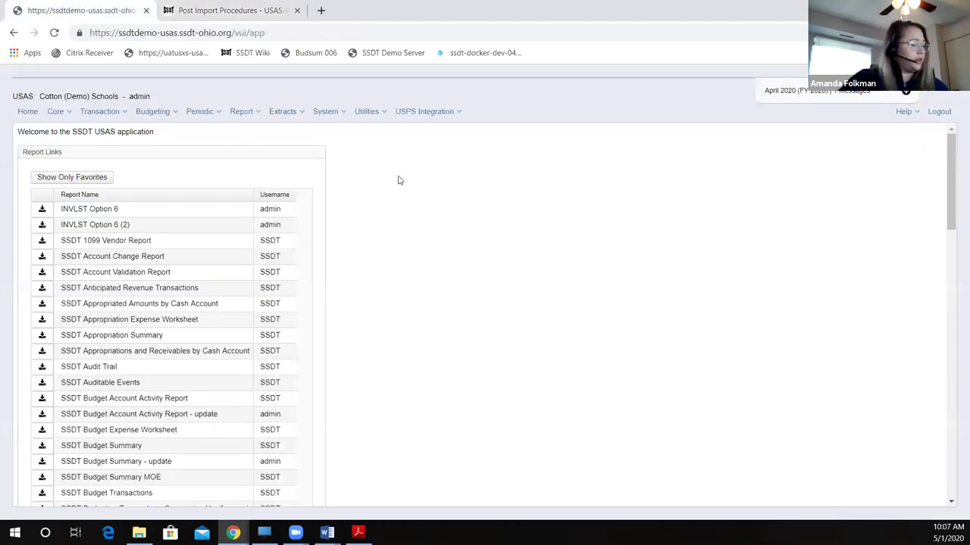
key("ctrl+plus")
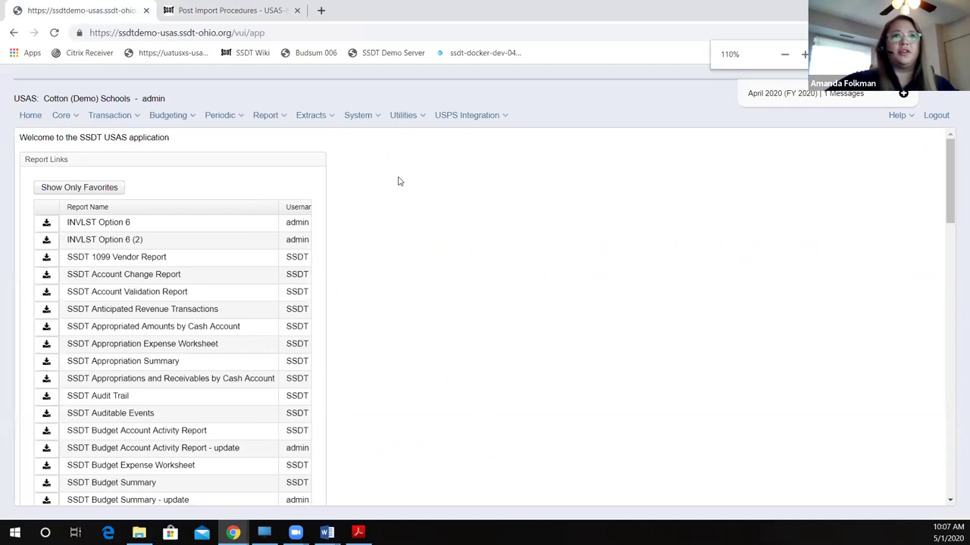
left_click(351, 118)
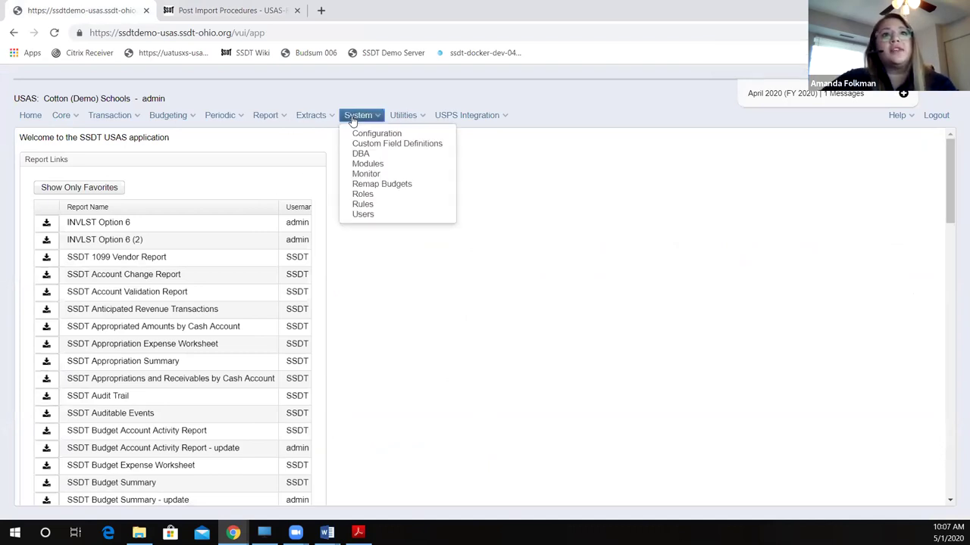
left_click(372, 176)
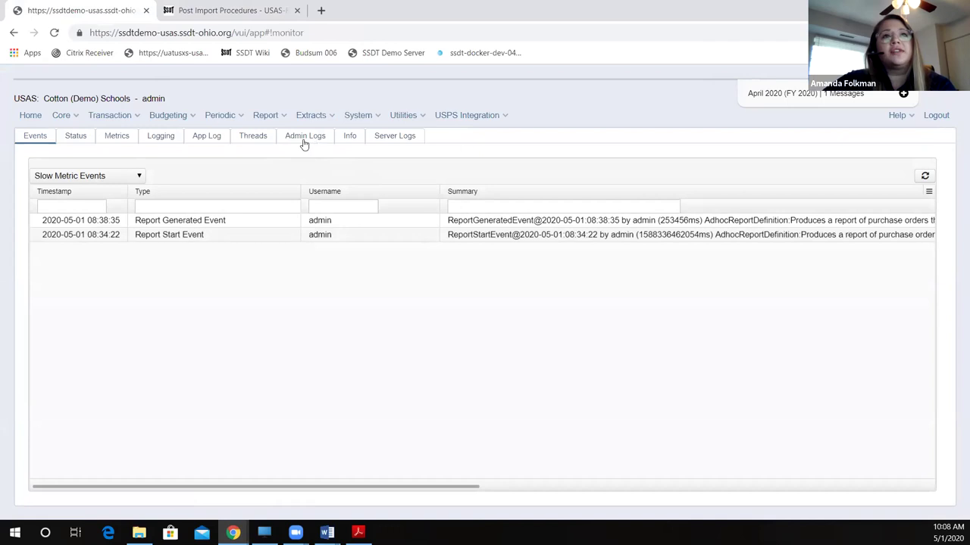
Step: Open the monitor's Admin Logs, then switch to the Word document of USAS-R migration screenshots and examine the sample Classic Import Log
left_click(304, 144)
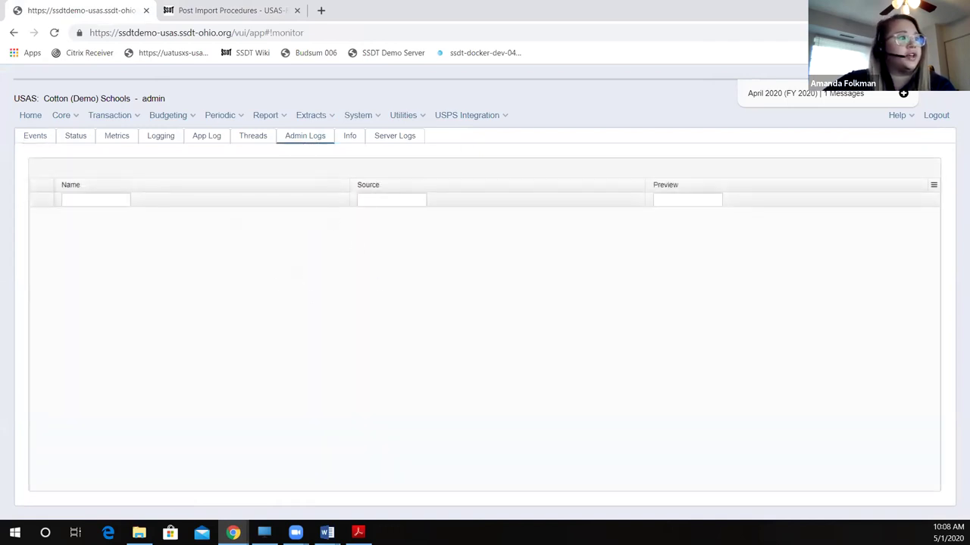
key("alt+Tab")
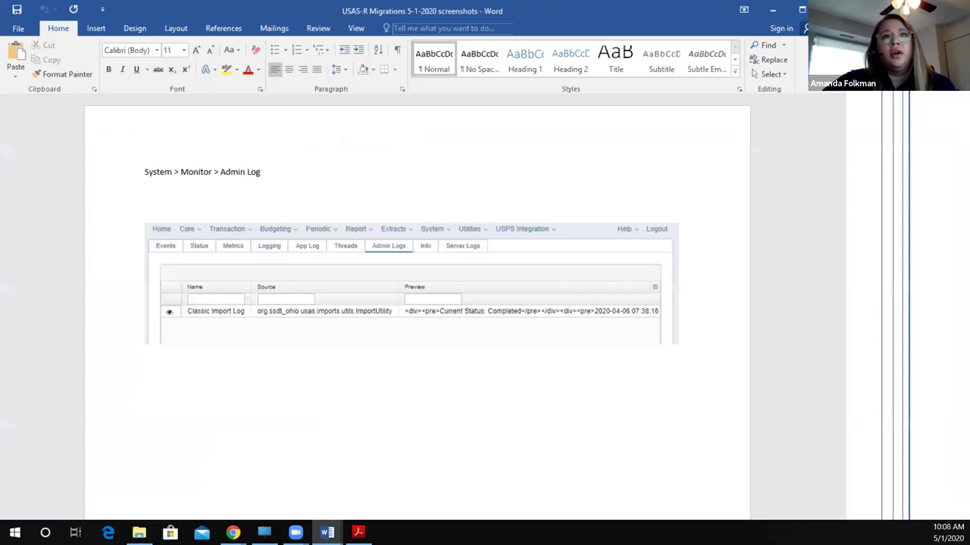
scroll(901, 439, "up", 3)
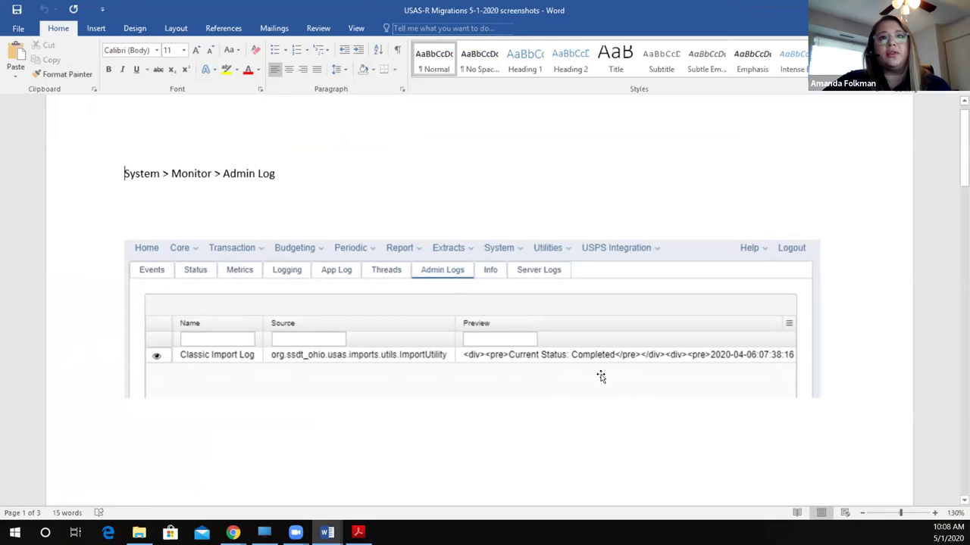
scroll(602, 374, "down", 5)
scroll(602, 374, "down", 5)
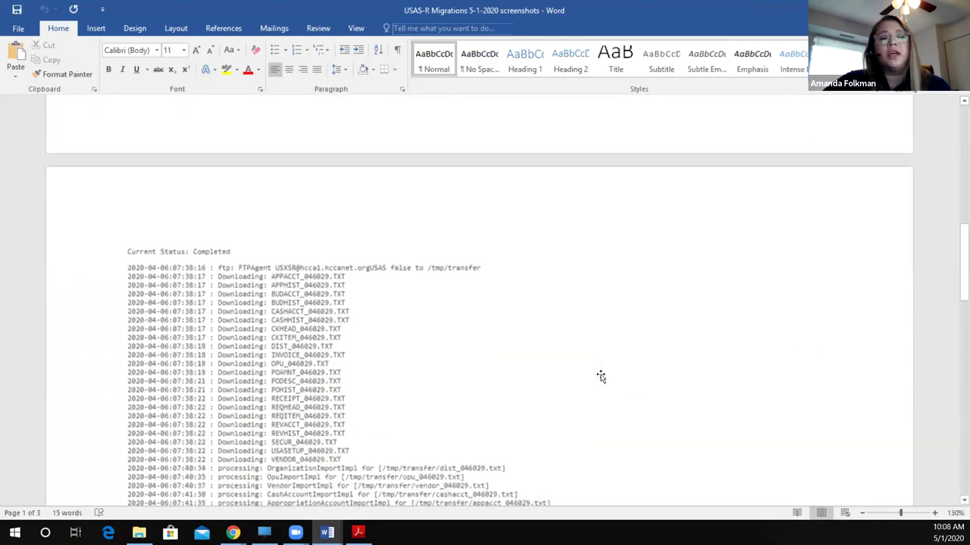
scroll(600, 376, "down", 2)
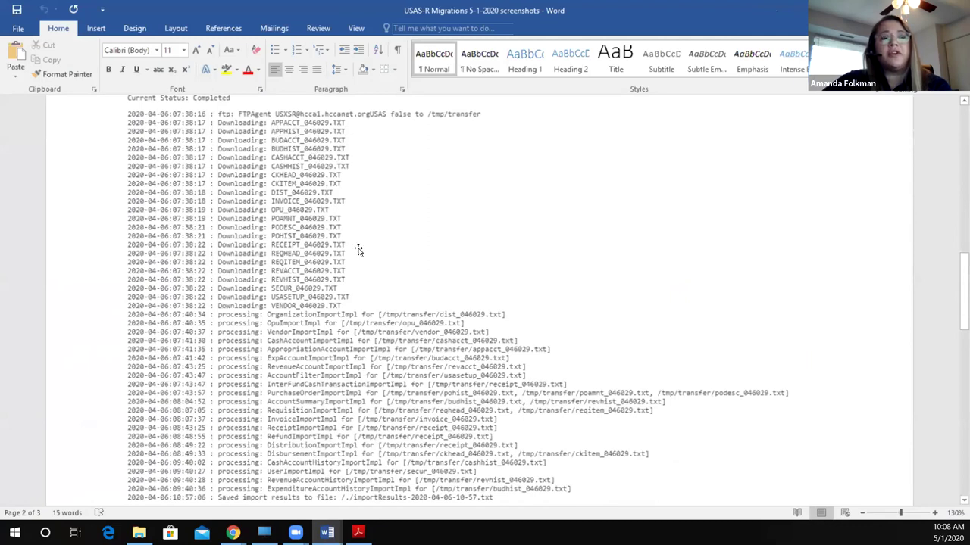
scroll(324, 239, "up", 1)
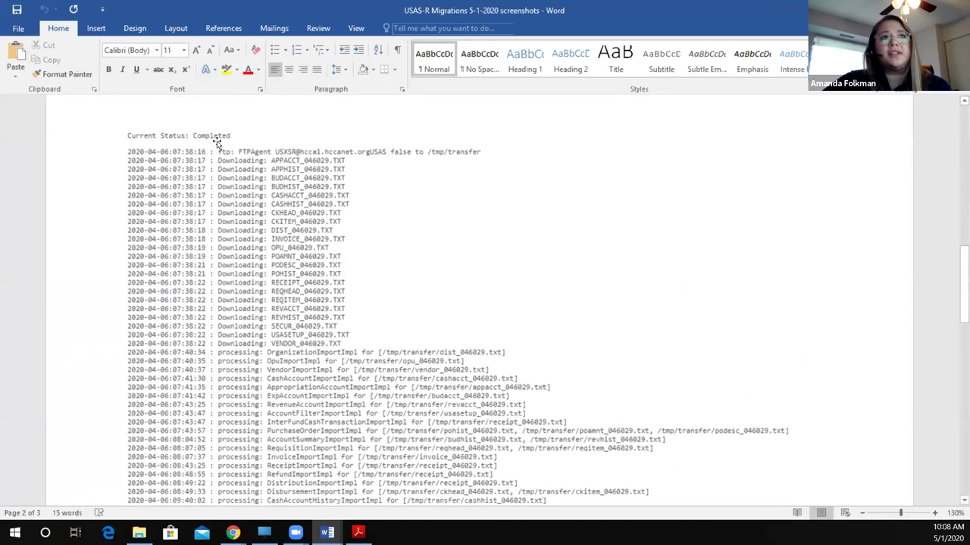
scroll(465, 285, "down", 5)
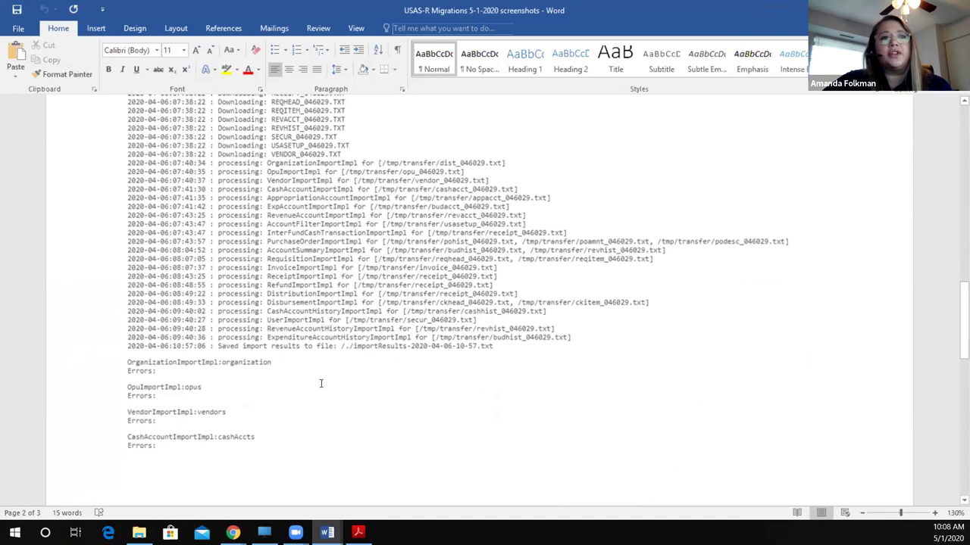
scroll(321, 382, "down", 2)
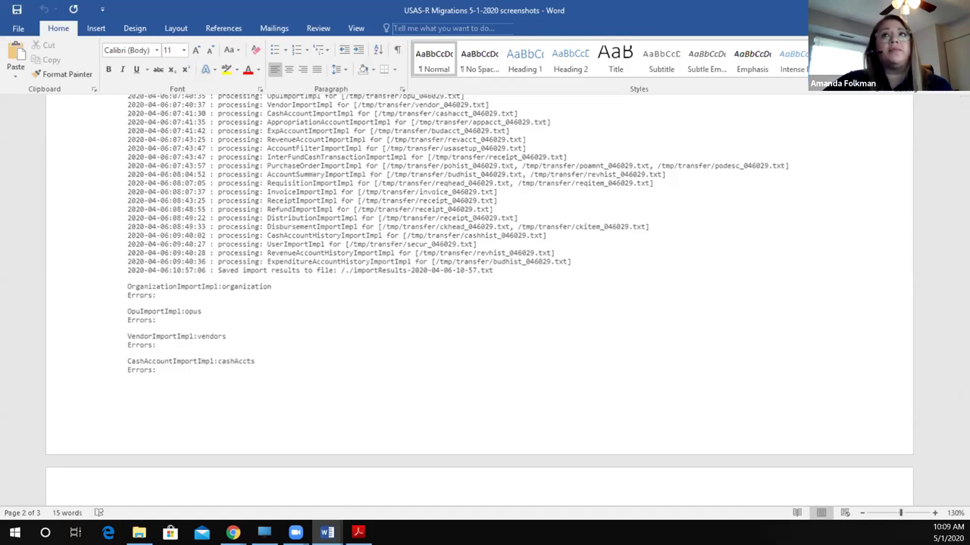
Step: Switch back to the wiki in Chrome, read the vendor and requisition entries on USAS-R Common Import Errors and Warnings, and return to Post Import Procedures
key("alt+Tab")
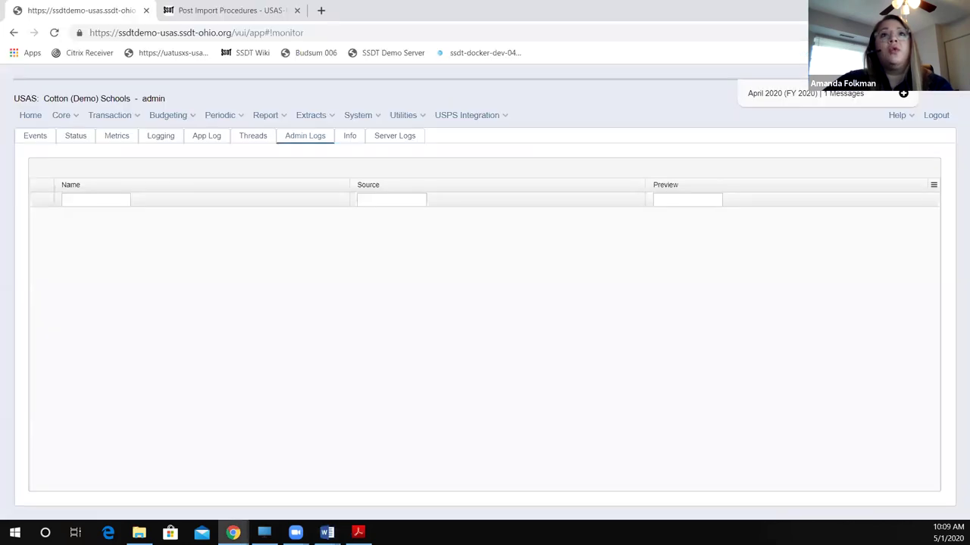
left_click(178, 12)
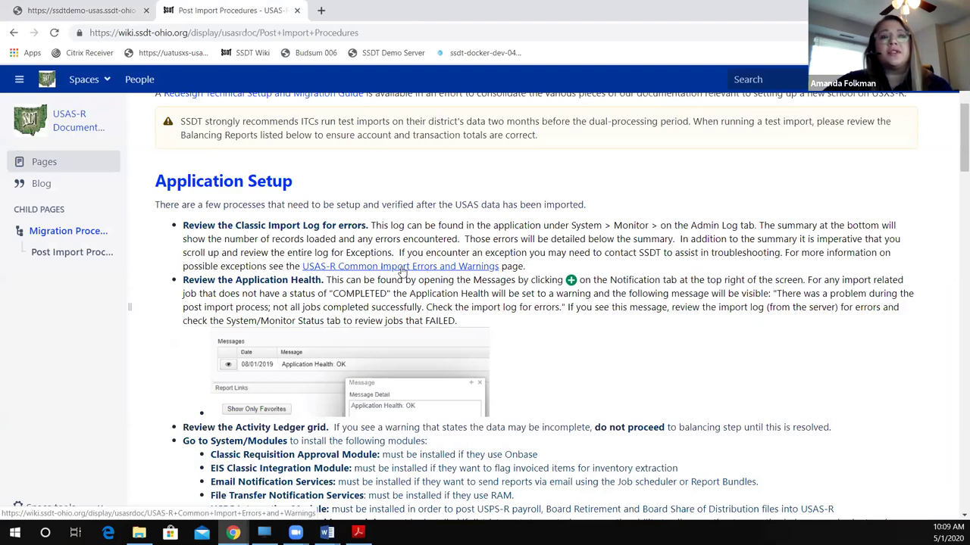
left_click(498, 268)
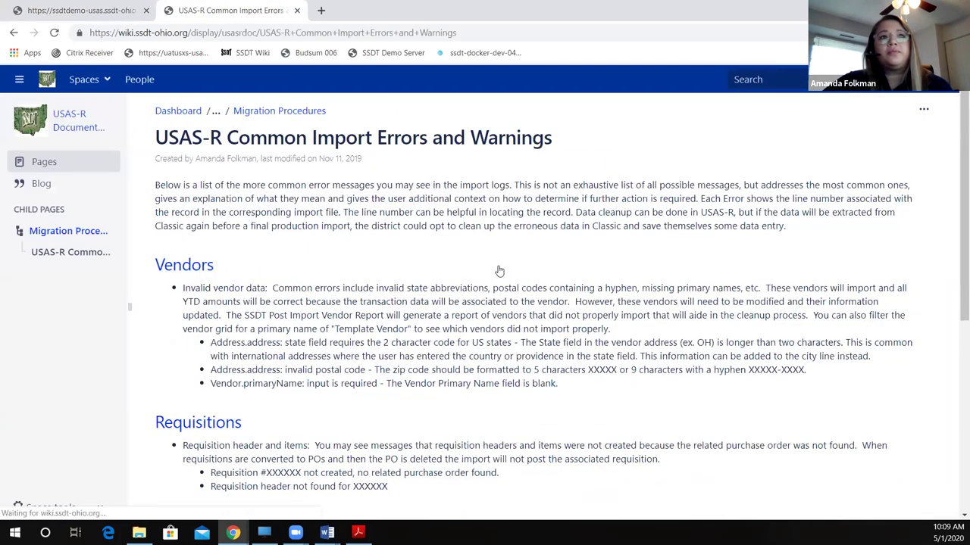
scroll(243, 252, "down", 1)
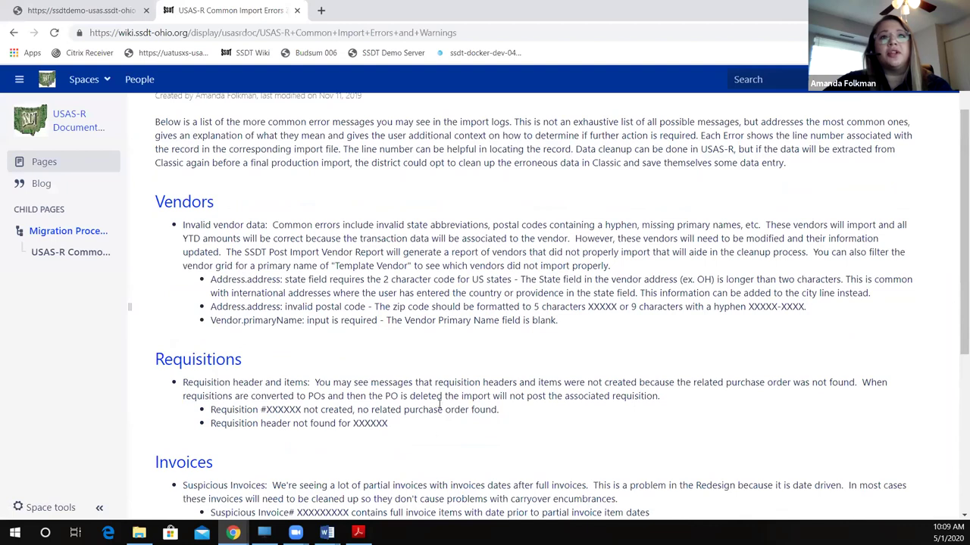
left_click(15, 34)
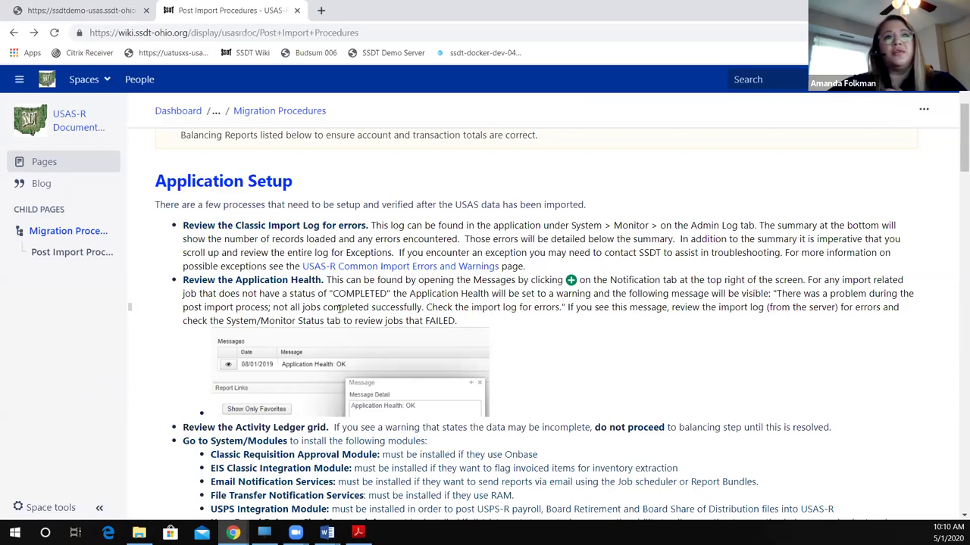
Step: Expand the notification Messages in the USAS demo application to check application health, and return to the wiki page
left_click(91, 14)
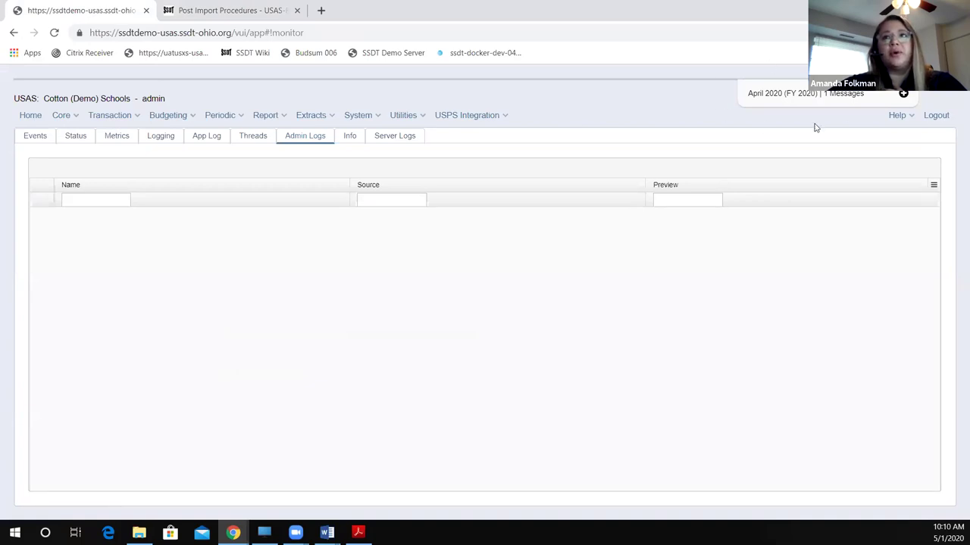
left_click(903, 93)
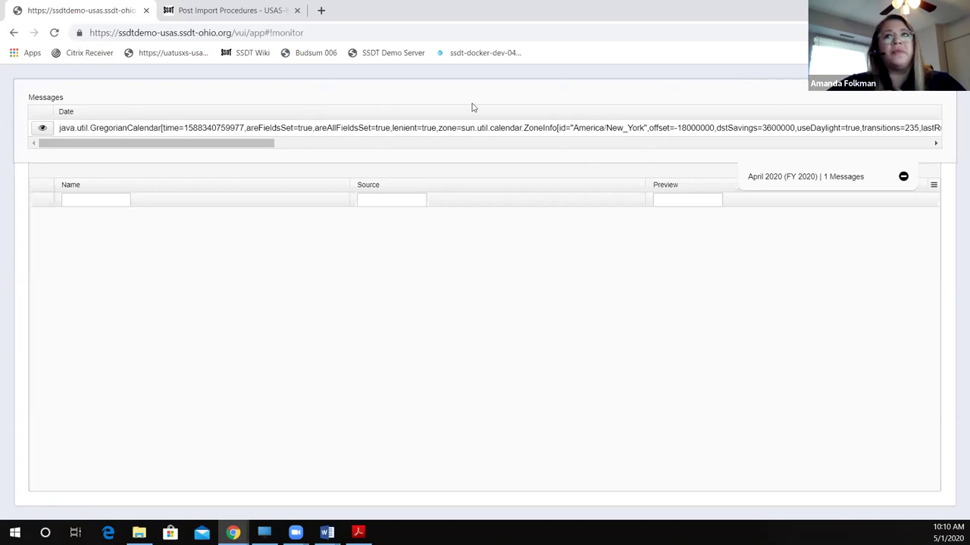
left_click(185, 10)
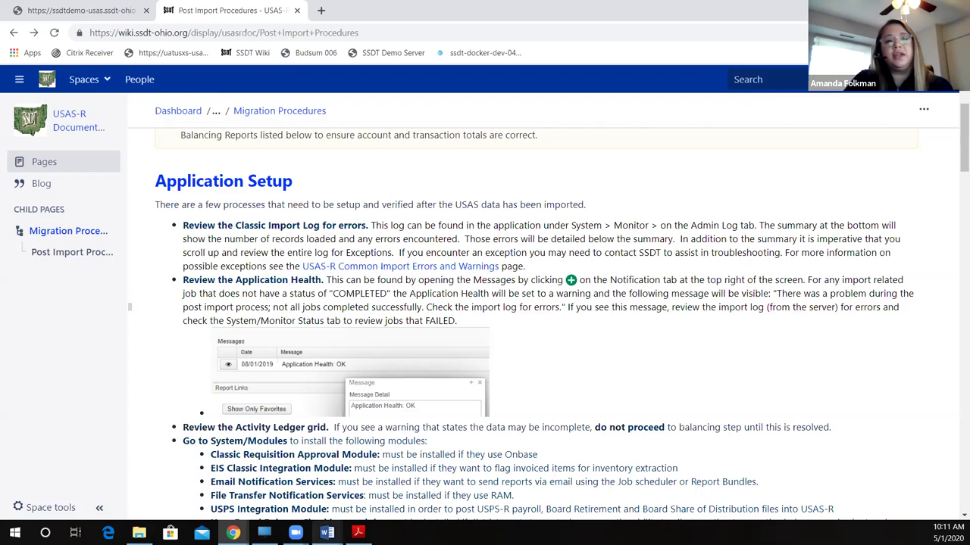
Step: Switch to the Word screenshots document and examine the Application Health Warning message and the System > Monitor > Status examples
mouse_move(326, 533)
left_click(333, 496)
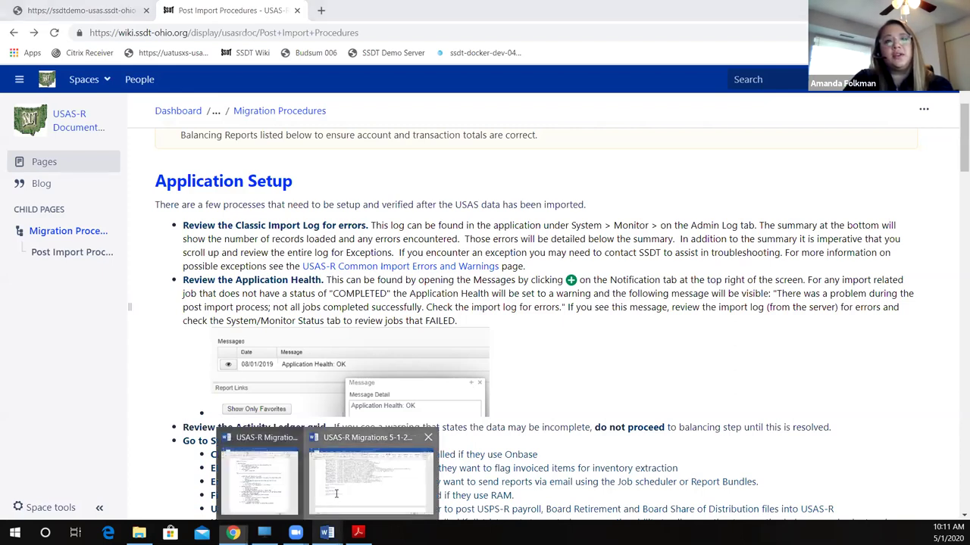
scroll(326, 372, "down", 7)
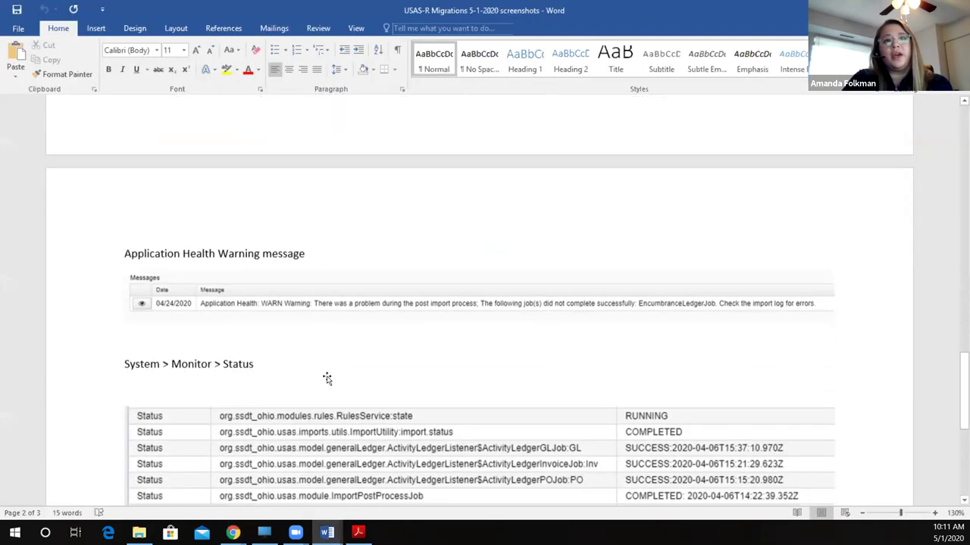
scroll(318, 319, "down", 1)
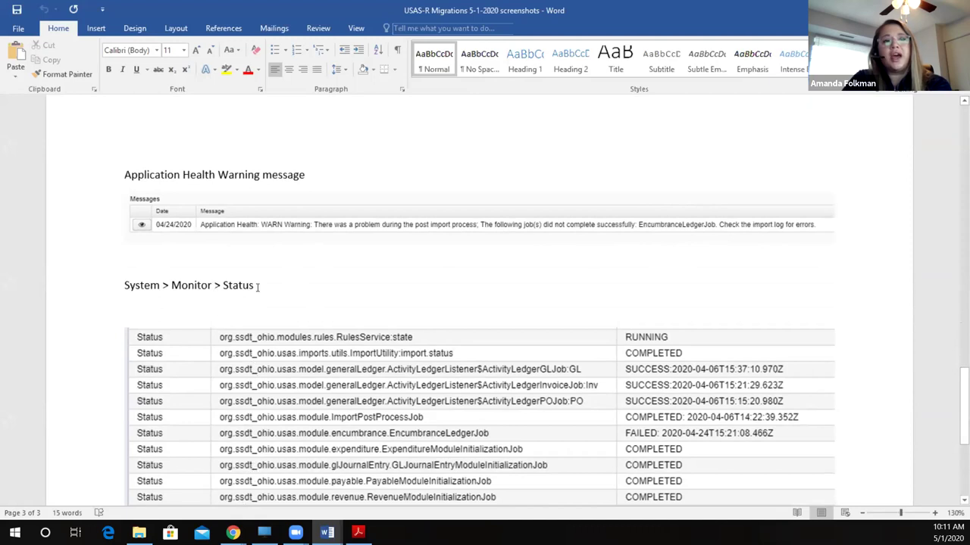
scroll(298, 292, "down", 1)
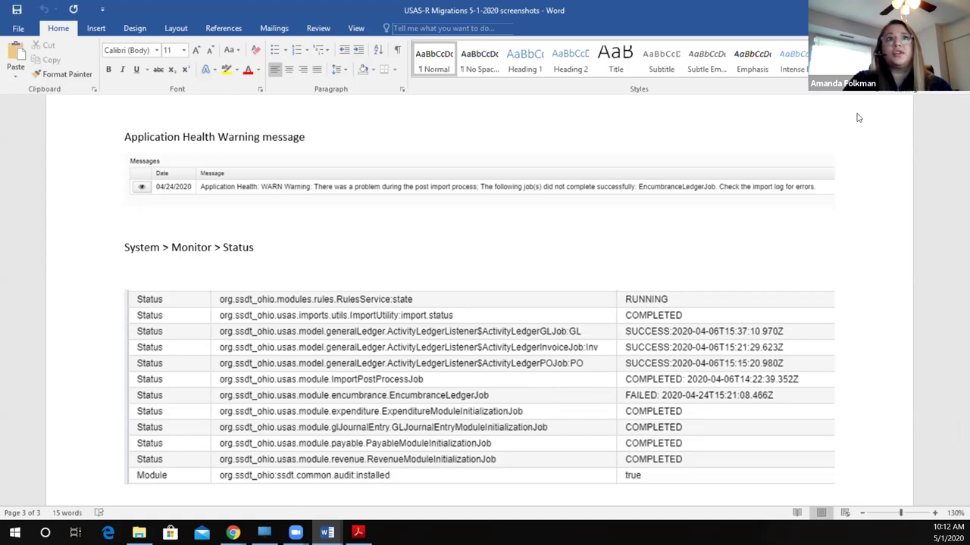
Step: Return to the USAS demo application in Chrome, collapse the Messages, and review the import job entries in the system monitor's Status list
key("alt+Tab")
left_click(67, 12)
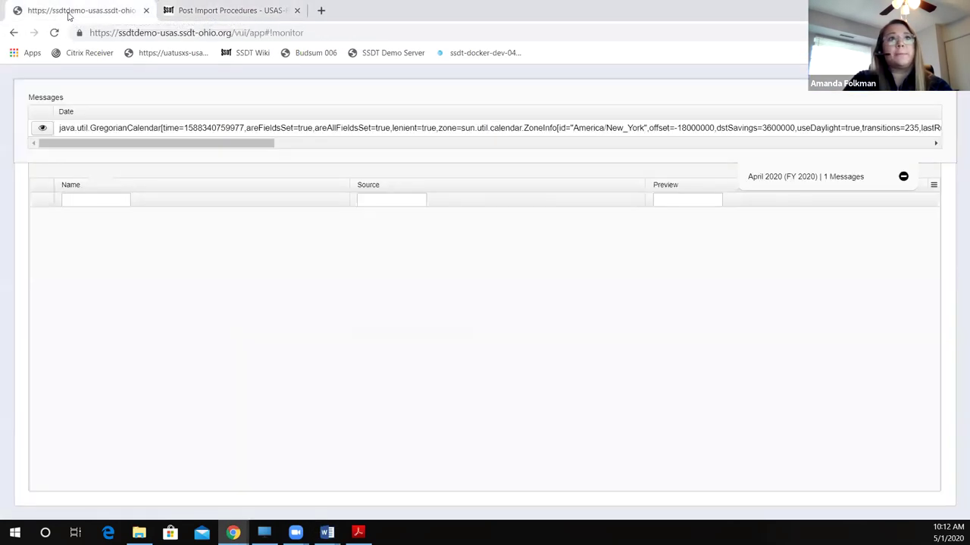
left_click(902, 176)
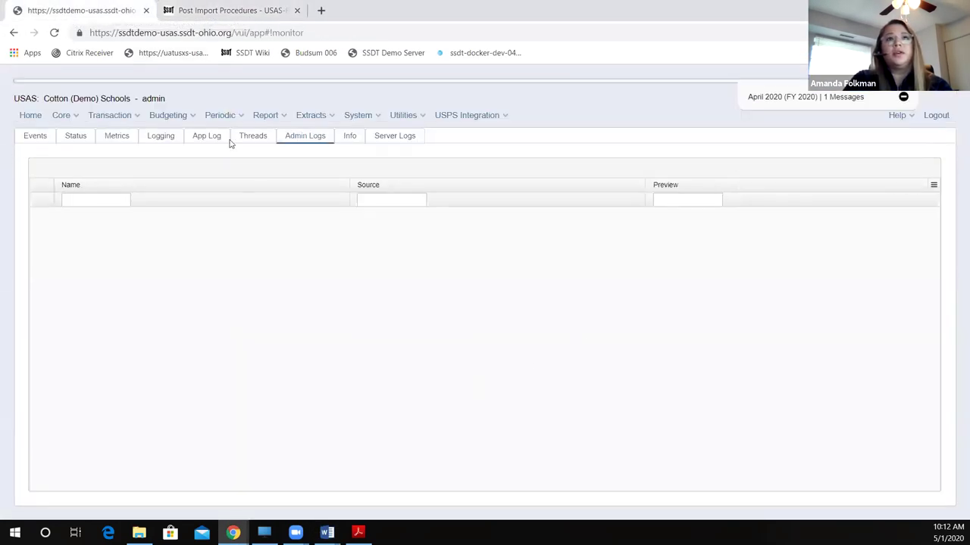
left_click(359, 117)
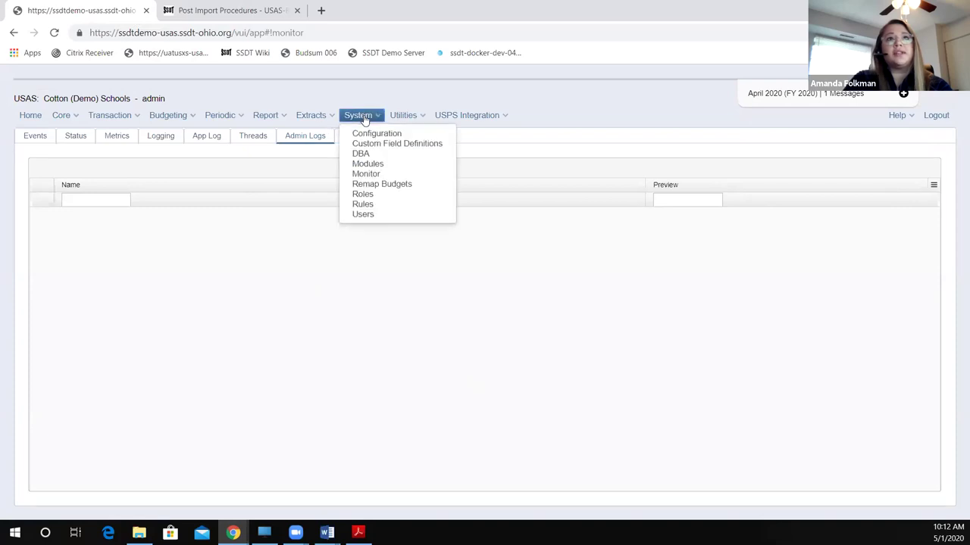
left_click(370, 174)
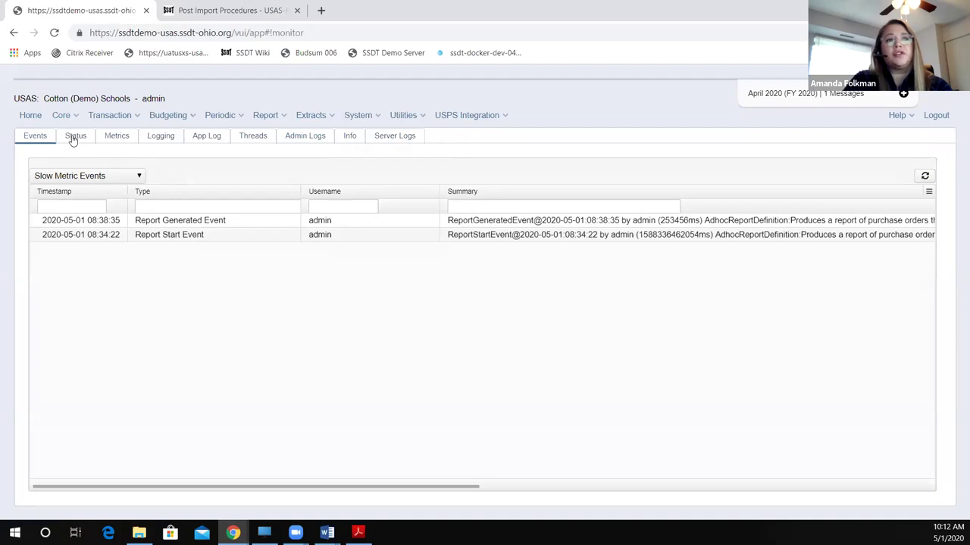
left_click(71, 139)
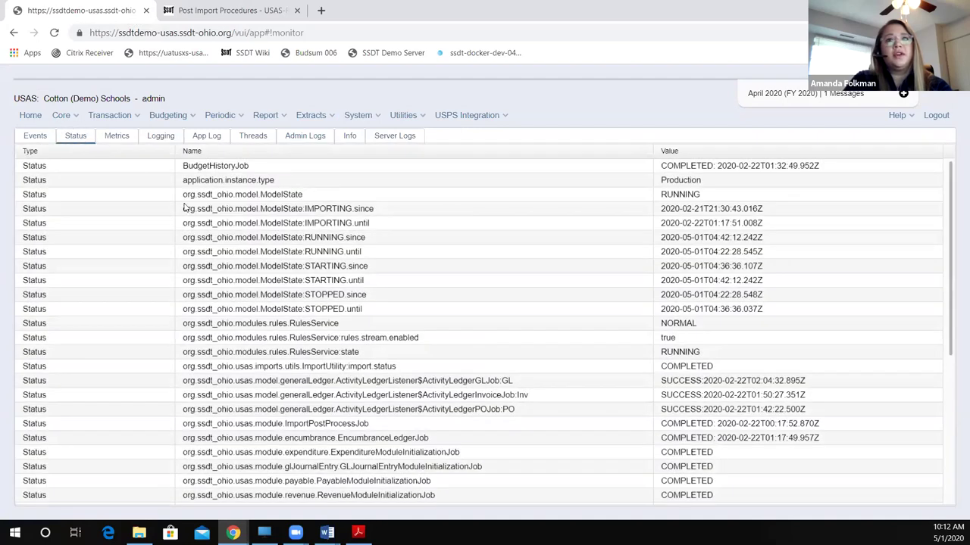
scroll(666, 330, "down", 2)
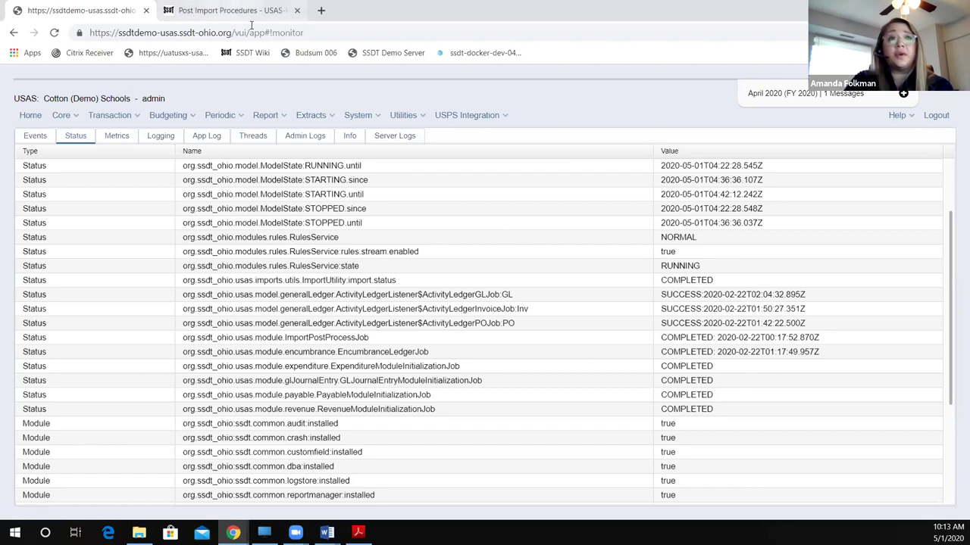
Step: Read the wiki's Activity Ledger warning instruction, highlighting "warning that", and open the Activity Ledger Query in the USAS demo application
left_click(228, 12)
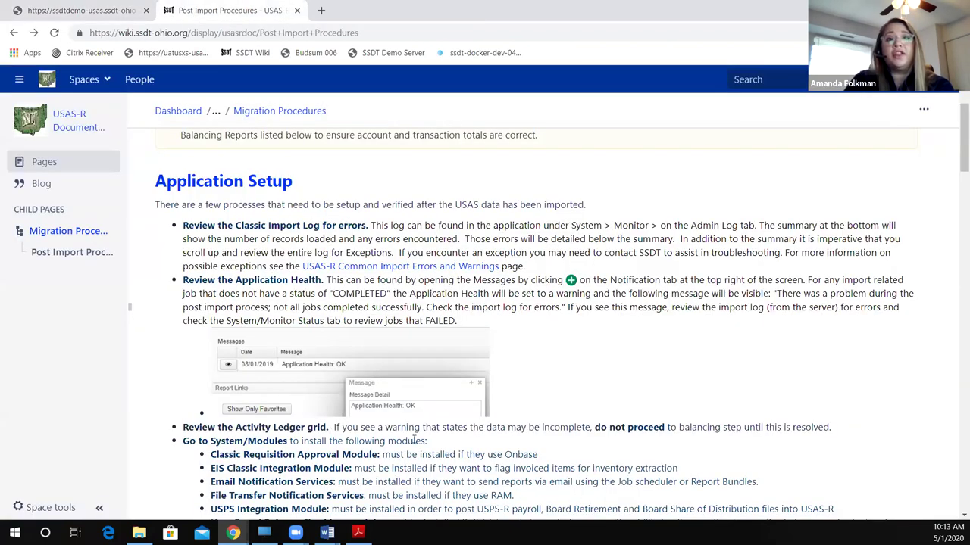
left_click_drag(385, 429, 439, 429)
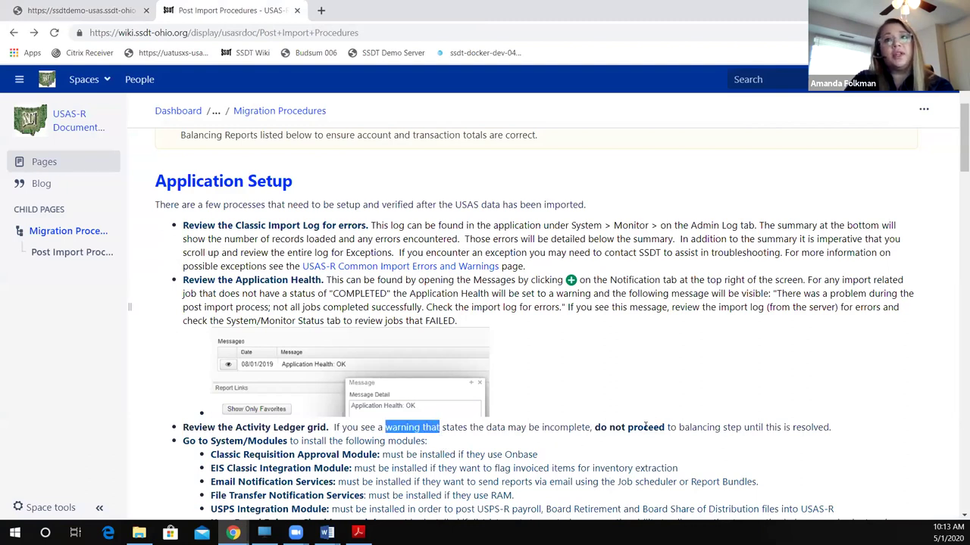
left_click(65, 10)
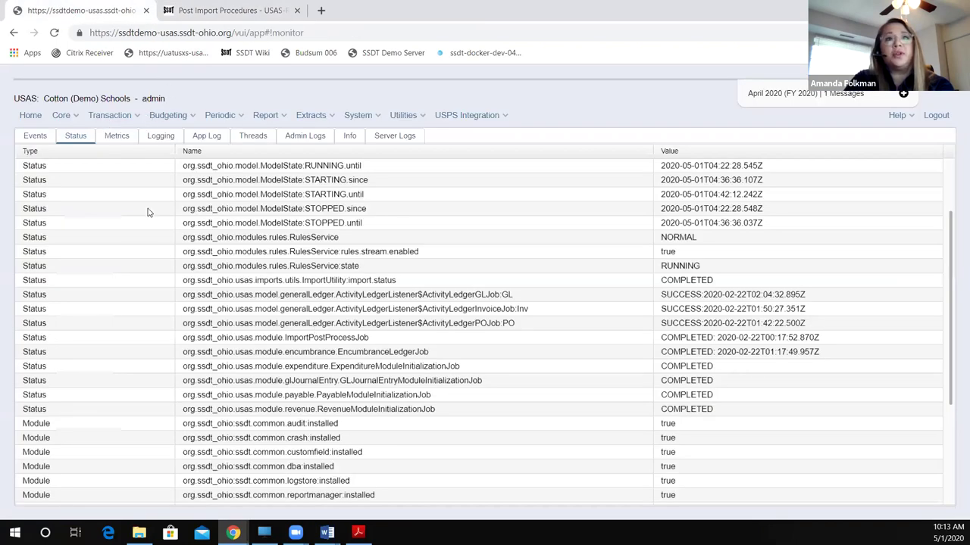
left_click(112, 116)
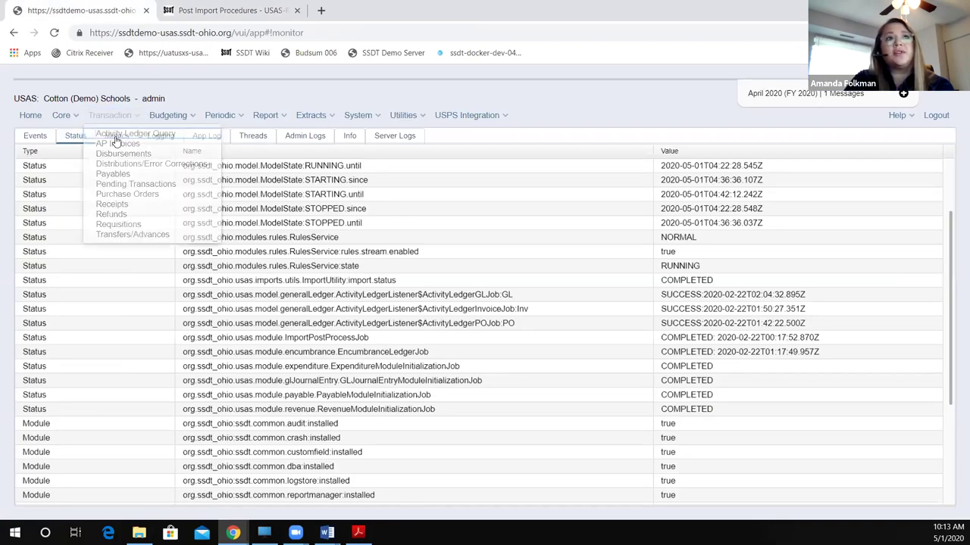
left_click(116, 142)
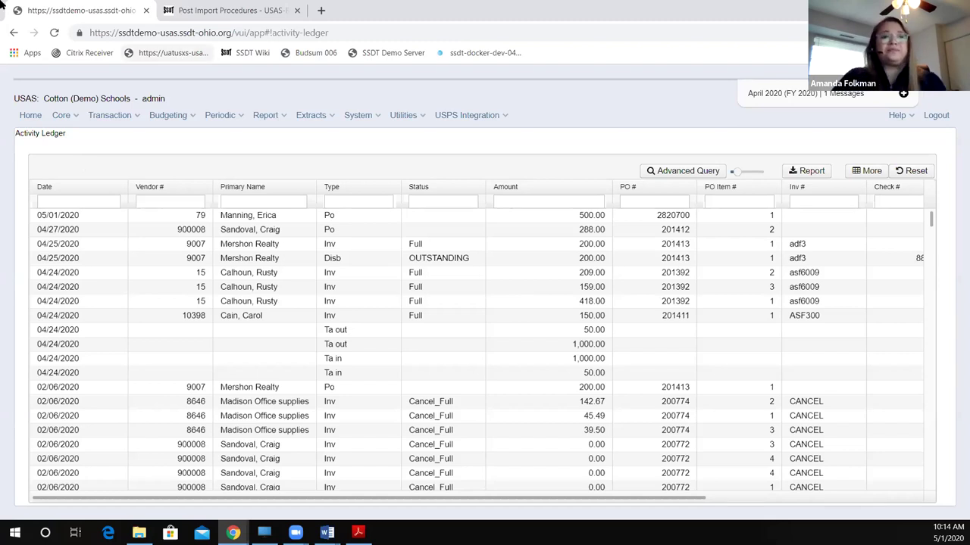
Step: Return to the Post Import Procedures wiki page and read the System/Modules and System/Configuration setup items
left_click(168, 7)
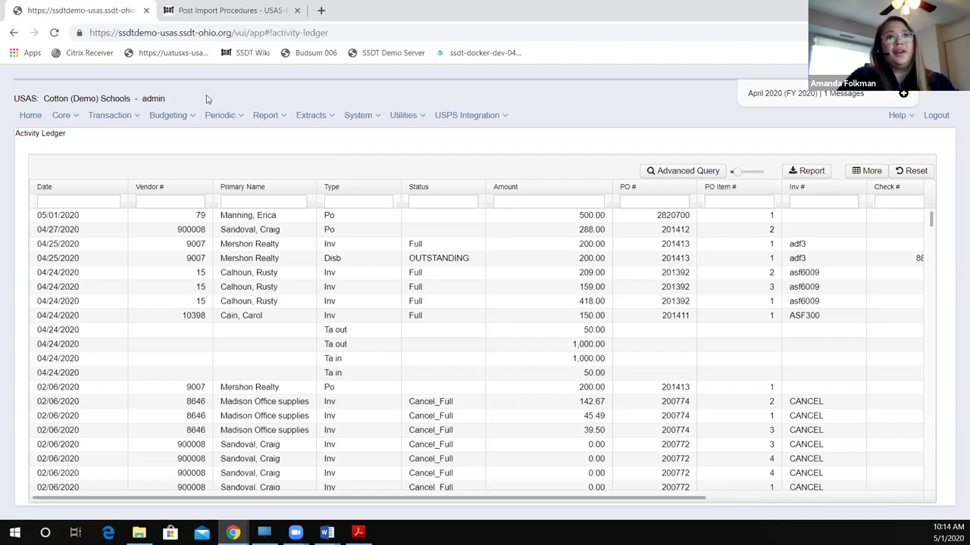
left_click(329, 353)
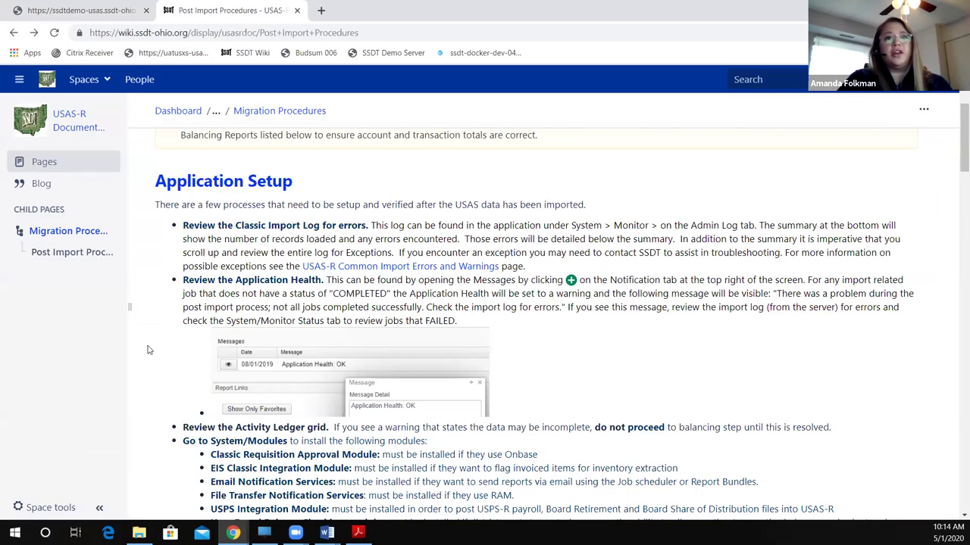
scroll(150, 350, "down", 2)
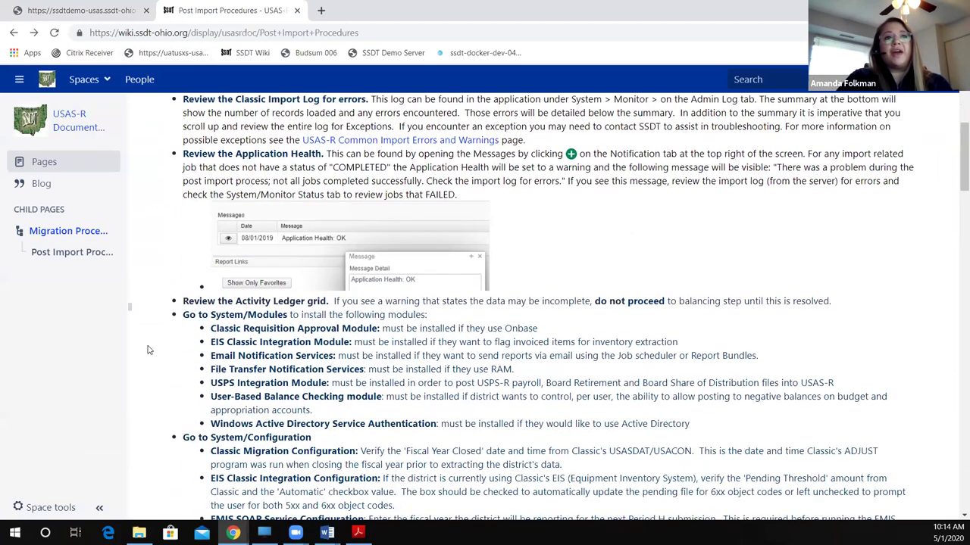
scroll(150, 350, "down", 1)
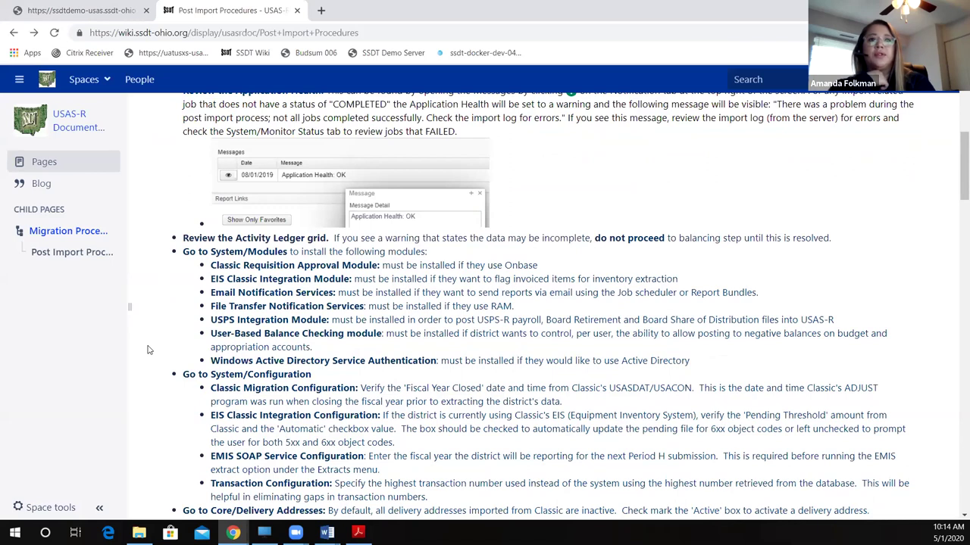
Step: Switch to the USAS demo application and review the installed and available entries in the system's Modules list
left_click(83, 11)
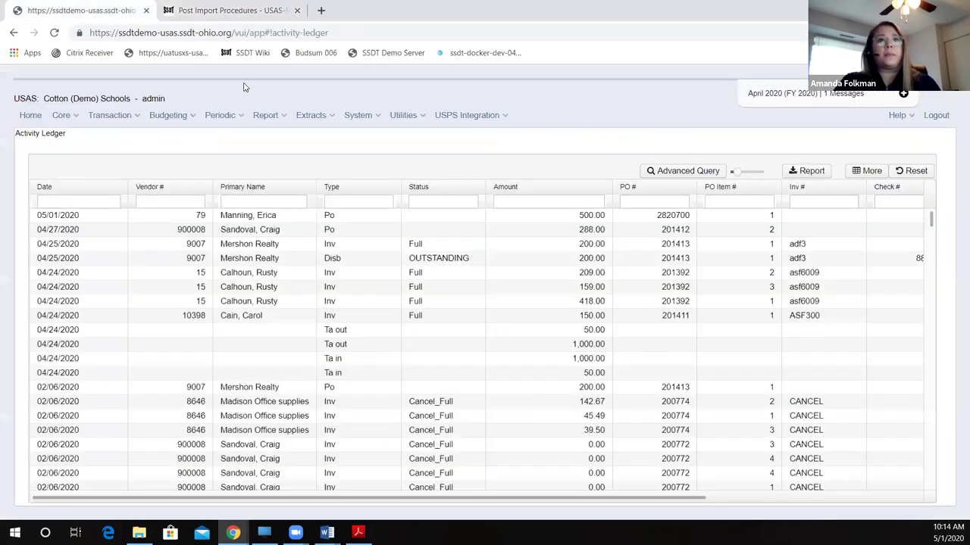
left_click(358, 118)
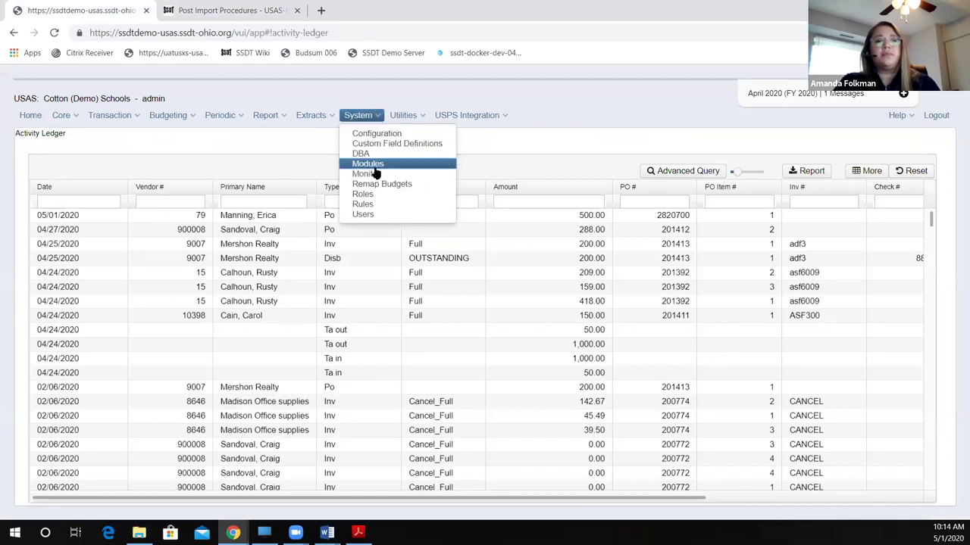
left_click(373, 165)
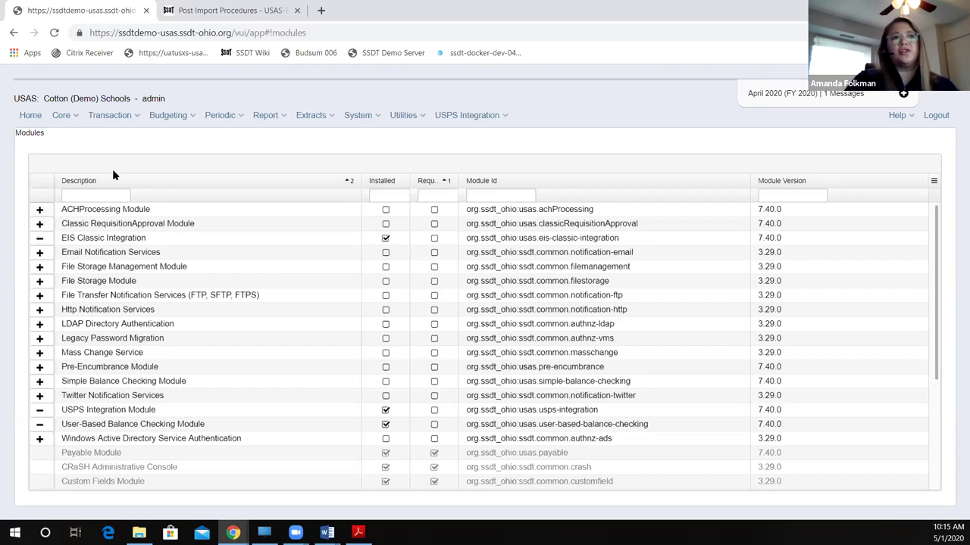
Step: Return to the Post Import Procedures wiki page and read the module requirements and the System/Configuration instructions
left_click(228, 12)
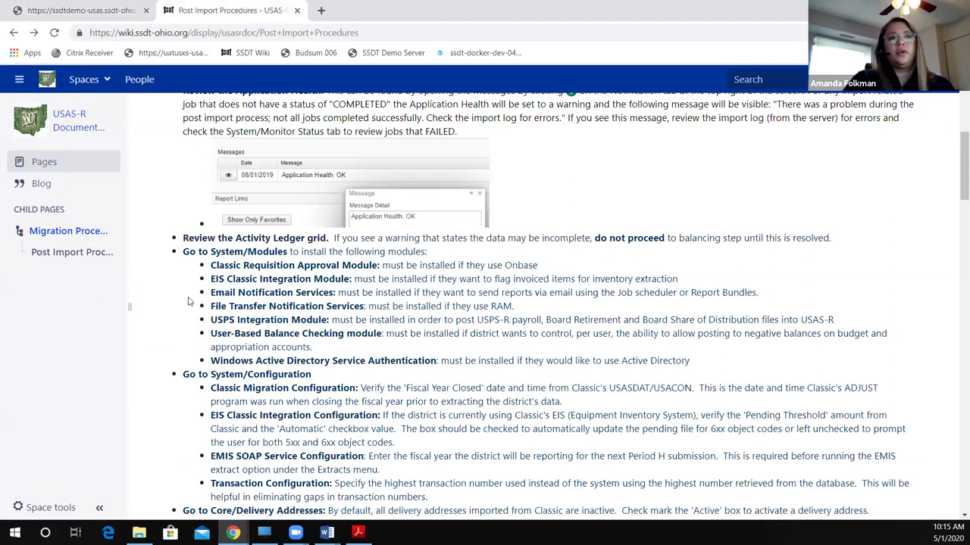
scroll(190, 302, "down", 1)
scroll(190, 301, "down", 1)
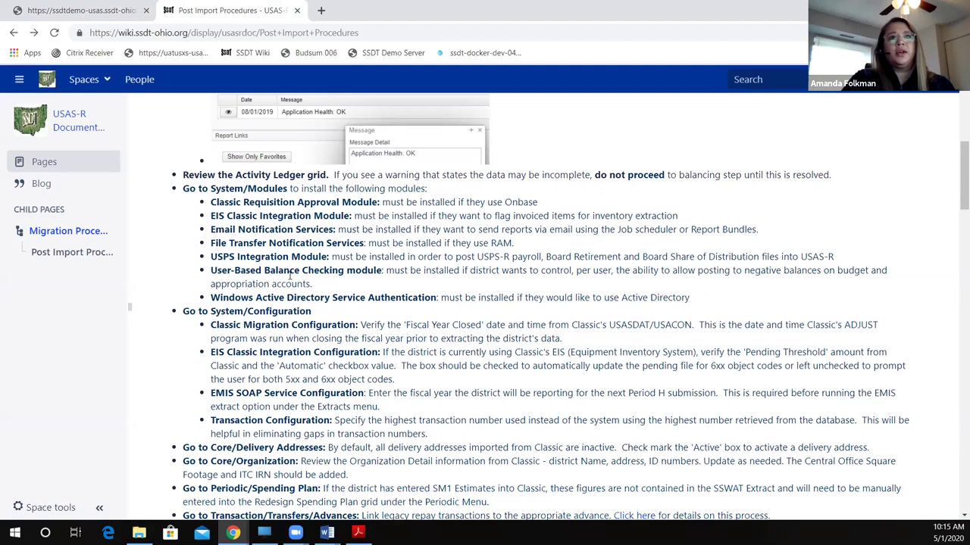
scroll(154, 257, "down", 2)
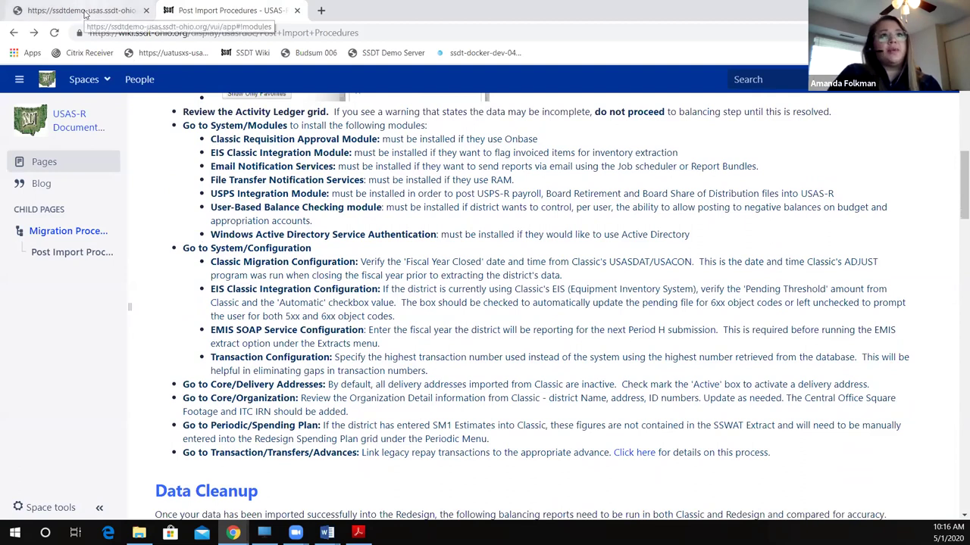
Step: In the USAS demo application's system Configuration, inspect the Classic Migration Configuration's ADJUST date/time and import fiscal year, then close it without saving
left_click(122, 10)
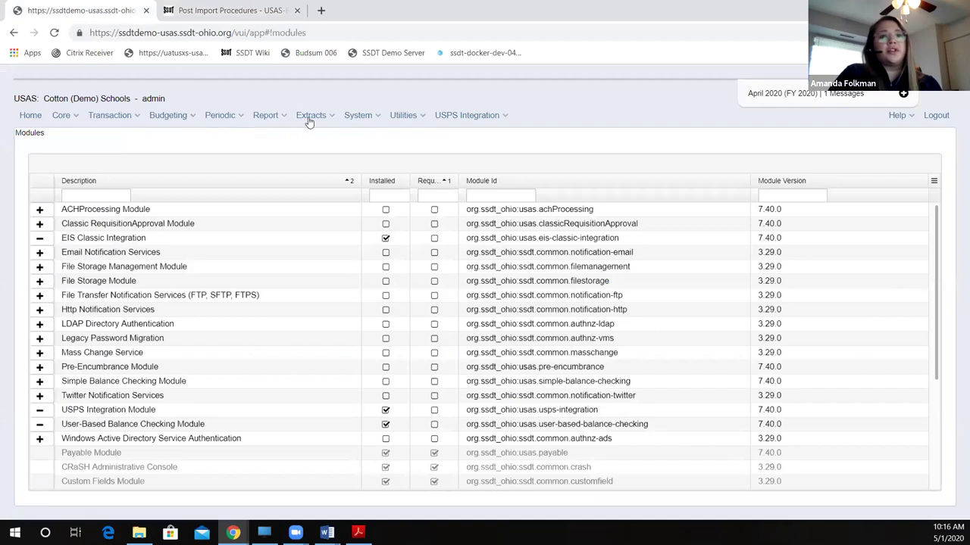
left_click(358, 116)
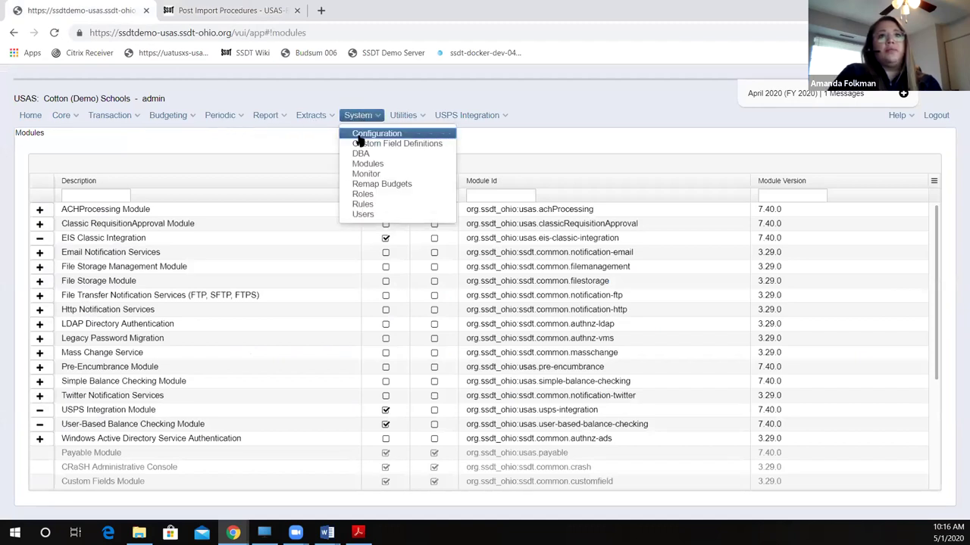
left_click(360, 139)
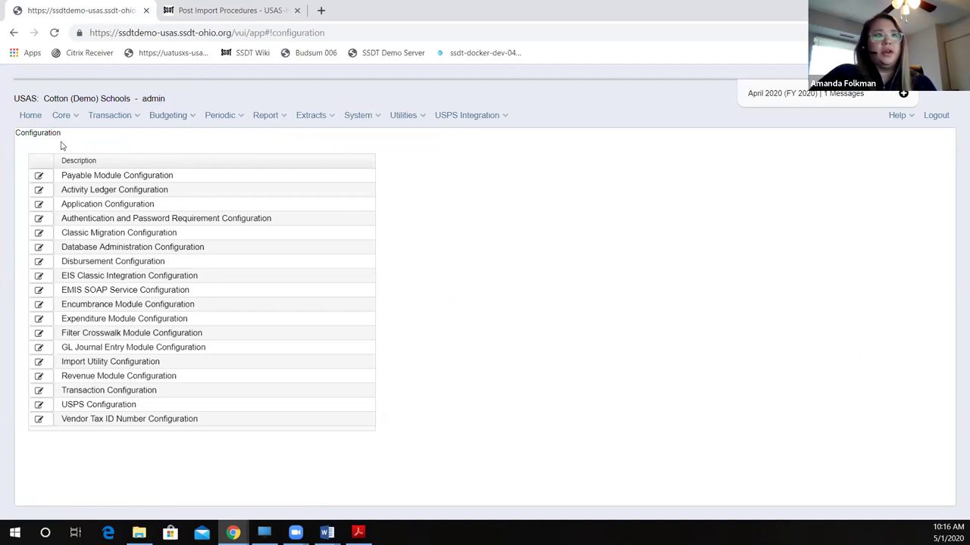
left_click(39, 233)
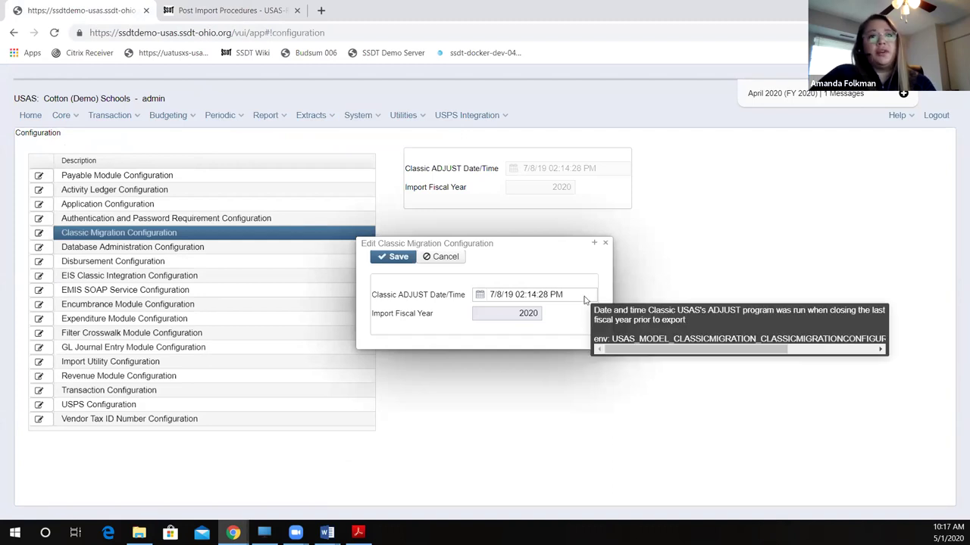
mouse_move(598, 293)
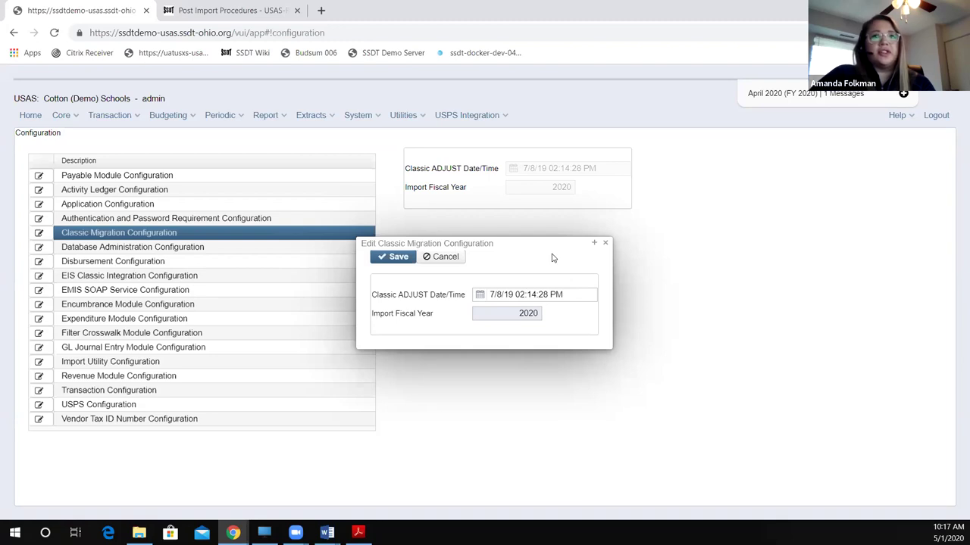
left_click(606, 244)
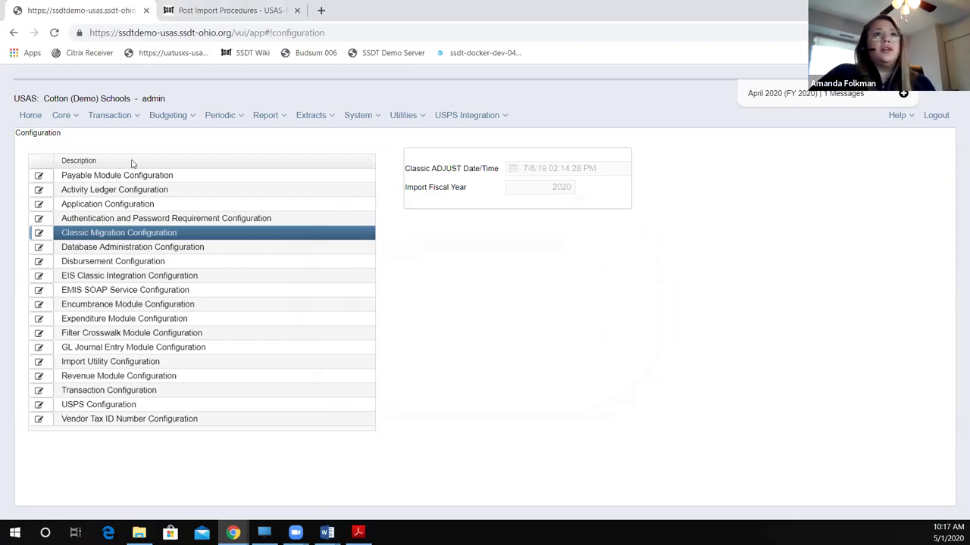
Step: Compare the wiki's EIS Classic Integration instruction with that configuration's Pending Threshold and Automatic option in the demo application, and close it without saving
key("ctrl+Tab")
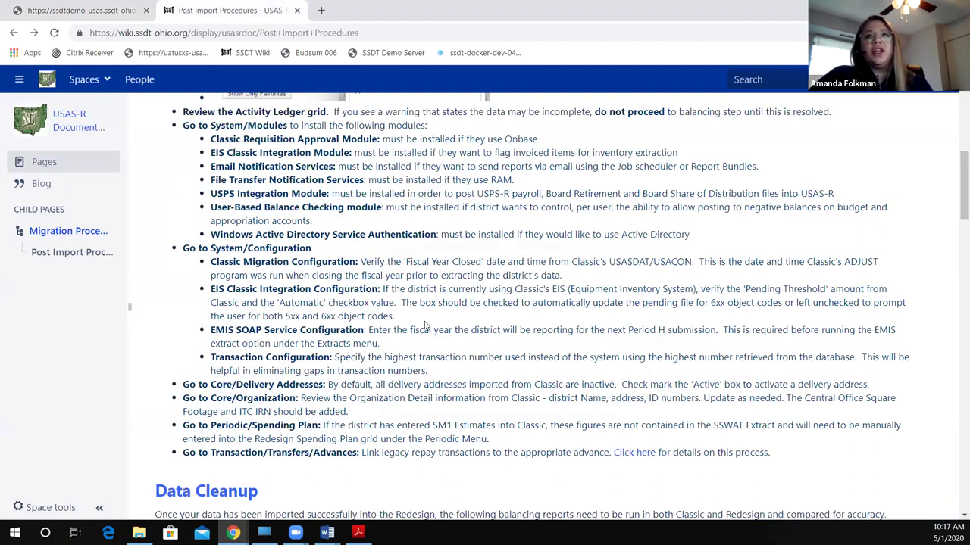
left_click(97, 12)
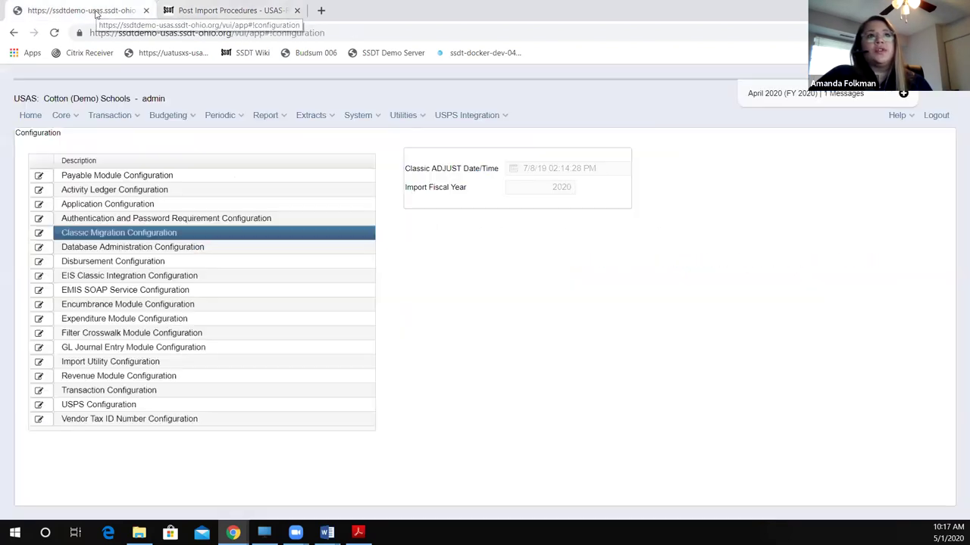
left_click(39, 276)
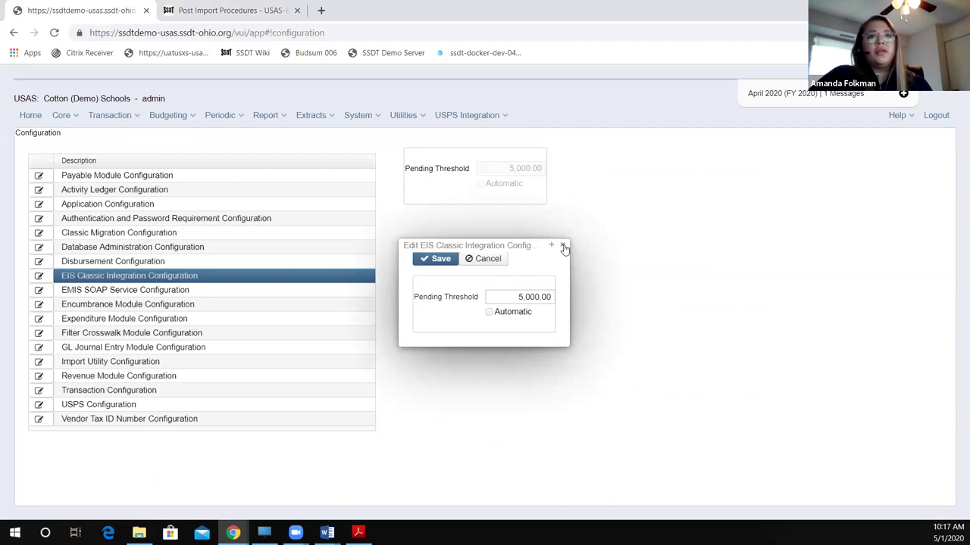
left_click(191, 10)
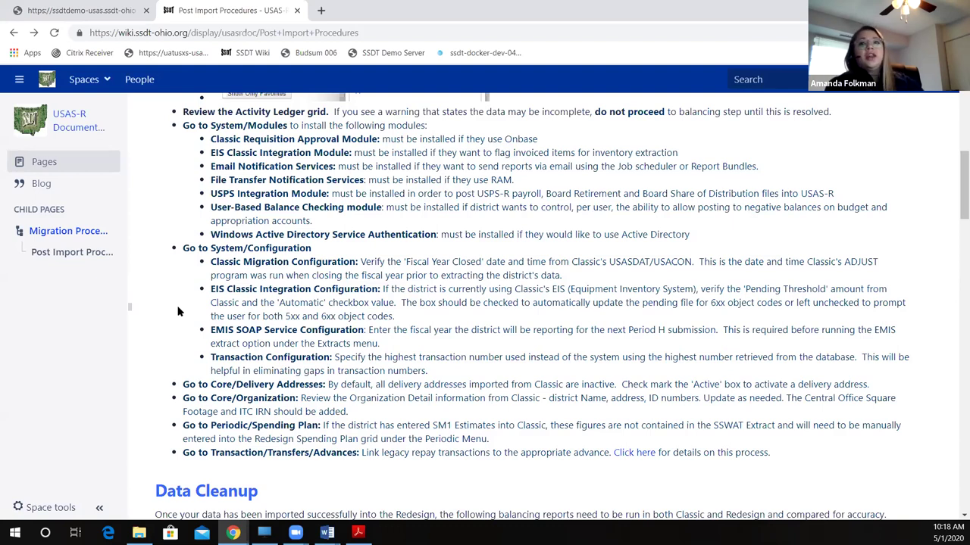
left_click(47, 17)
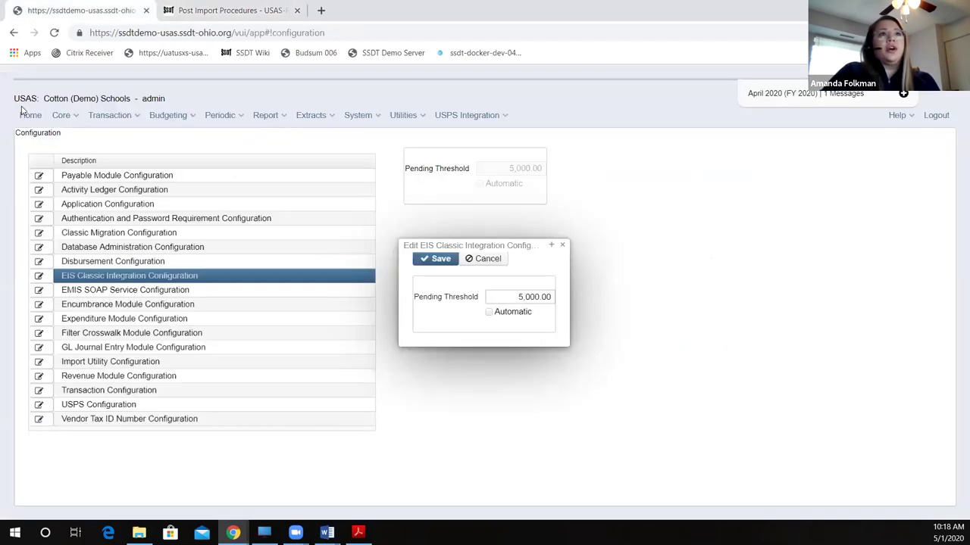
left_click(560, 248)
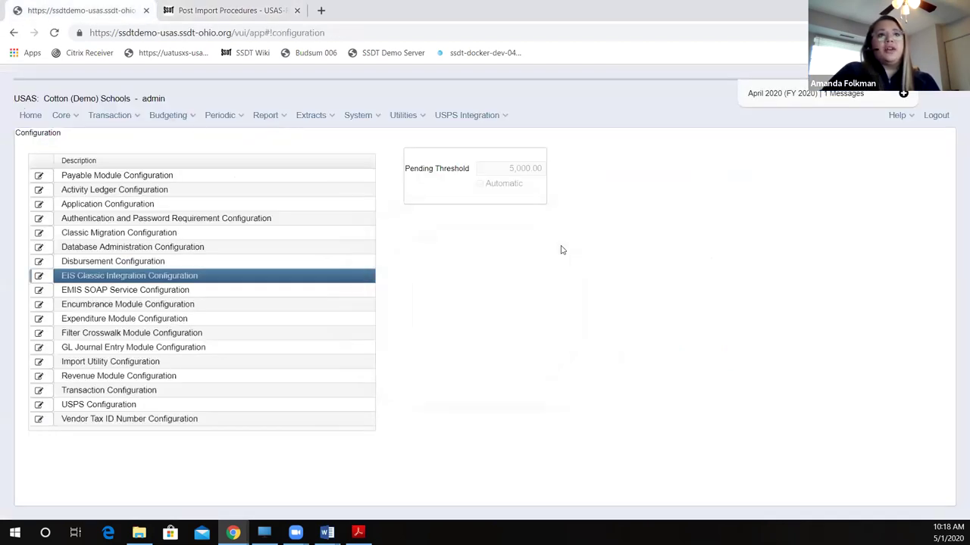
Step: Open the EMIS SOAP Service Configuration for editing and examine its Fiscal Year field
left_click(39, 292)
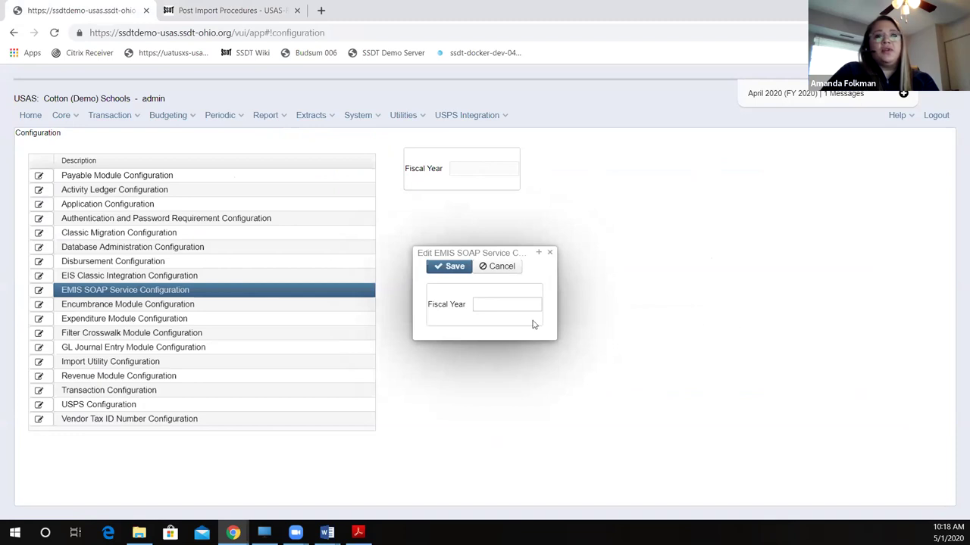
Step: Set the fiscal year in the EMIS SOAP Service Configuration to 2020, save it, and close its edit dialog
left_click(512, 306)
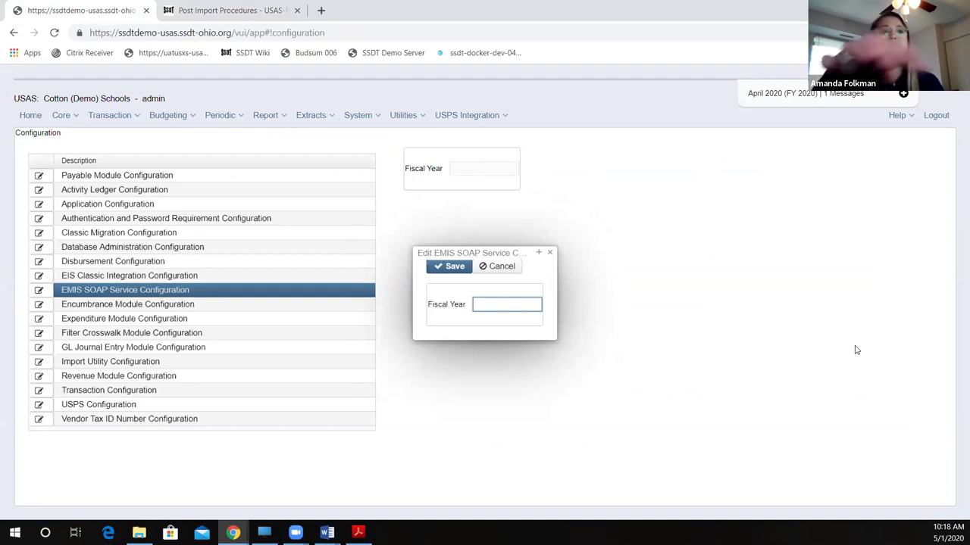
type("2")
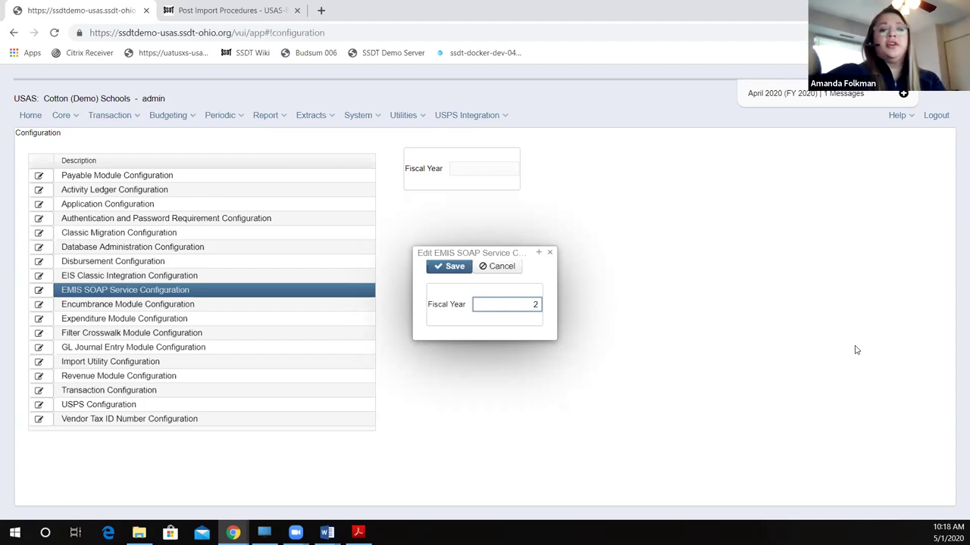
type("0")
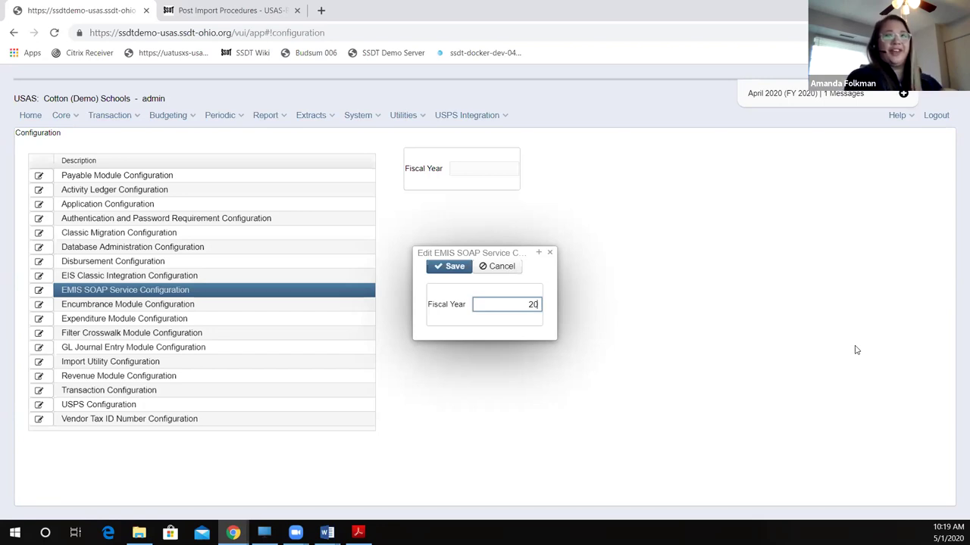
type("20")
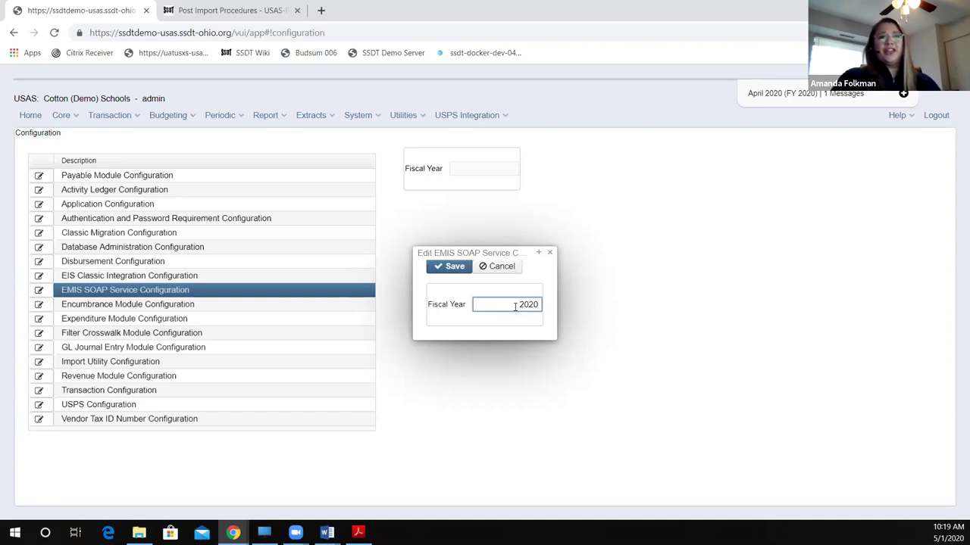
left_click(451, 267)
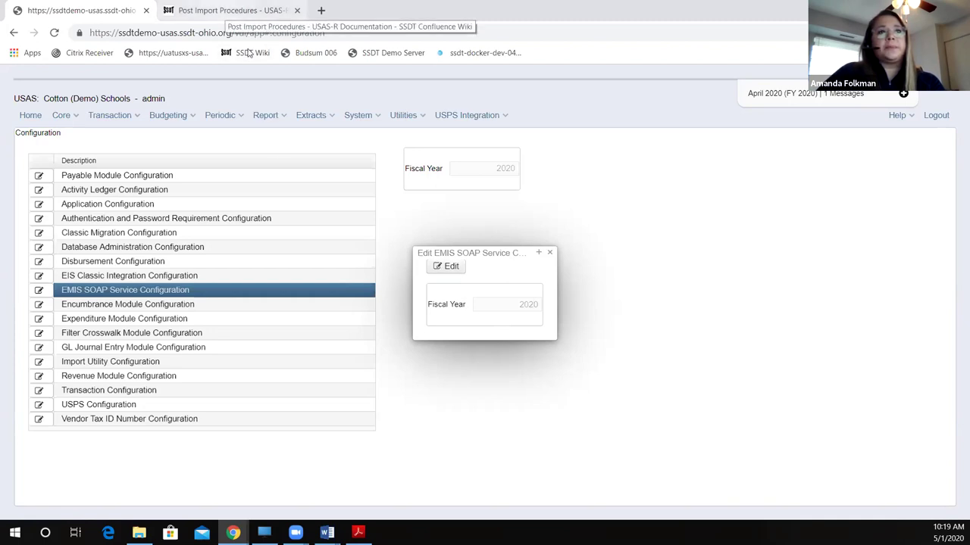
key("ctrl+Tab")
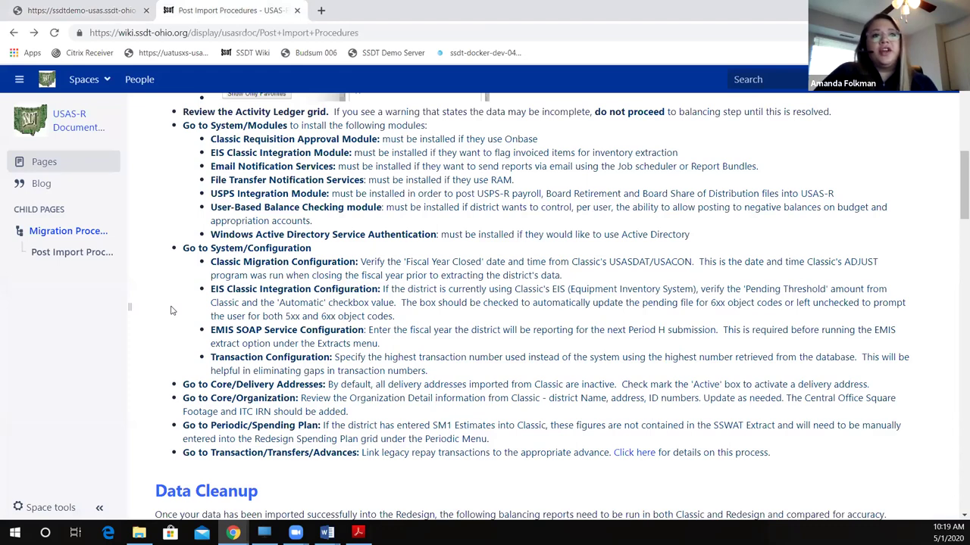
left_click(95, 12)
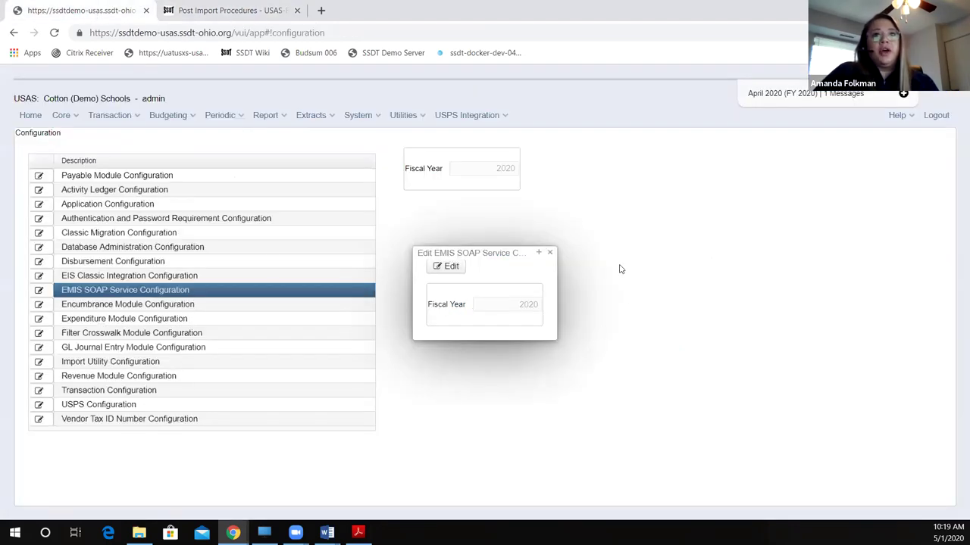
left_click(550, 253)
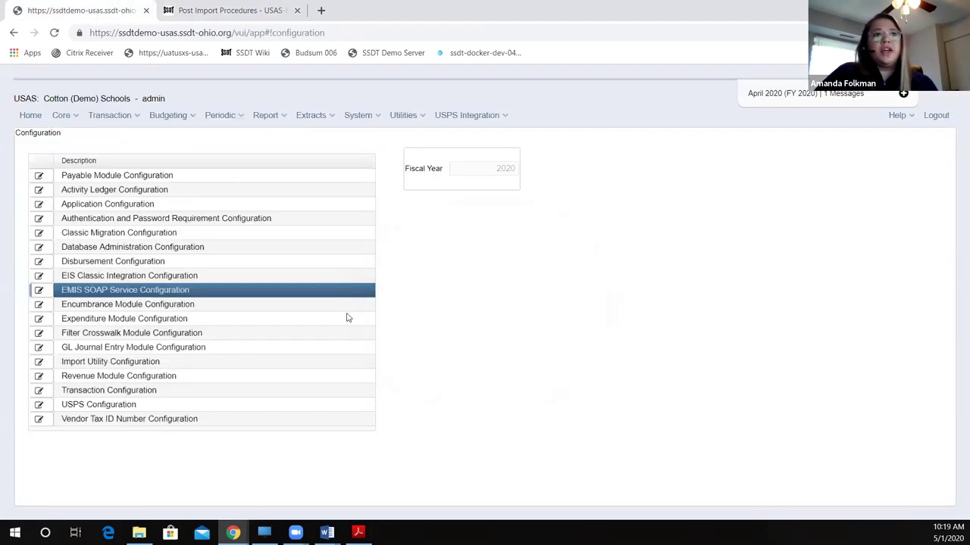
Step: Review the highest number settings in the Transaction Configuration, close it unchanged, and consult the Post Import Procedures page
left_click(44, 393)
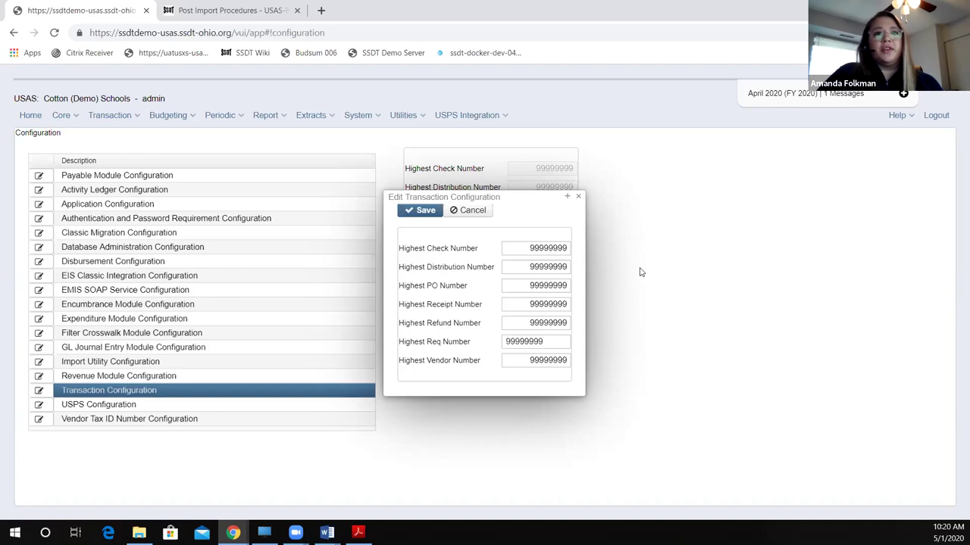
left_click(578, 199)
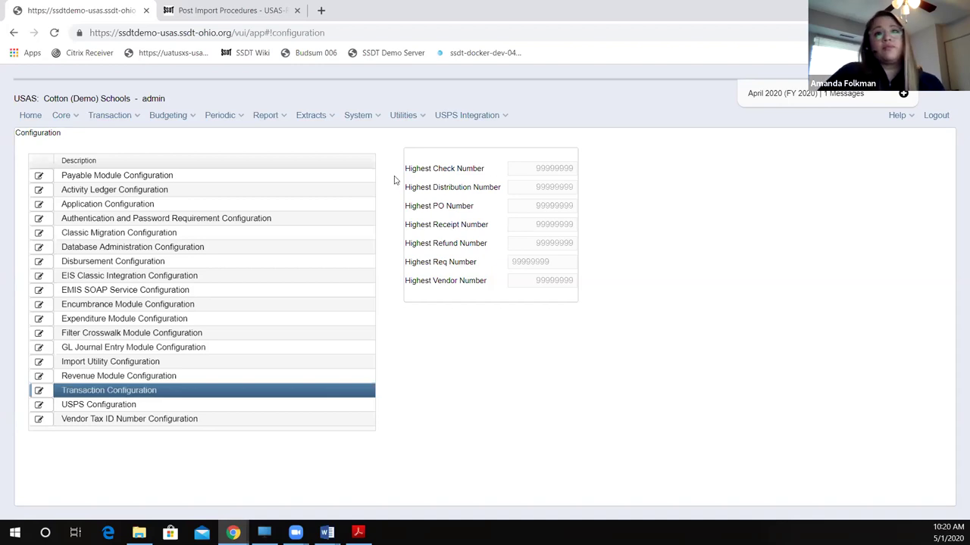
left_click(182, 10)
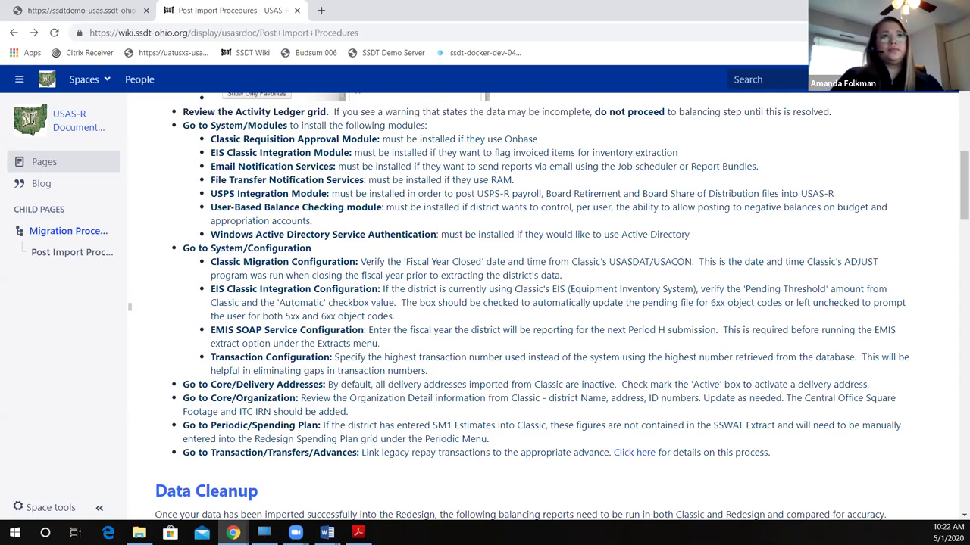
left_click(92, 19)
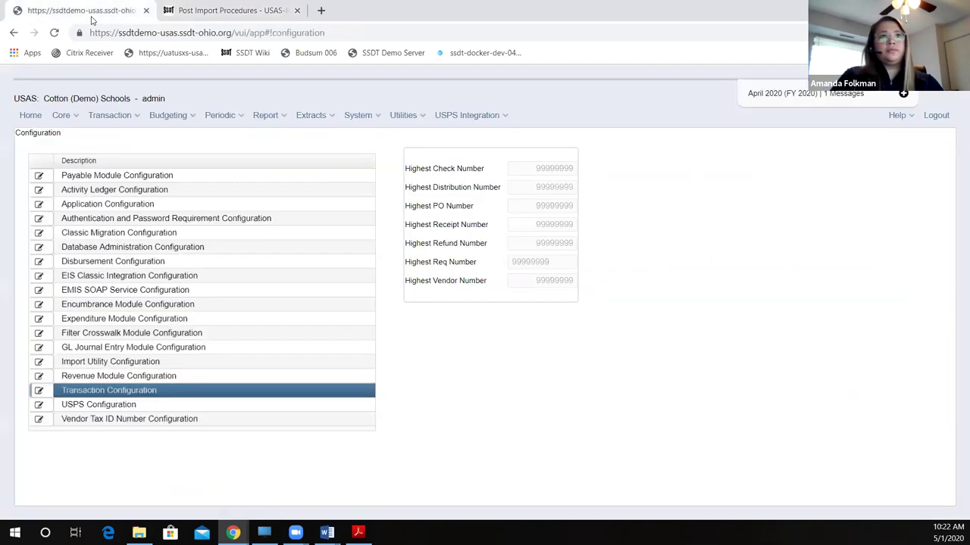
Step: Review the Delivery Addresses grid and the Organization Detail record down to Central Office Square Footage and ITC IRN
left_click(64, 118)
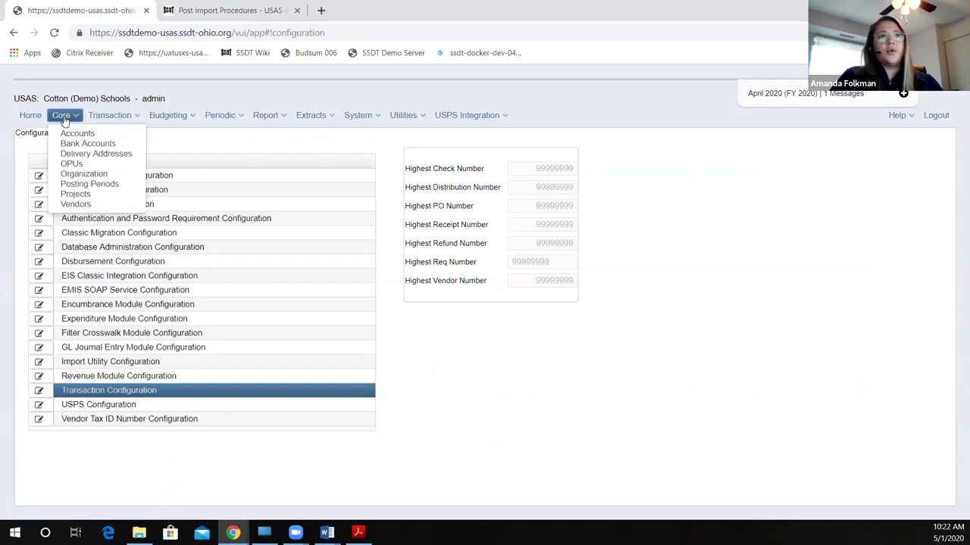
left_click(81, 153)
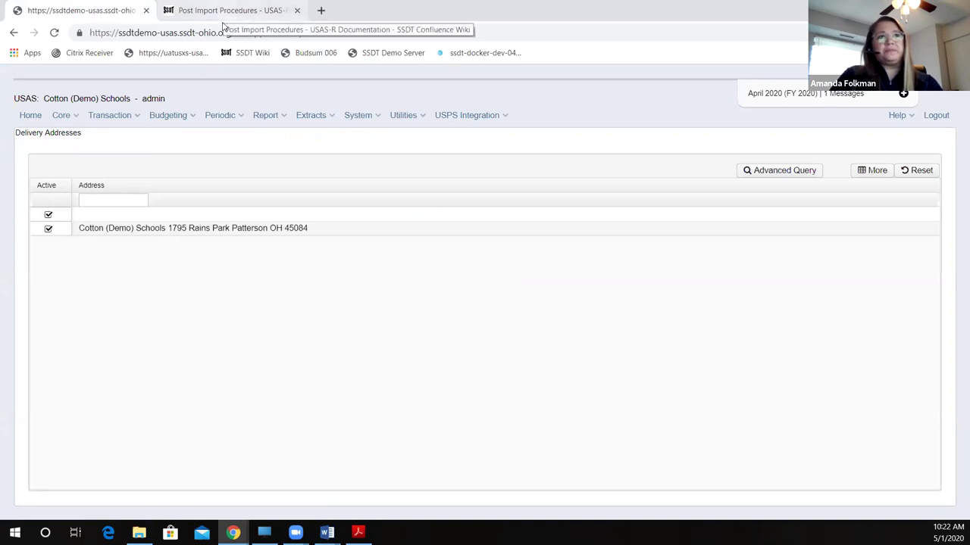
left_click(60, 115)
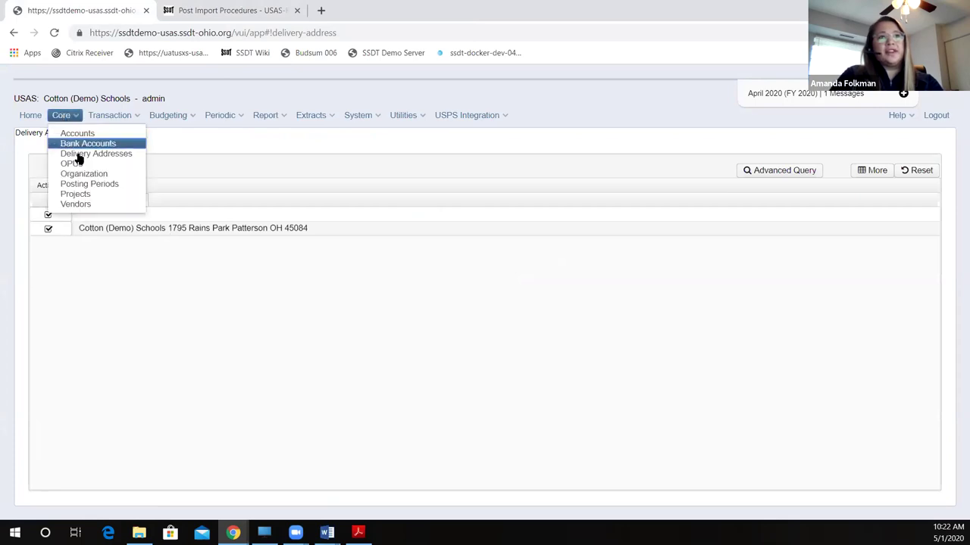
left_click(83, 174)
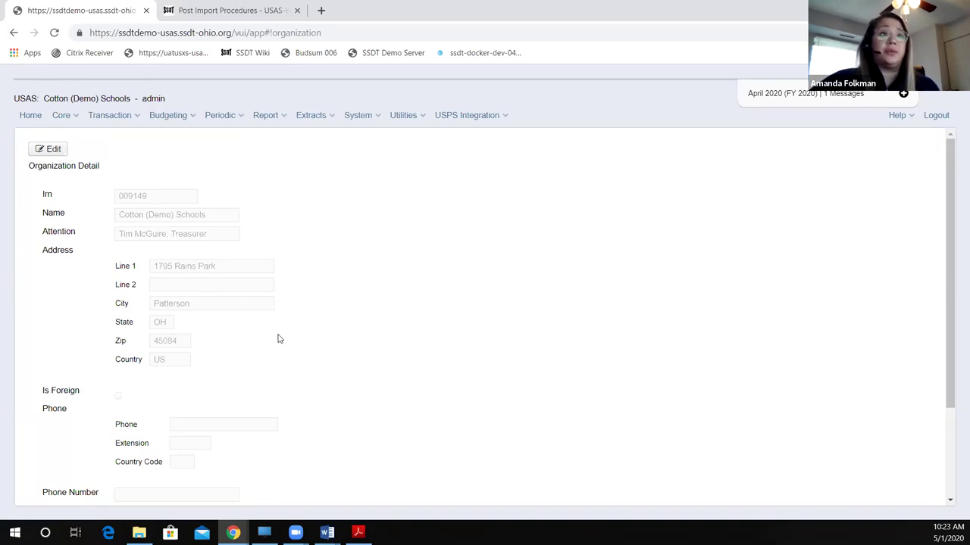
scroll(278, 339, "down", 3)
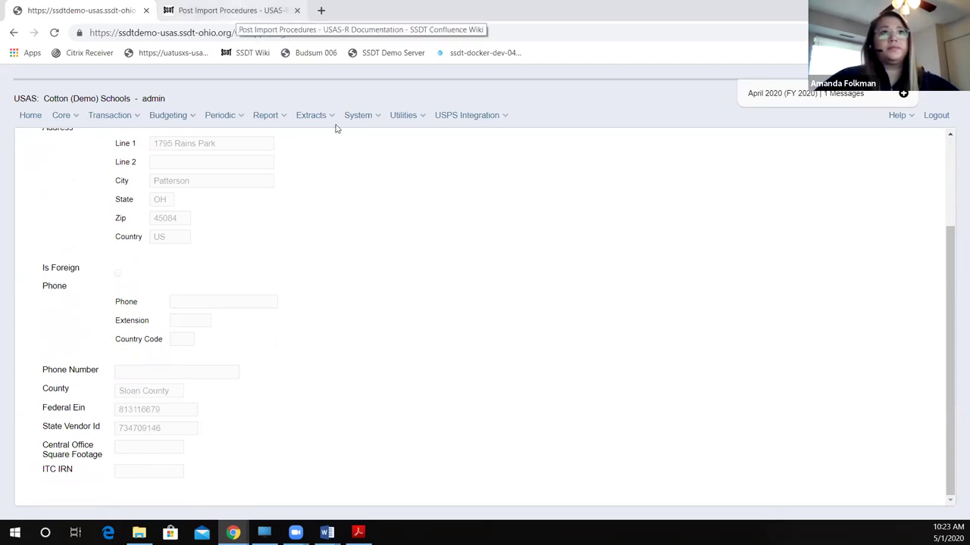
Step: Consult the Post Import Procedures page and open the Spending Plan grid in USAS
key("ctrl+Tab")
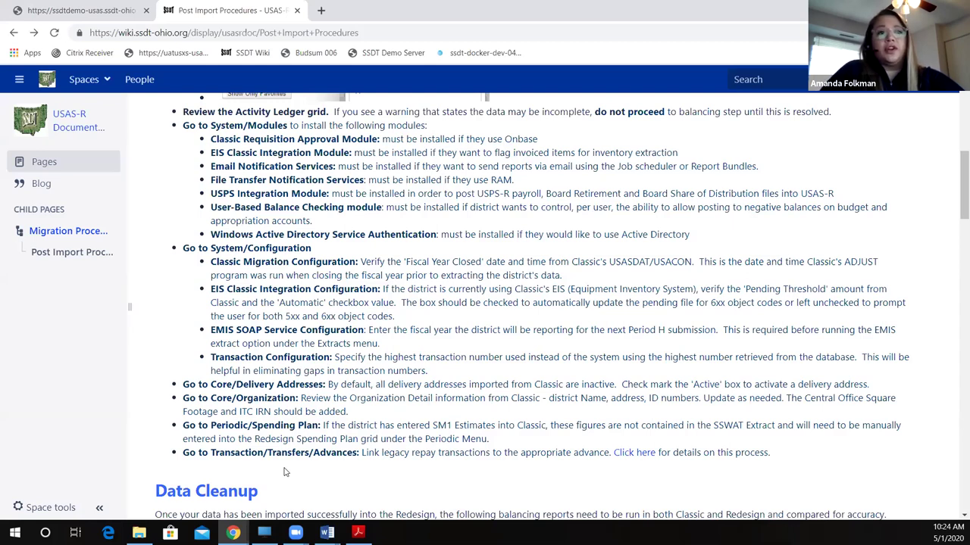
left_click(54, 10)
left_click(224, 118)
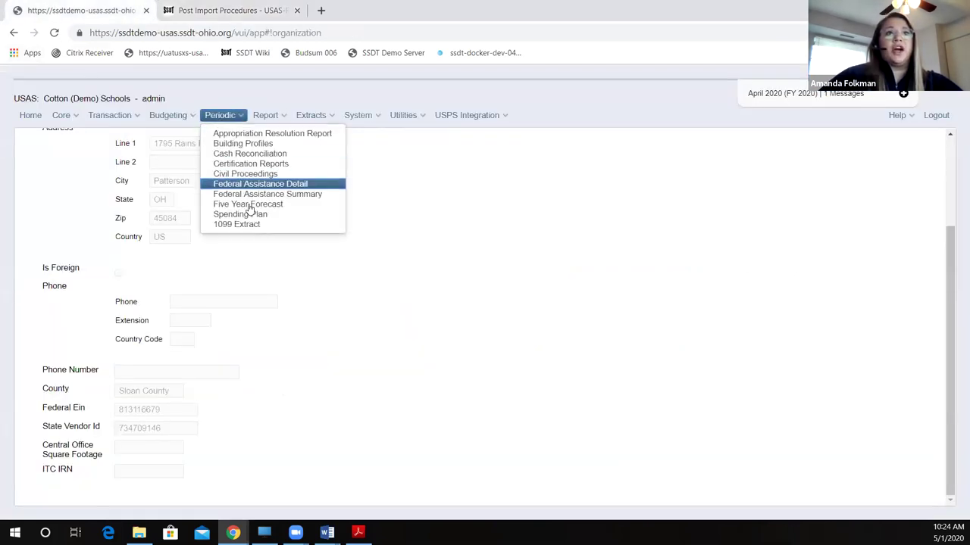
left_click(252, 217)
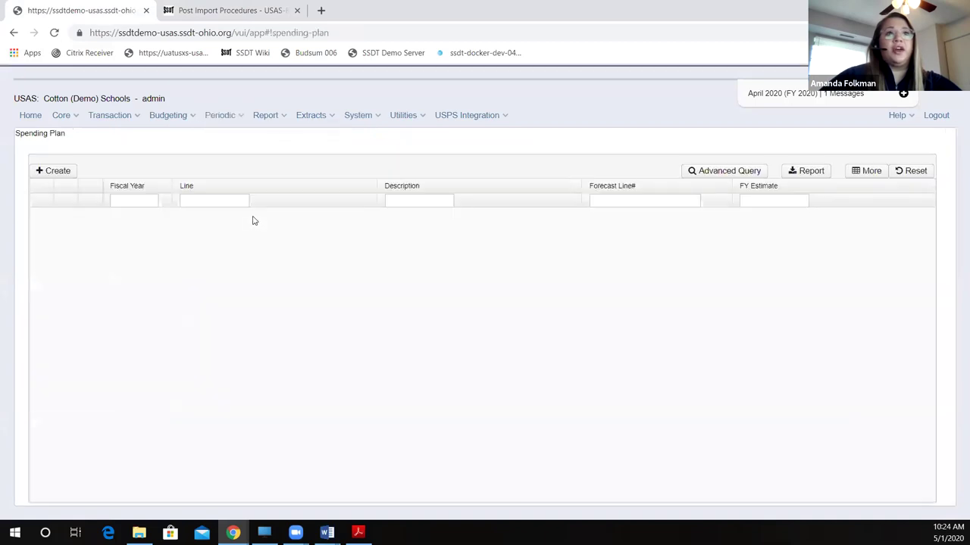
Step: Examine the form for a new spending plan line, including its fiscal year, ODE line and Create New options, and close it unsaved
left_click(57, 172)
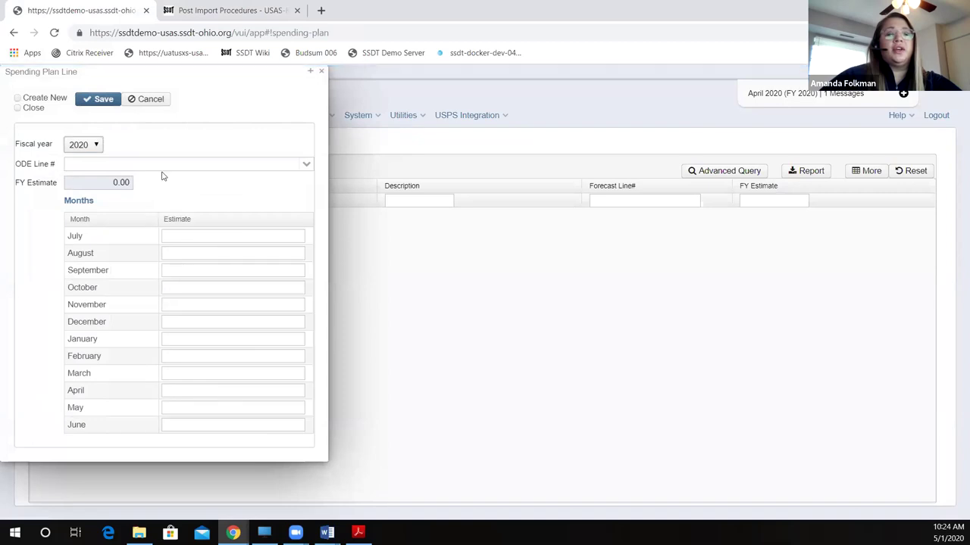
left_click(95, 146)
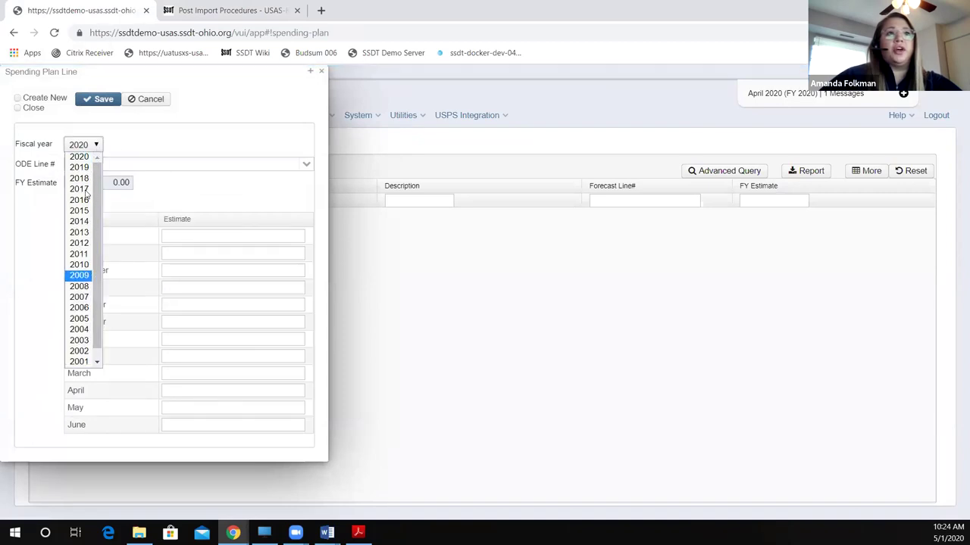
left_click(79, 156)
left_click(308, 163)
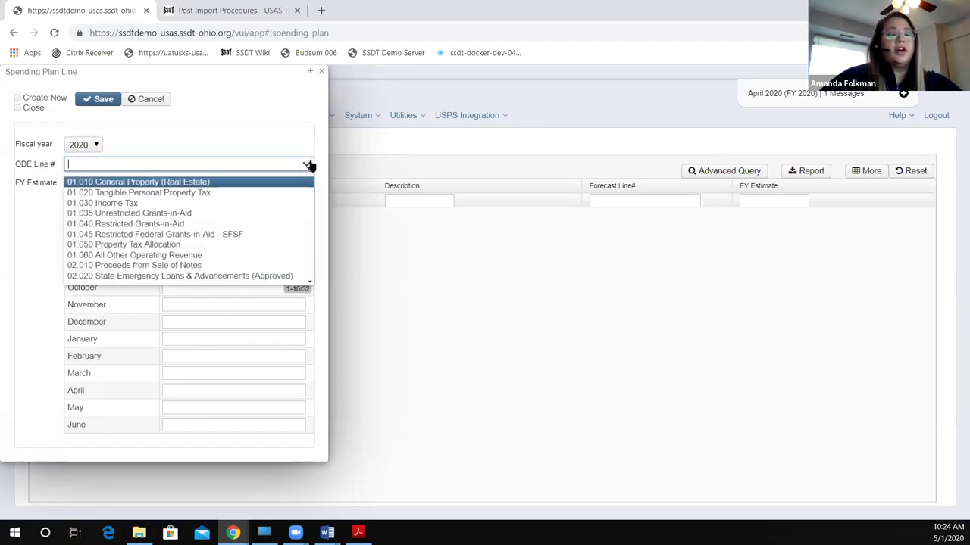
left_click(285, 158)
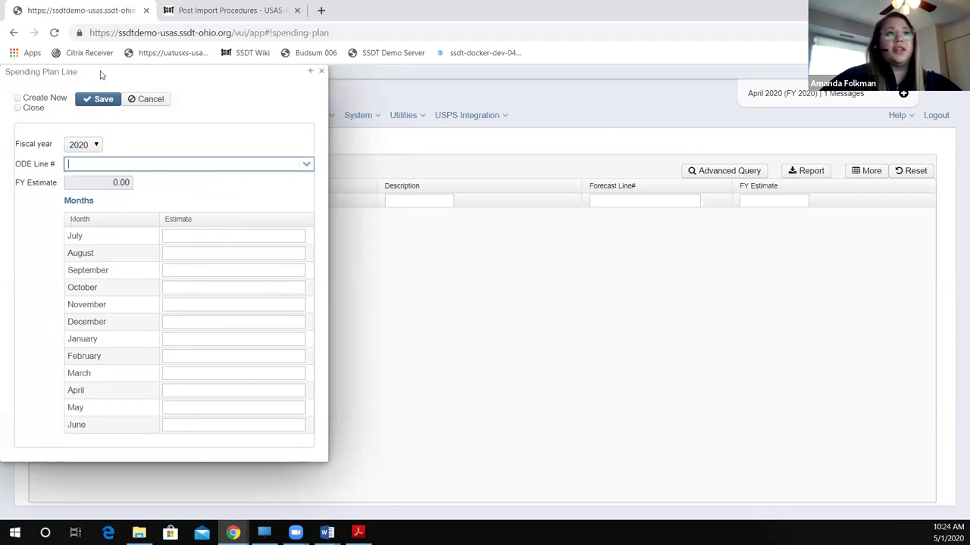
left_click(18, 100)
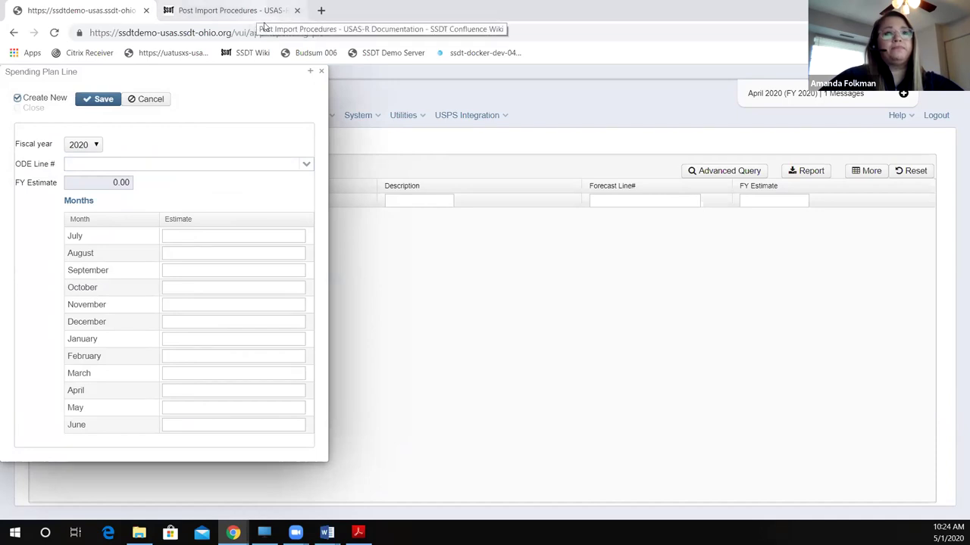
left_click(321, 72)
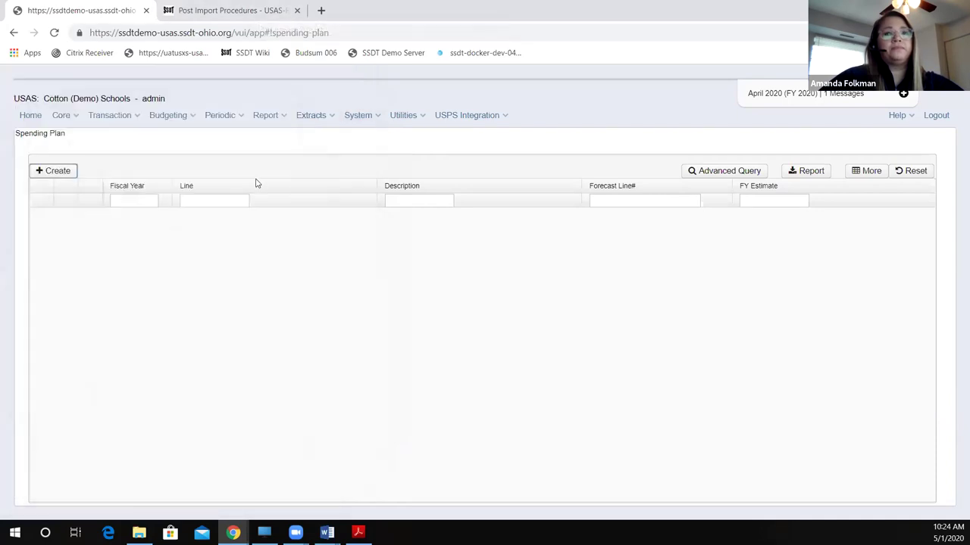
Step: Consult the Transfers/Advances instructions in the Post Import Procedures and open the Transfers/Advances grid in USAS
left_click(228, 25)
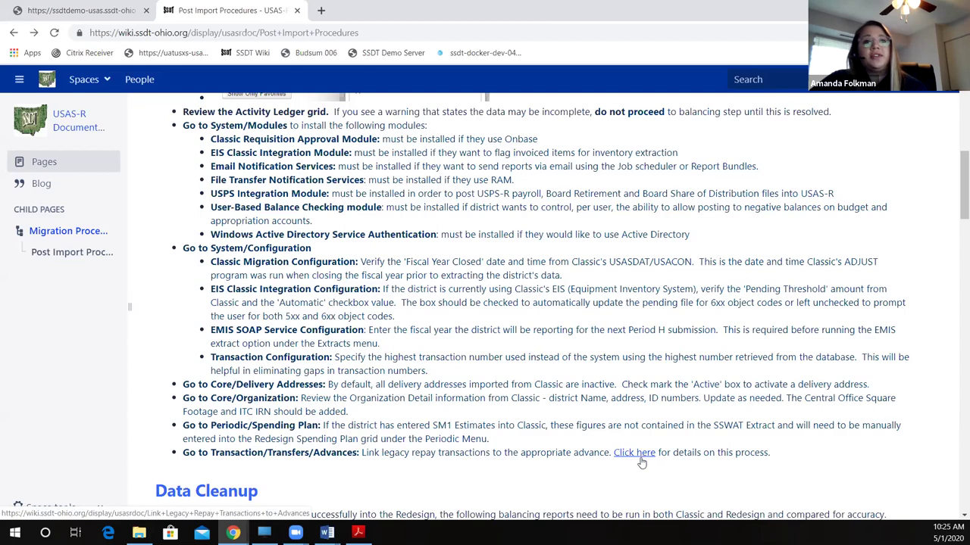
left_click(77, 6)
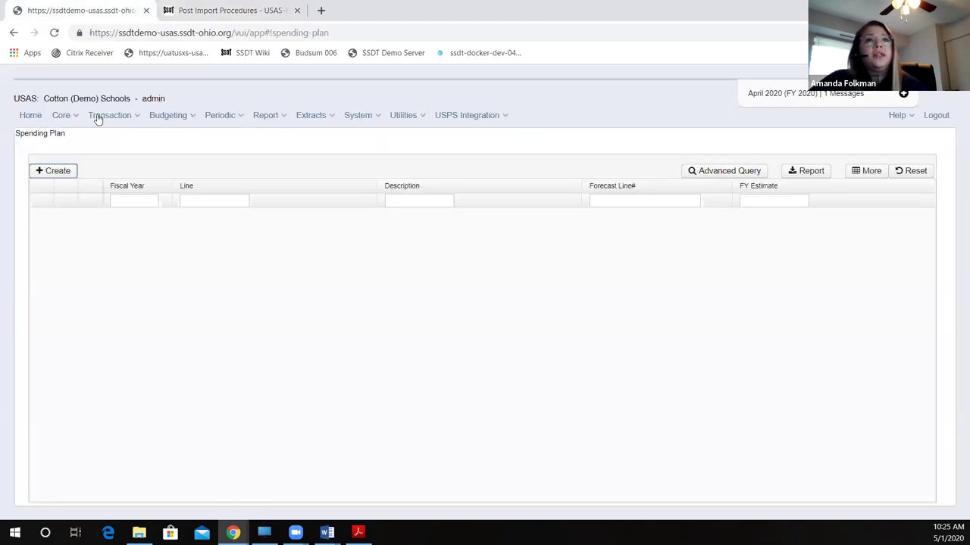
left_click(104, 122)
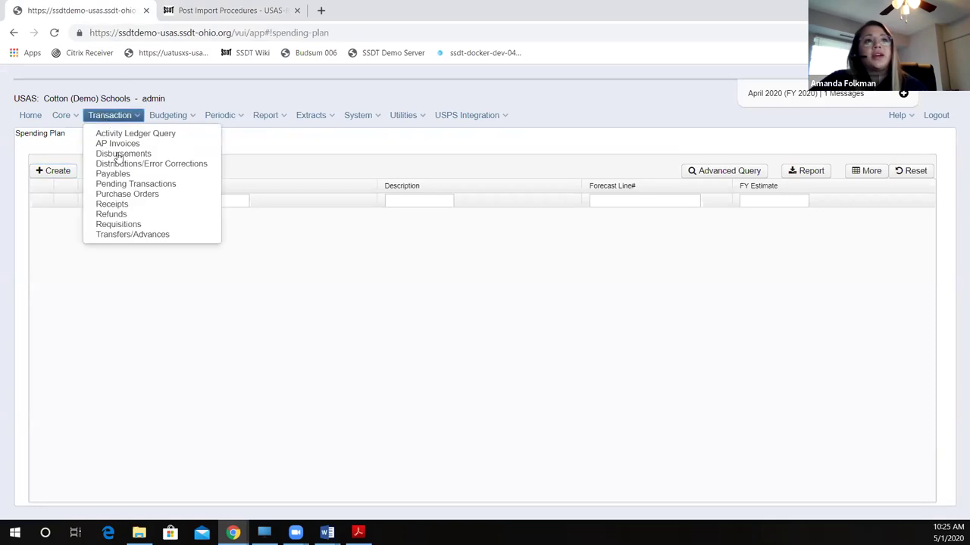
left_click(133, 236)
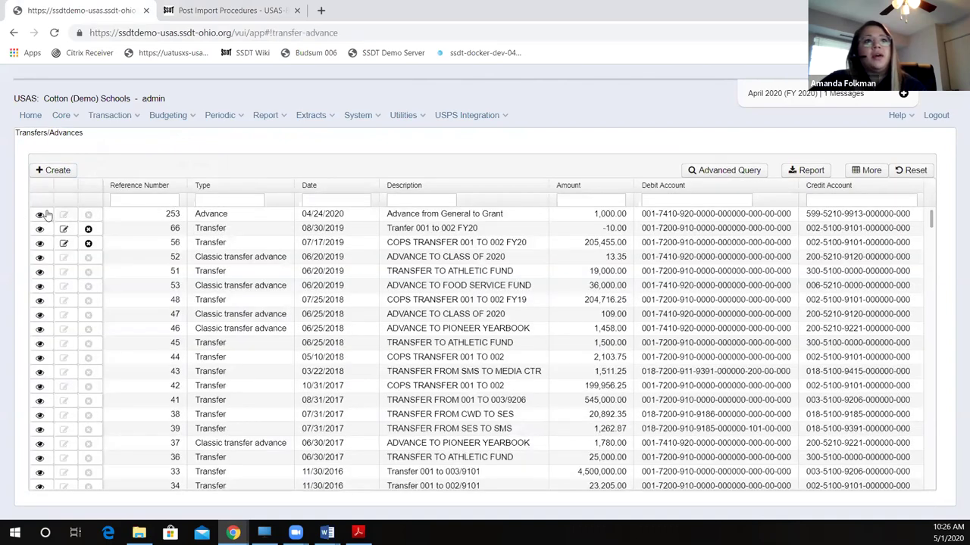
Step: View the details and repayments of the advance from General to Grant, and close the record
left_click(39, 215)
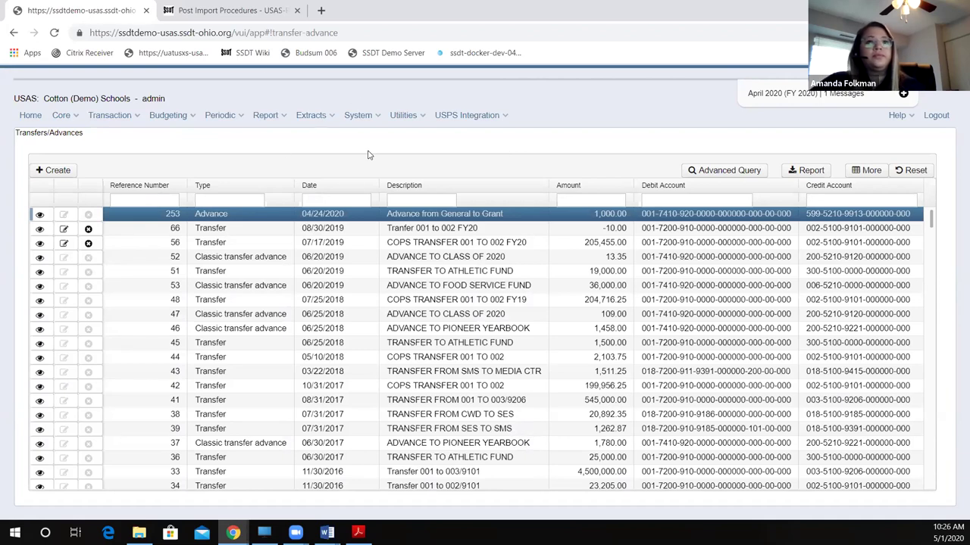
double_click(596, 213)
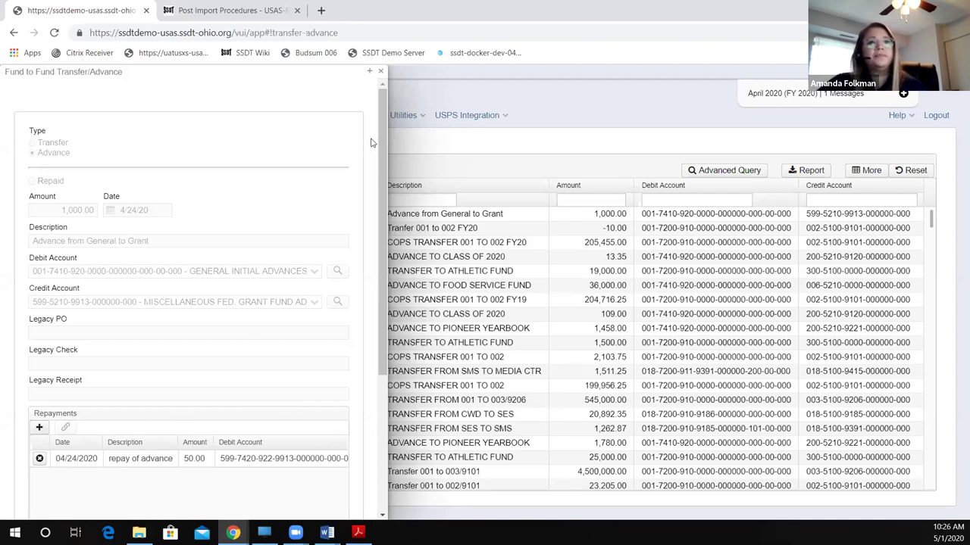
left_click(381, 73)
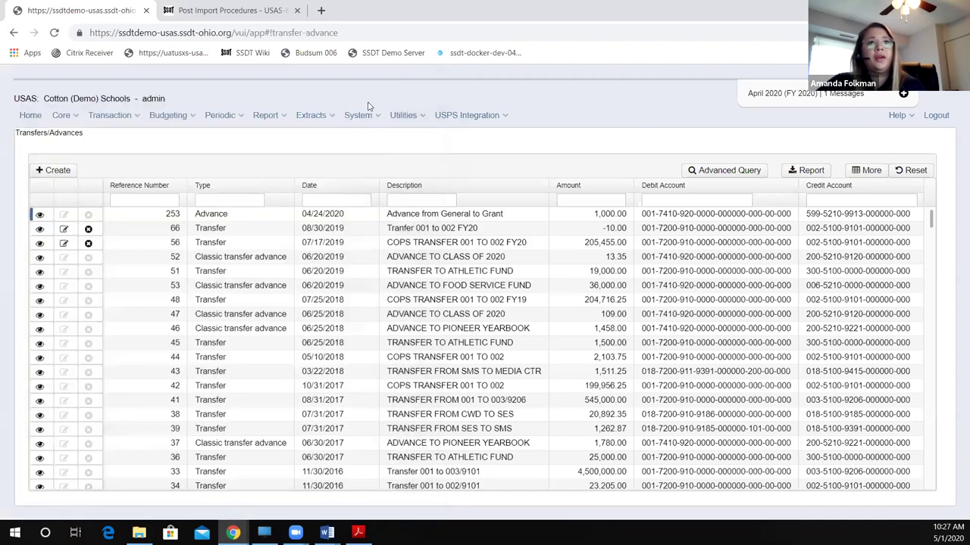
Step: Open the USAS-R Documentation home page from the SSDT Wiki in a new browser tab
left_click(228, 10)
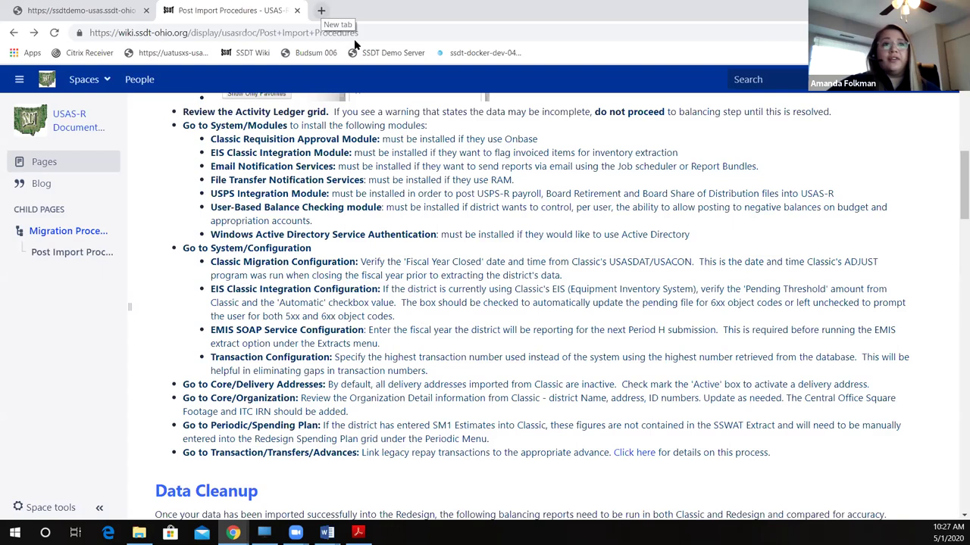
left_click(321, 11)
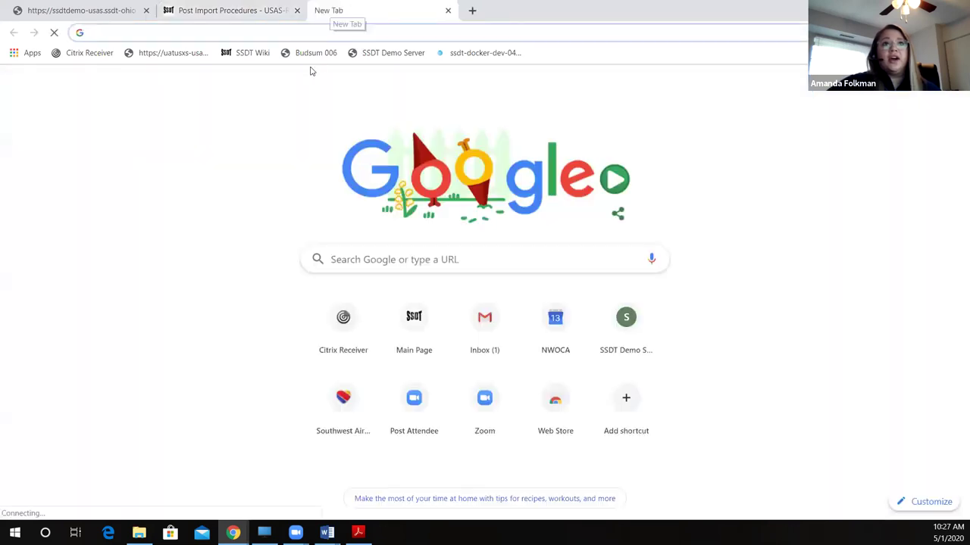
left_click(247, 52)
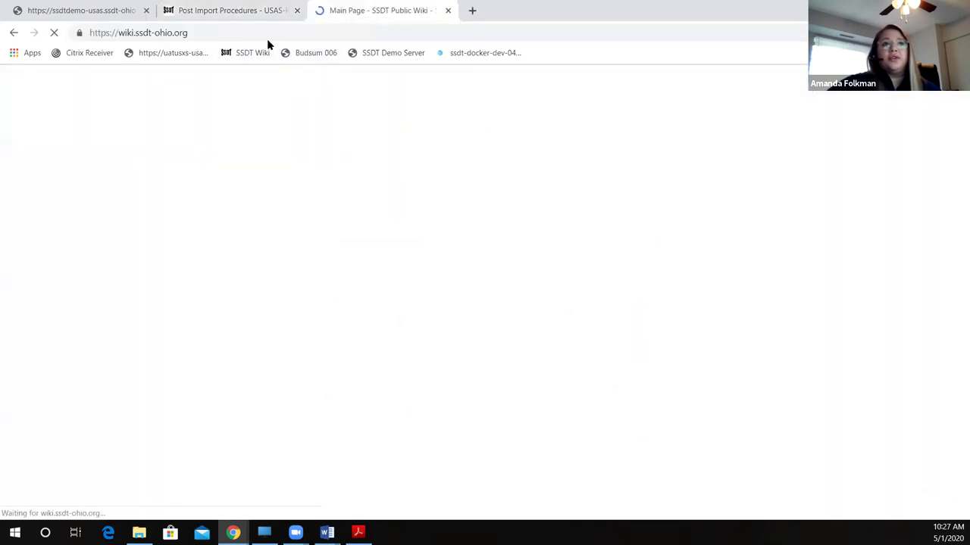
scroll(242, 429, "down", 1)
scroll(242, 429, "down", 2)
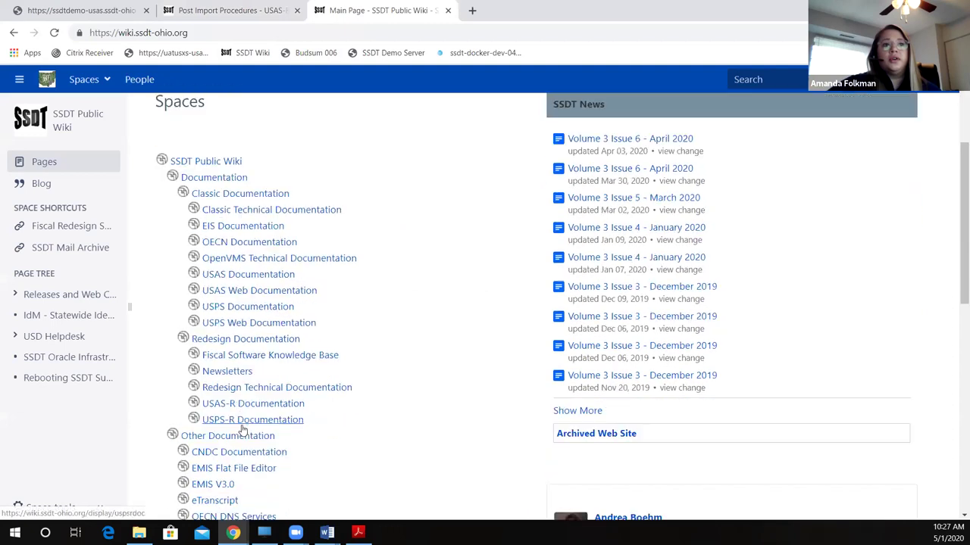
left_click(232, 407)
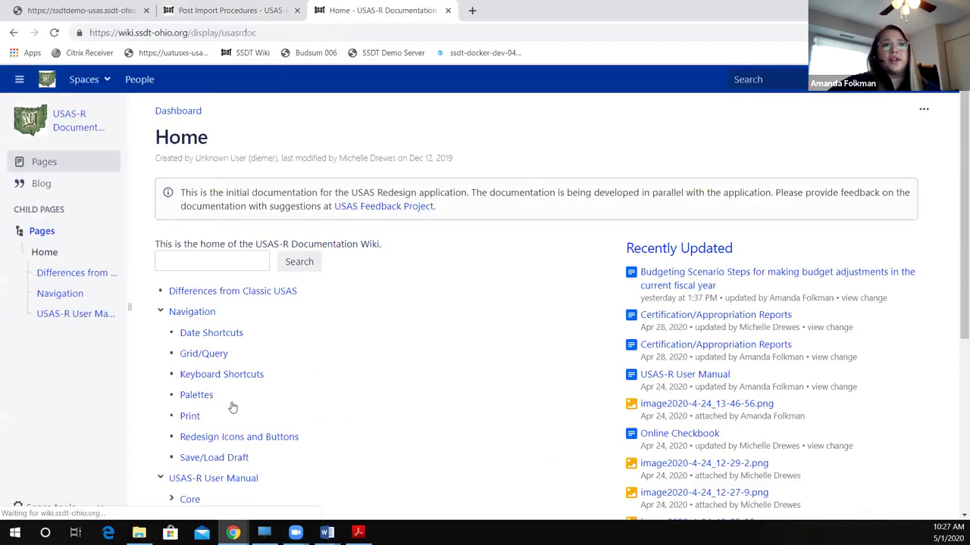
Step: Open the File Import page under Utilities in the USAS-R User Manual and read the Monthly/Fiscal Year CD import and Zip Archive File instructions
scroll(224, 403, "down", 4)
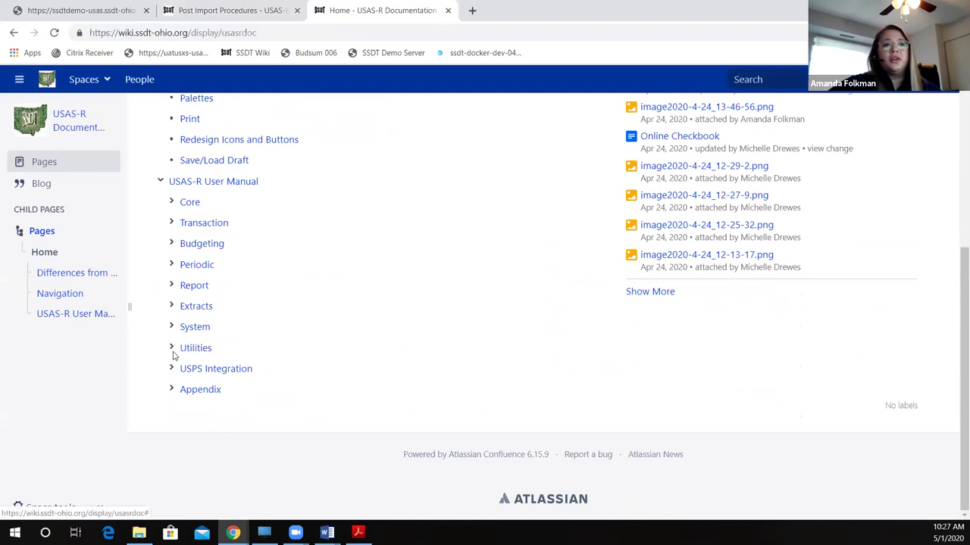
left_click(171, 348)
scroll(639, 319, "down", 2)
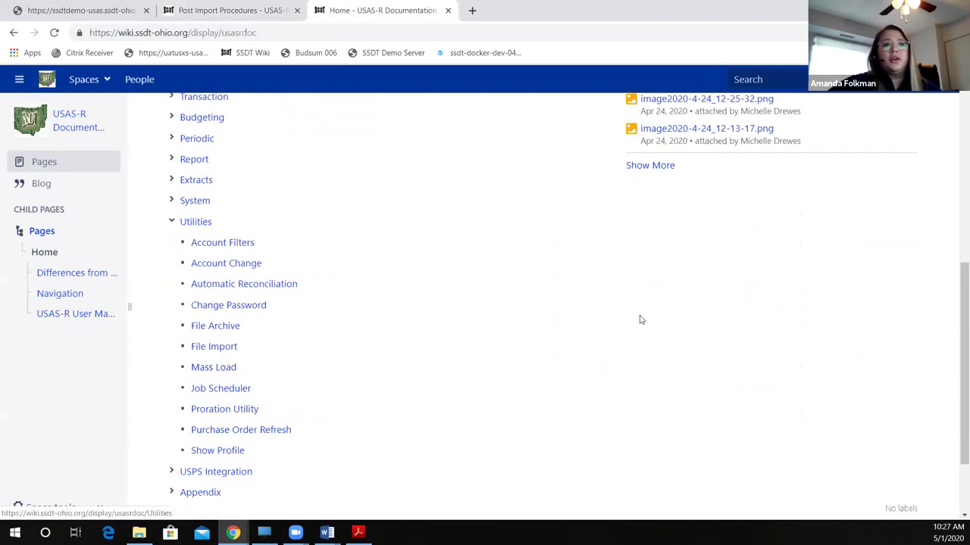
left_click(225, 350)
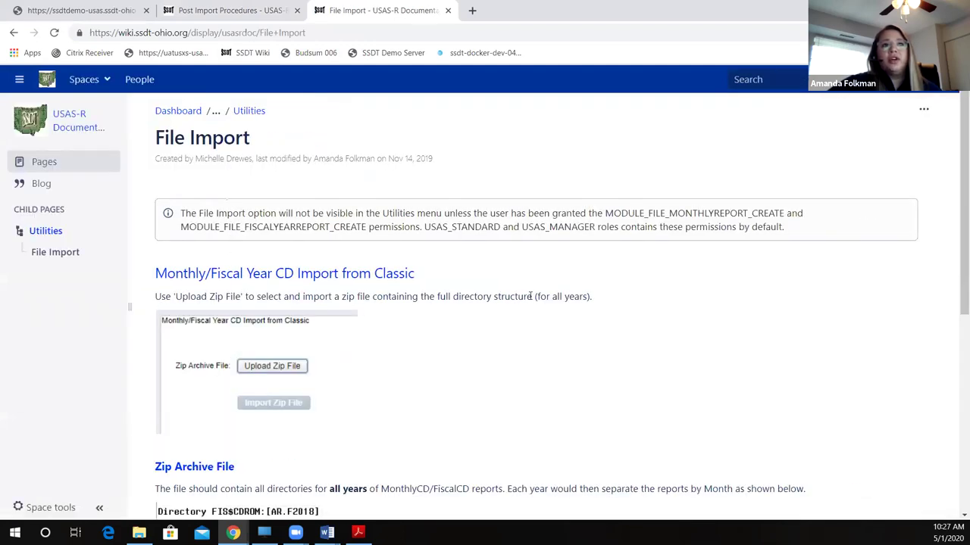
scroll(528, 301, "down", 2)
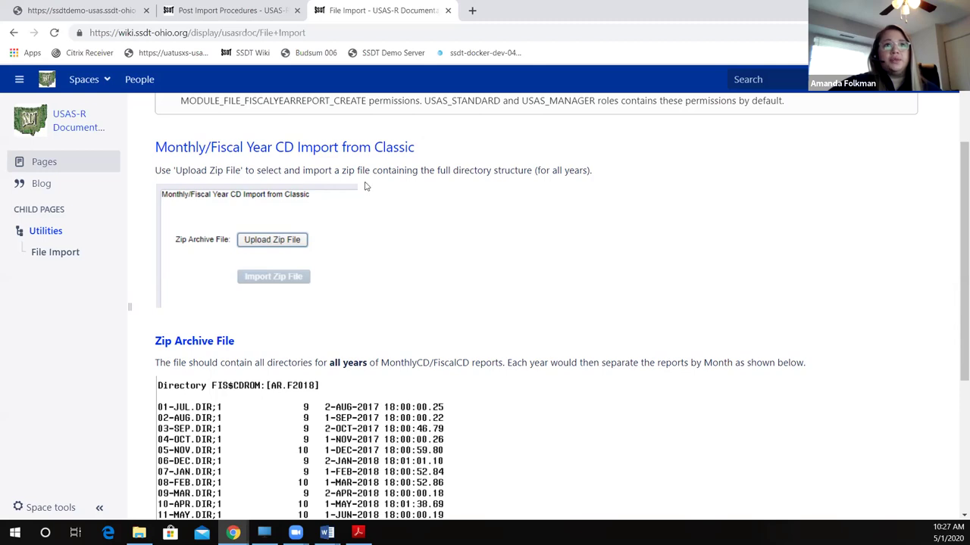
scroll(396, 212, "up", 1)
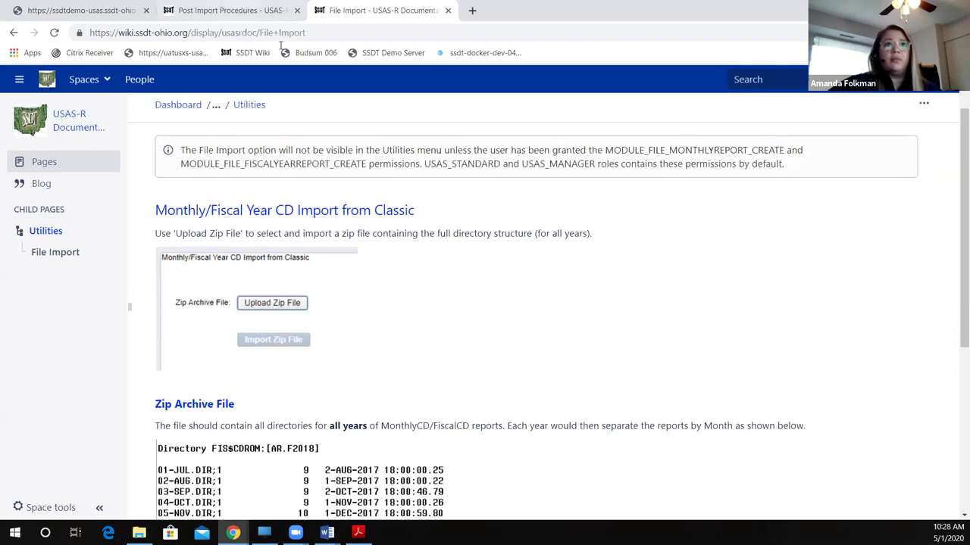
Step: Return to the Post Import Procedures page and review the Application Setup checklist and the Data Cleanup section on Carry Over Encumbrances
key("ctrl+shift+Tab")
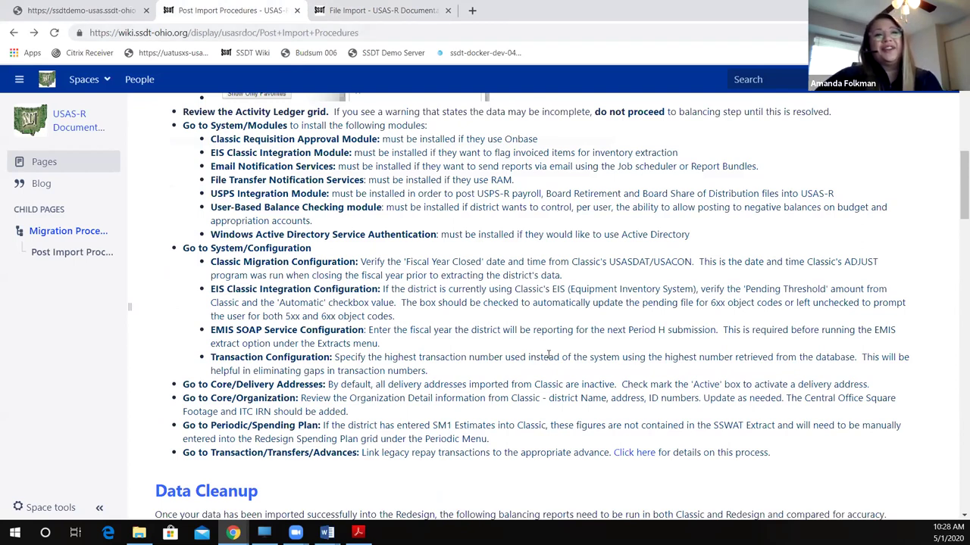
scroll(468, 275, "up", 1)
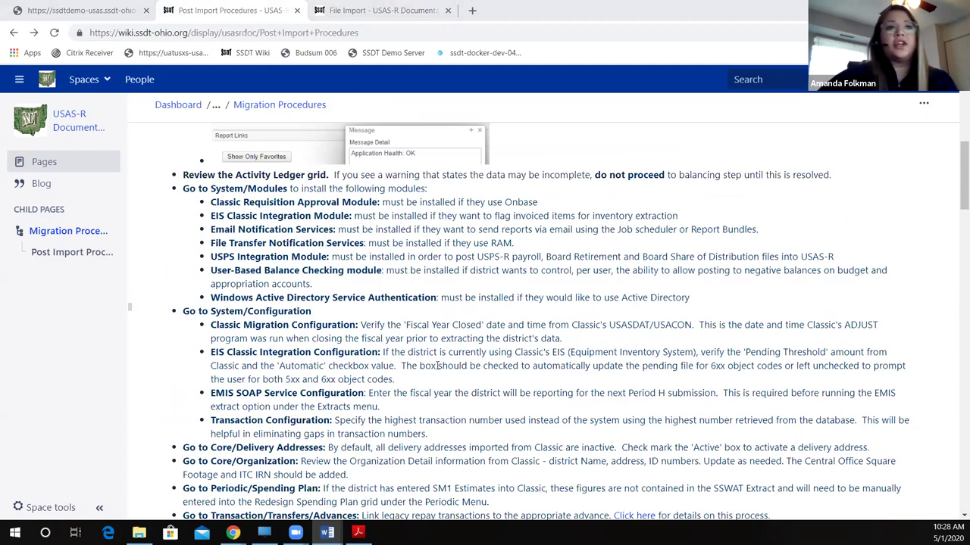
scroll(461, 372, "down", 1)
scroll(461, 373, "down", 3)
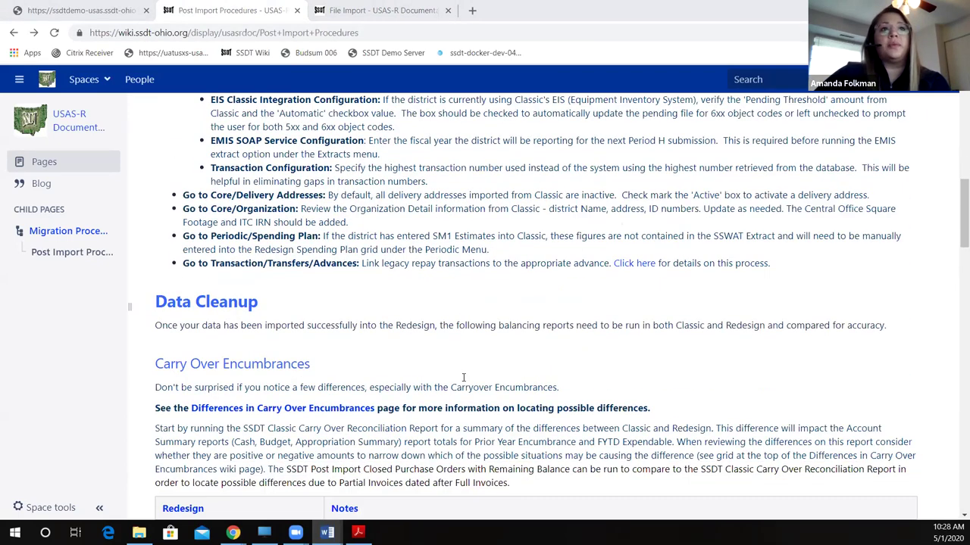
scroll(463, 377, "down", 1)
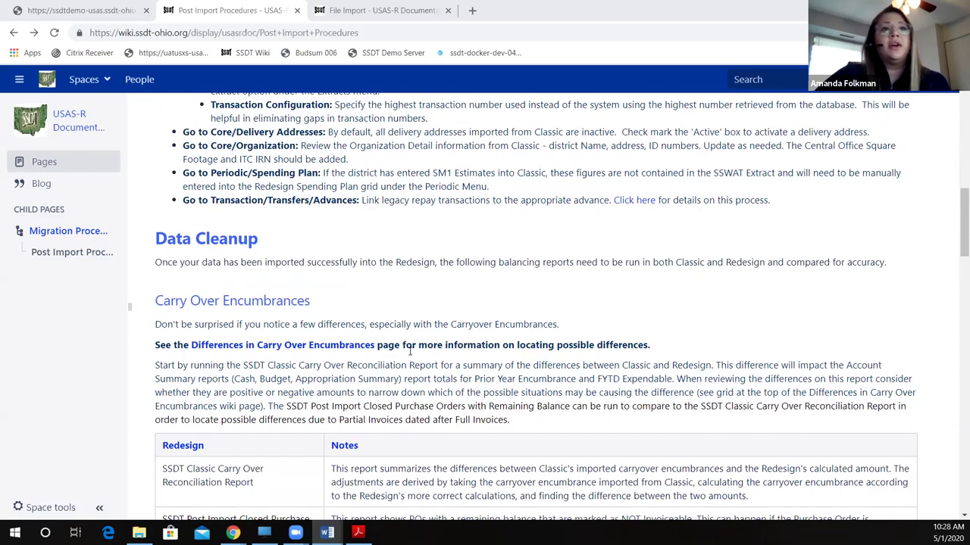
scroll(410, 351, "up", 5)
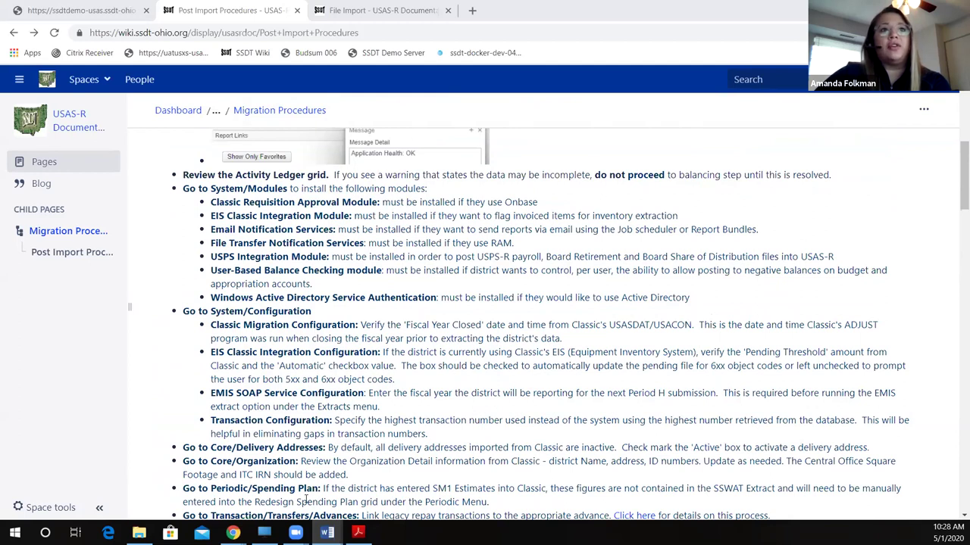
scroll(449, 345, "up", 3)
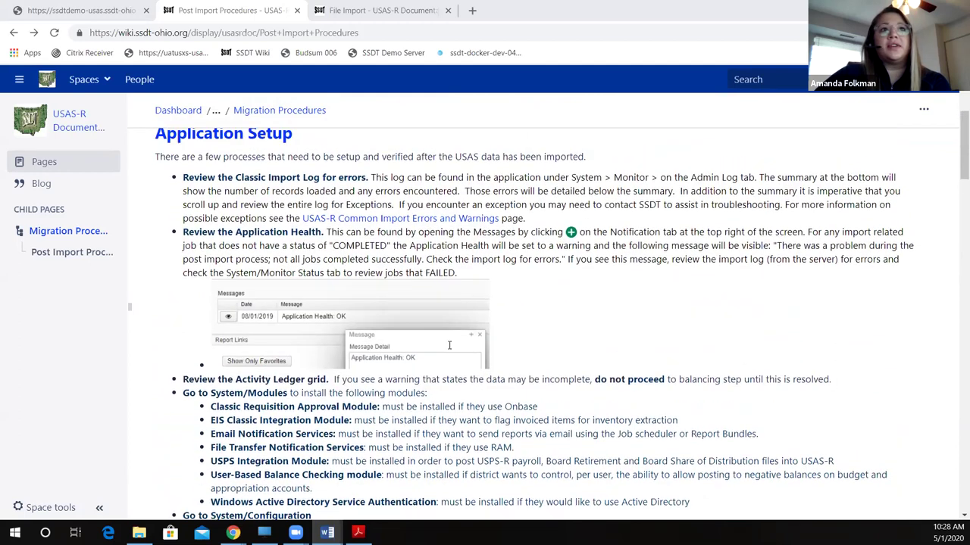
scroll(450, 346, "up", 1)
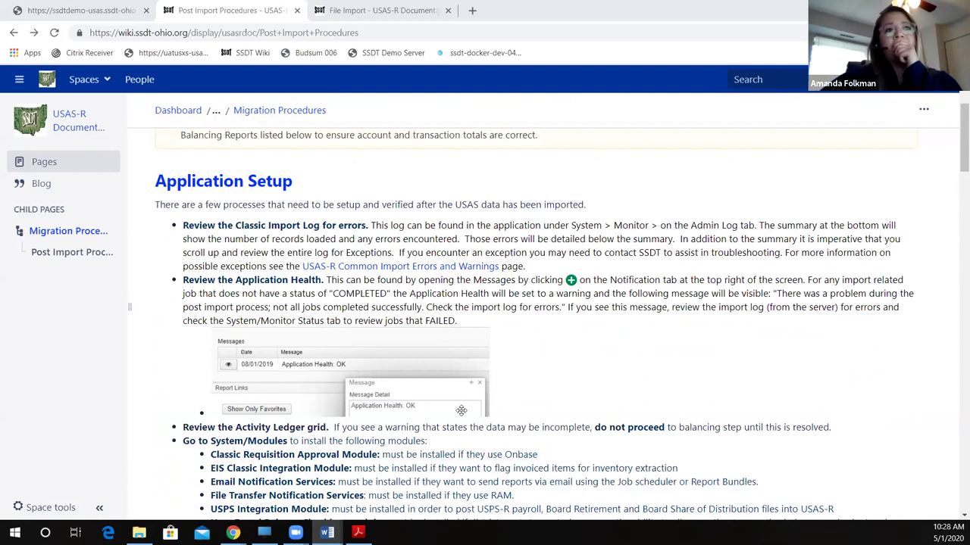
scroll(462, 412, "down", 1)
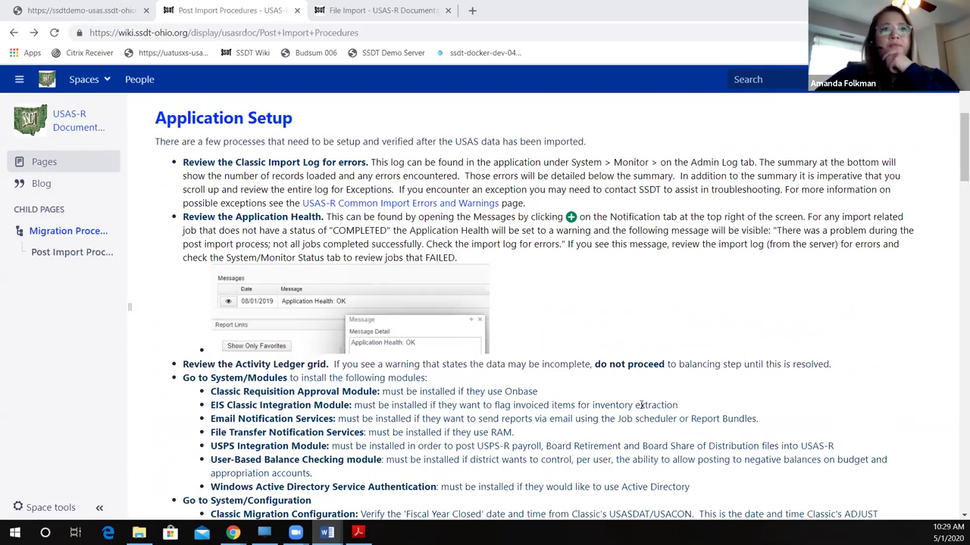
scroll(911, 301, "down", 1)
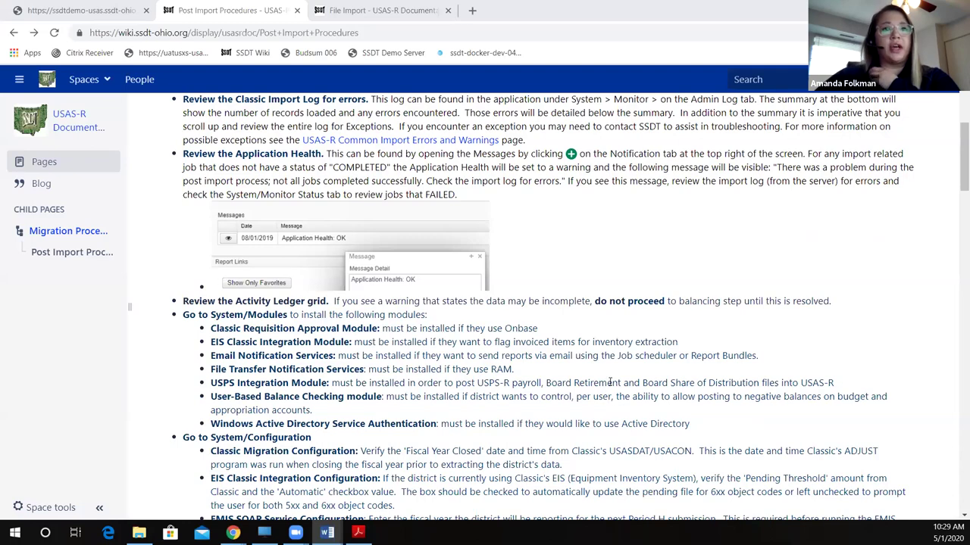
scroll(610, 382, "down", 6)
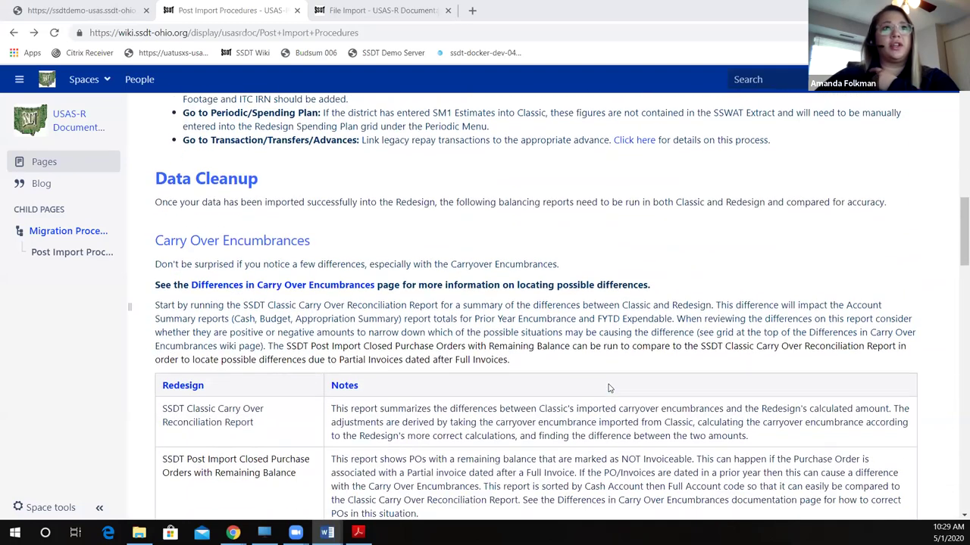
scroll(610, 387, "down", 2)
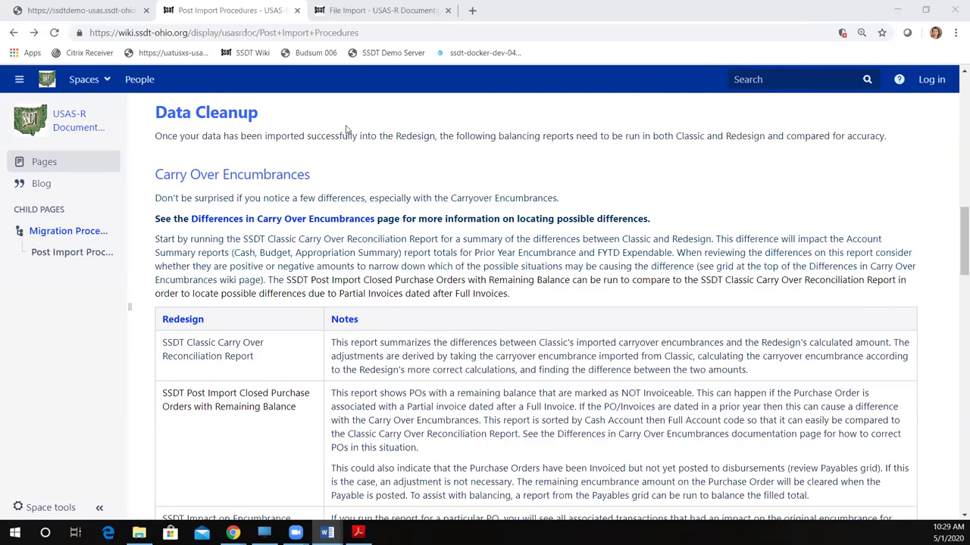
Step: Go back from the File Import page to the USAS-R Documentation home and locate File Import in the user manual's Utilities section
key("ctrl+Tab")
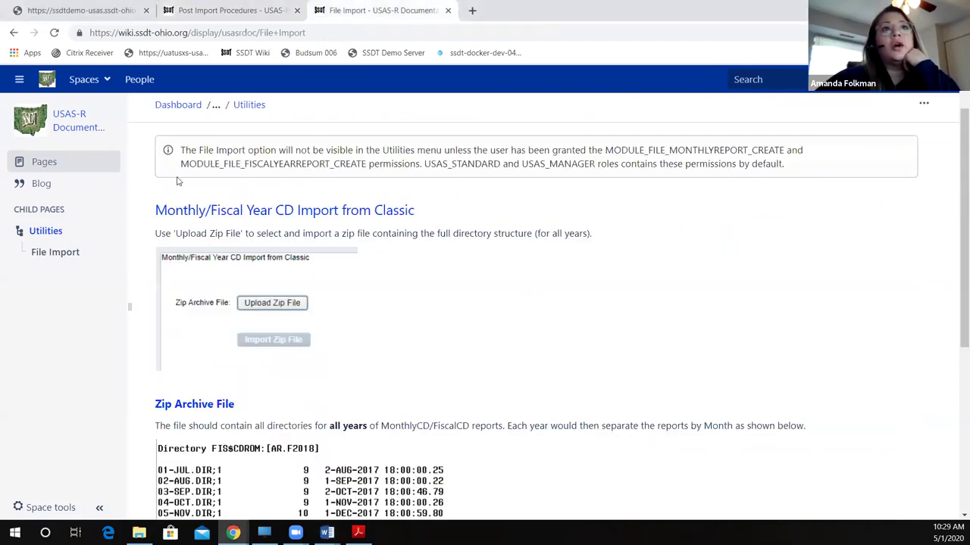
scroll(228, 112, "up", 2)
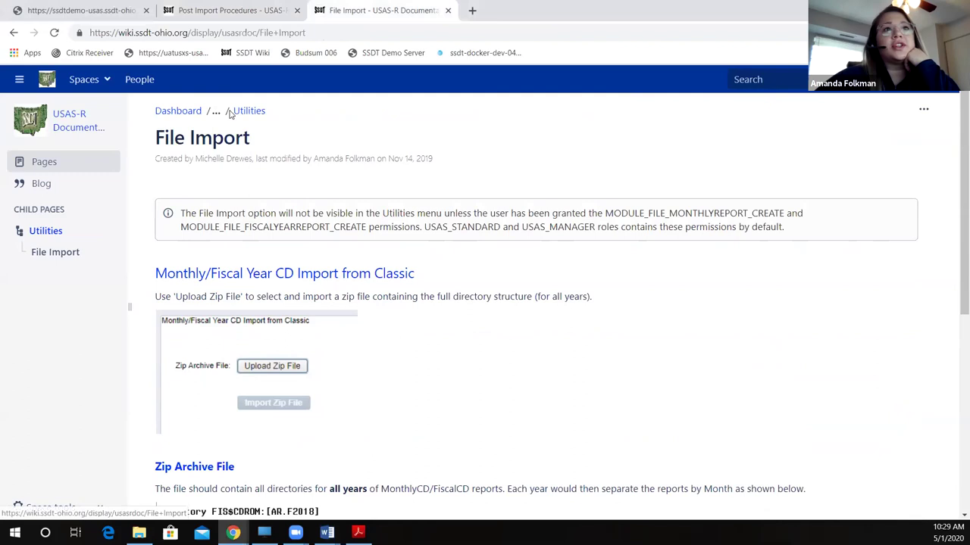
left_click(62, 127)
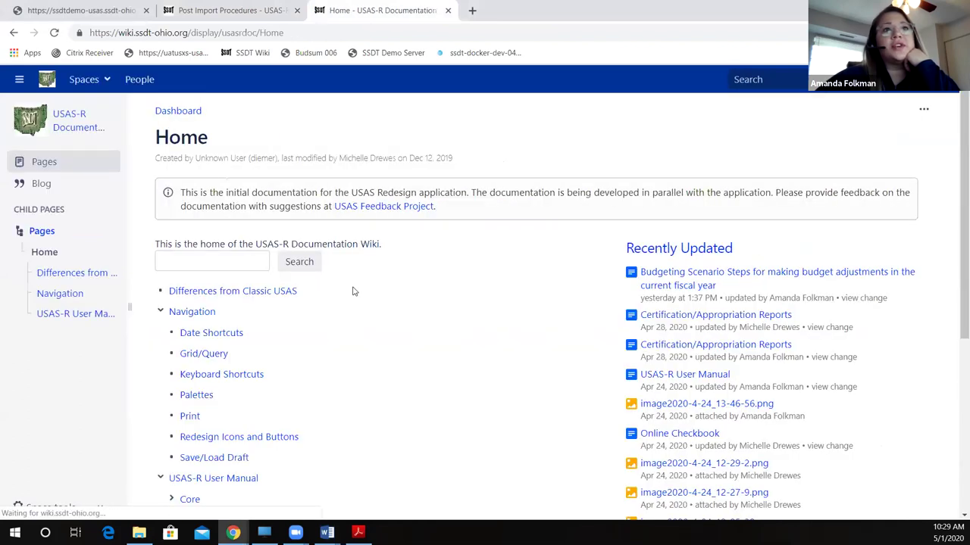
scroll(352, 291, "down", 3)
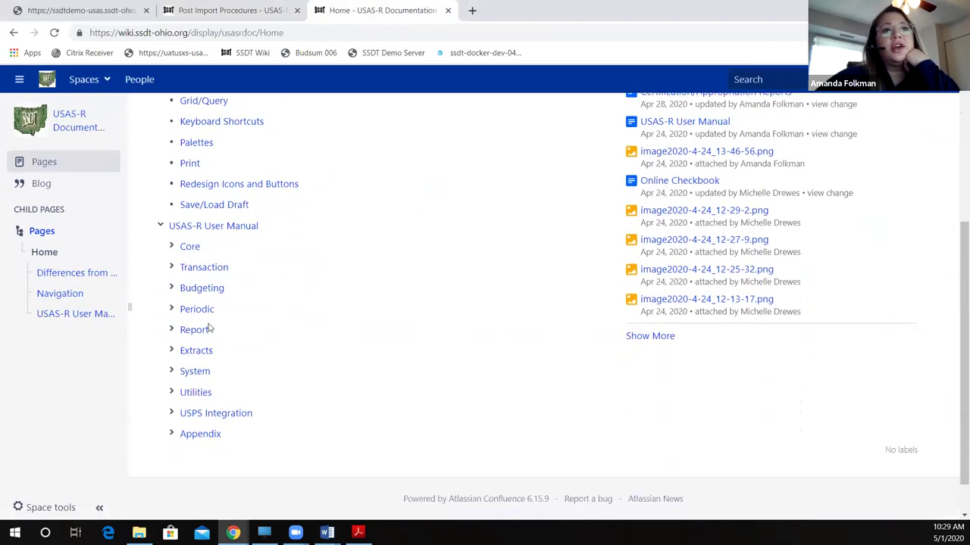
left_click(171, 394)
scroll(201, 450, "down", 1)
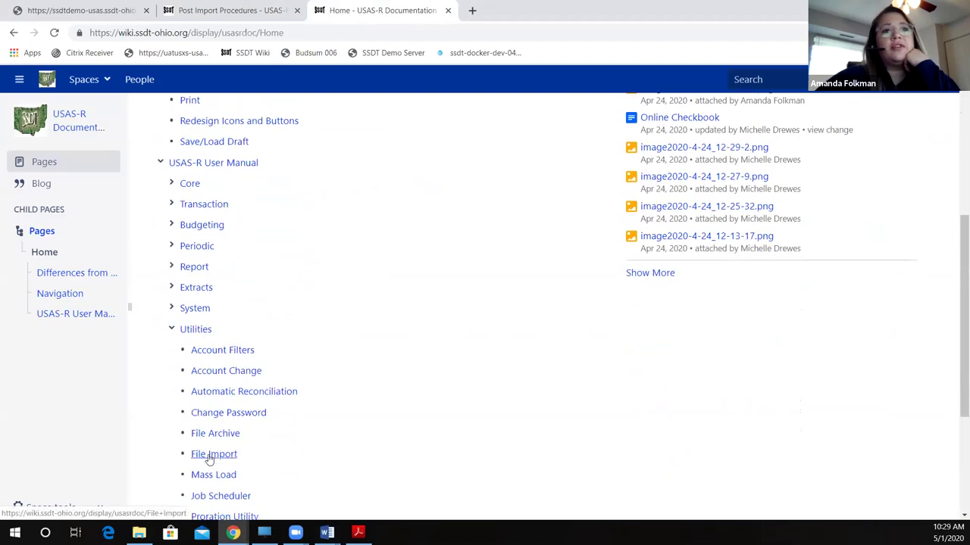
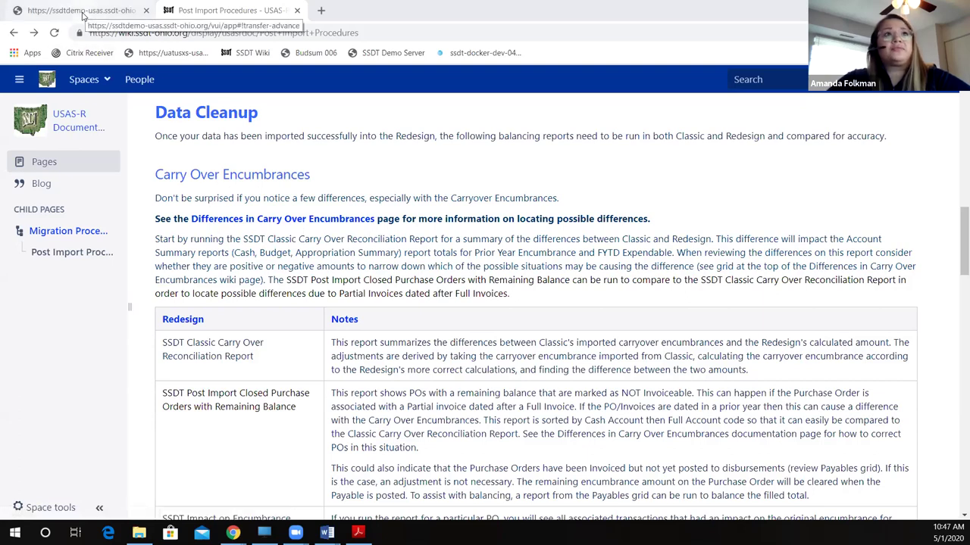
Step: Switch to the USAS home page and generate the SSDT Classic Carry Over Reconciliation report as a PDF download in Letter size, Landscape
left_click(84, 10)
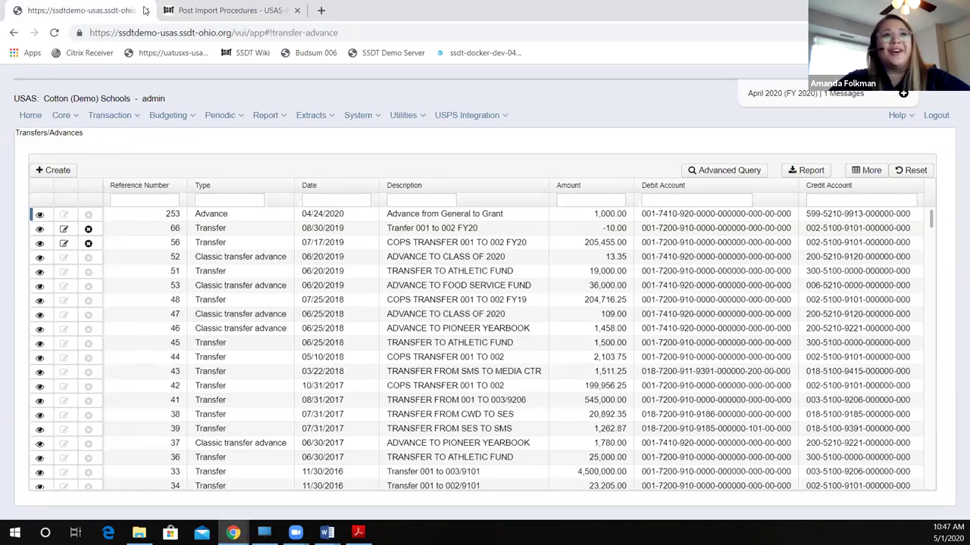
left_click(31, 116)
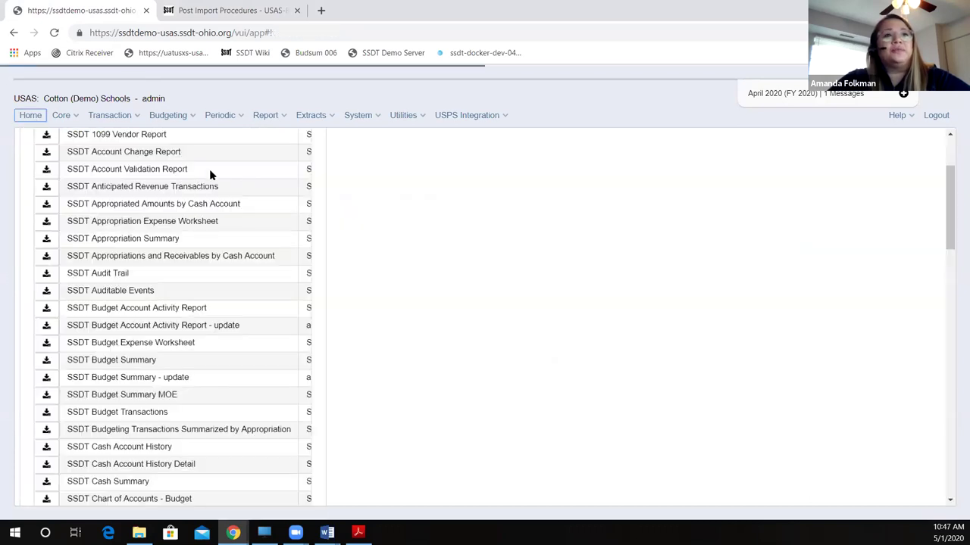
scroll(212, 338, "down", 3)
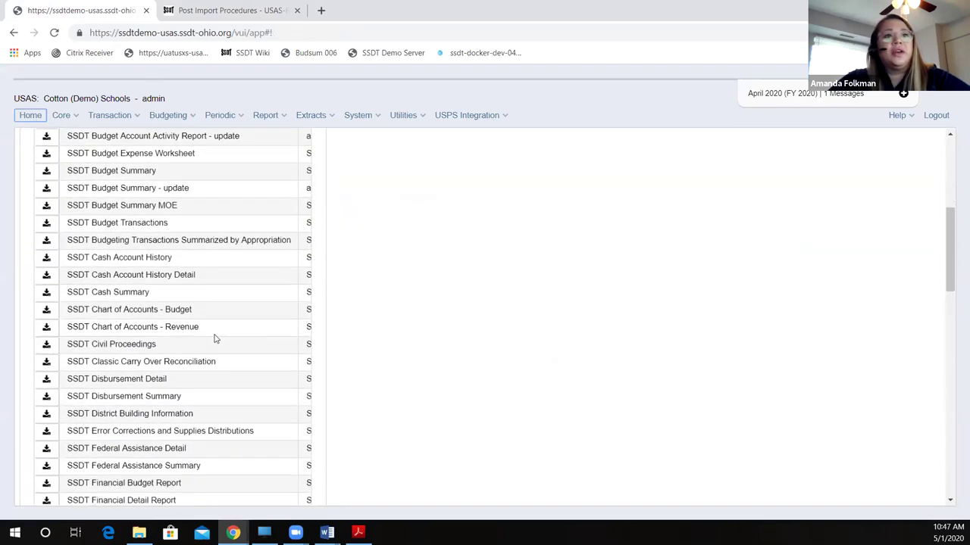
left_click(46, 362)
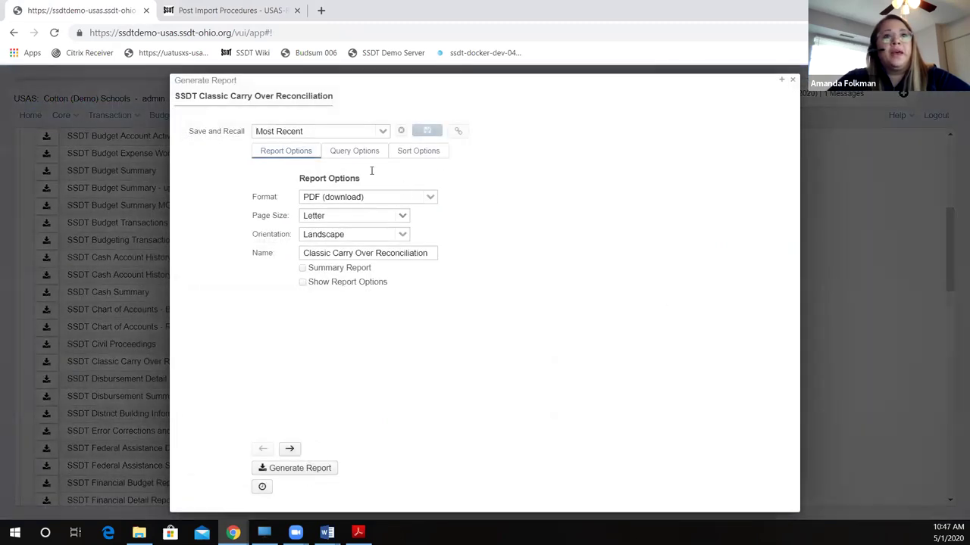
left_click(316, 468)
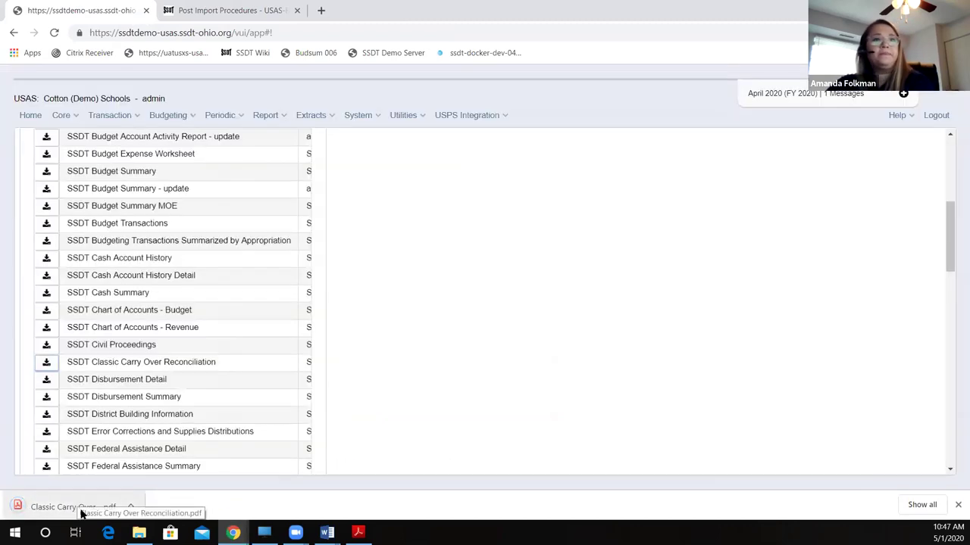
Step: Open the downloaded Classic Carry Over Reconciliation PDF, enlarge it, and highlight the 001-0000 account code heading
left_click(81, 512)
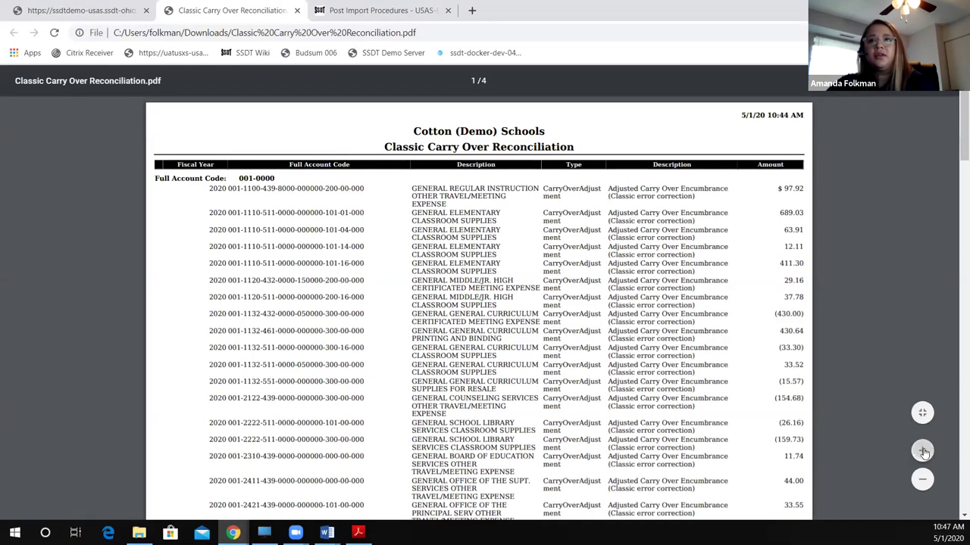
left_click(922, 451)
left_click(922, 451)
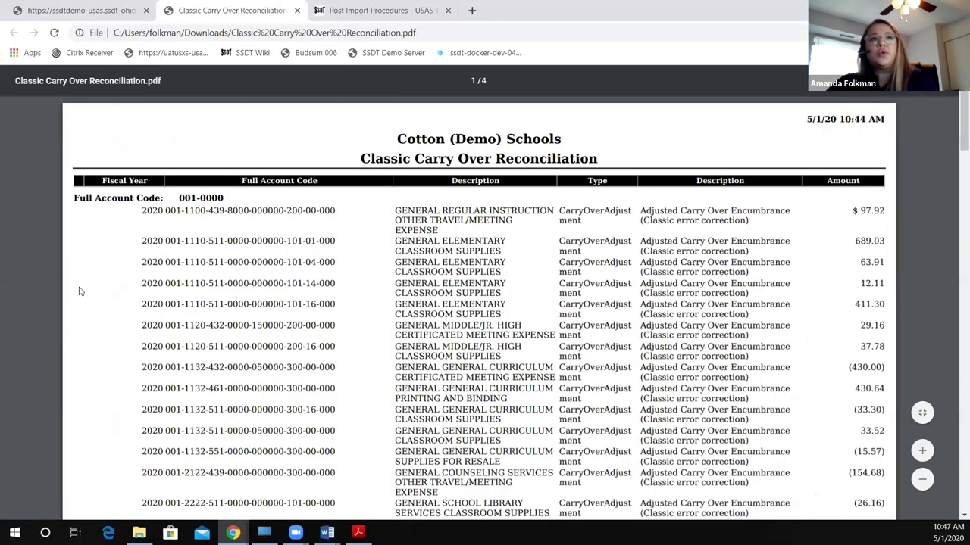
left_click_drag(78, 193, 225, 199)
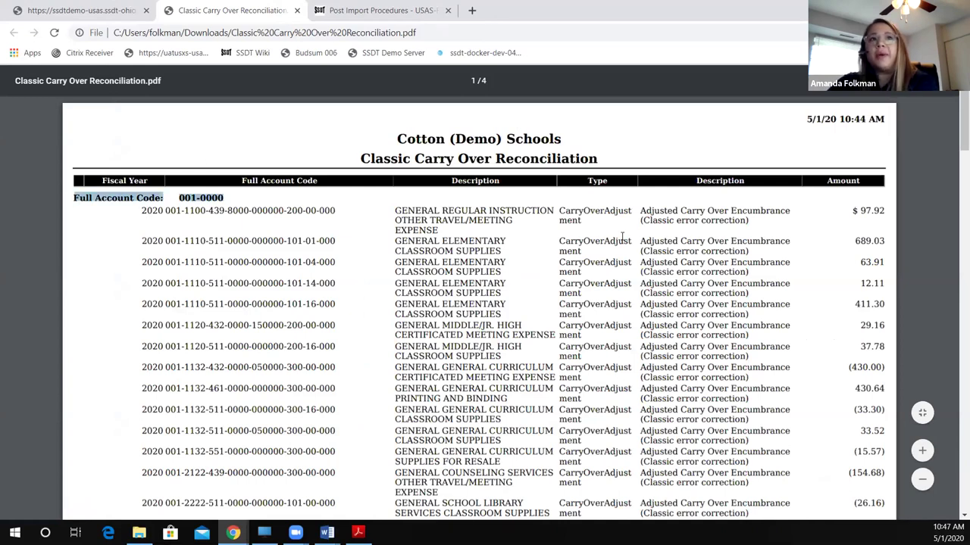
Step: Look through the account groups and their subtotals in the Classic Carry Over Reconciliation PDF, returning to its first page
scroll(475, 238, "down", 10)
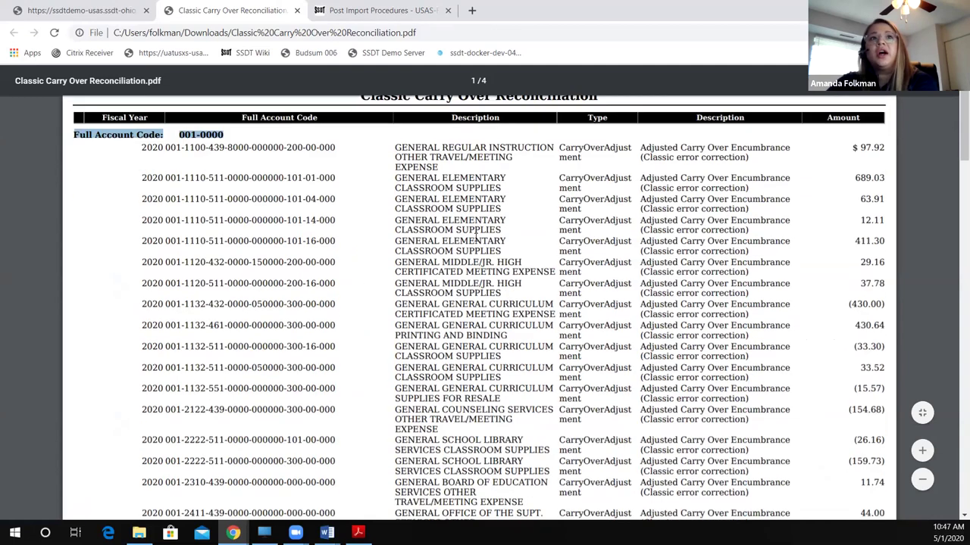
scroll(269, 269, "down", 12)
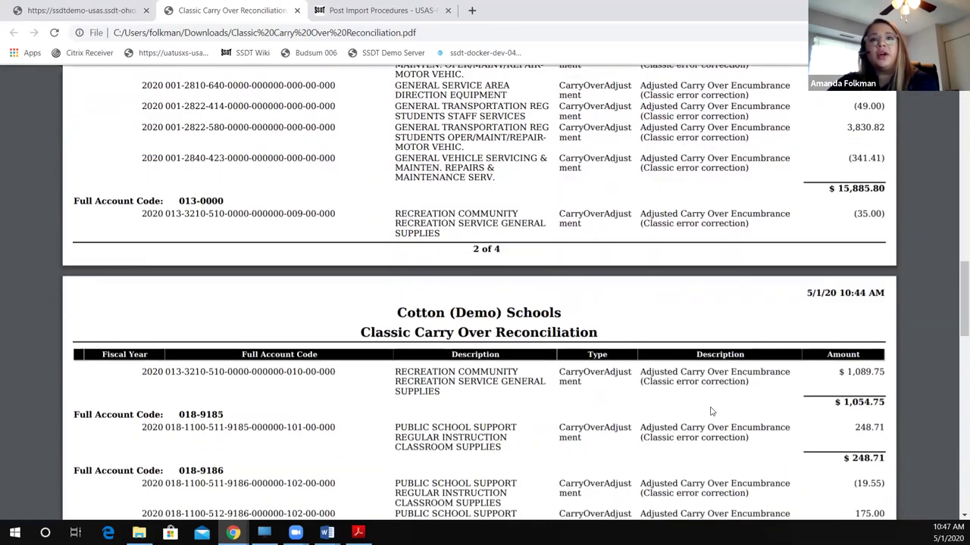
scroll(709, 247, "up", 12)
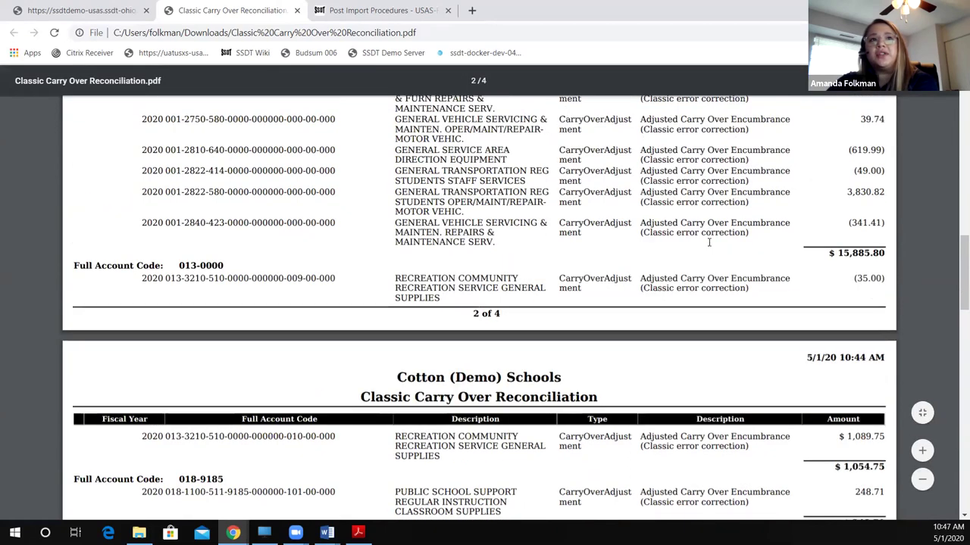
scroll(709, 242, "up", 10)
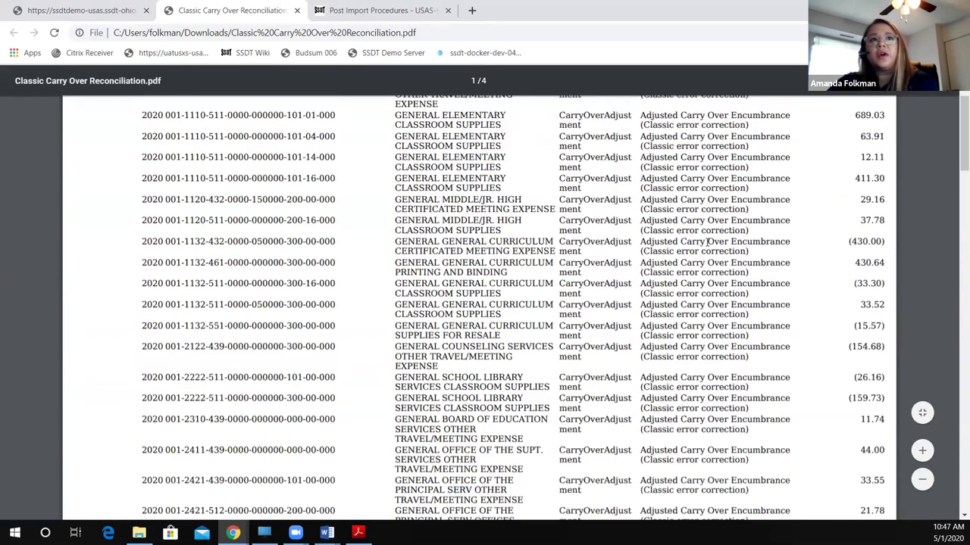
Step: Highlight the first account's full code and amount in the 001-0000 group, plus the second account's amount, to examine the adjustments
left_click(129, 236)
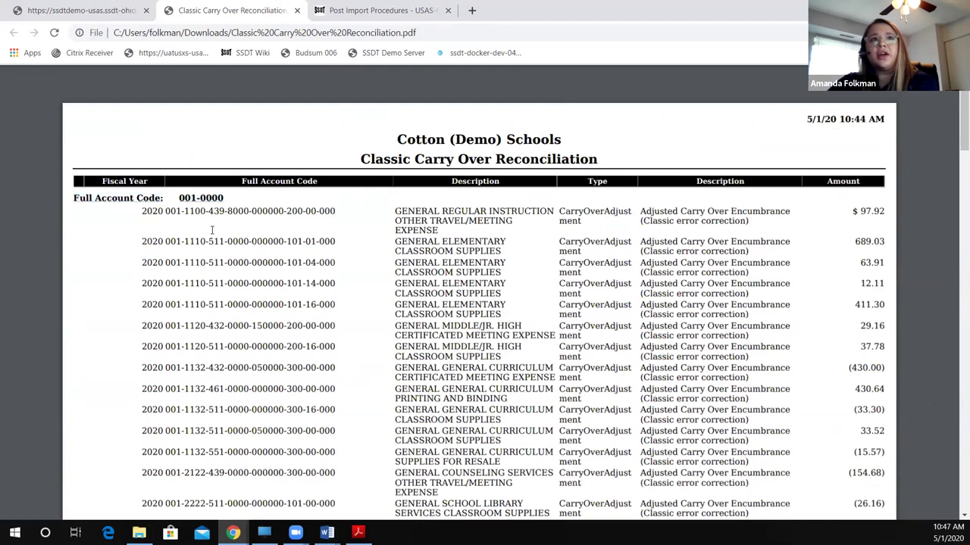
left_click_drag(165, 212, 346, 223)
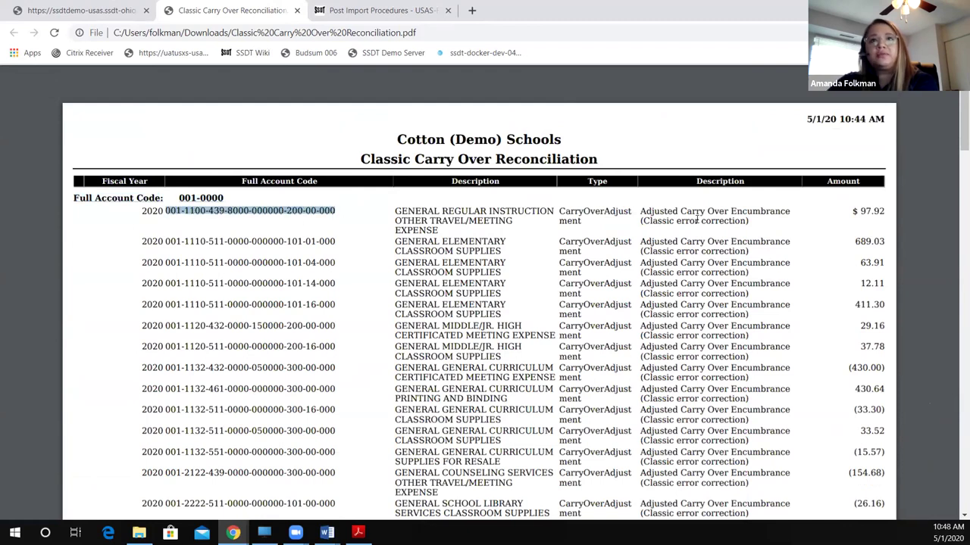
left_click_drag(860, 211, 891, 213)
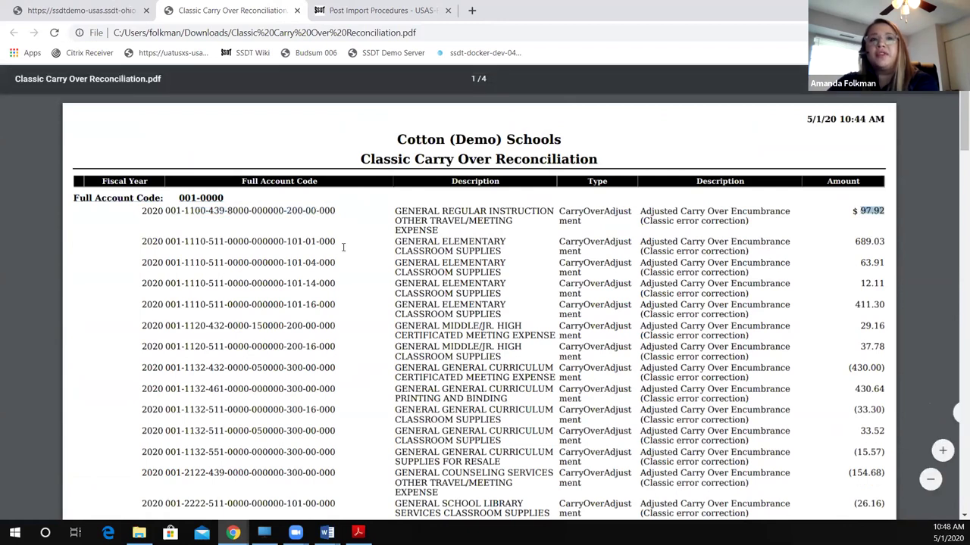
left_click(531, 229)
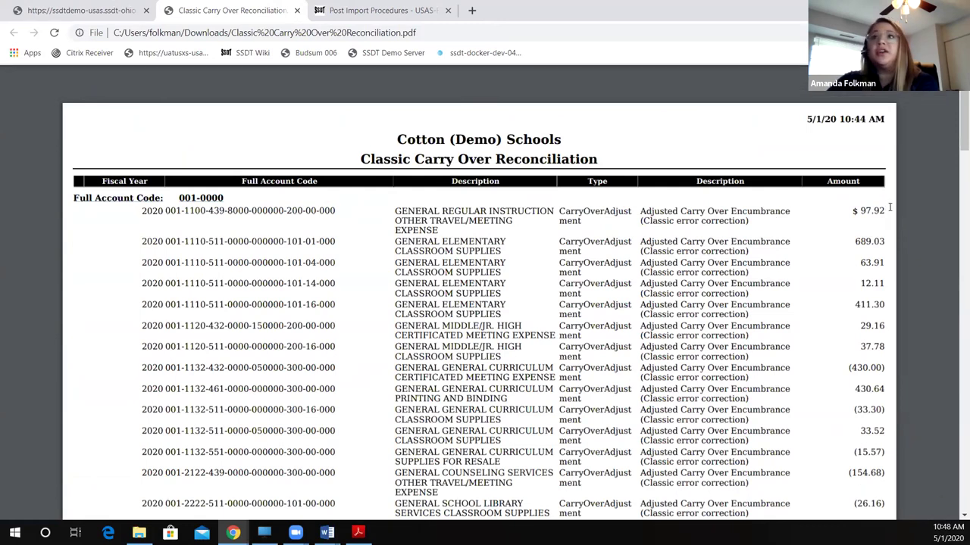
left_click_drag(861, 211, 884, 242)
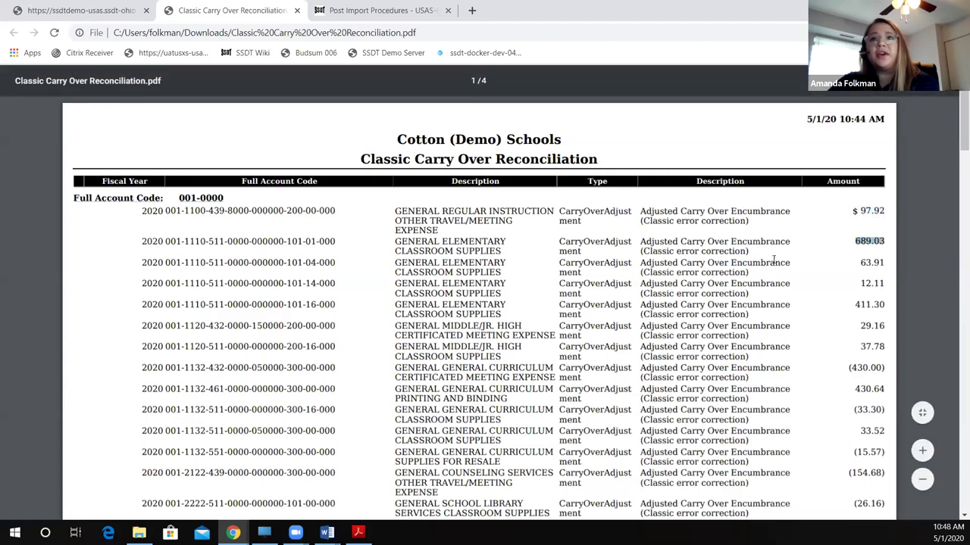
left_click(834, 269)
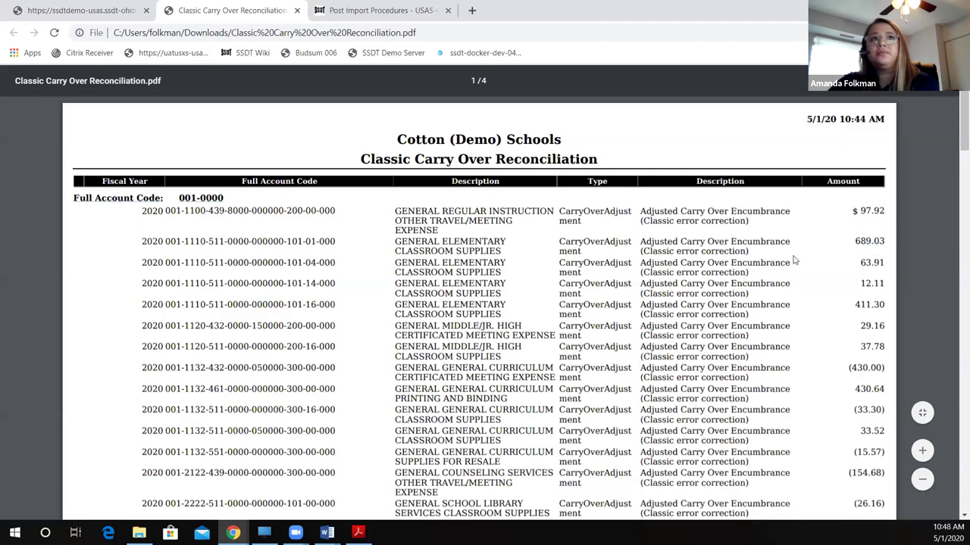
Step: Open the Differences in Carry Over Encumbrances page from Post Import Procedures and look over its Possible Differences table and Account Deleted section
left_click(26, 9)
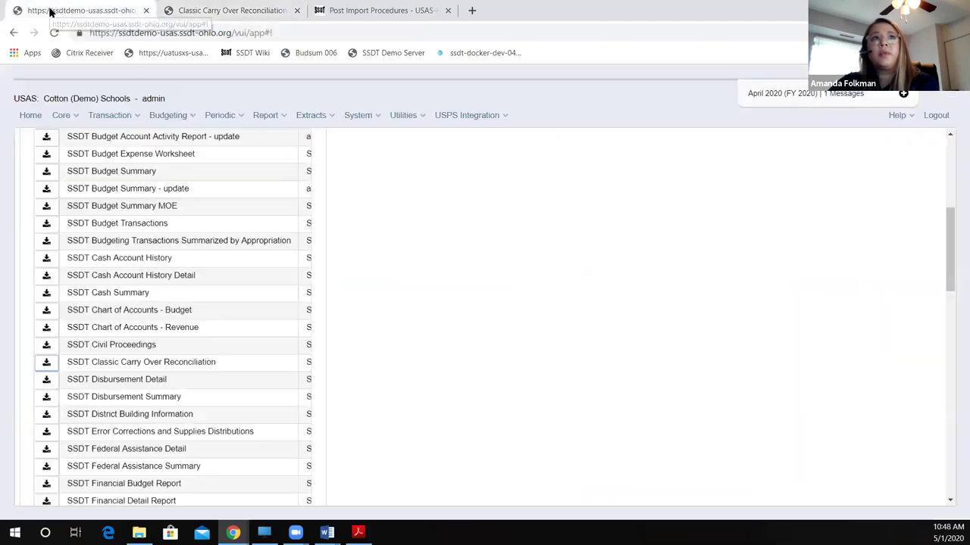
left_click(375, 10)
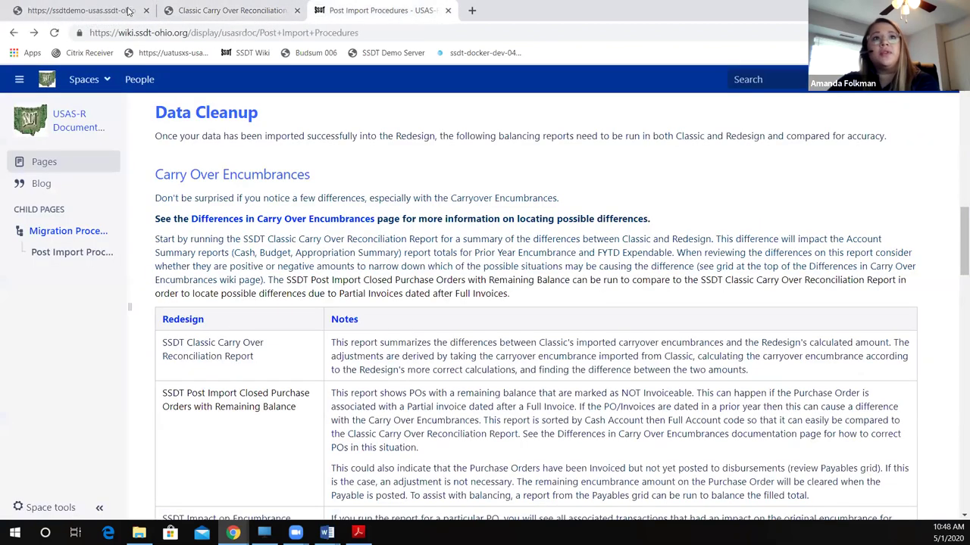
left_click(216, 223)
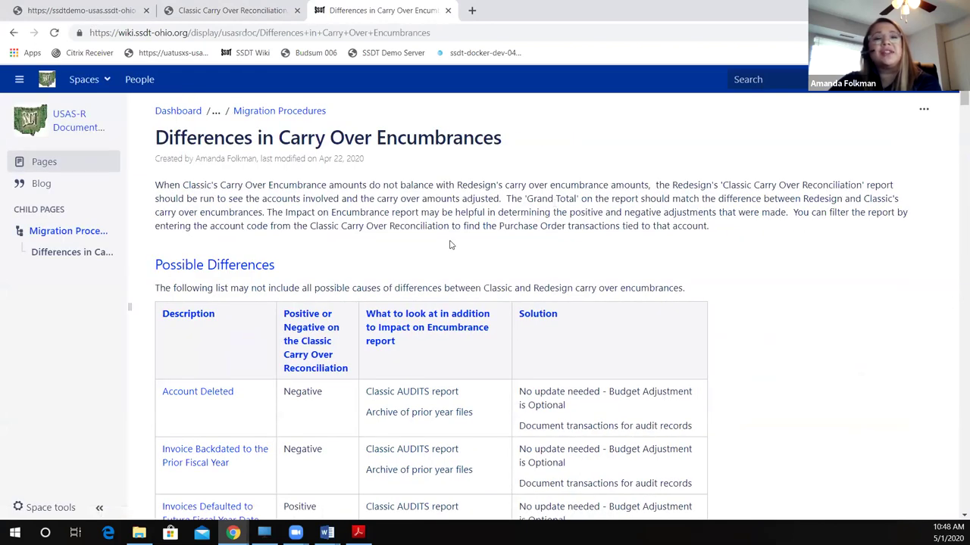
scroll(450, 245, "down", 1)
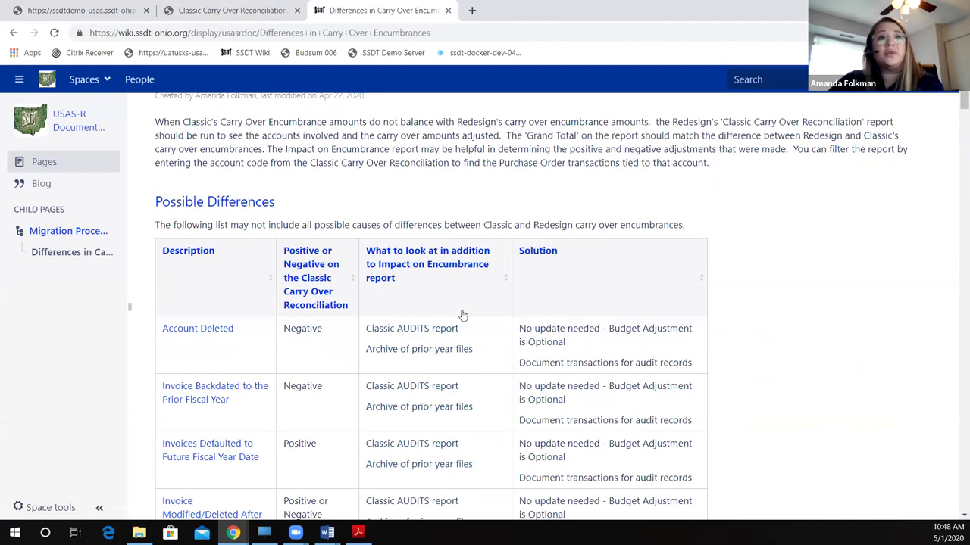
scroll(250, 349, "down", 5)
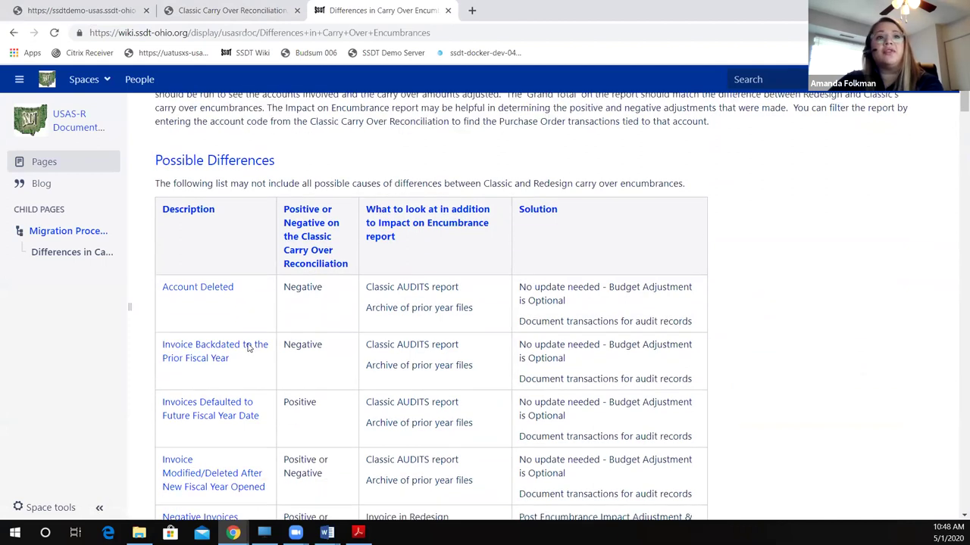
scroll(250, 348, "down", 3)
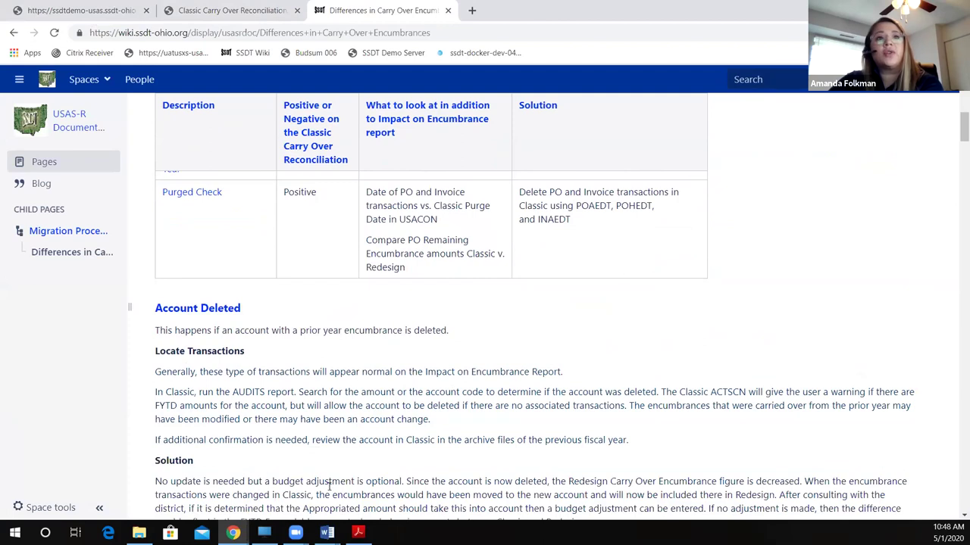
scroll(384, 357, "up", 3)
scroll(384, 357, "up", 4)
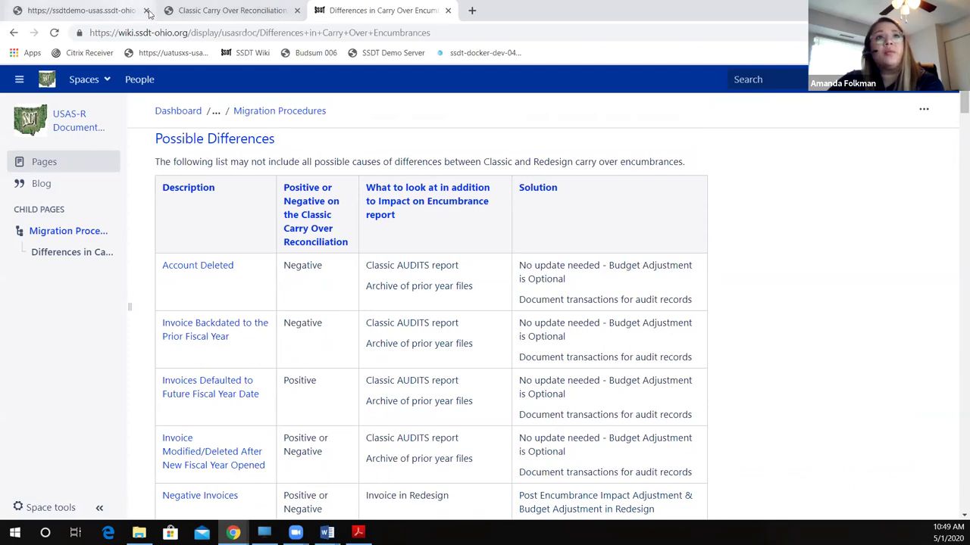
Step: Return to the Classic Carry Over Reconciliation PDF and highlight the first positive amount and the first negative amount for comparison
left_click(230, 10)
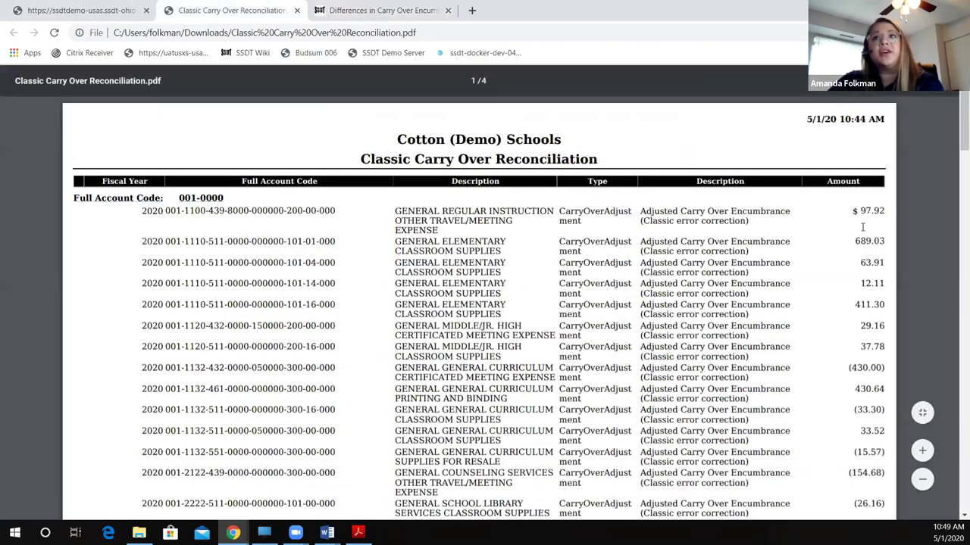
left_click_drag(861, 210, 886, 215)
left_click_drag(849, 368, 888, 367)
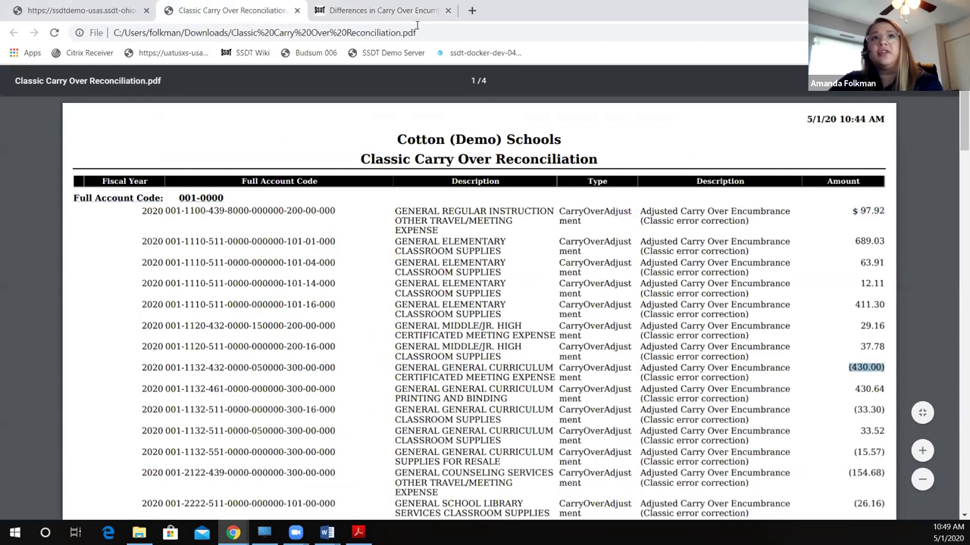
Step: Switch to the Differences in Carry Over Encumbrances page and review the Possible Differences table from Account Deleted to Purged Check
left_click(349, 10)
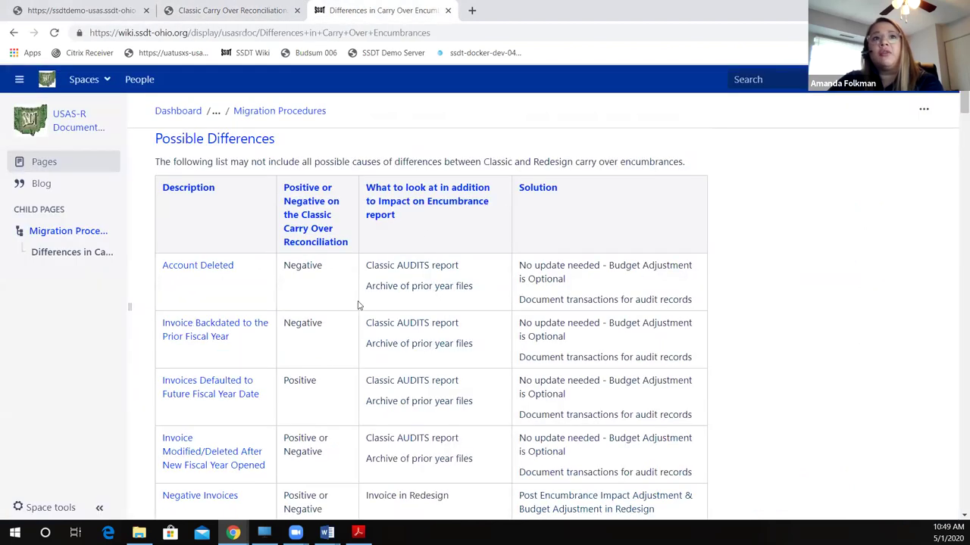
scroll(346, 291, "down", 1)
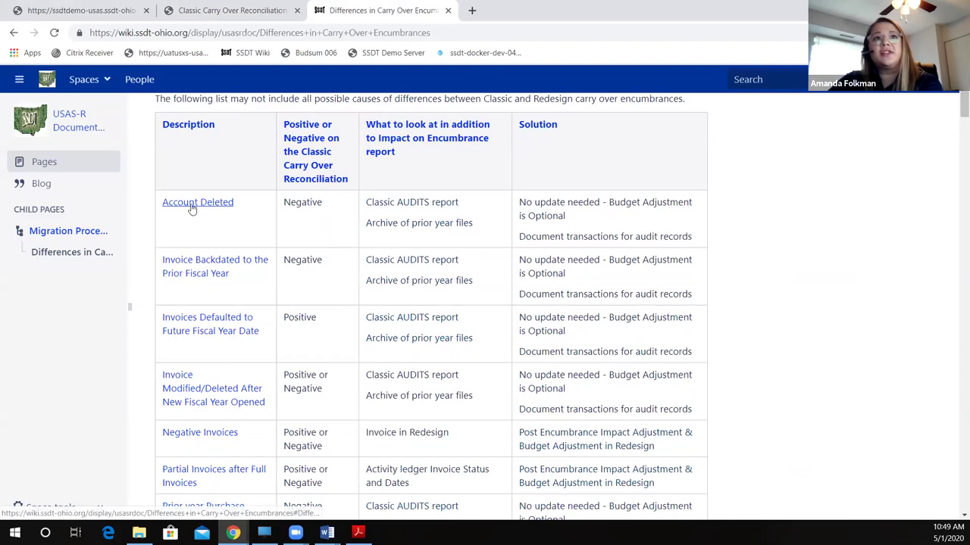
scroll(362, 269, "down", 1)
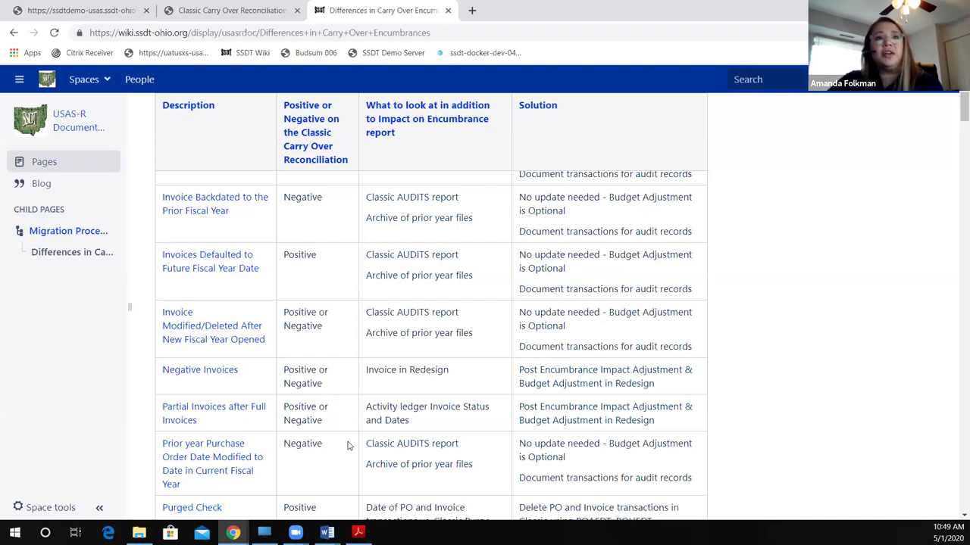
scroll(348, 446, "down", 1)
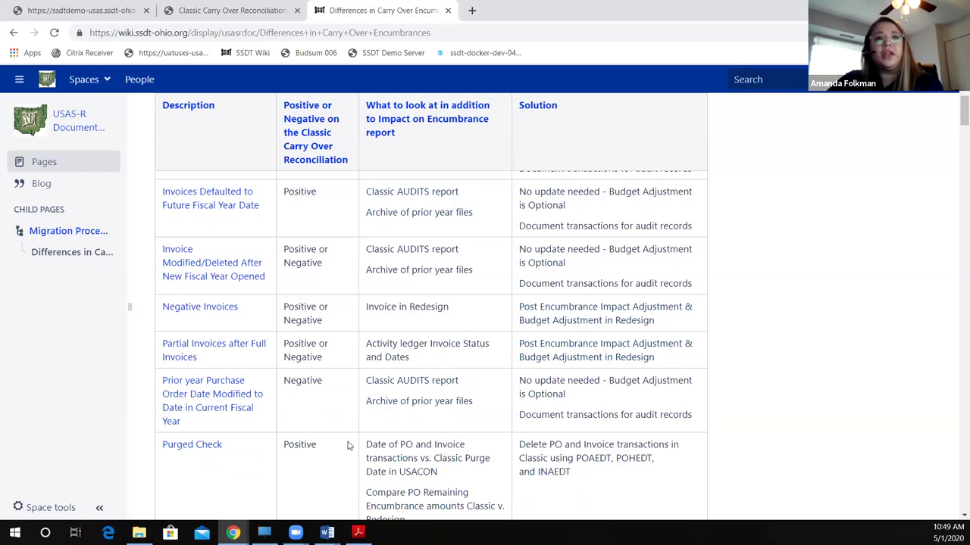
scroll(334, 447, "up", 5)
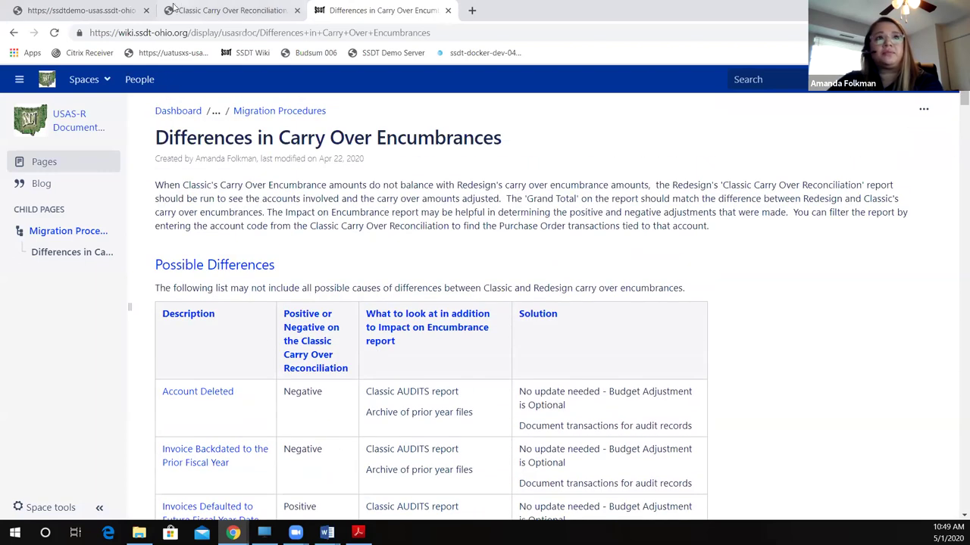
Step: Clear the highlight in the reconciliation PDF and locate the SSDT Post Import Closed Purchase Orders with Remaining Balance report in USAS
left_click(228, 10)
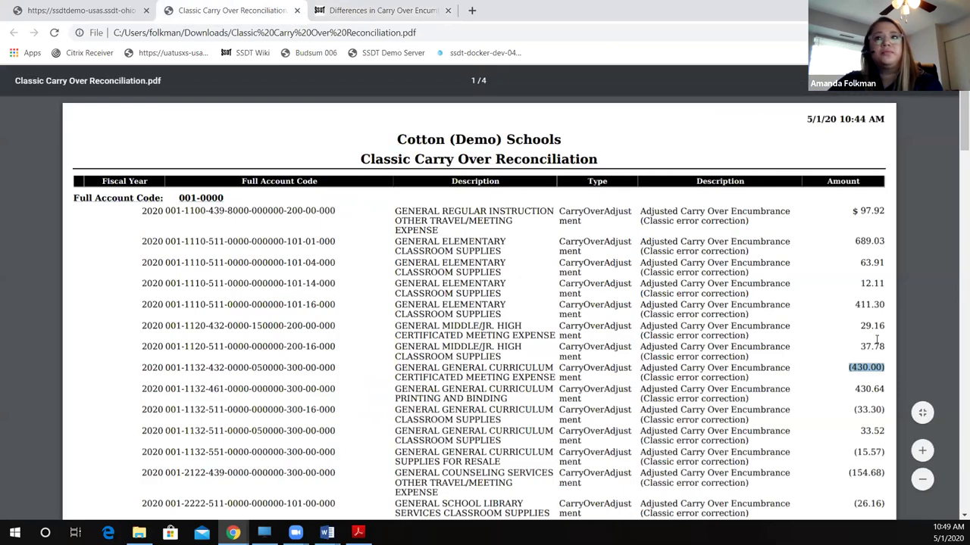
left_click(835, 296)
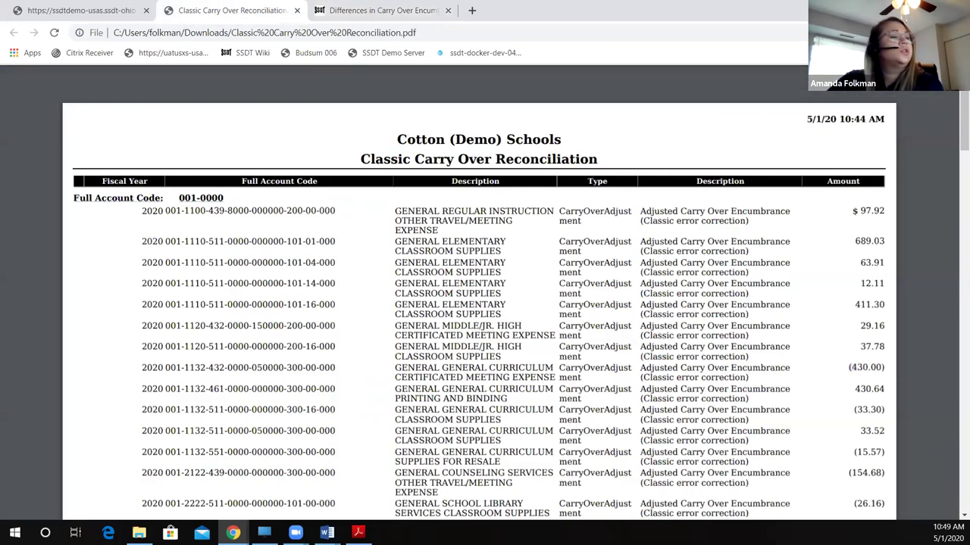
key("alt+Tab")
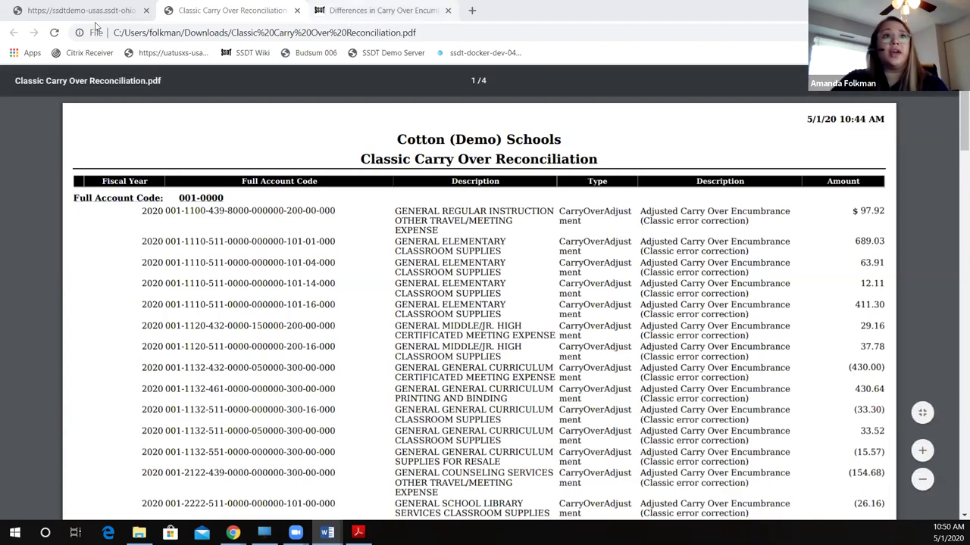
left_click(83, 11)
scroll(189, 335, "down", 4)
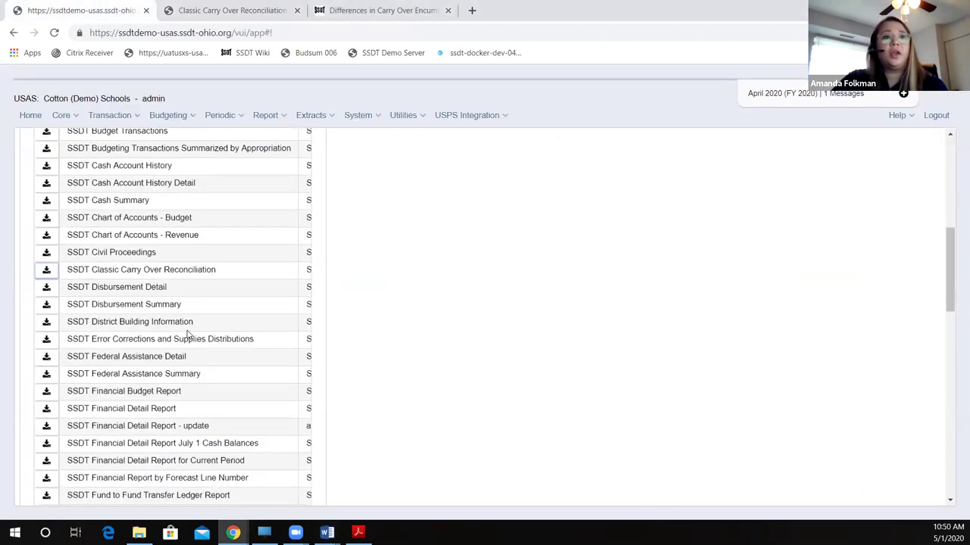
scroll(178, 353, "down", 1)
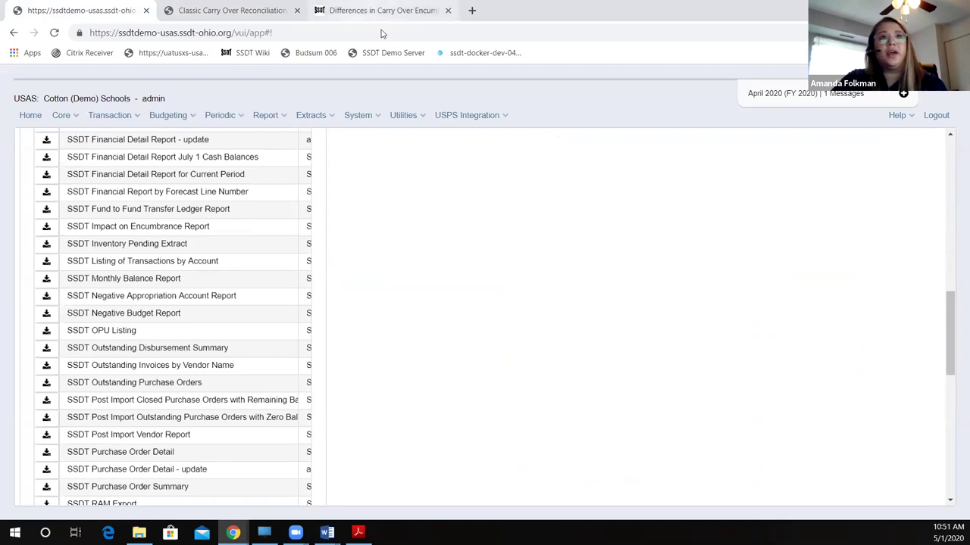
Step: Go back to the Post Import Procedures page and highlight the SSDT Post Import Closed Purchase Orders with Remaining Balance entry under Carry Over Encumbrances
left_click(382, 10)
left_click(227, 10)
left_click(371, 10)
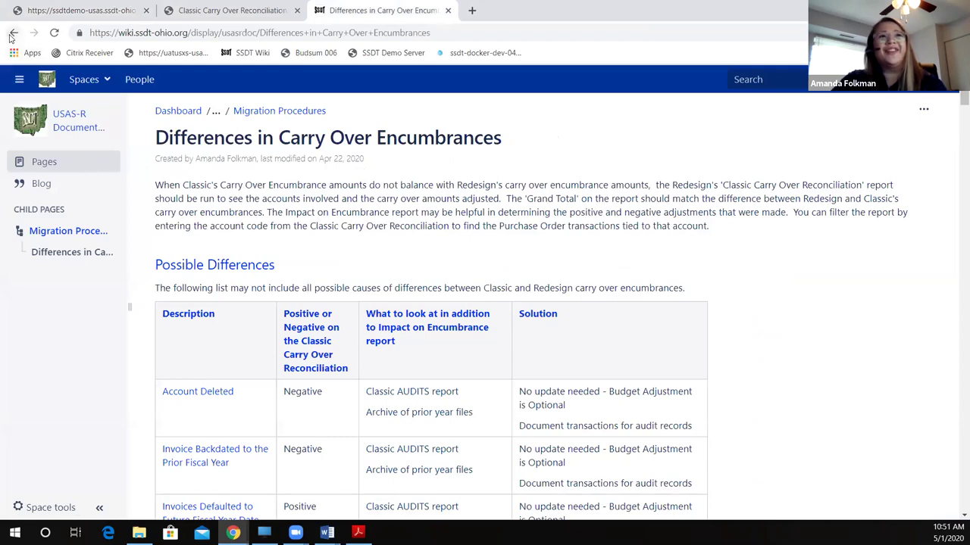
left_click(14, 33)
scroll(322, 119, "up", 3)
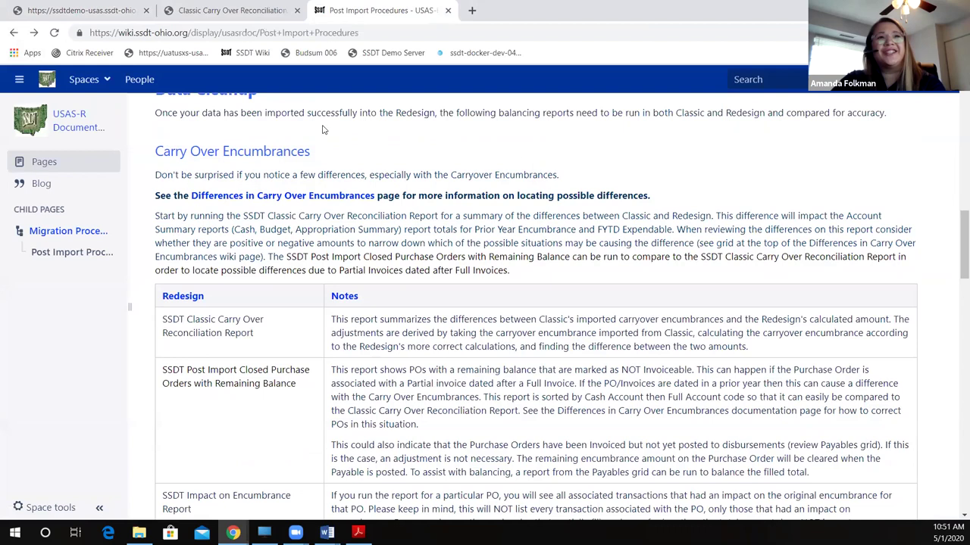
scroll(258, 235, "down", 3)
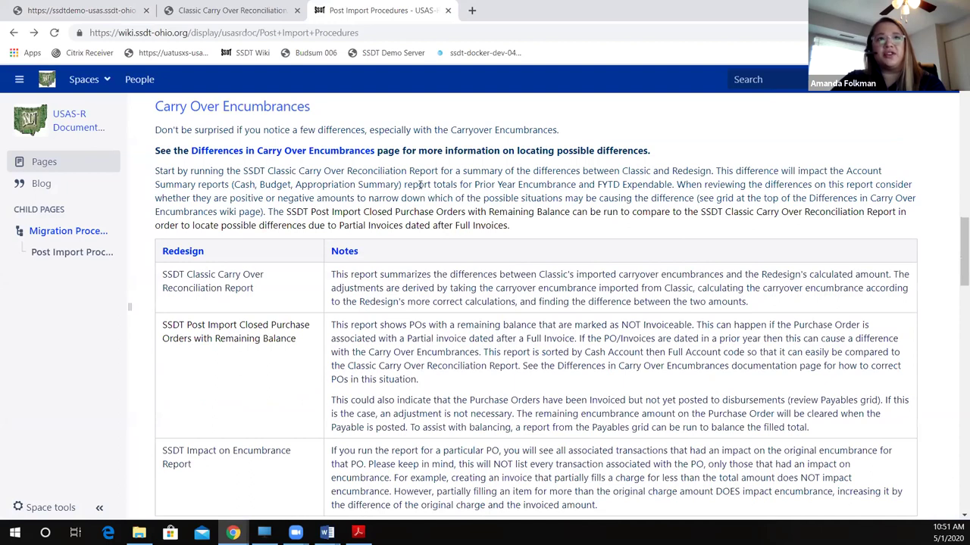
left_click_drag(165, 324, 318, 342)
Step: Switch to the Post Import Closed Purchase Orders with Remaining Balance PDF in Adobe Acrobat Reader, maximize its window and enlarge the page to 119%
left_click(301, 382)
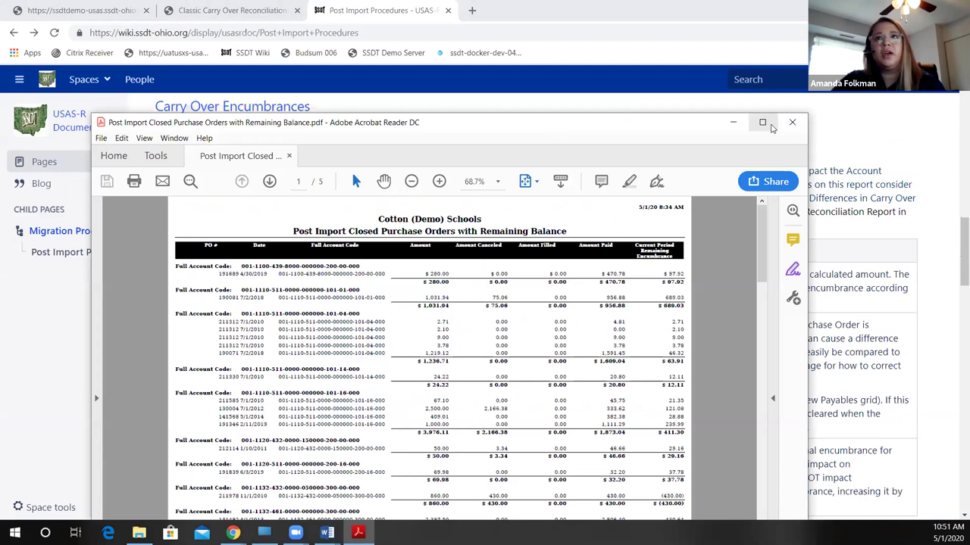
left_click(763, 123)
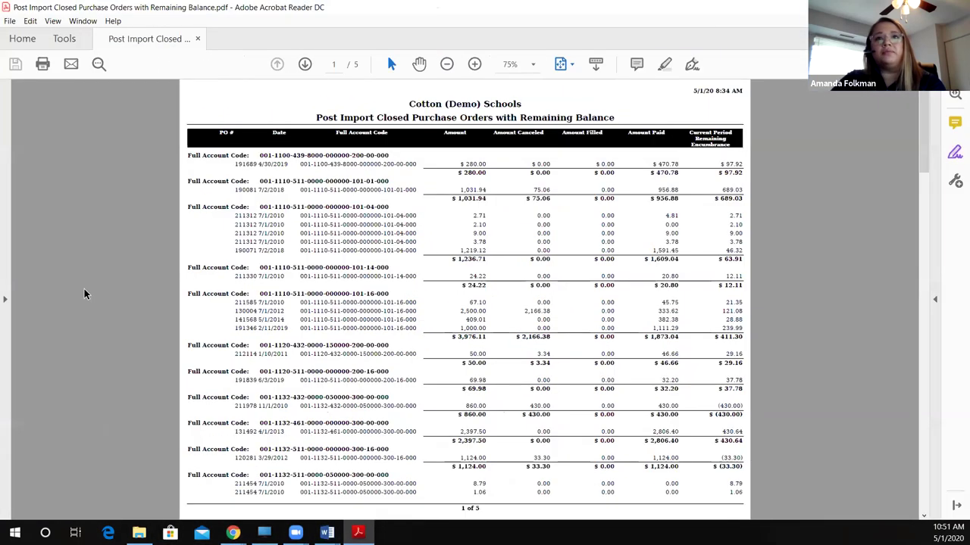
left_click(474, 64)
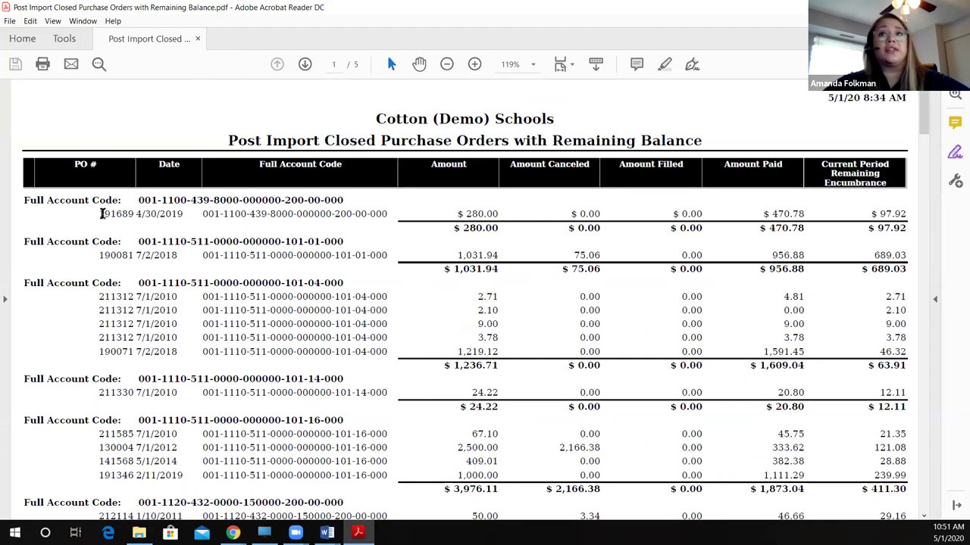
left_click_drag(879, 213, 913, 271)
left_click(858, 240)
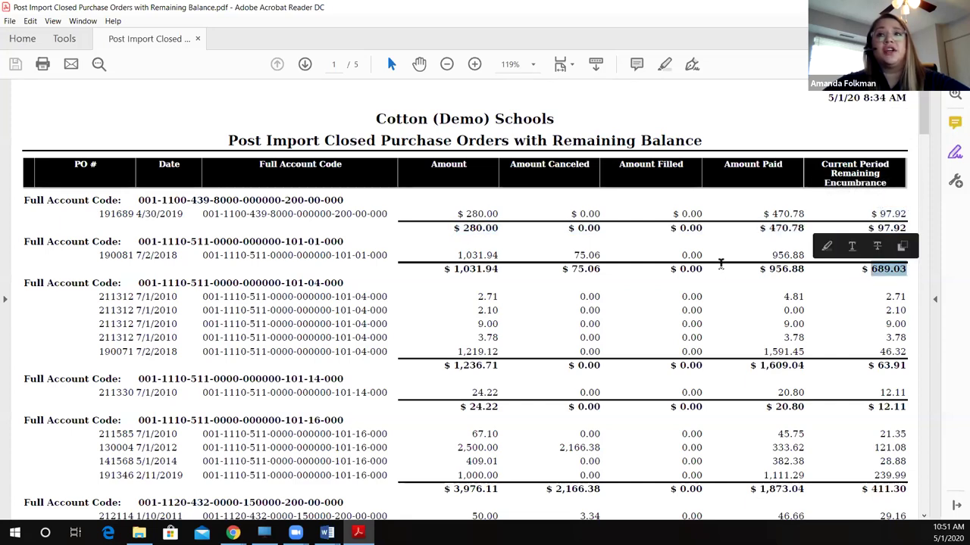
left_click(721, 266)
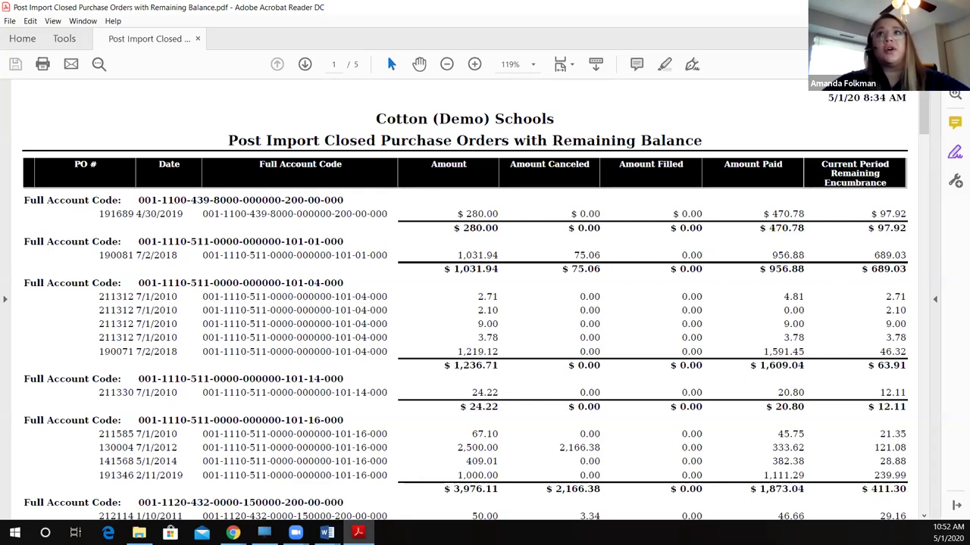
Step: Restore the closed purchase orders PDF to a smaller window and place it over the Classic Carry Over Reconciliation report for comparison
key("super+Down")
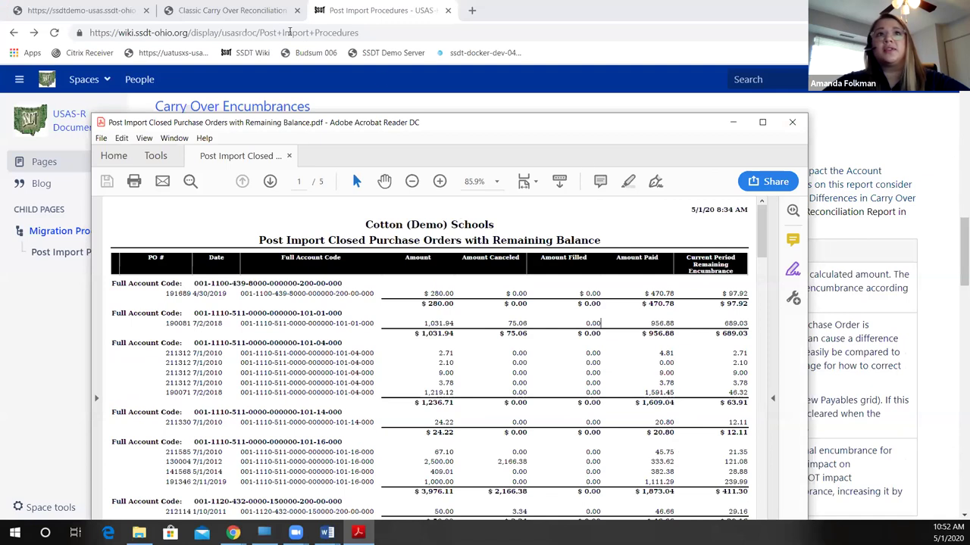
left_click(295, 25)
left_click(231, 10)
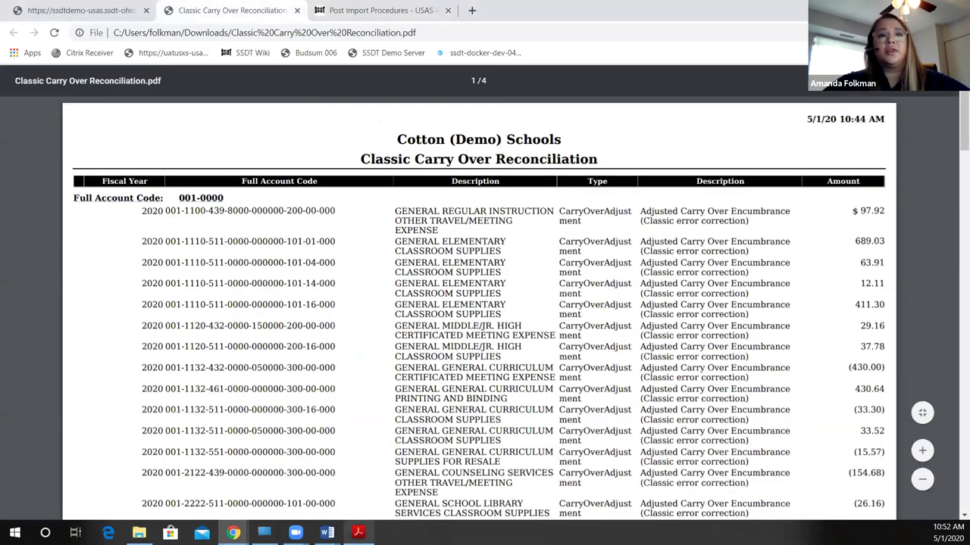
key("alt+Tab")
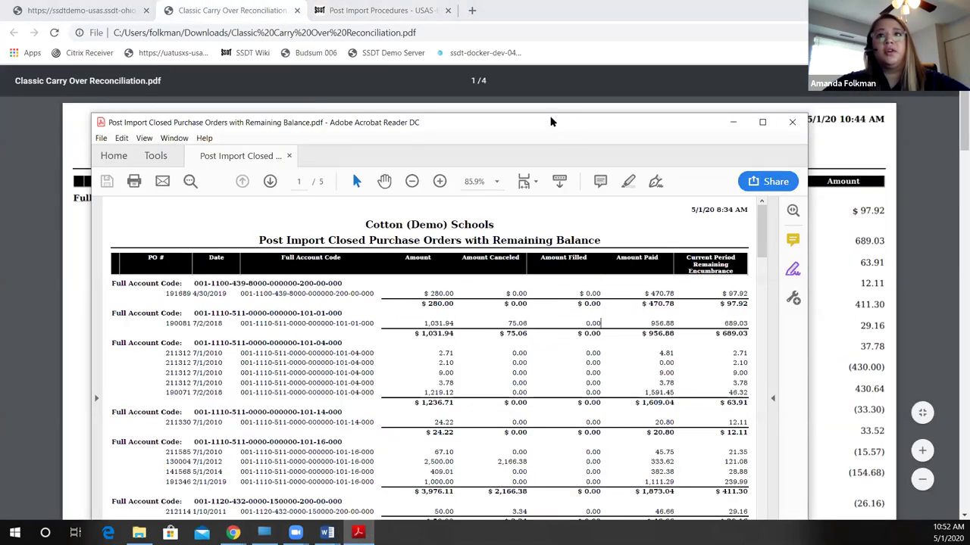
left_click_drag(551, 122, 477, 43)
left_click(366, 102)
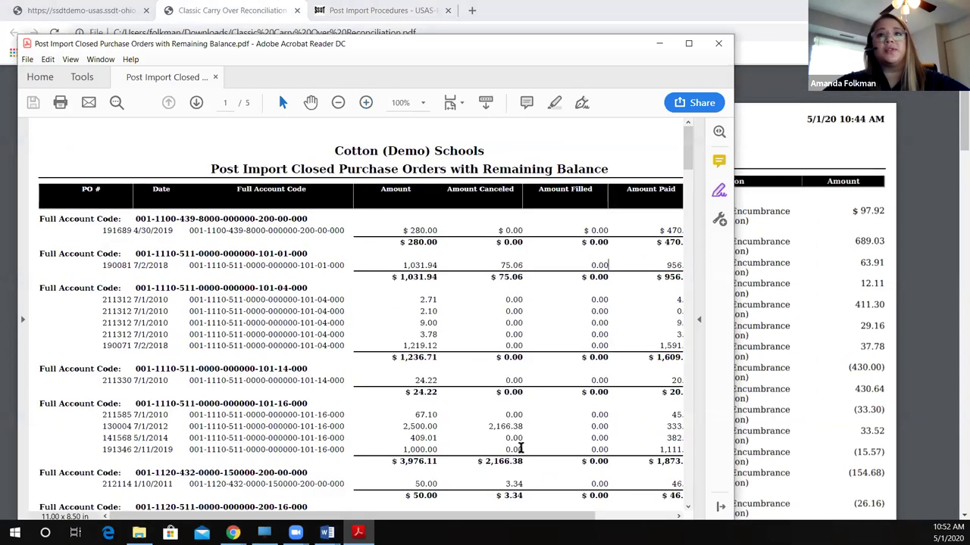
left_click(594, 528)
left_click_drag(591, 516, 590, 491)
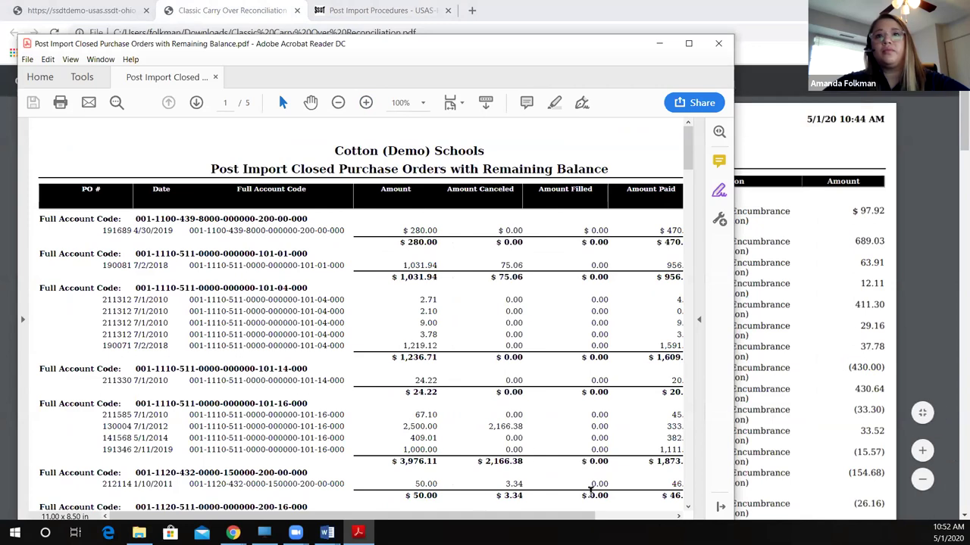
left_click(678, 516)
left_click(678, 516)
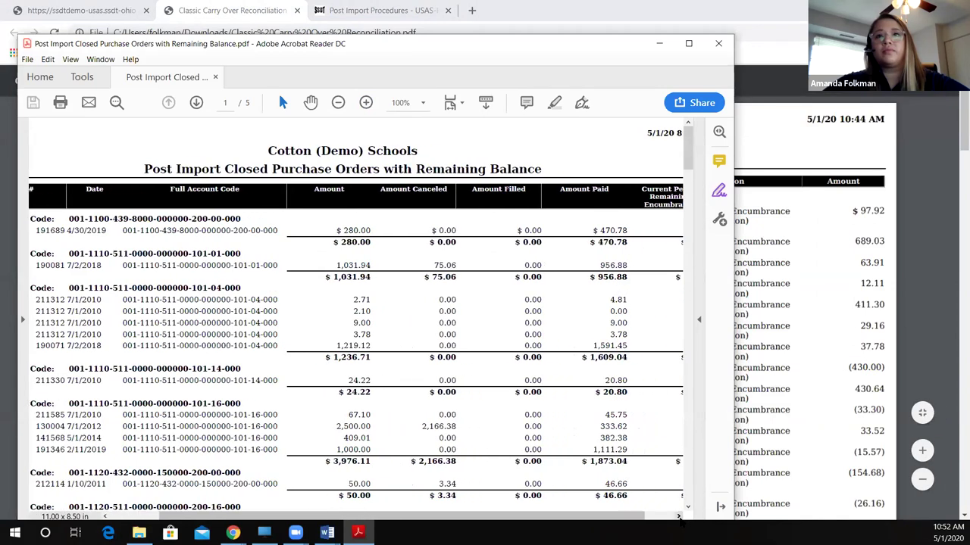
left_click(678, 516)
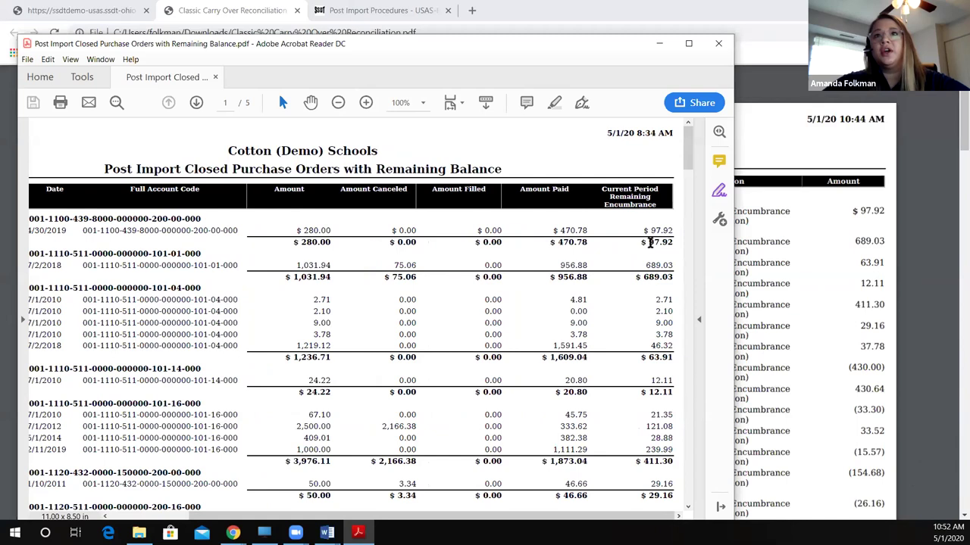
left_click_drag(649, 241, 672, 242)
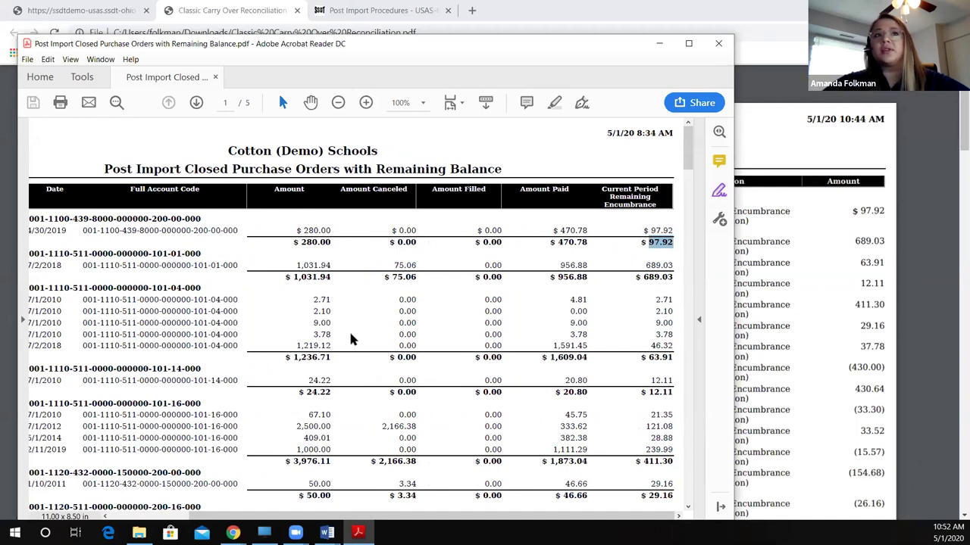
Step: Reposition the PDF window, highlight the first listed purchase order's number, and minimize the window to reveal the reconciliation report
left_click_drag(364, 48, 411, 42)
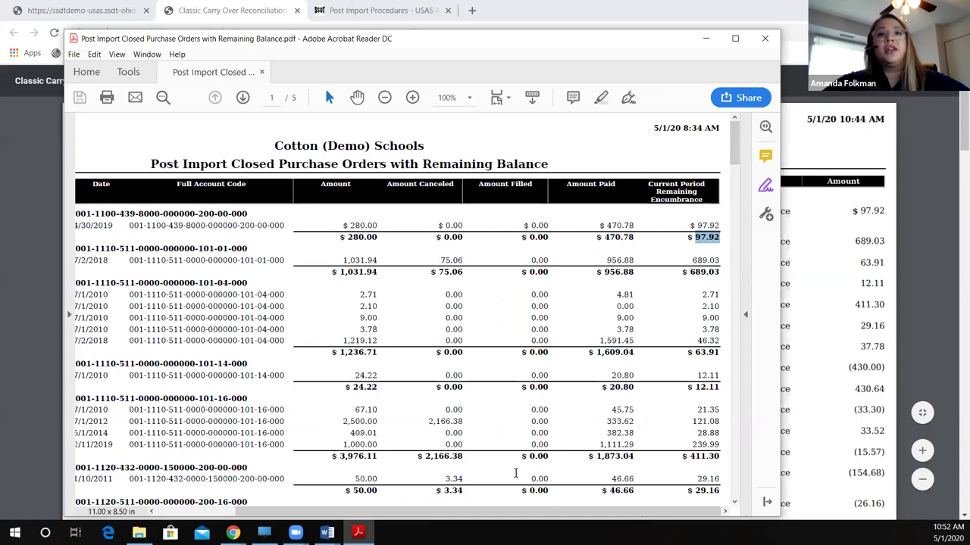
left_click_drag(256, 509, 199, 512)
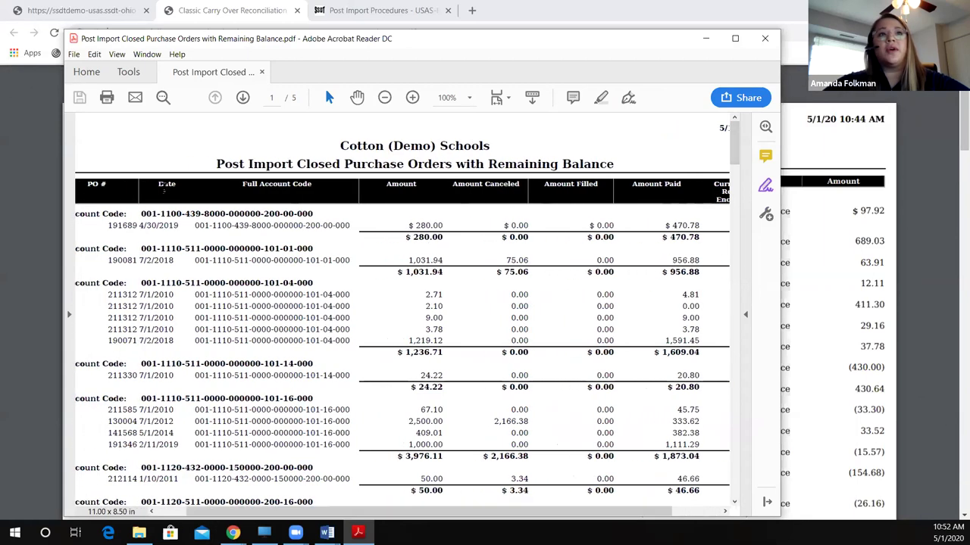
left_click_drag(107, 225, 137, 227)
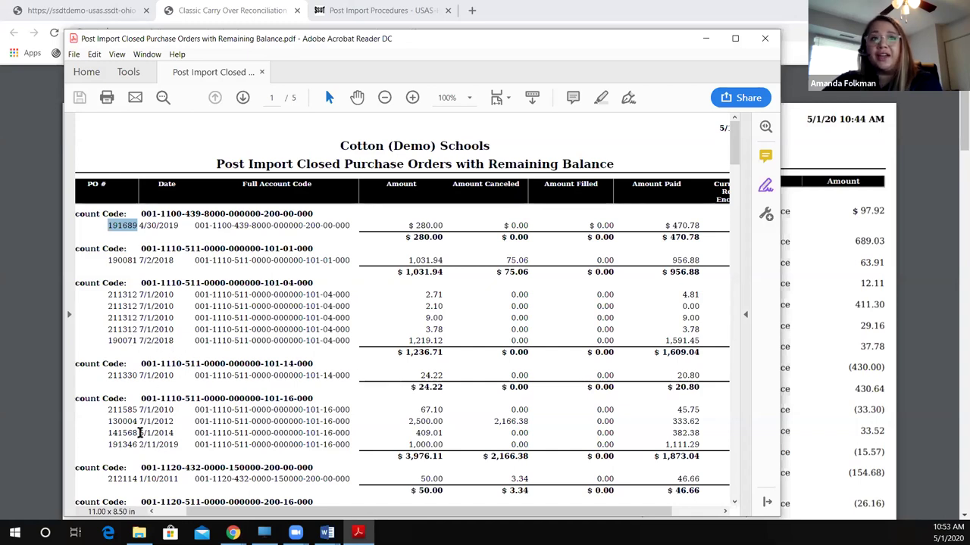
left_click_drag(347, 519, 396, 519)
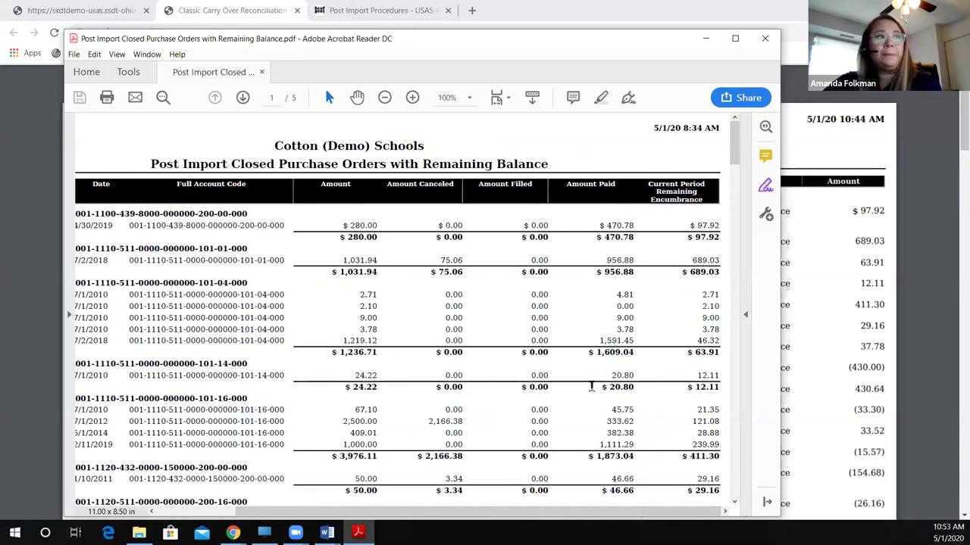
left_click(705, 39)
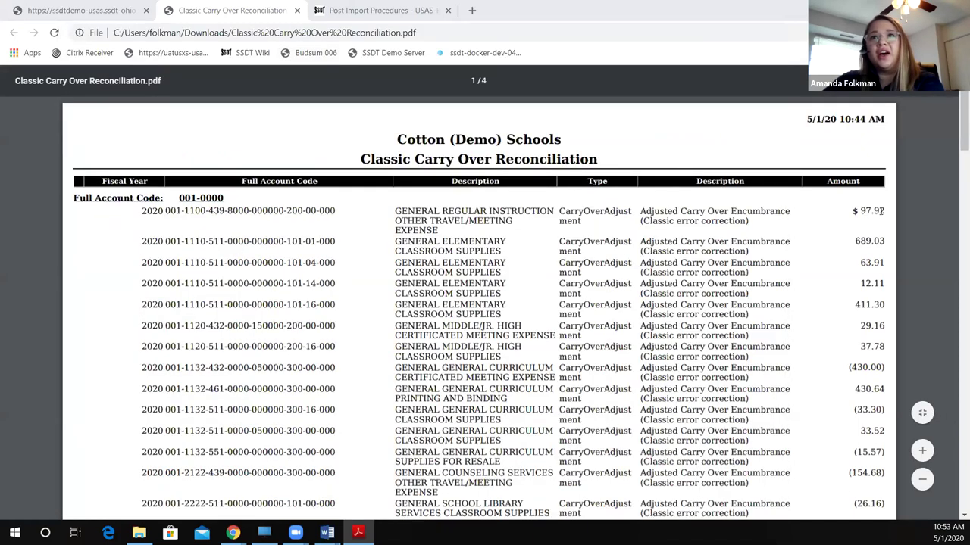
Step: Return to the Post Import Procedures page and open the Differences in Carry Over Encumbrances page from its Carry Over Encumbrances section
left_click(85, 11)
scroll(325, 220, "up", 8)
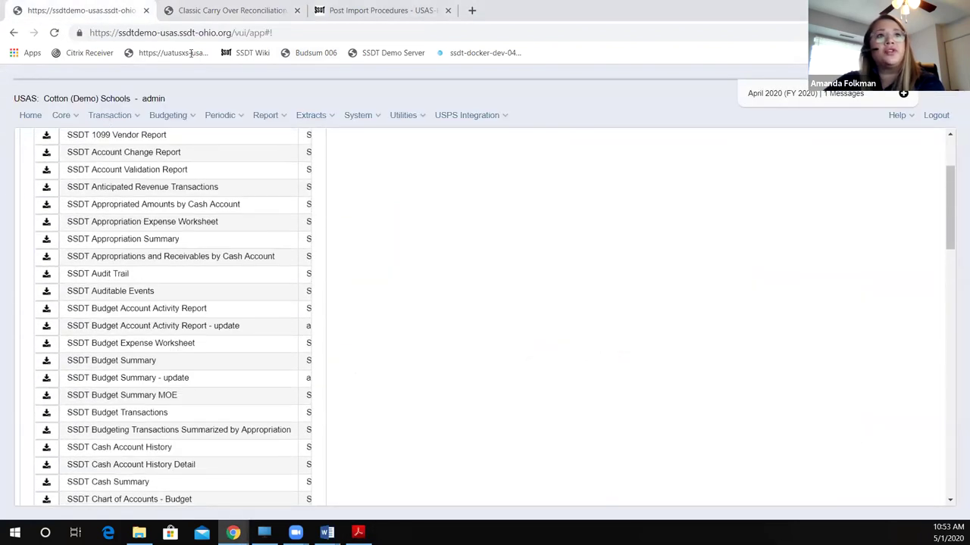
left_click(379, 10)
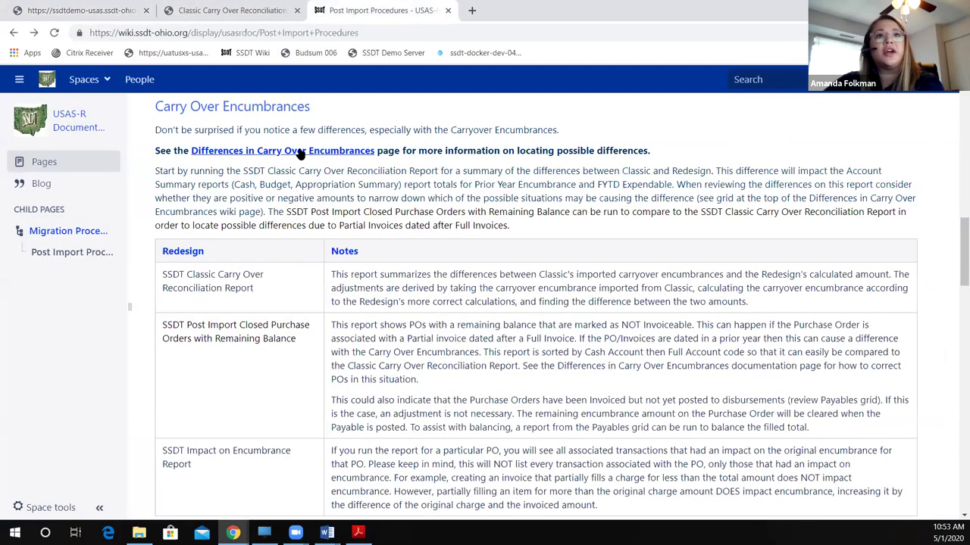
left_click(260, 154)
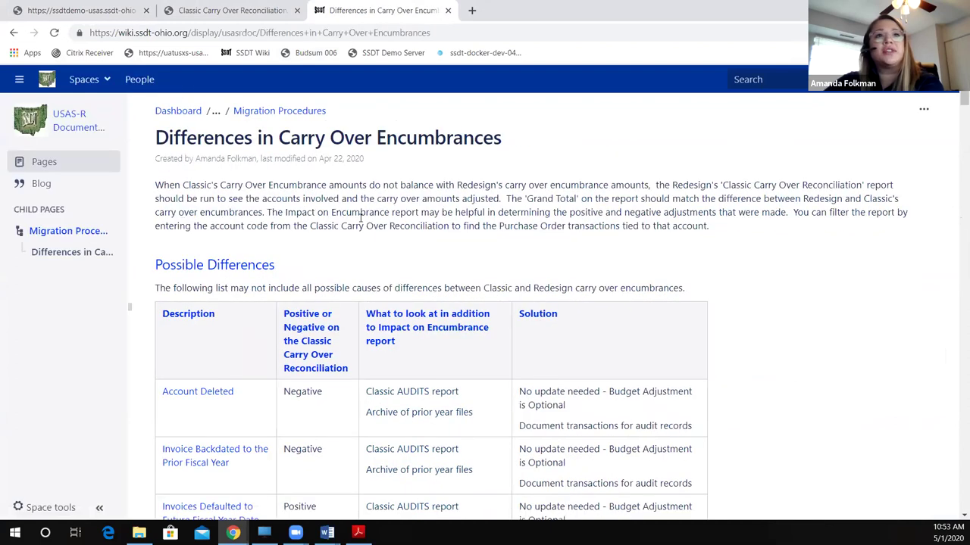
Step: Go to the Partial Invoices after Full Invoices section and review the Locate Transactions instructions through the Activity Ledger guidance
scroll(362, 218, "down", 1)
scroll(363, 218, "down", 2)
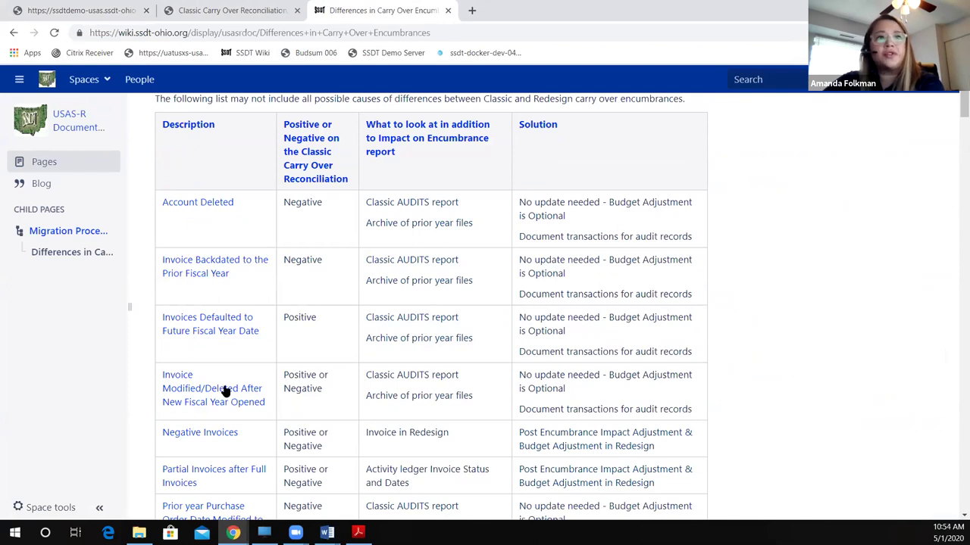
scroll(341, 371, "down", 1)
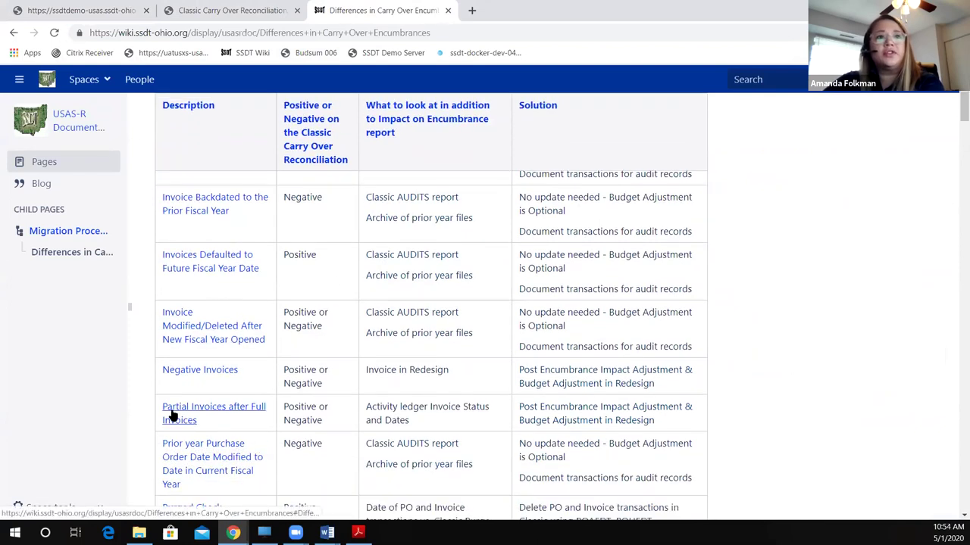
left_click(171, 411)
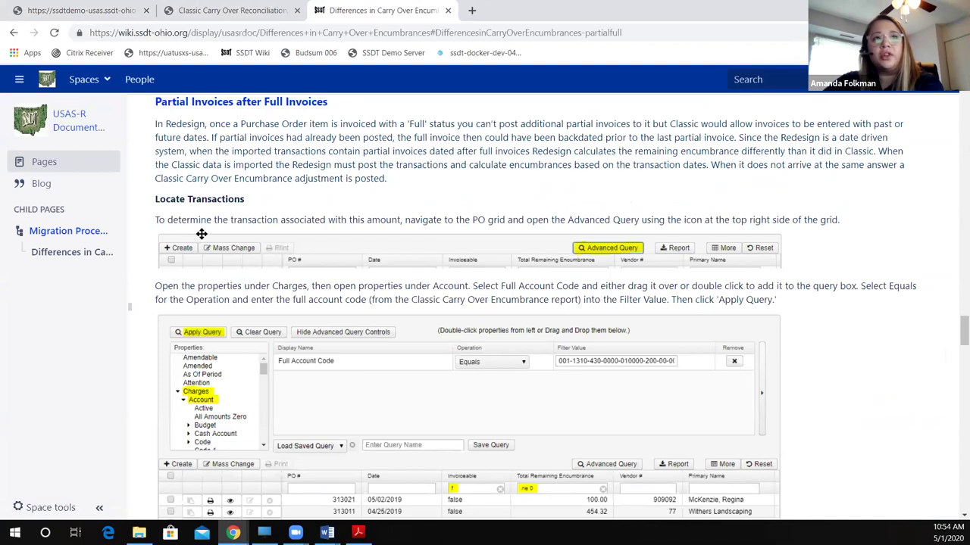
scroll(263, 280, "down", 2)
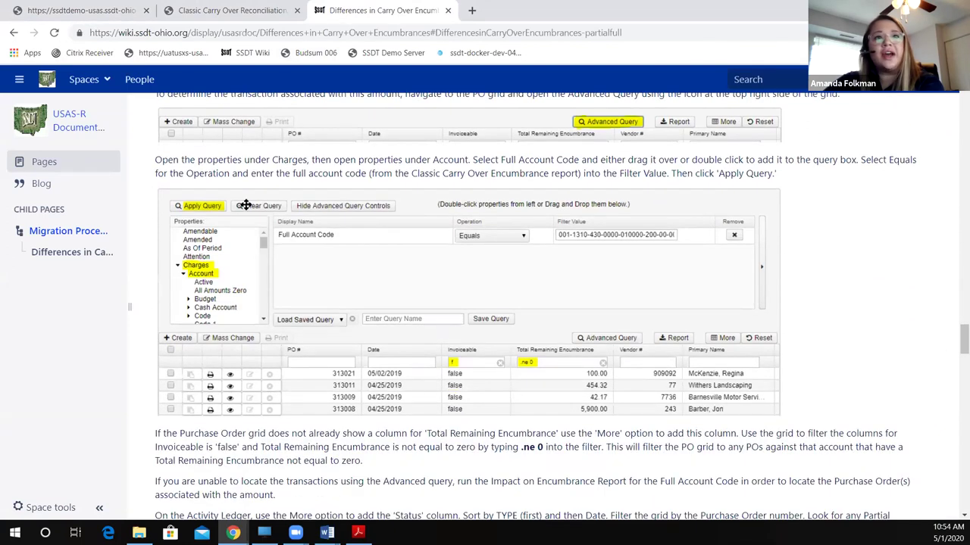
scroll(277, 378, "down", 1)
scroll(278, 378, "down", 1)
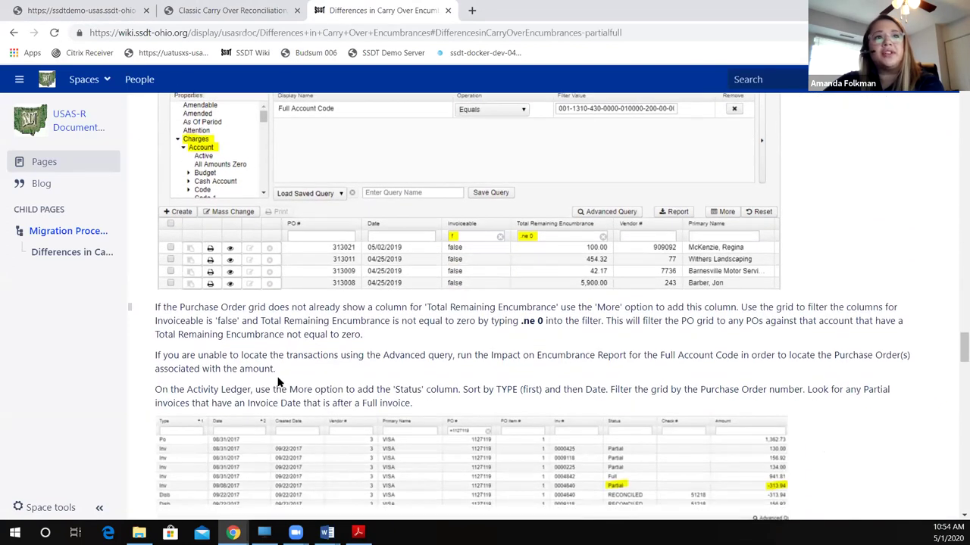
scroll(278, 382, "down", 1)
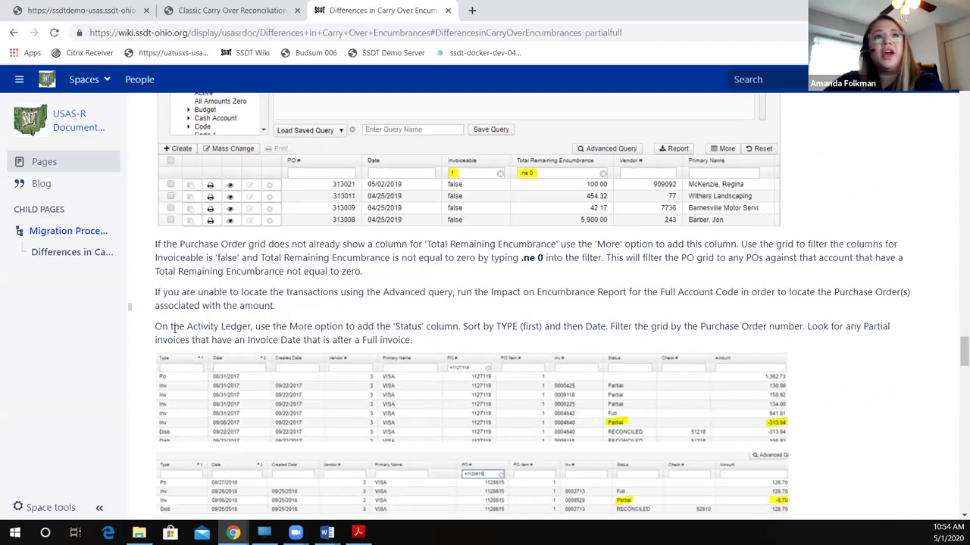
Step: Switch to the USAS application and open the Activity Ledger Query
left_click(97, 11)
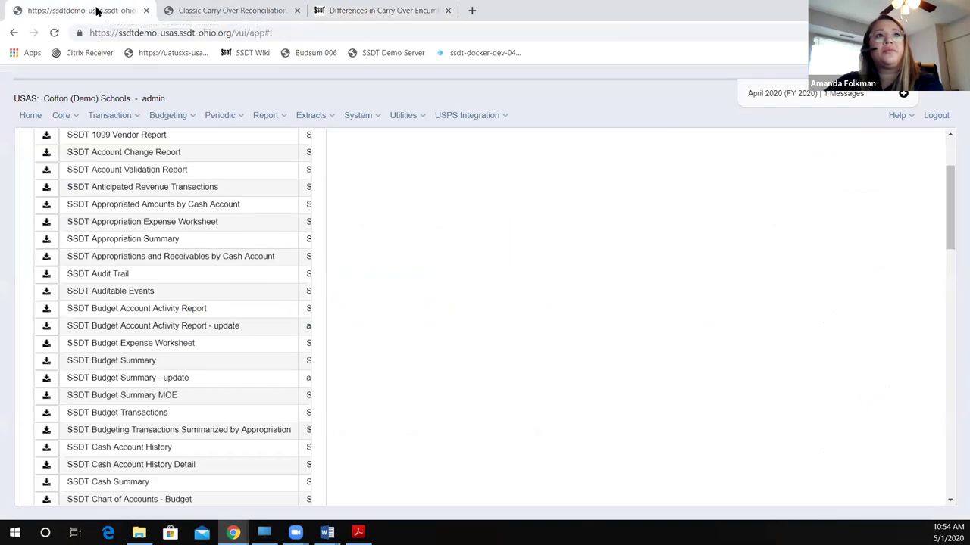
left_click(115, 119)
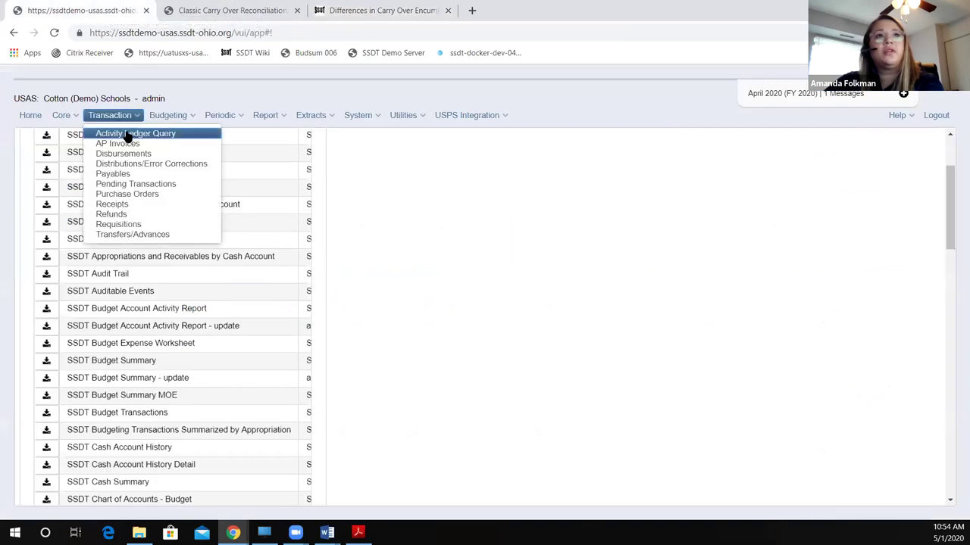
left_click(126, 134)
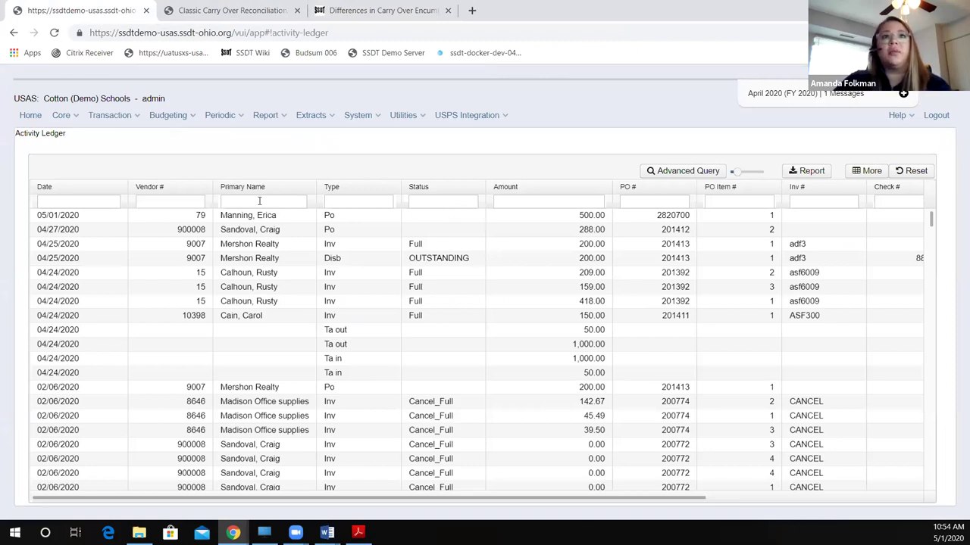
Step: Filter the Activity Ledger to exactly match the first purchase order number from the closed purchase orders report, and sort by Date ascending
left_click(672, 200)
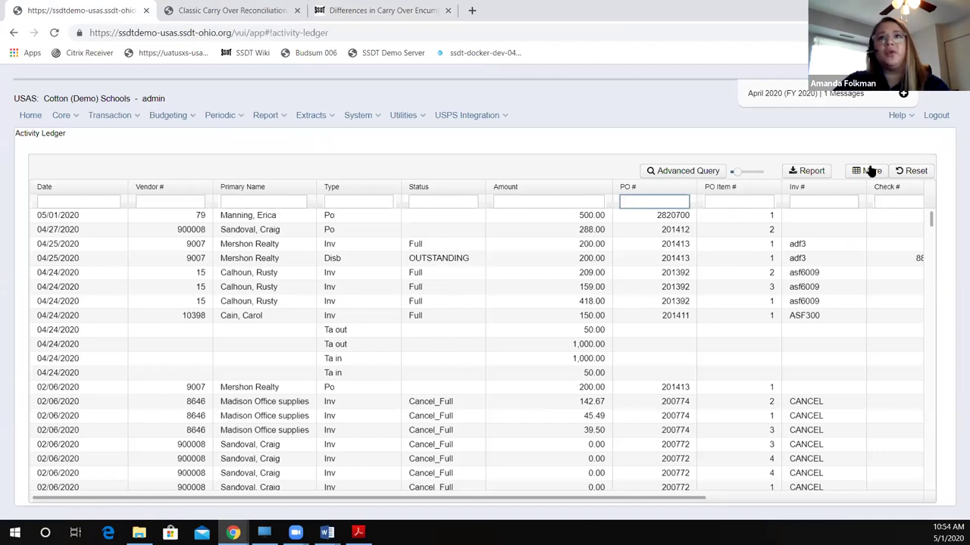
type("=191688")
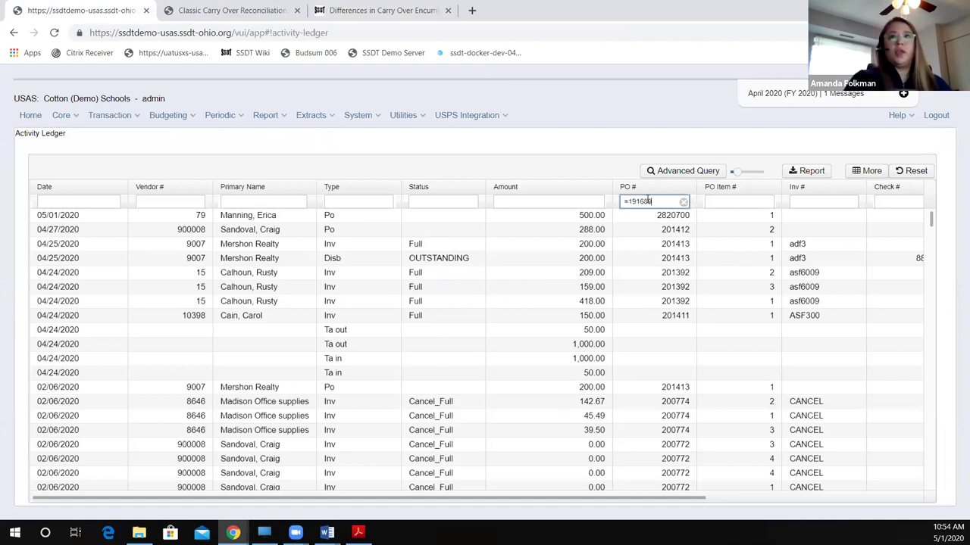
key("BackSpace")
type("9")
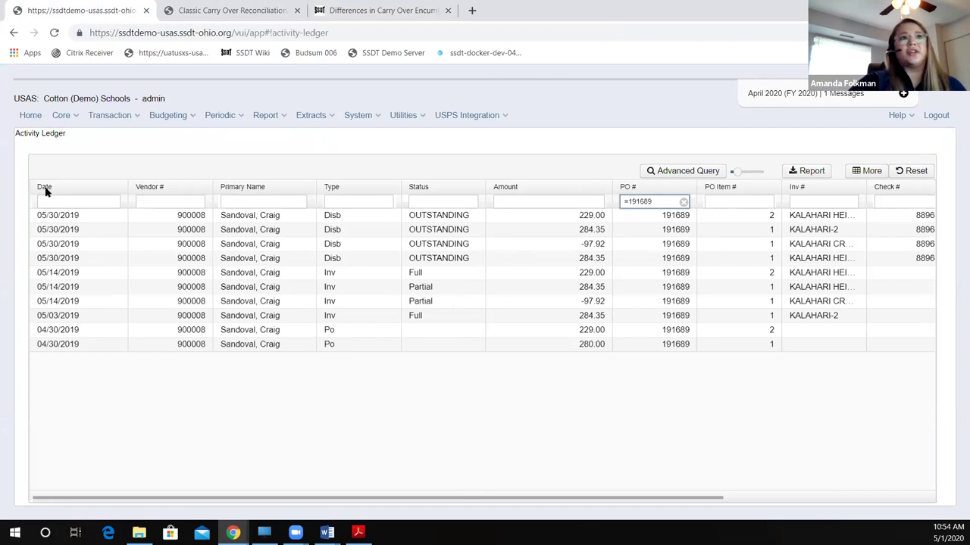
left_click(81, 189)
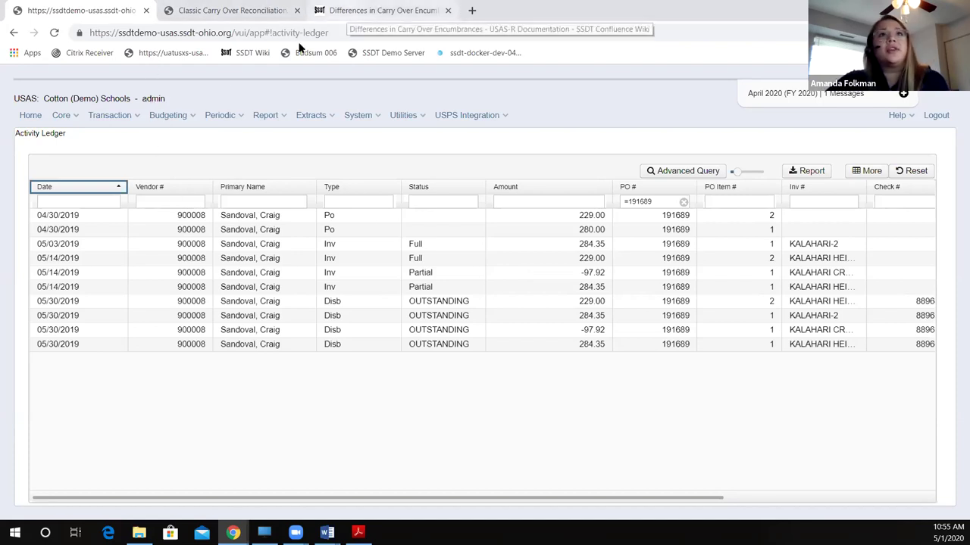
Step: Return to the Differences in Carry Over Encumbrances page and review the Classic Import Log note and the Solution for partial invoices
left_click(379, 11)
scroll(235, 355, "down", 1)
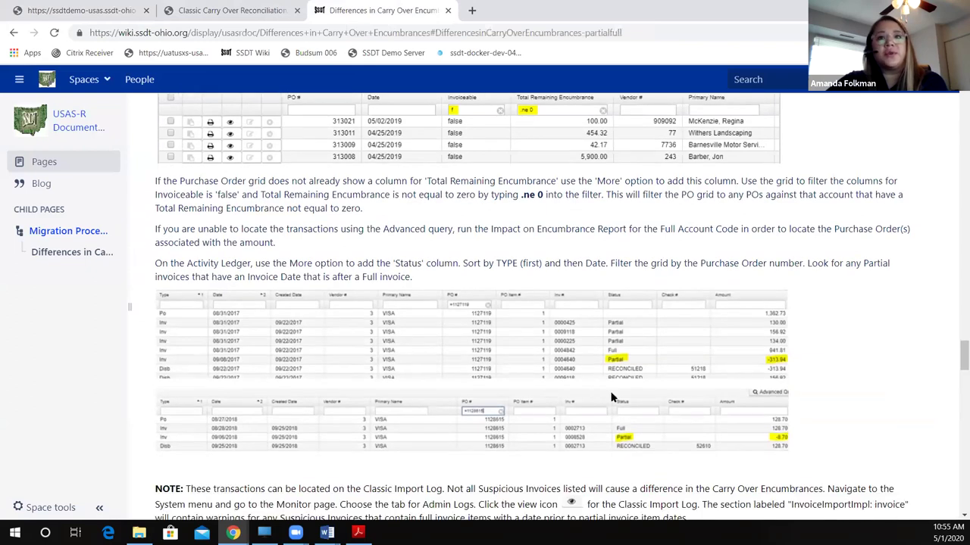
scroll(658, 442, "down", 1)
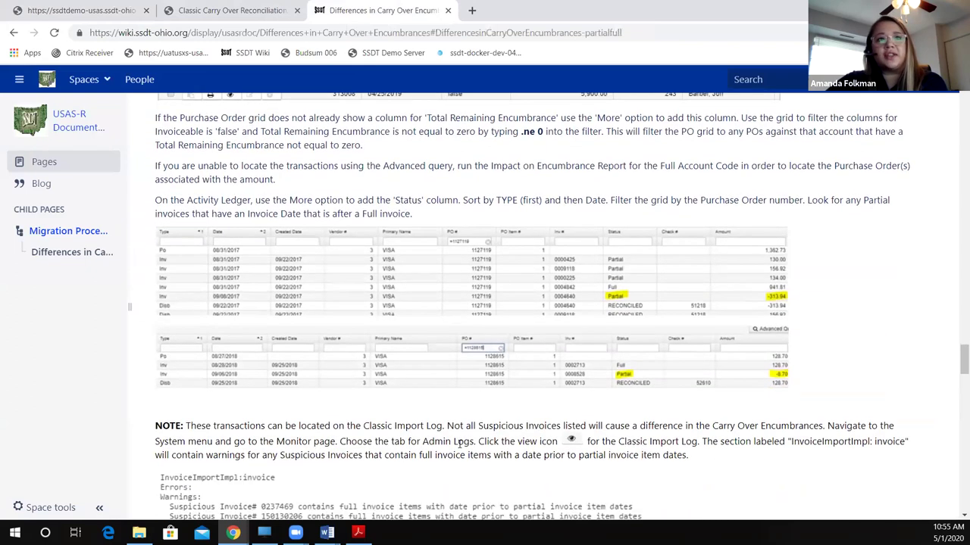
scroll(215, 428, "down", 4)
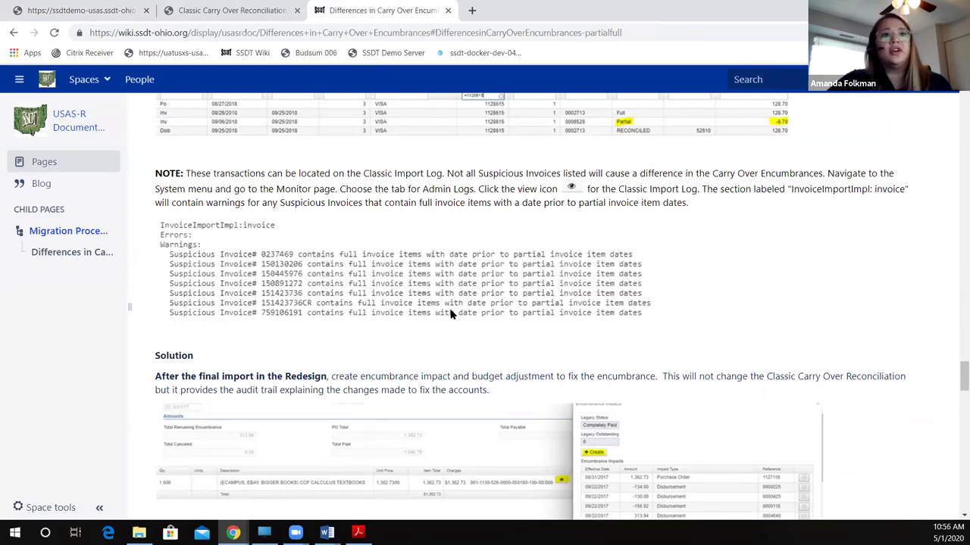
scroll(389, 320, "down", 1)
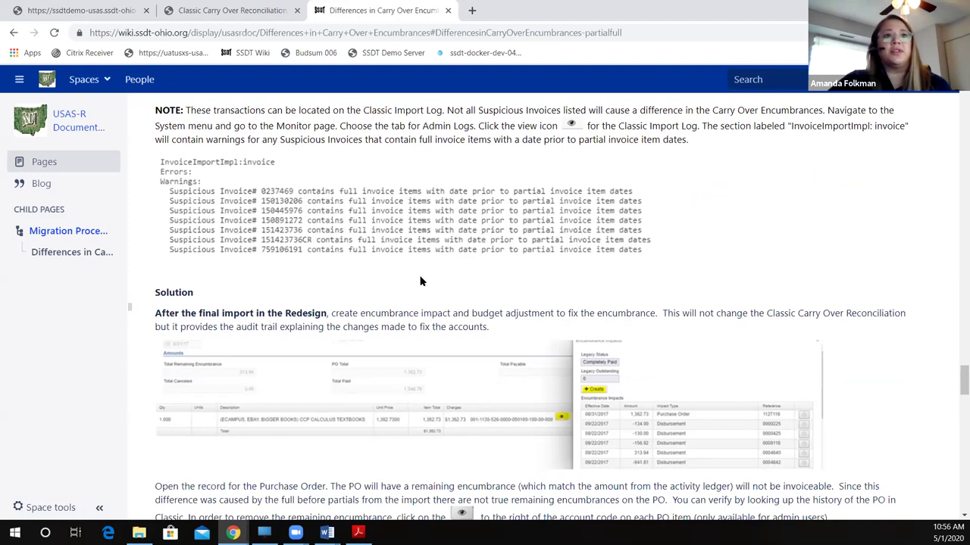
Step: Read the solution text, switch back to USAS, open Purchase Orders, and filter the grid to exactly match the purchase order traced in the Activity Ledger
scroll(420, 281, "down", 1)
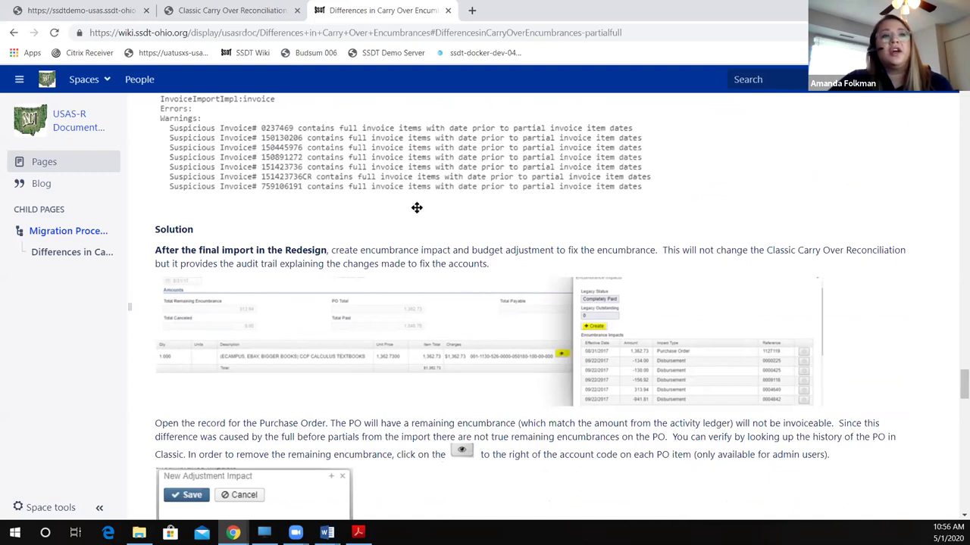
left_click(95, 10)
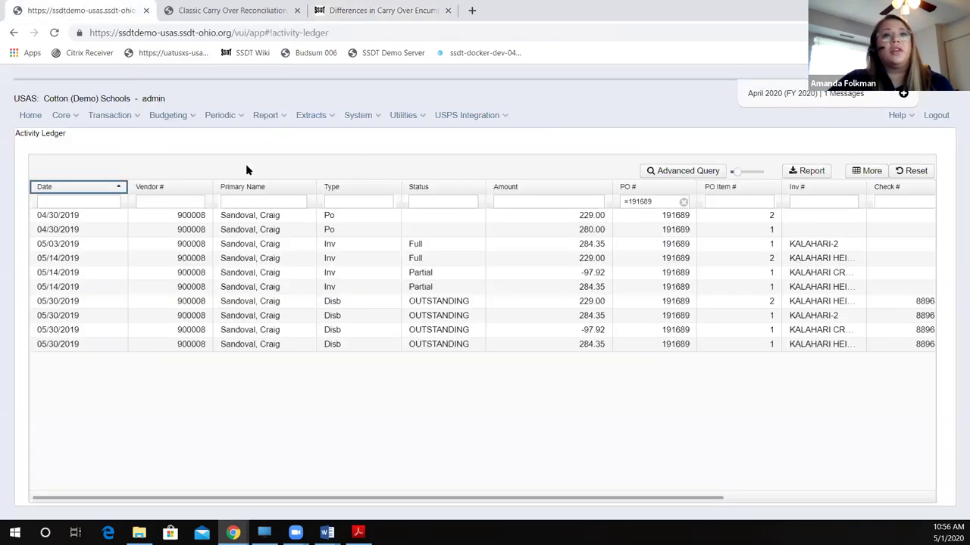
left_click(110, 119)
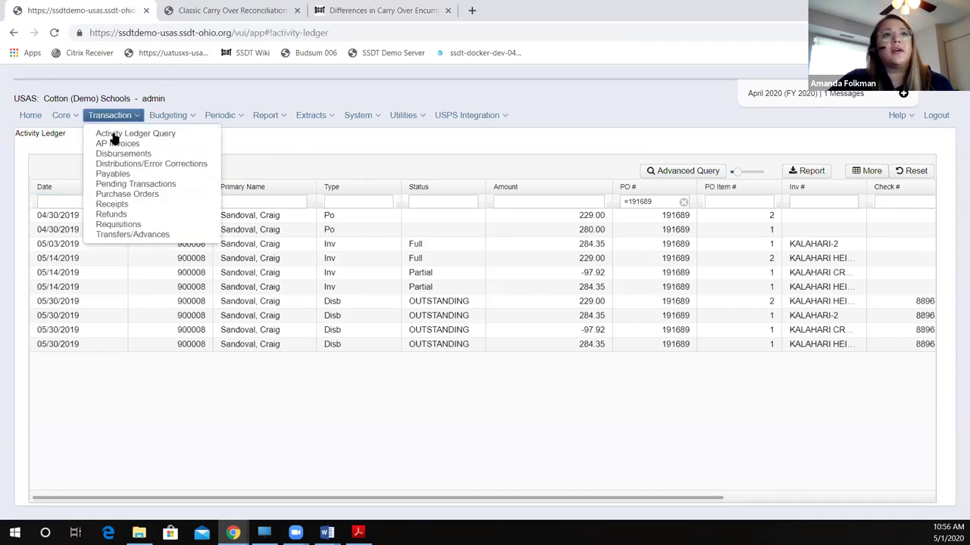
left_click(140, 194)
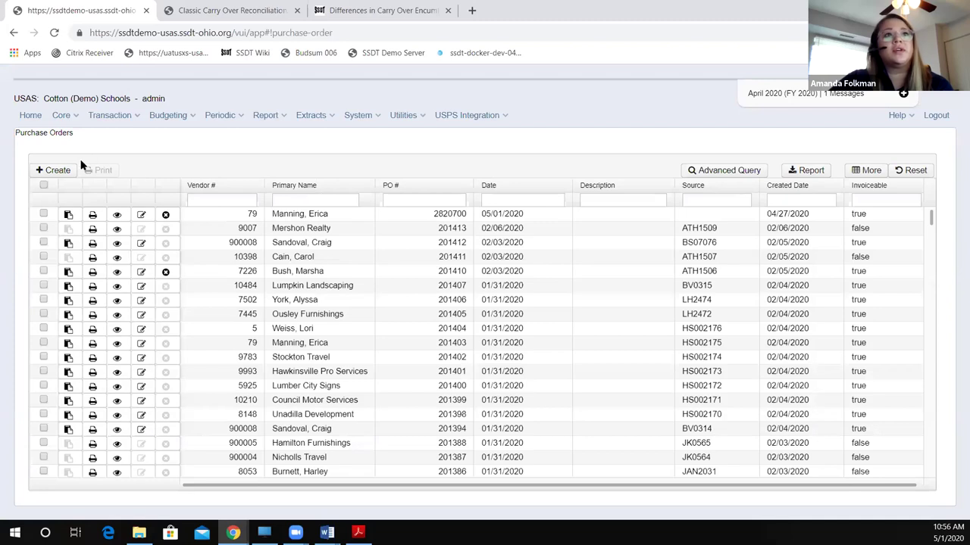
left_click(412, 199)
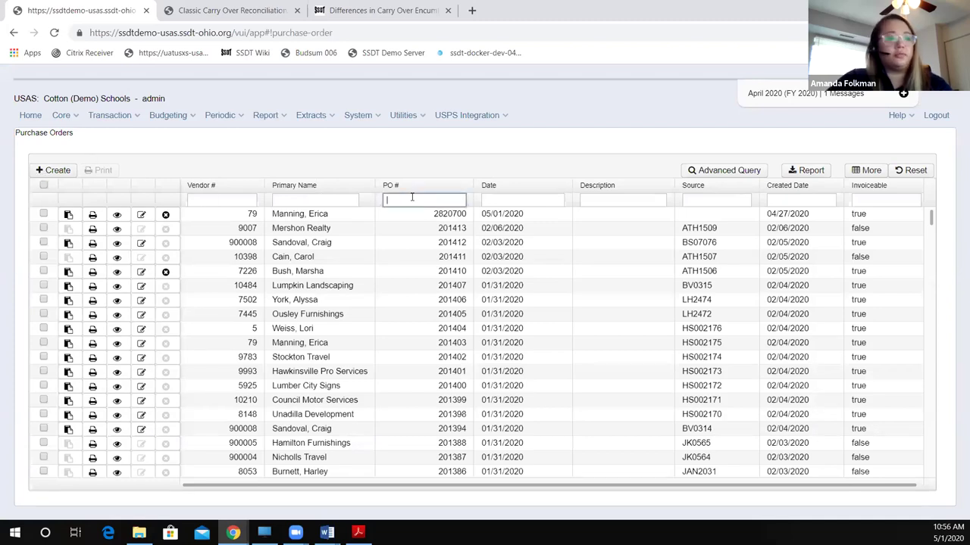
type("4")
type("191688")
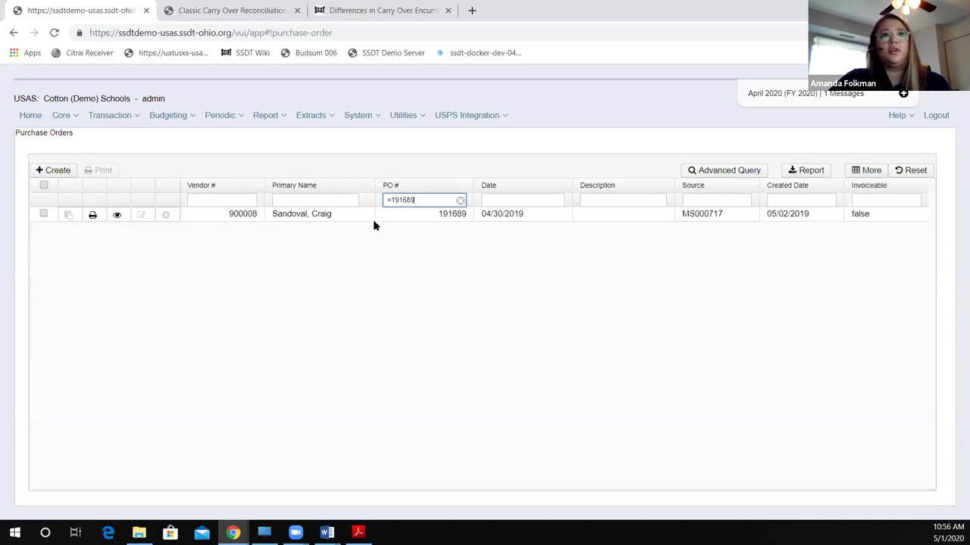
Step: View the purchase order's amounts and line items, and check its entry in the Post Import Closed Purchase Orders with Remaining Balance report
left_click(116, 215)
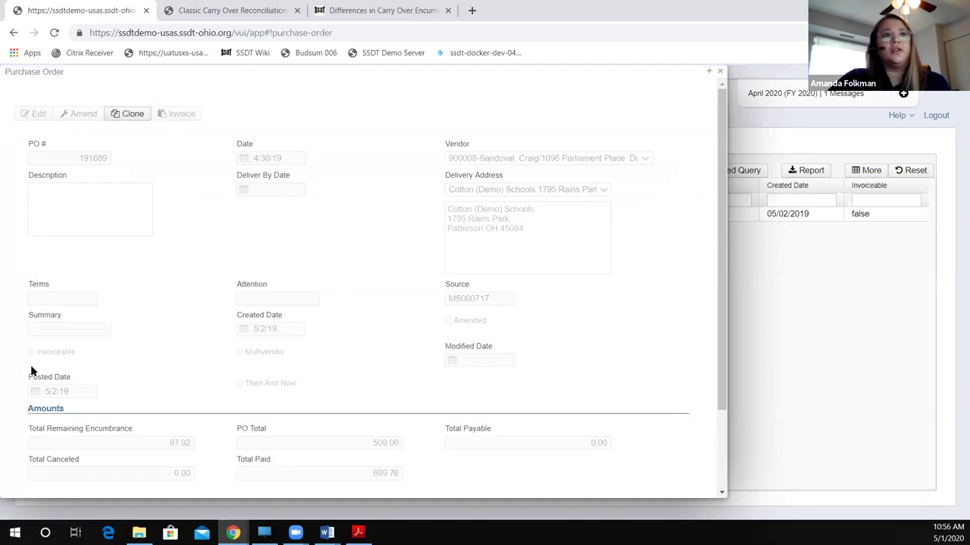
scroll(83, 352, "down", 1)
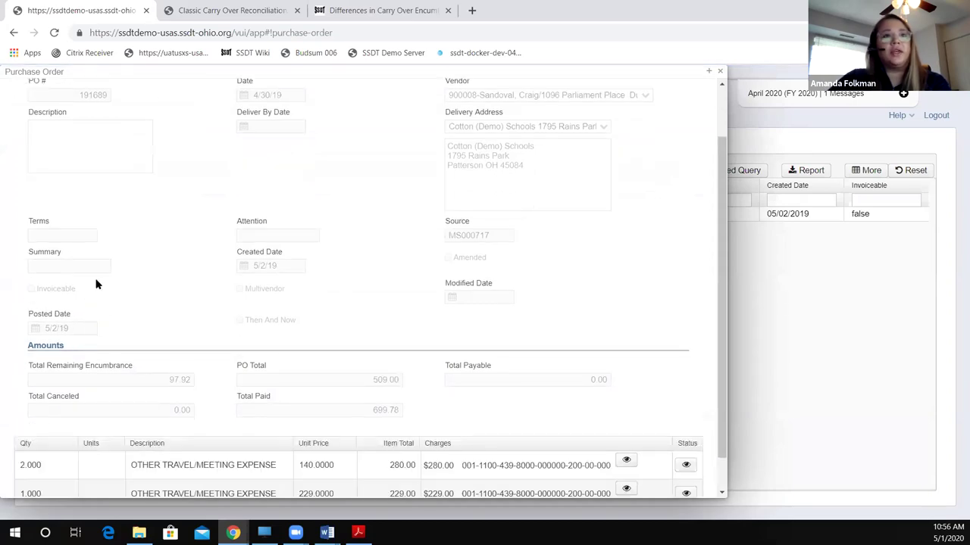
scroll(95, 281, "down", 1)
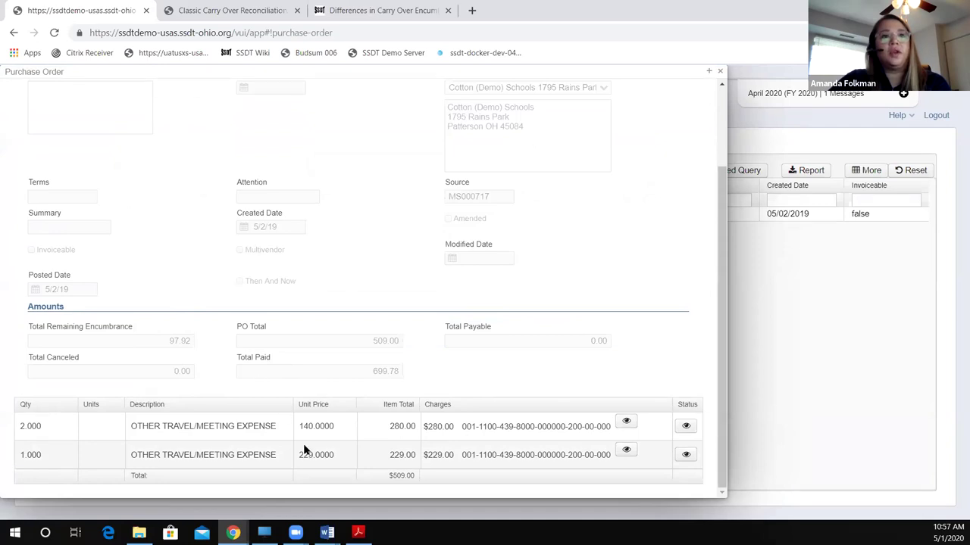
mouse_move(358, 533)
left_click(357, 478)
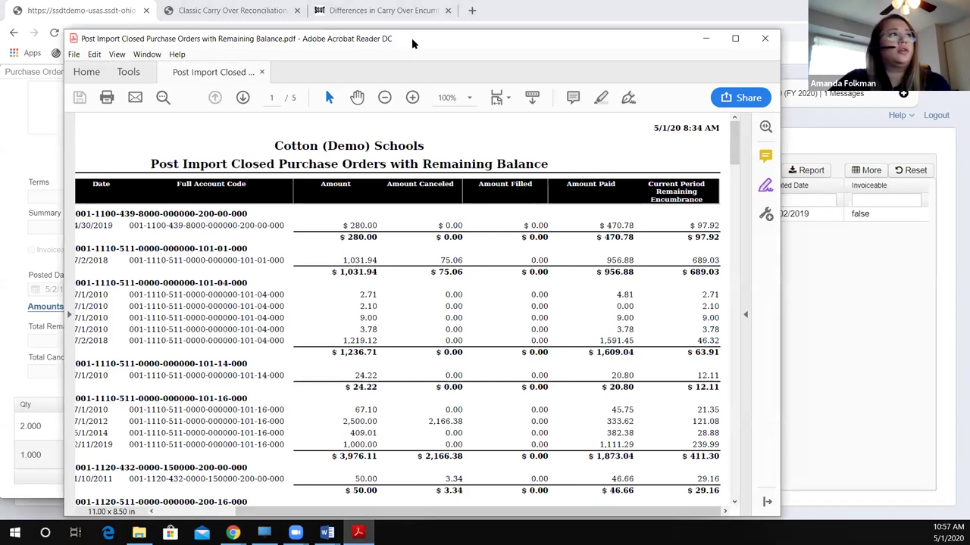
key("alt+Tab")
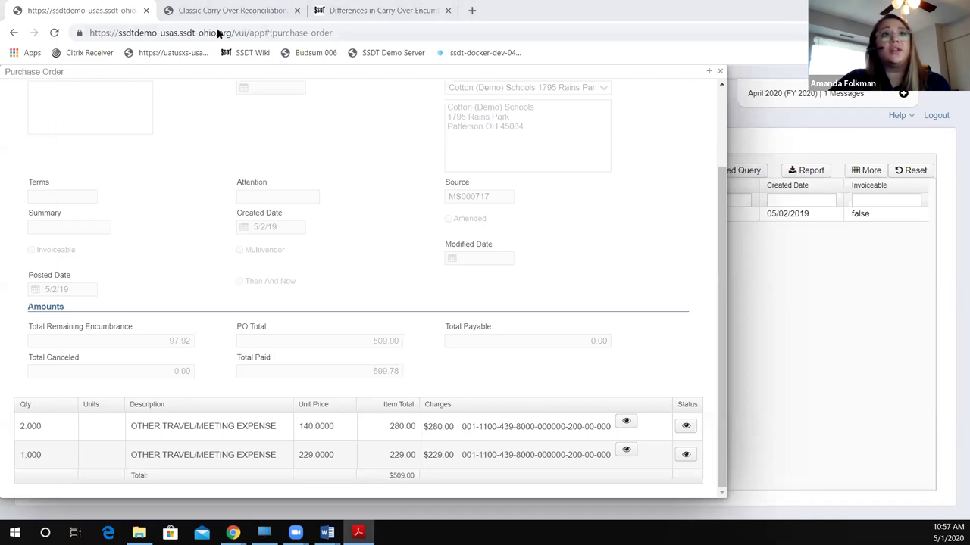
Step: Open a second USAS session in a new browser tab from the same base address and place it beside the first
left_click_drag(236, 33, 89, 33)
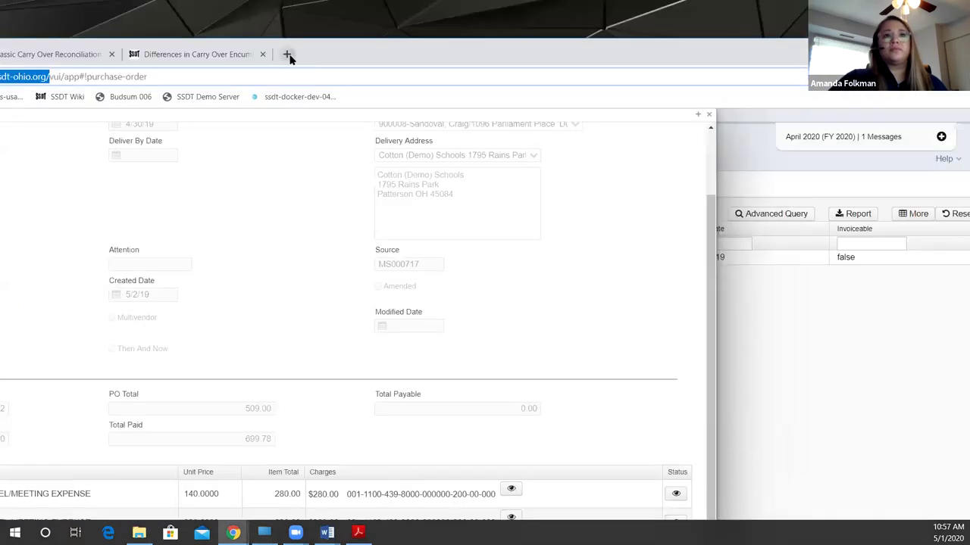
left_click(286, 53)
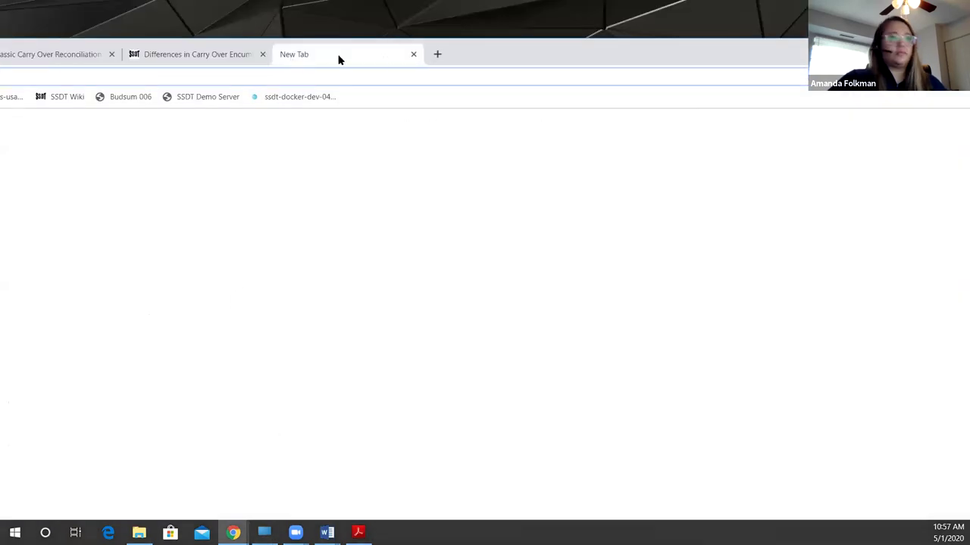
key("ctrl+v")
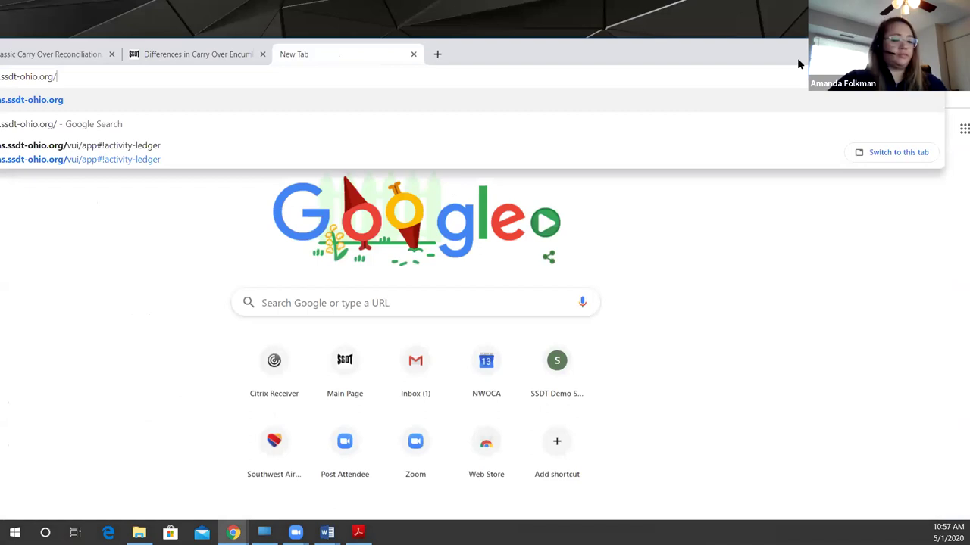
key("Return")
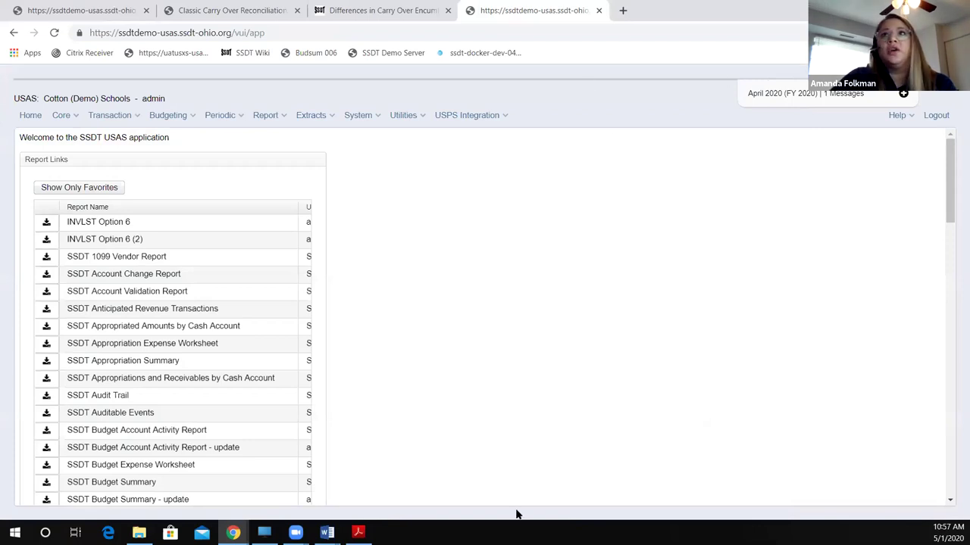
left_click_drag(534, 10, 62, 73)
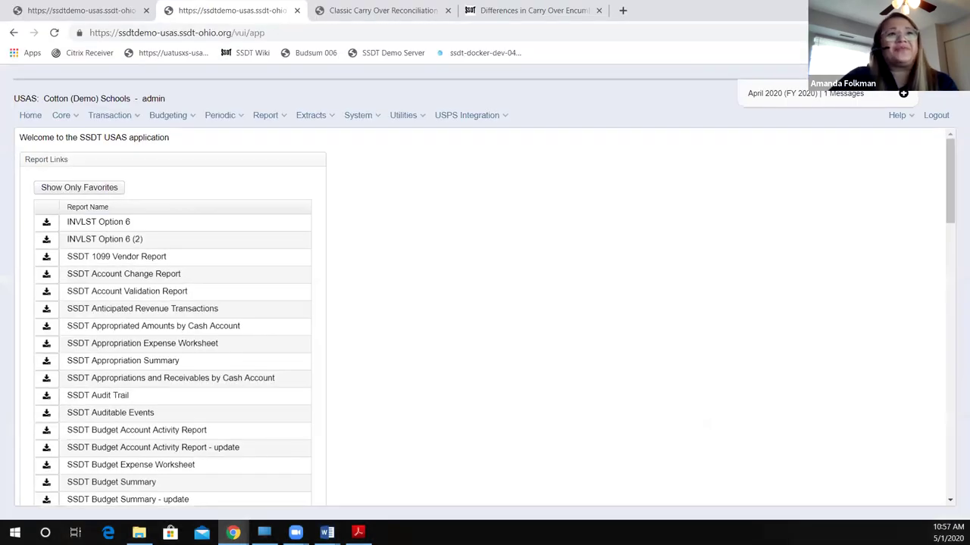
Step: Open the expenditure accounts in the second session and filter them by fund 001, function 110 and object 439
left_click(67, 116)
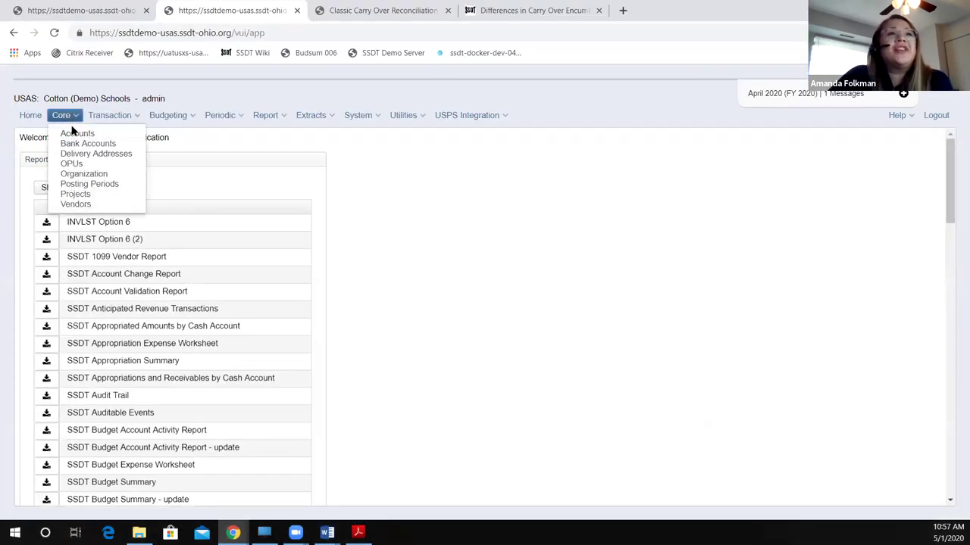
left_click(77, 135)
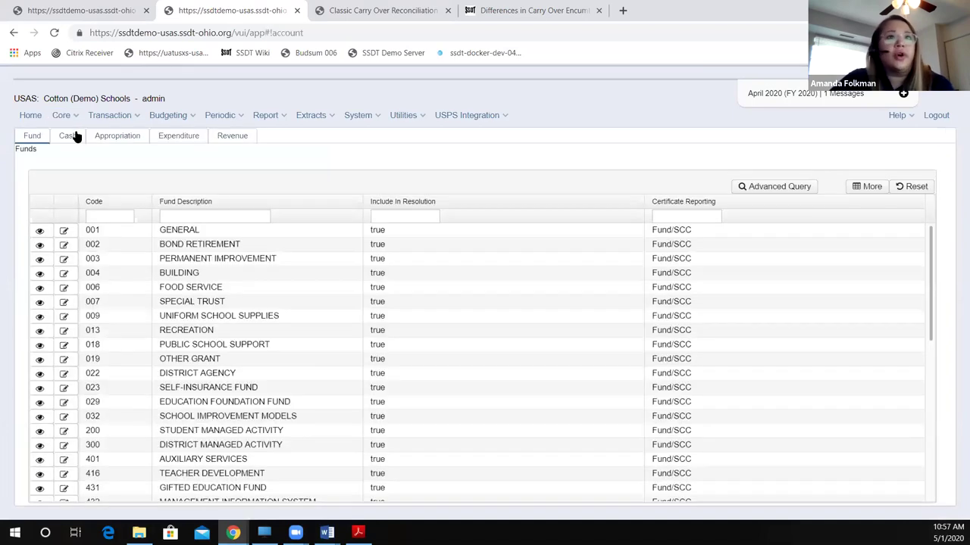
left_click(176, 144)
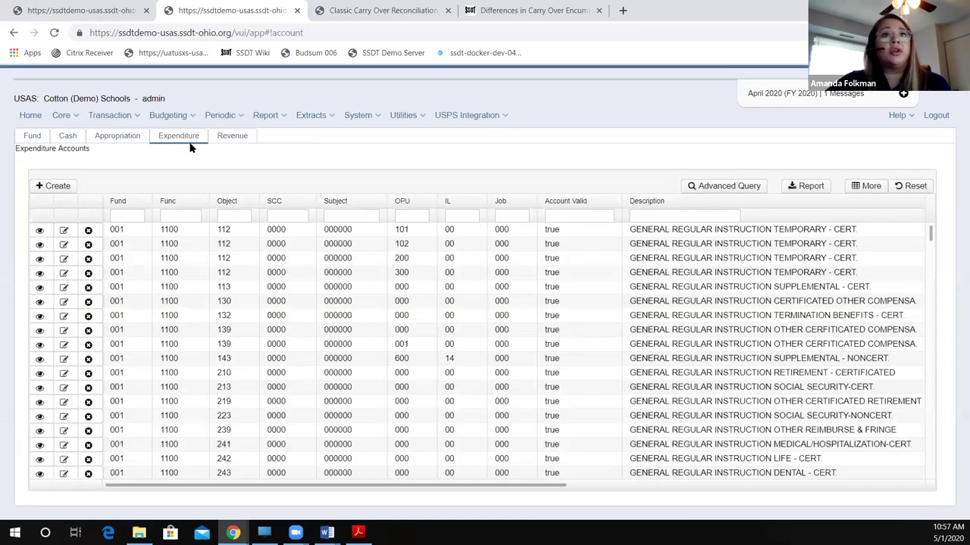
left_click(136, 215)
type("001")
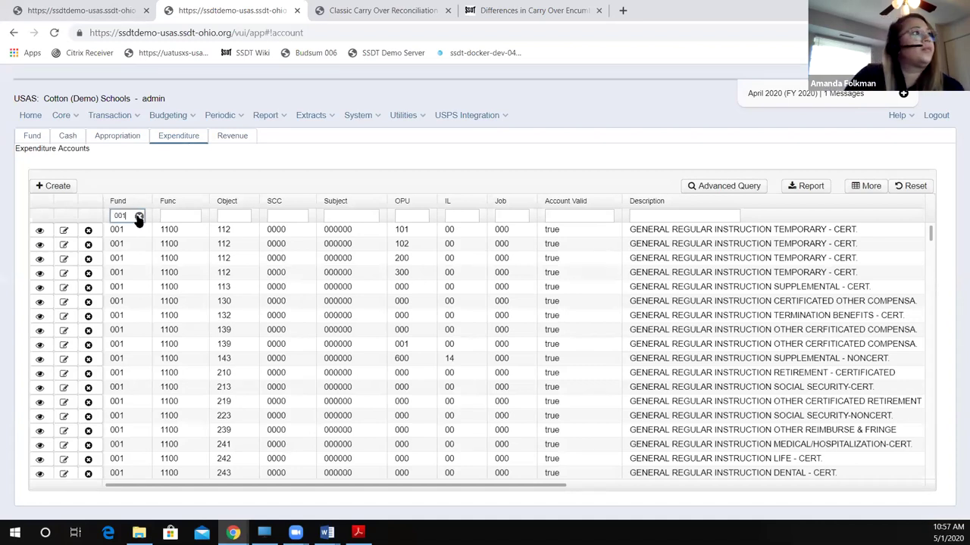
left_click(190, 216)
type("110")
left_click(239, 216)
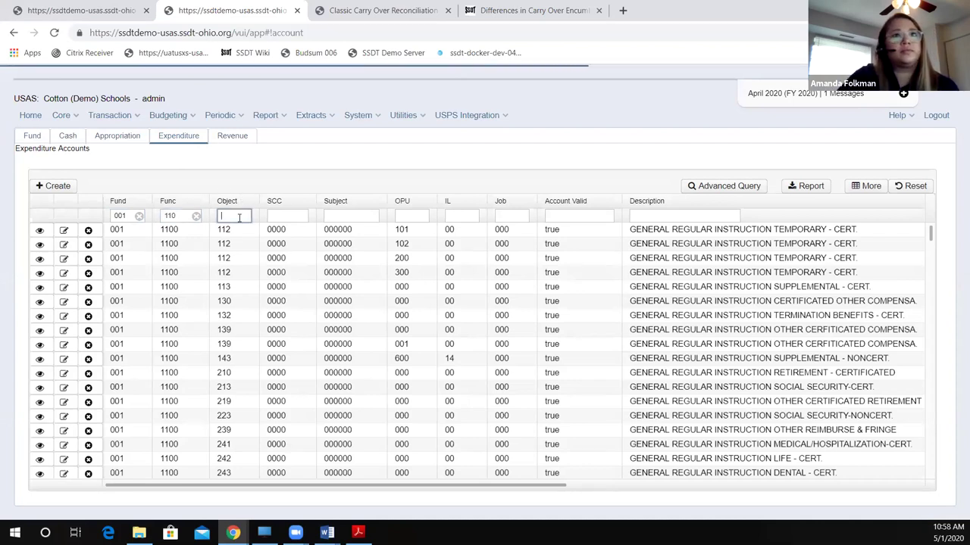
type("435")
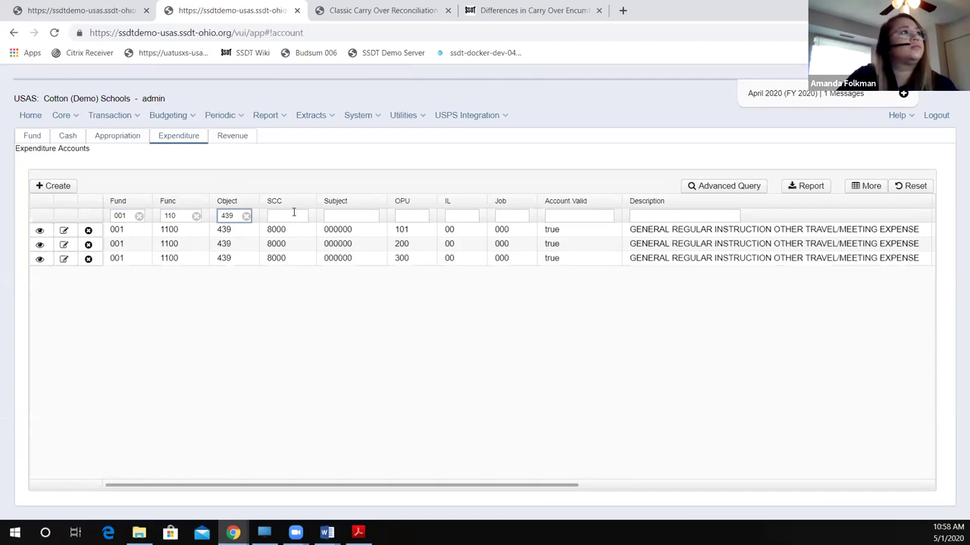
Step: Open the expenditure account with OPU 200, leave edit mode without changes, and capture a screenshot of its account information and amounts
left_click(64, 245)
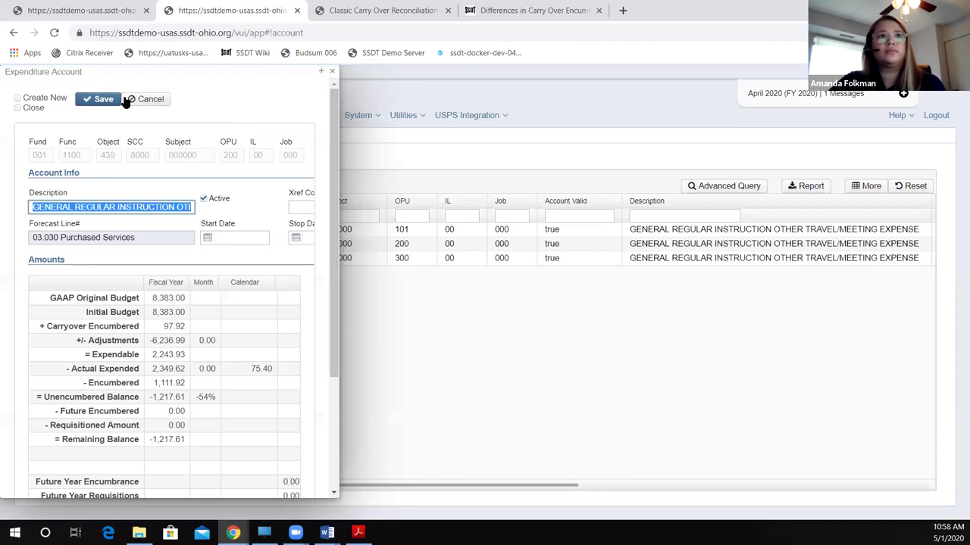
left_click(144, 101)
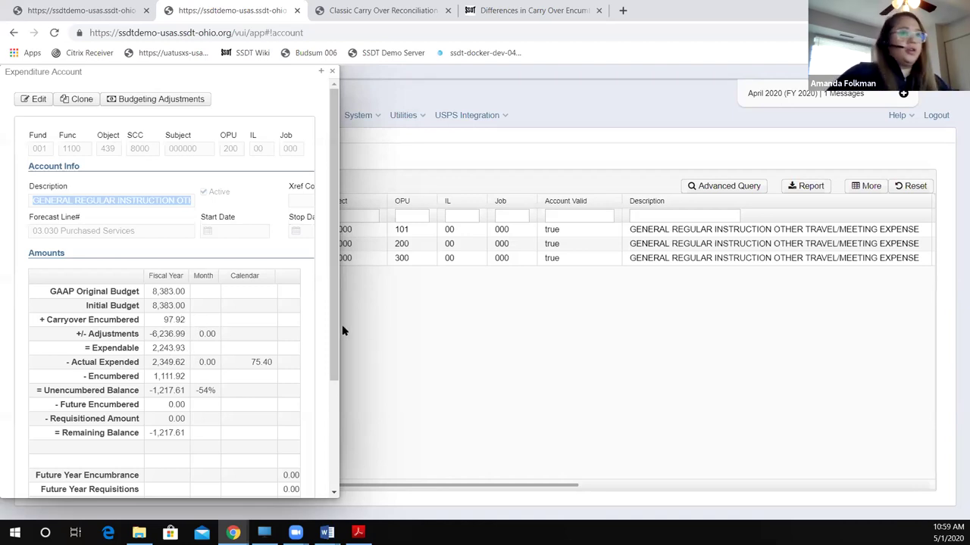
key("super+shift+s")
left_click_drag(18, 121, 324, 453)
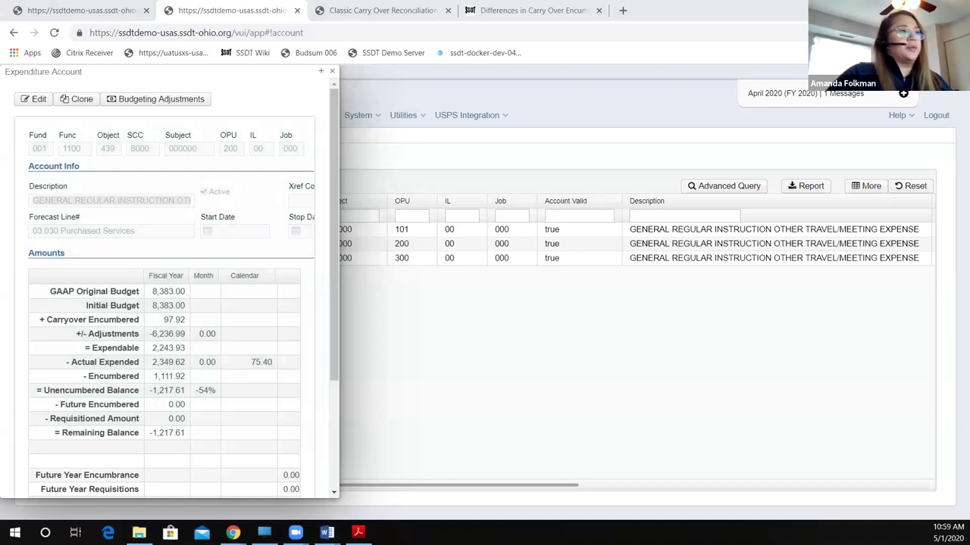
Step: Switch to the USAS-R Migrations 5-1-2020 screenshots document in Word and paste the account capture on a new page at the end
key("alt+Tab")
scroll(397, 342, "down", 3)
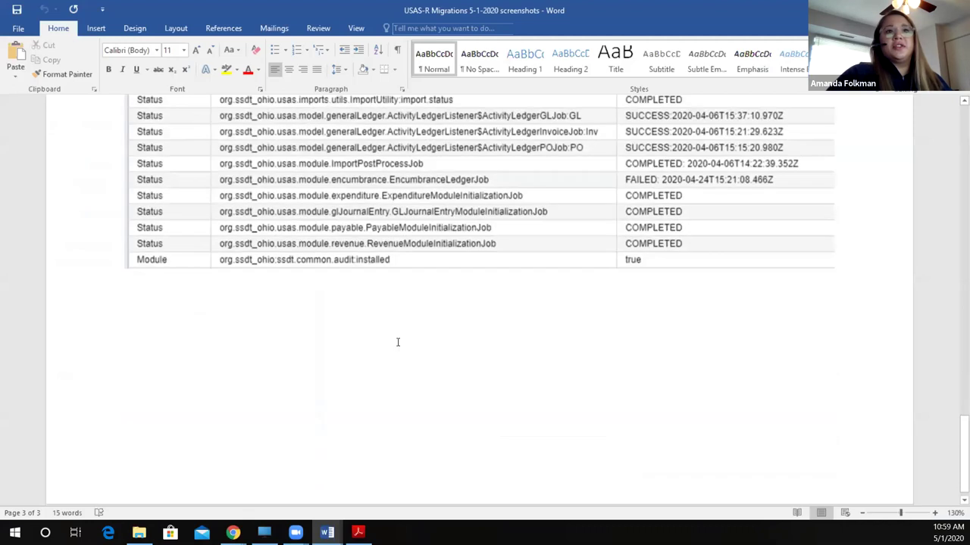
left_click(488, 378)
key("Return")
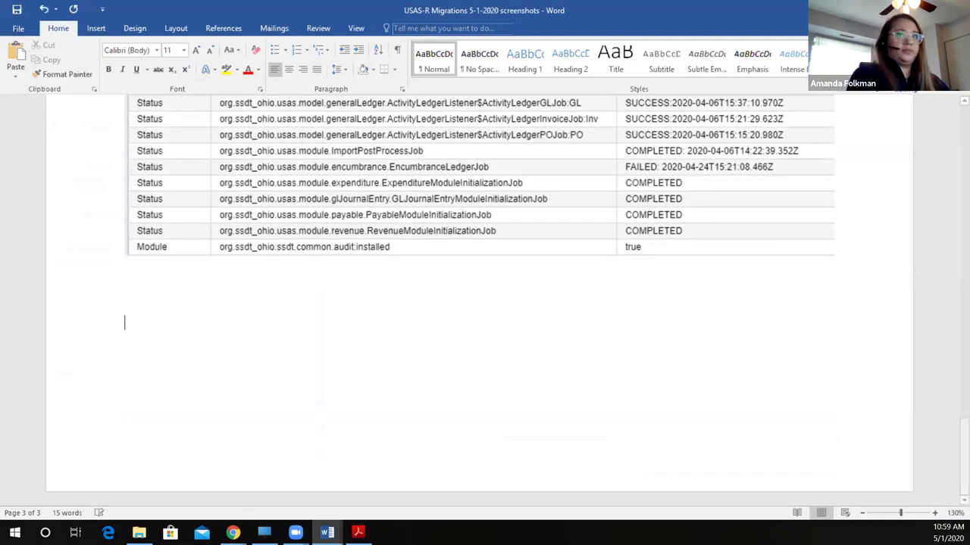
key("ctrl+Return")
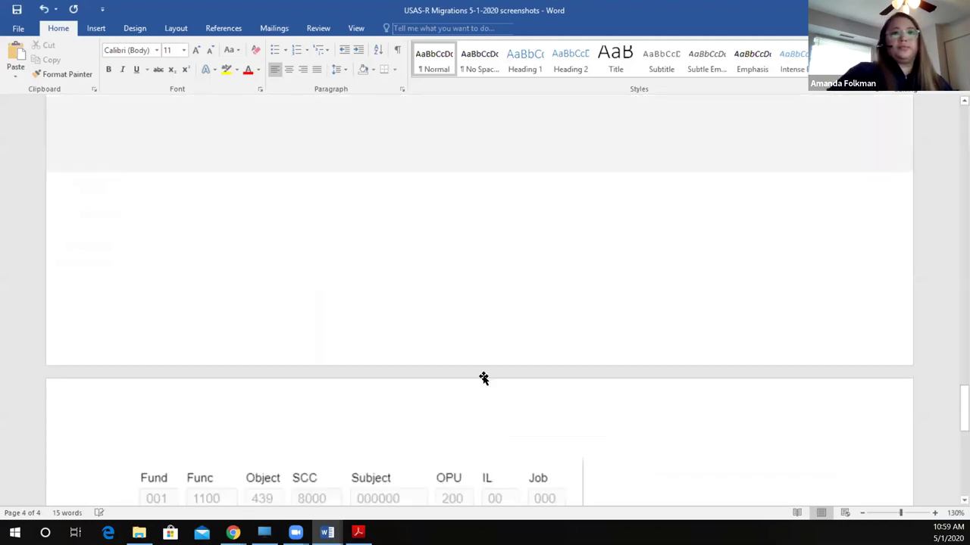
key("ctrl+End")
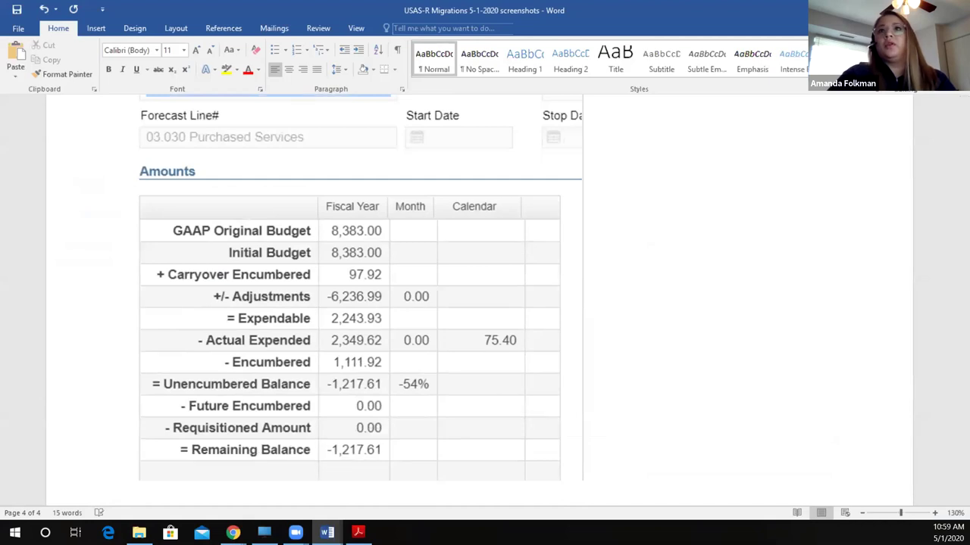
Step: Return to the purchase order in the first USAS session and open the encumbrance impacts for the 280.00 item's charge
key("alt+Tab")
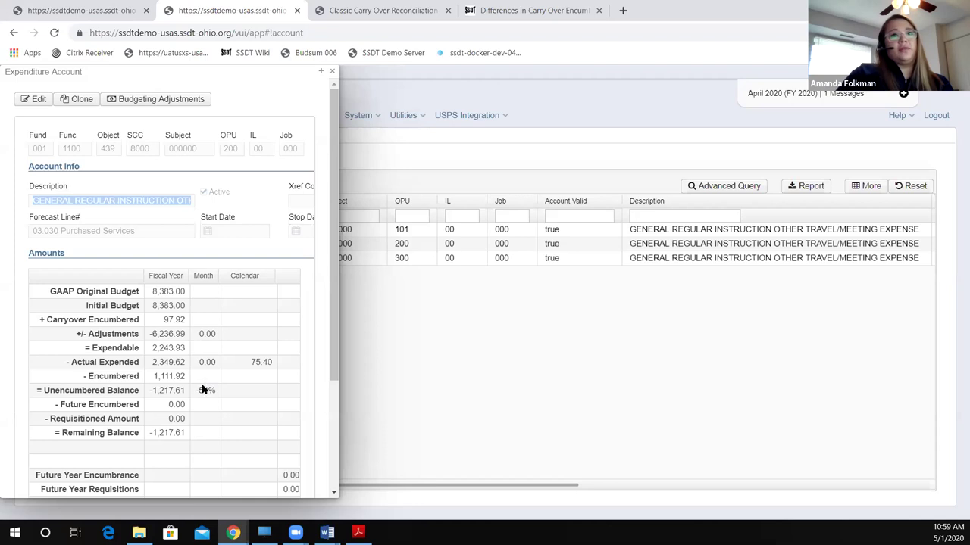
left_click(57, 10)
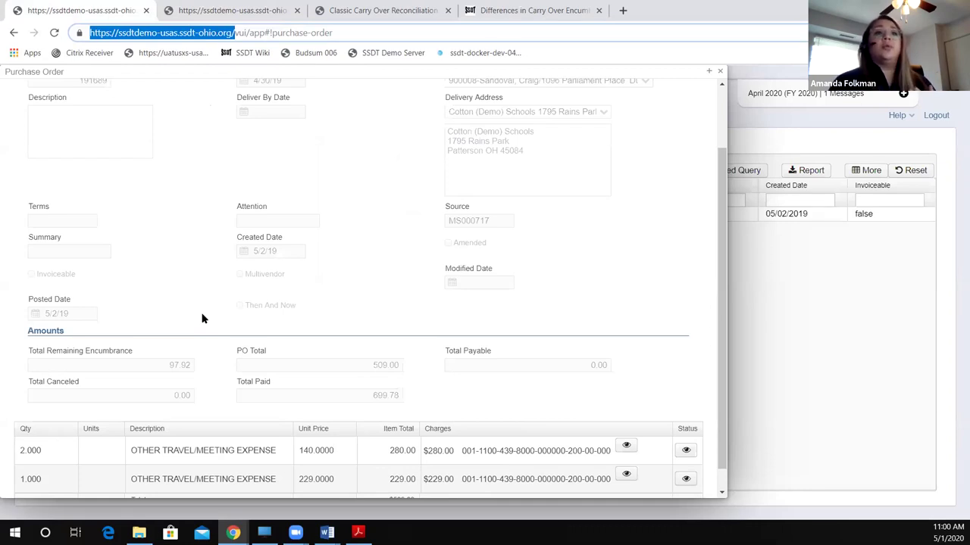
left_click(626, 447)
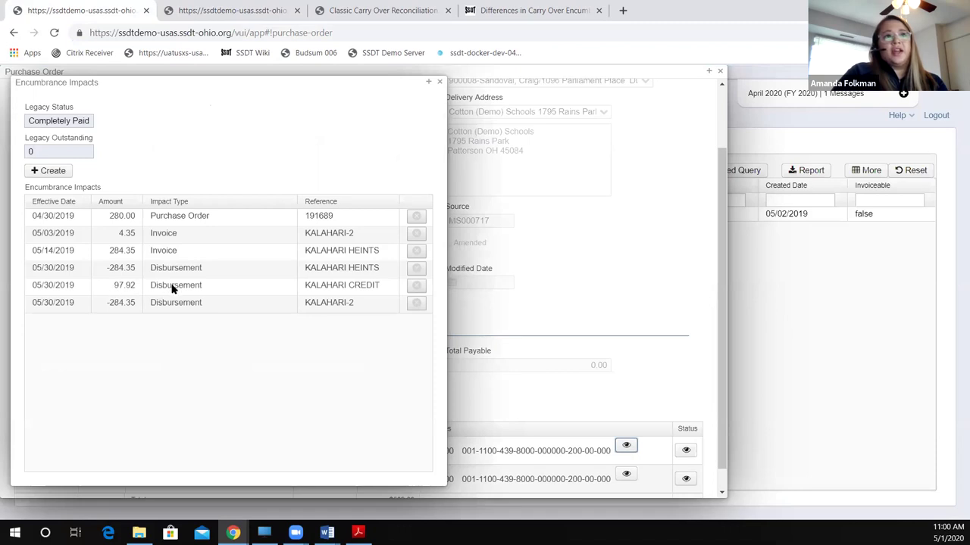
Step: Start a new adjustment impact for the 280.00 charge, with effective date 4/30/2020 and reference "correction for CCOR"
left_click(48, 173)
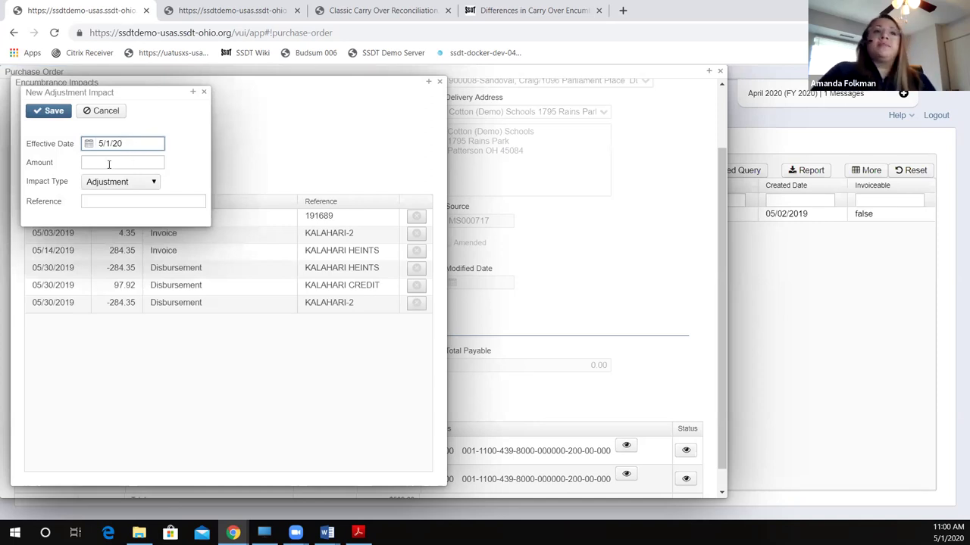
left_click_drag(114, 143, 97, 143)
type("4")
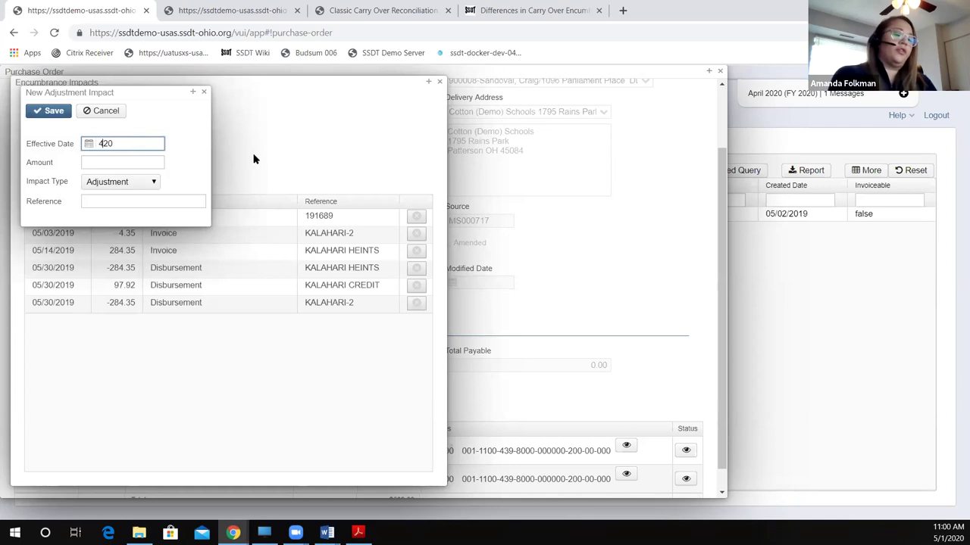
type("/3")
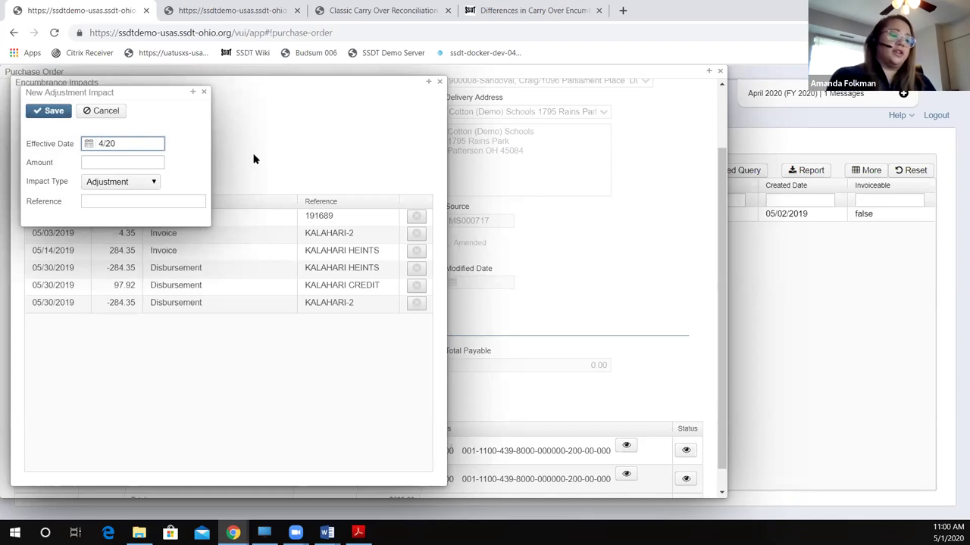
type("0/20")
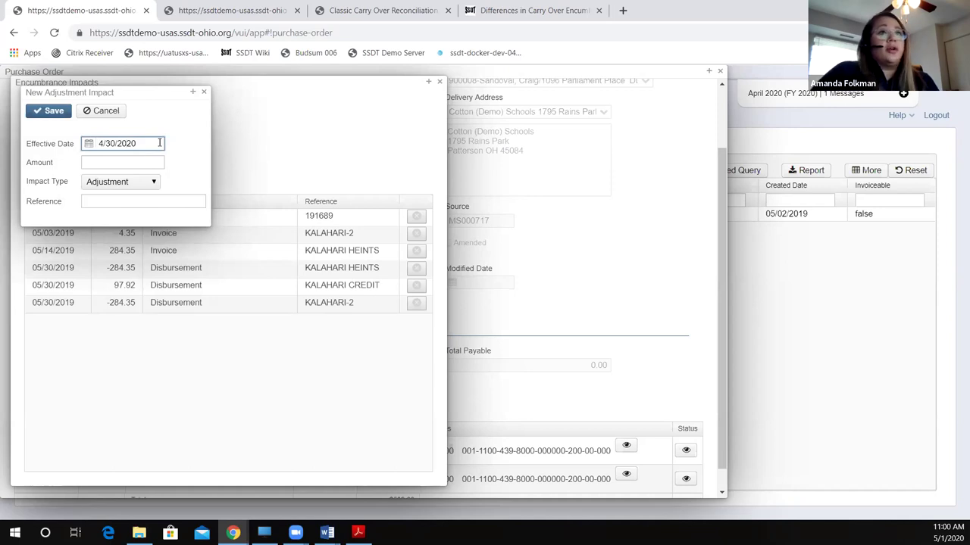
left_click(115, 202)
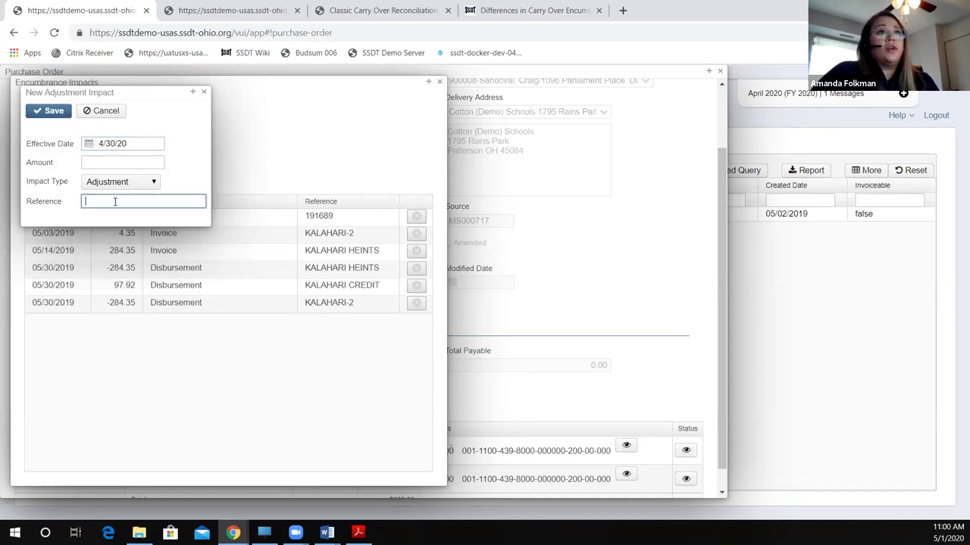
left_click(129, 162)
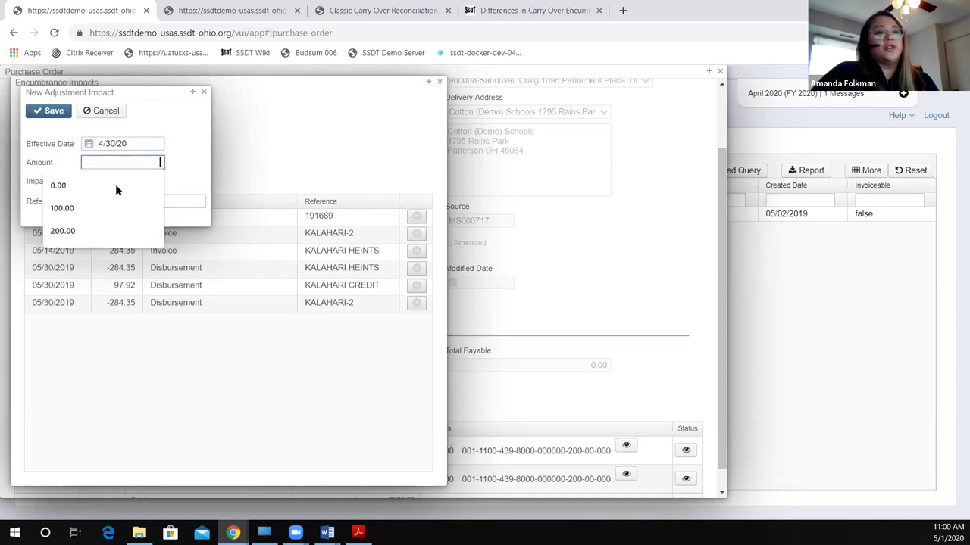
left_click(194, 201)
type("ccrrection for CCOR")
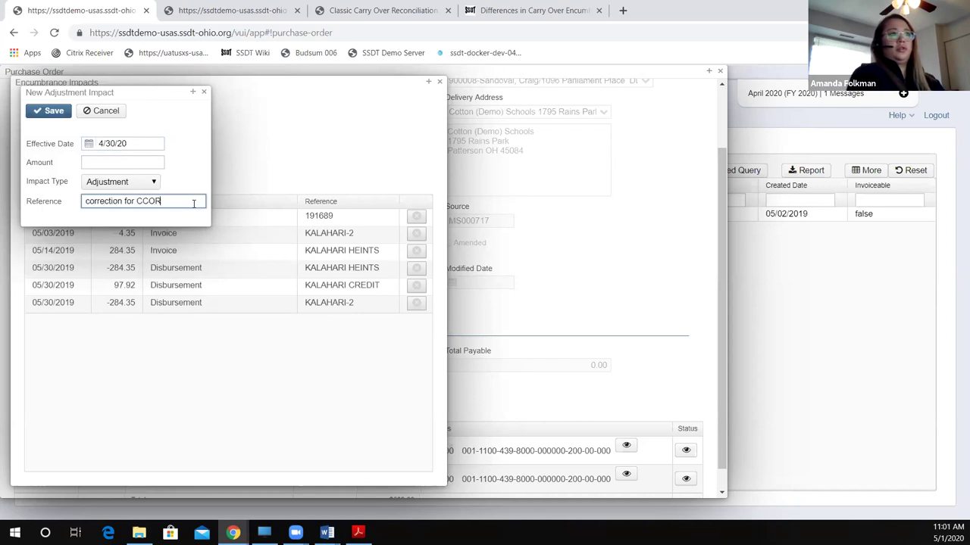
Step: Uncover the purchase order's amounts, save the adjustment impact with an amount of -97.92, and close the encumbrance impacts
left_click(109, 161)
left_click(300, 119)
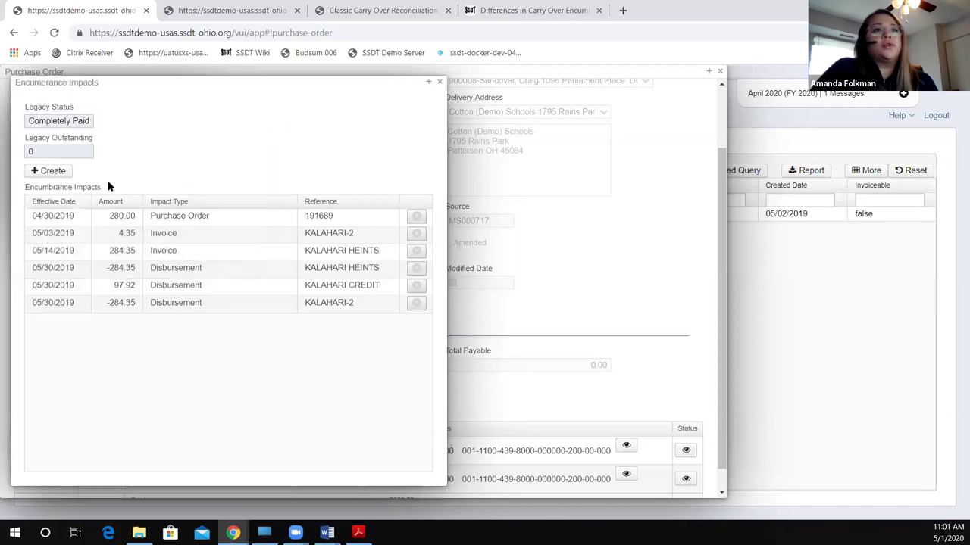
left_click(60, 176)
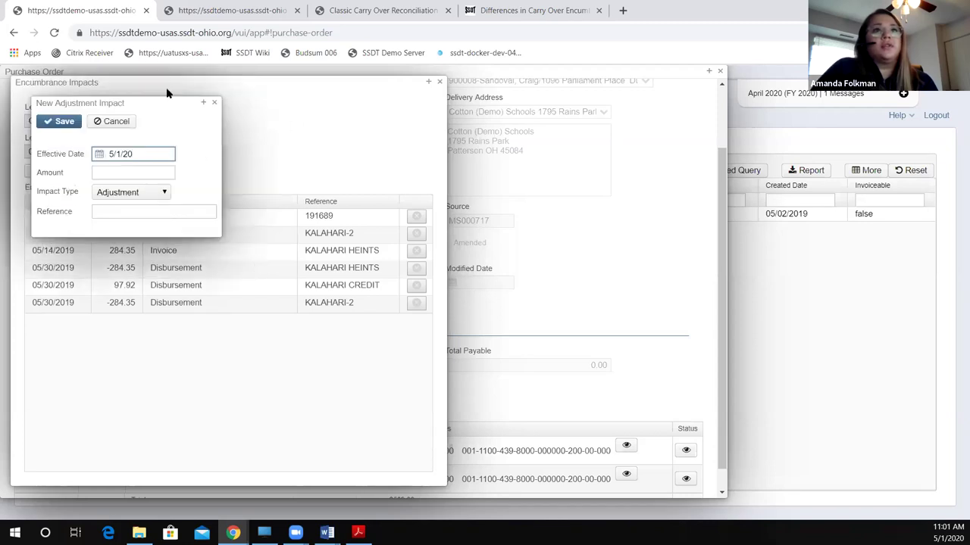
left_click(215, 103)
left_click_drag(383, 86, 620, 77)
left_click_drag(122, 90, 422, 90)
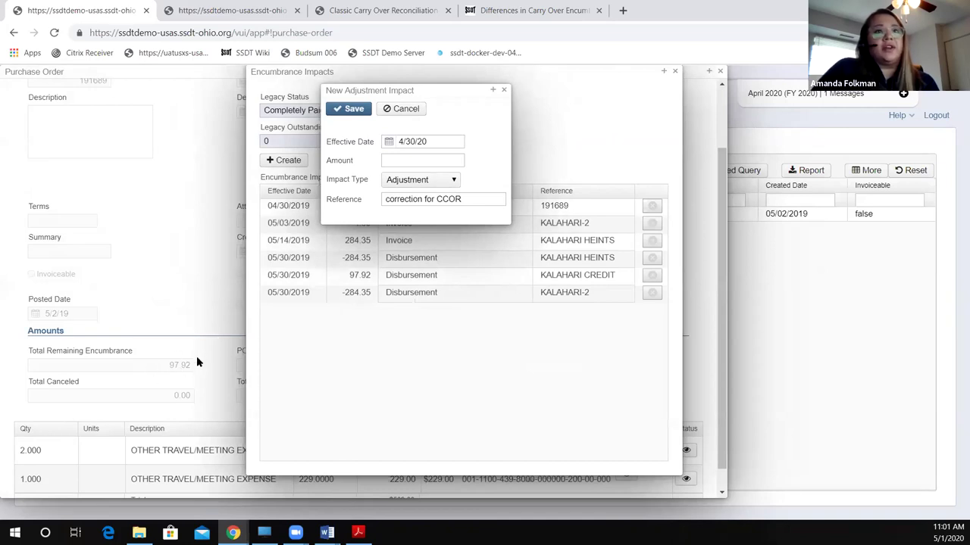
left_click(432, 157)
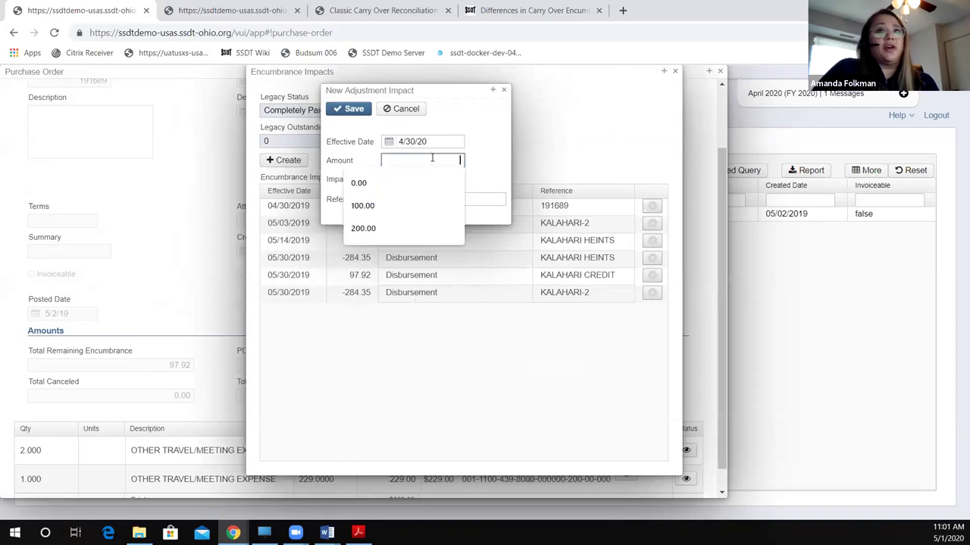
type("-97.92")
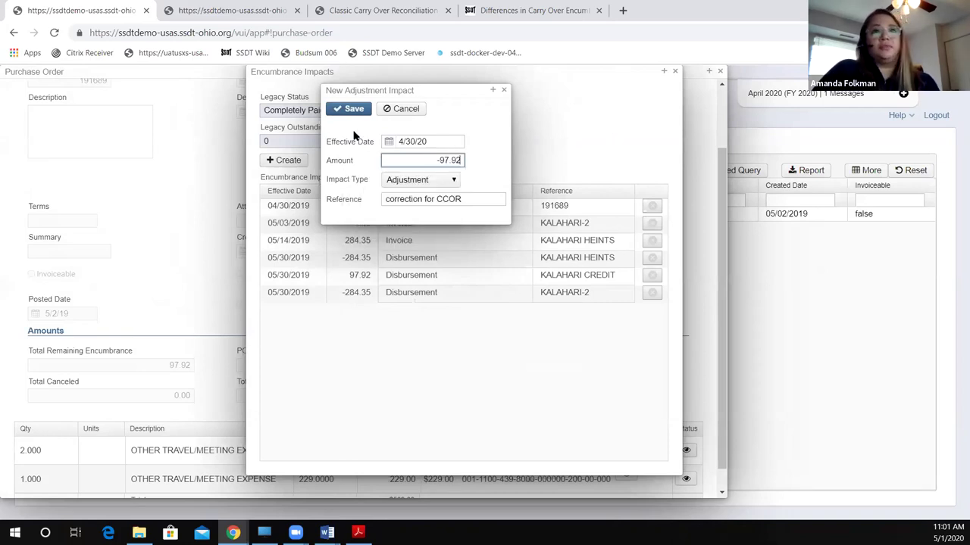
left_click(342, 108)
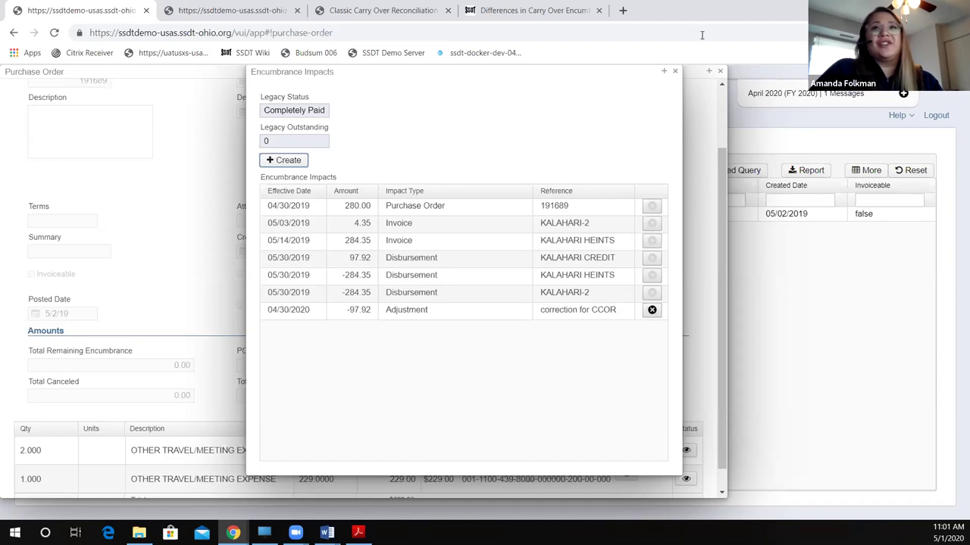
left_click(675, 72)
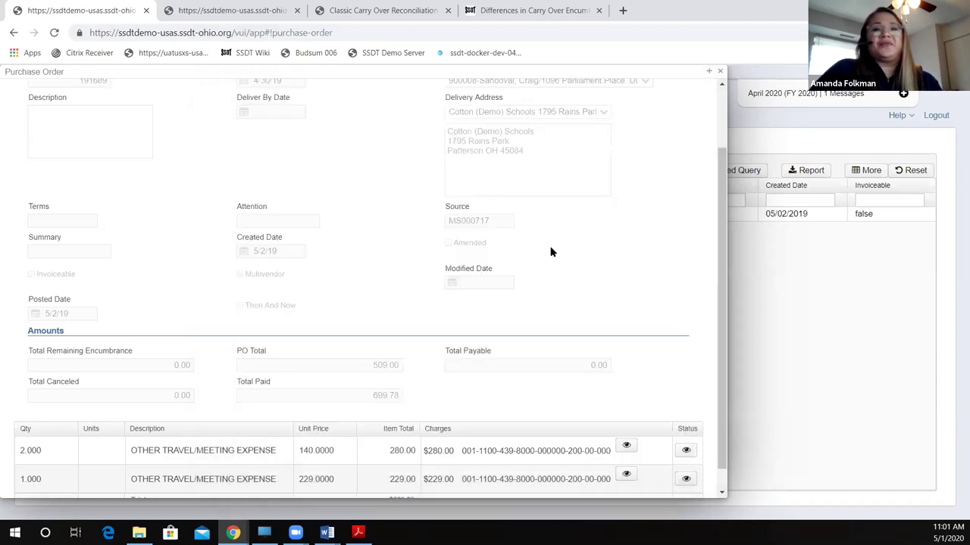
Step: Reopen the expenditure account with OPU 200 in the second USAS session to refresh its amounts
left_click(245, 22)
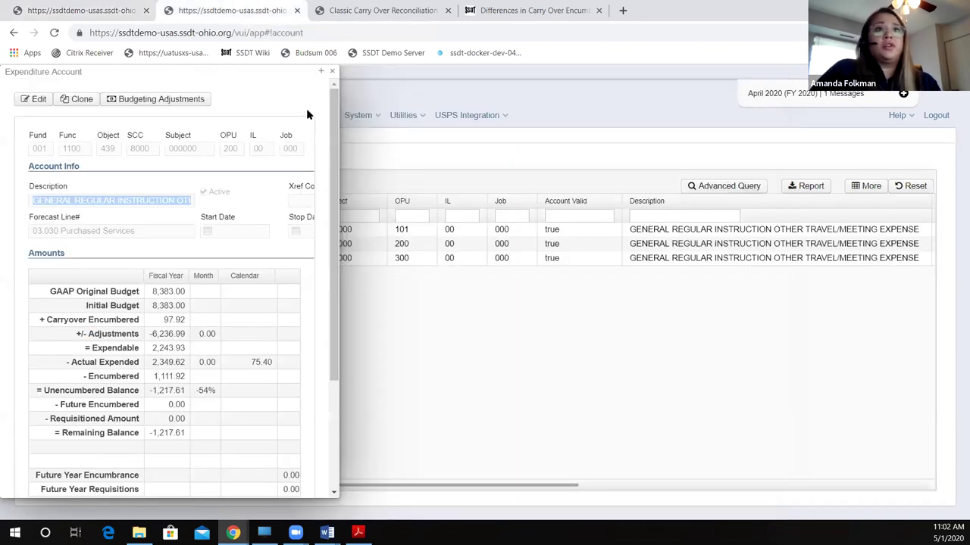
left_click(333, 73)
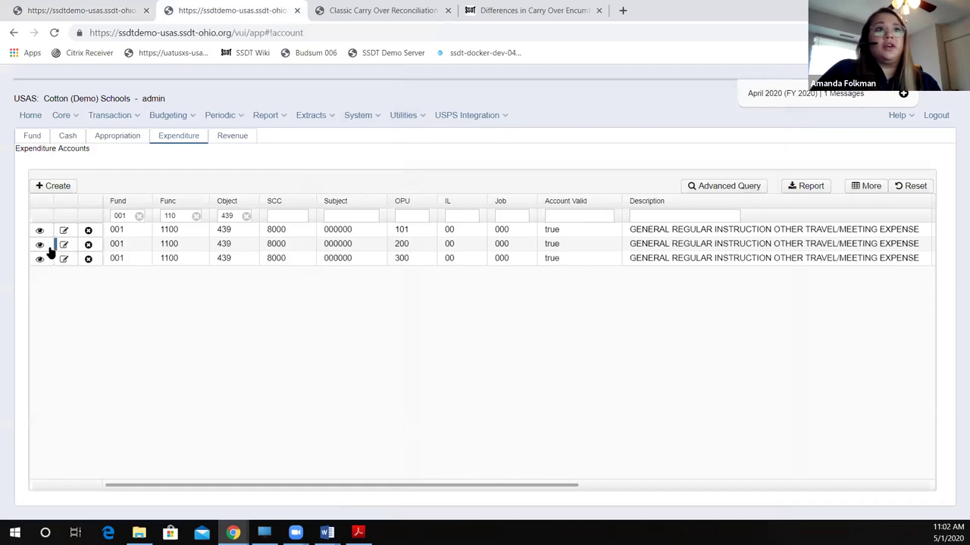
left_click(40, 245)
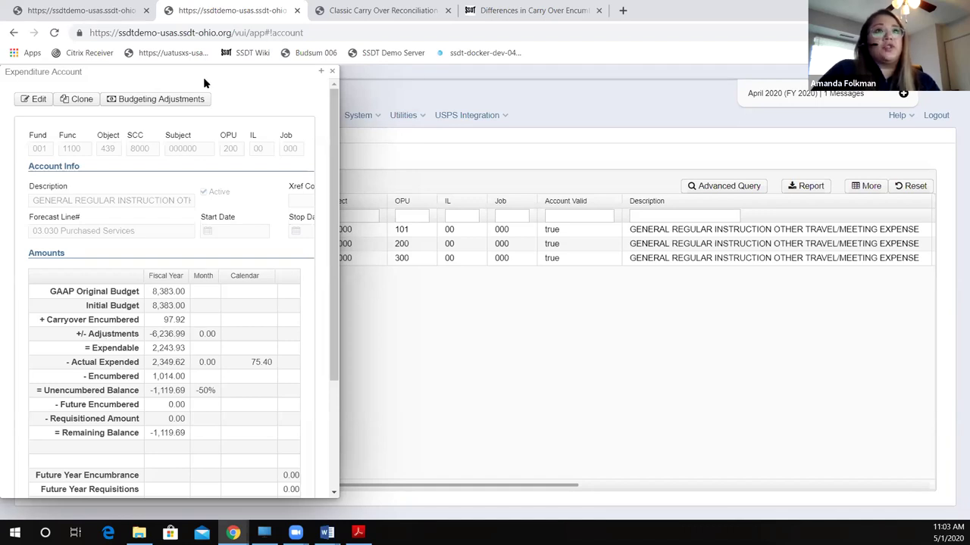
Step: Post a budgeting adjustment of -97.92 dated 4/30/2020 on this account, described as "correction to CCOR", and close the budgeting transactions
left_click(139, 103)
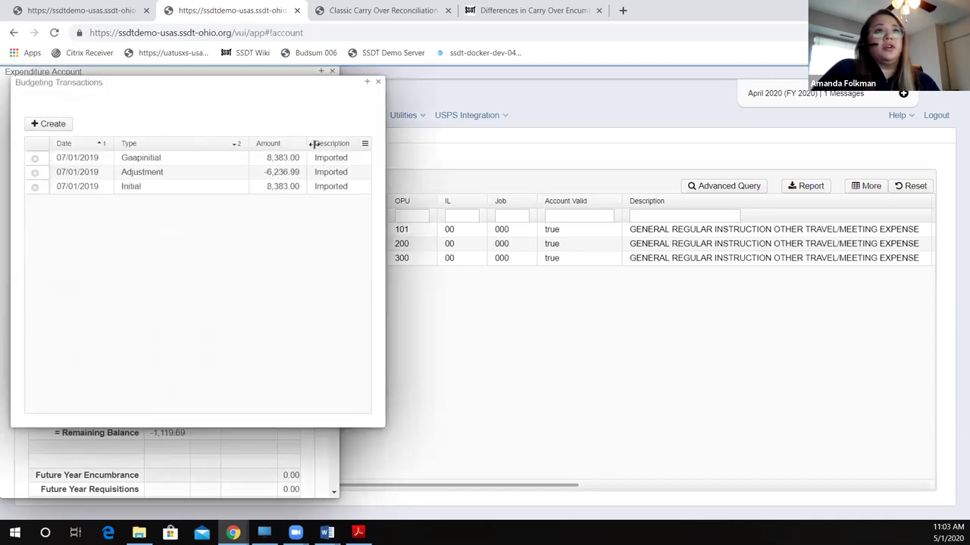
left_click(61, 125)
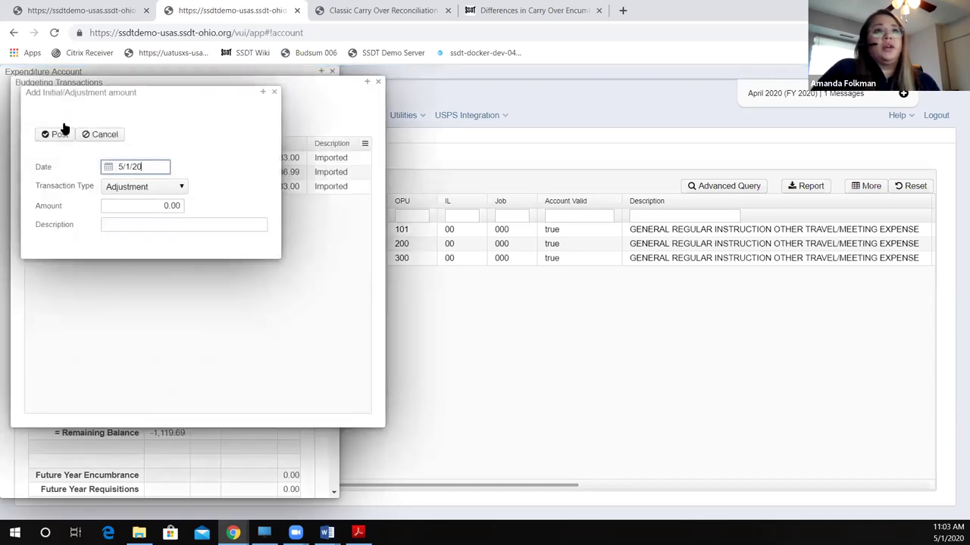
left_click_drag(142, 167, 104, 168)
type("4/30/2020")
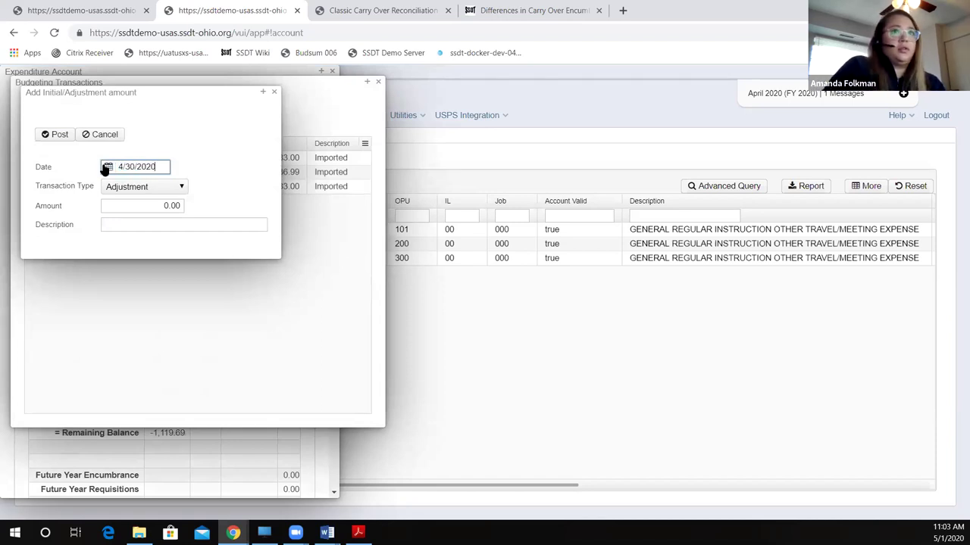
left_click(179, 205)
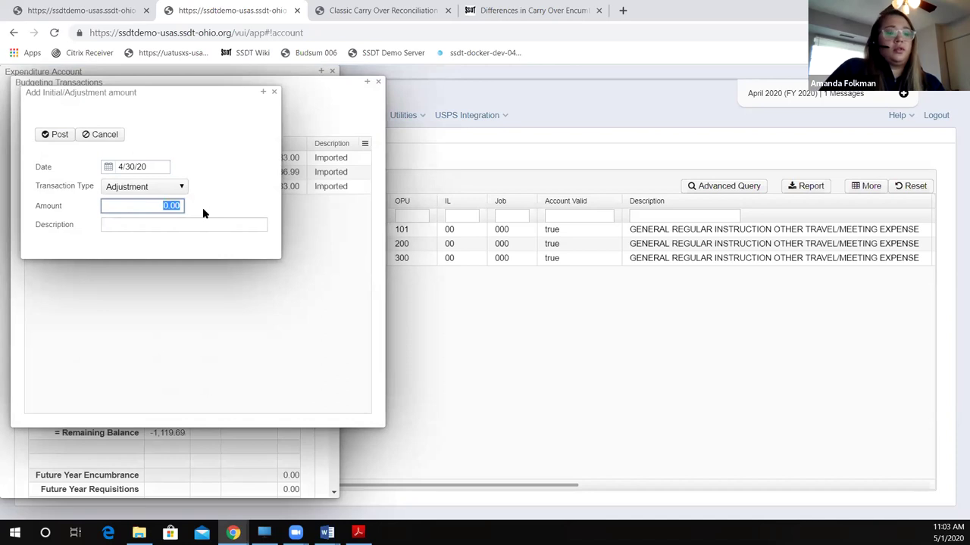
type("-97.92")
left_click(214, 222)
type("correction to ")
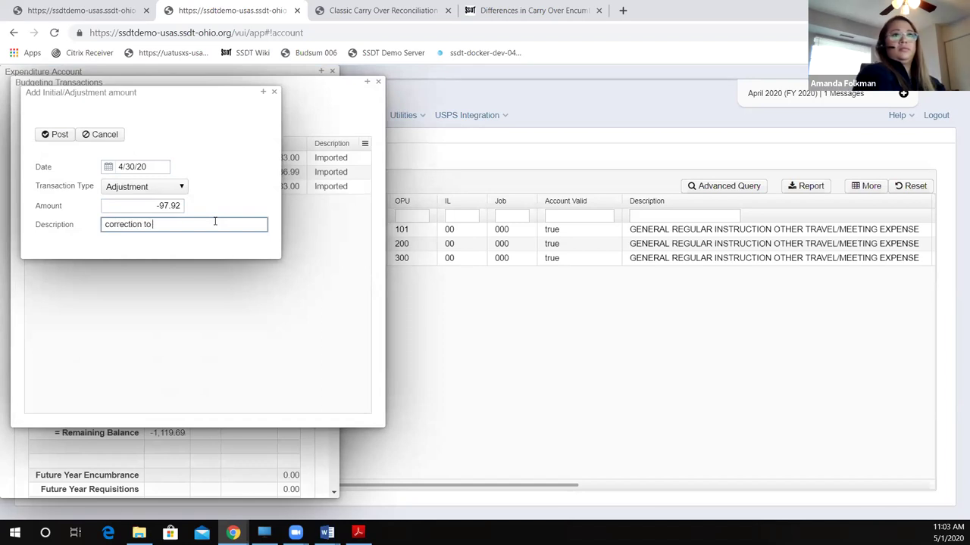
type("CCOR")
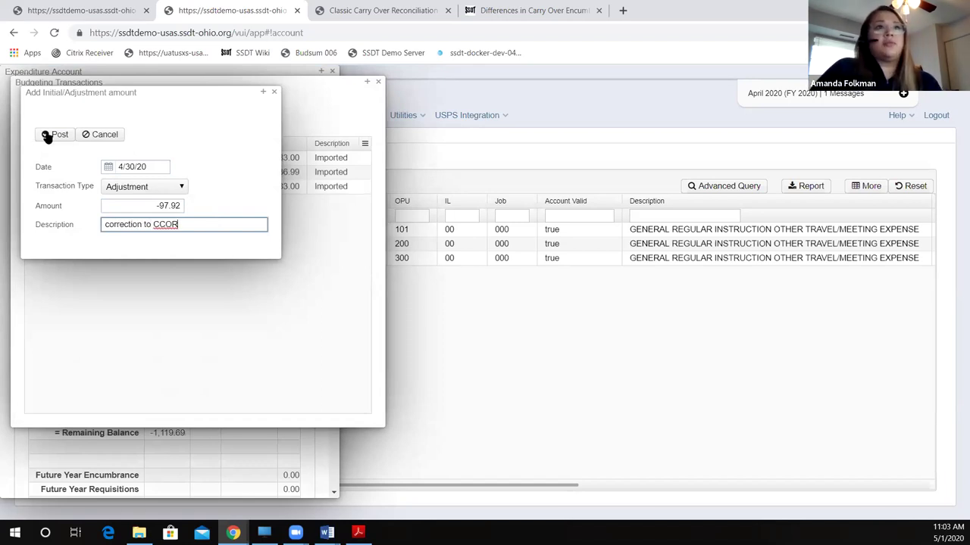
left_click(48, 137)
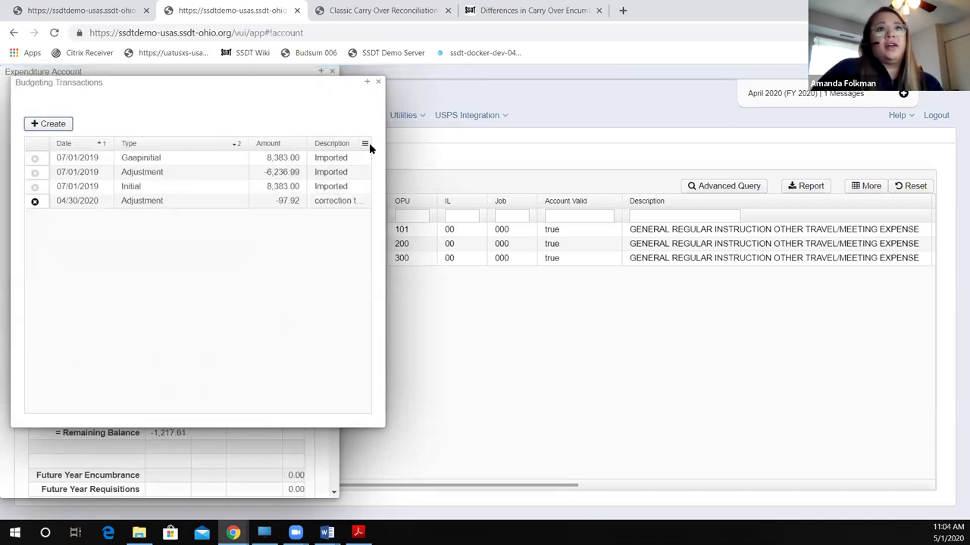
left_click(379, 82)
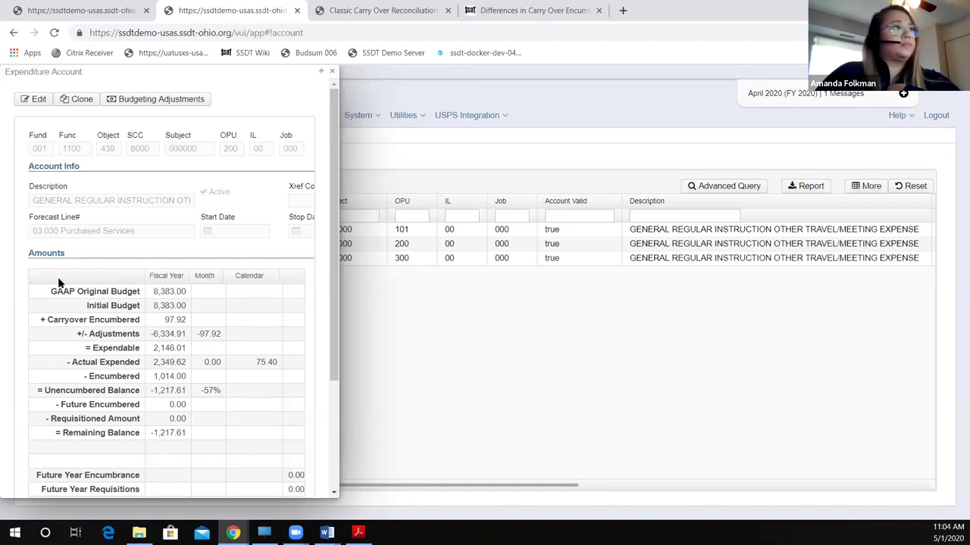
Step: Check the account's earlier capture in the Word document and return to the purchase order in the first USAS session
left_click(326, 533)
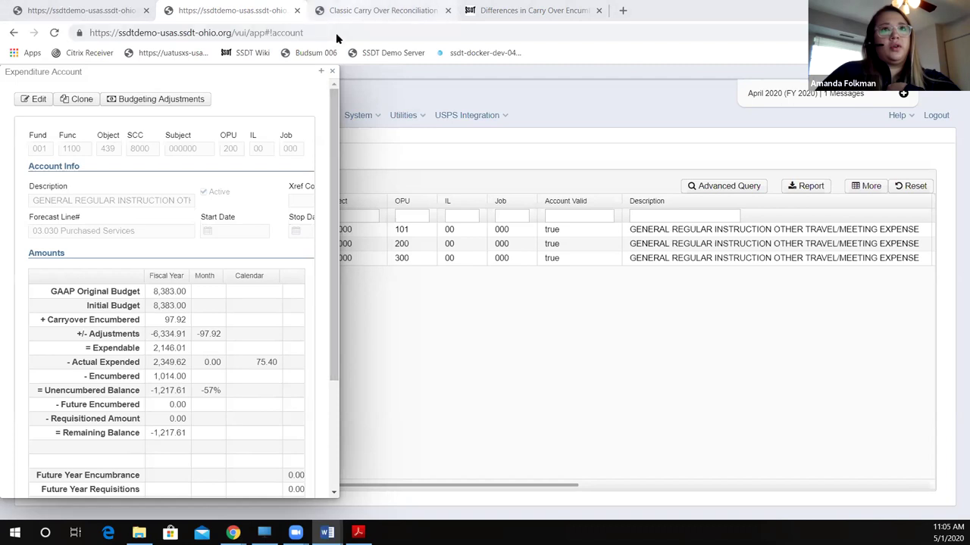
left_click(71, 12)
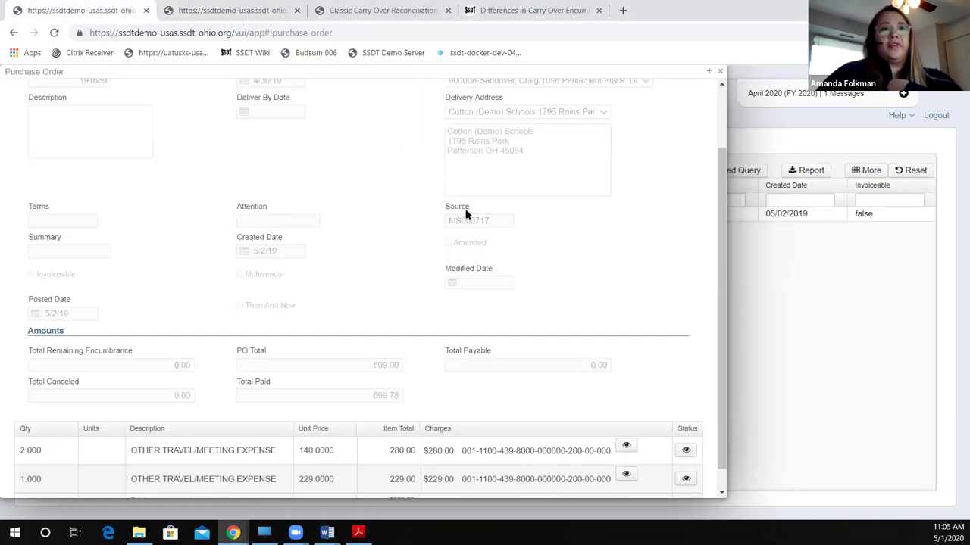
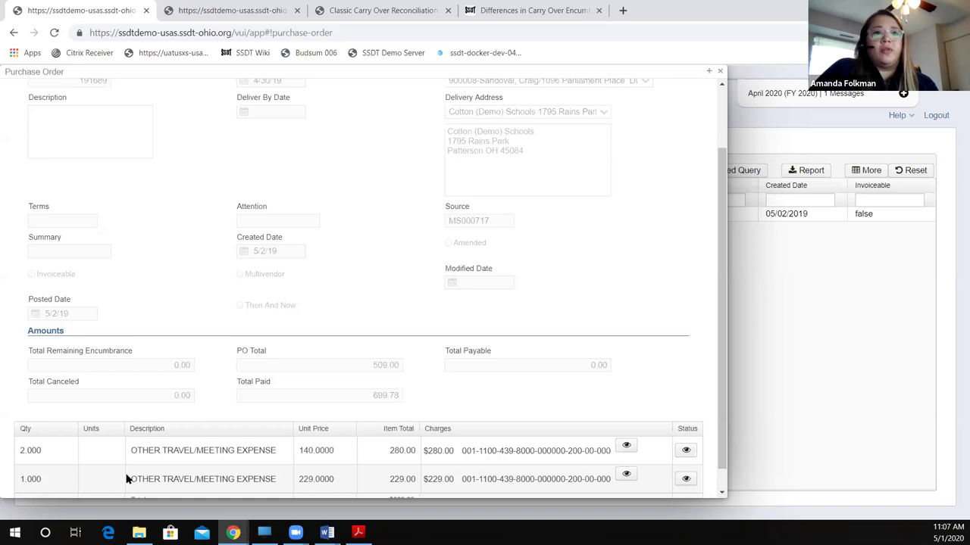
Step: Switch to the Post Import Closed Purchase Orders with Remaining Balance PDF in Acrobat Reader and examine the 1/30/2020 filled orders on page 2
left_click(358, 532)
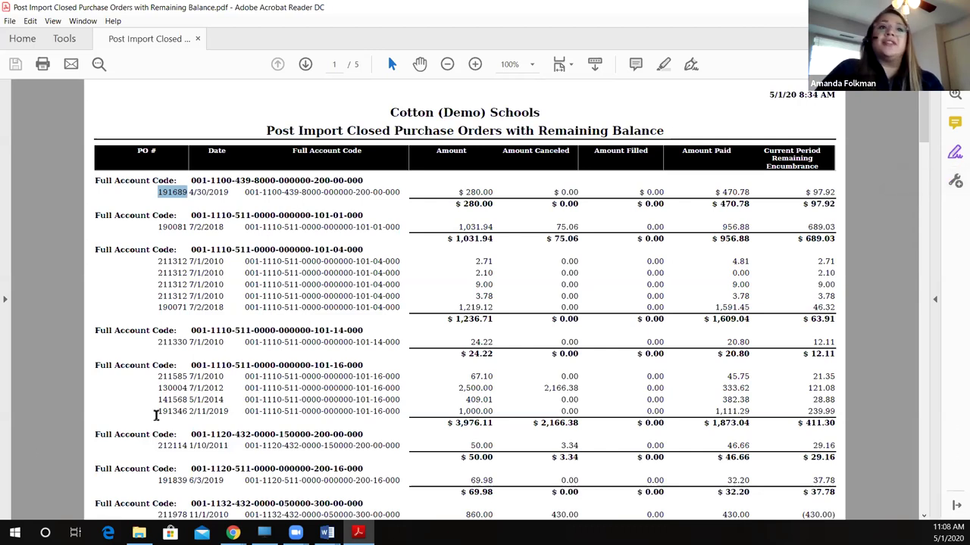
scroll(201, 379, "down", 3)
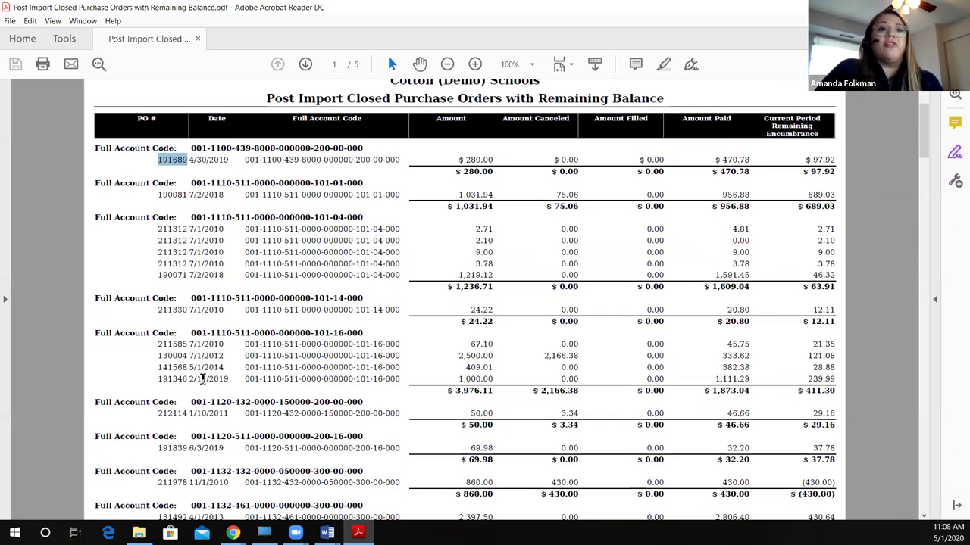
scroll(199, 386, "down", 10)
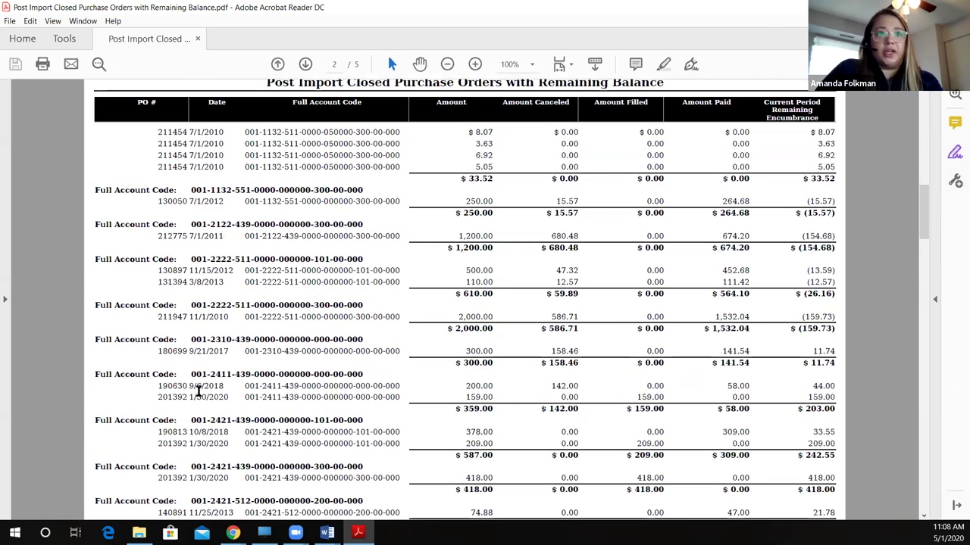
left_click_drag(157, 443, 824, 447)
left_click(454, 462)
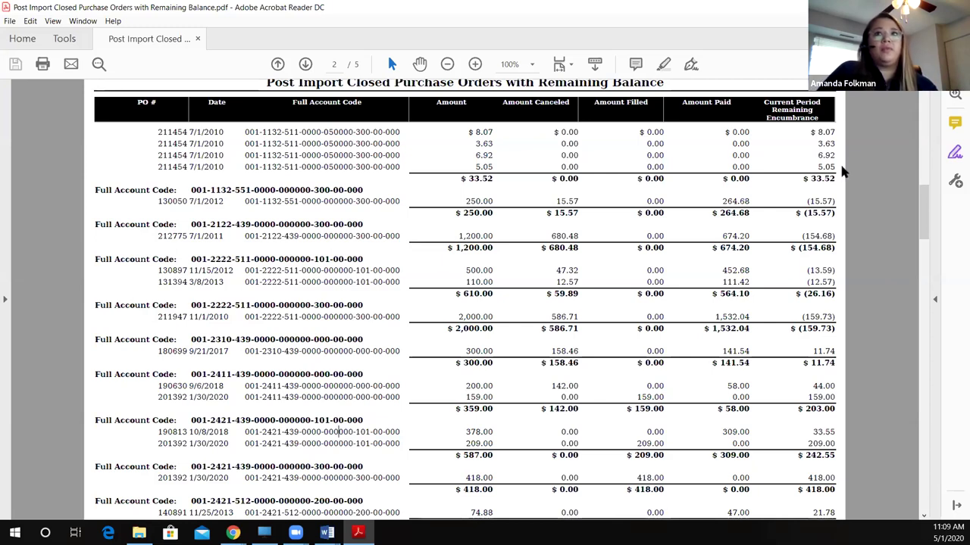
Step: Return to the browser and show the Differences in Carry Over Encumbrances wiki page in a maximized window
key("alt+Tab")
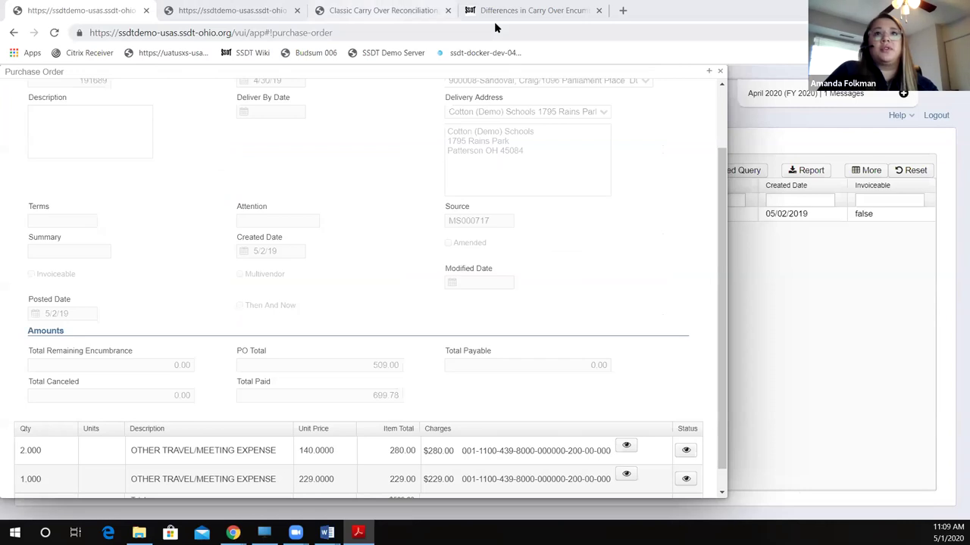
left_click_drag(496, 28, 284, 54)
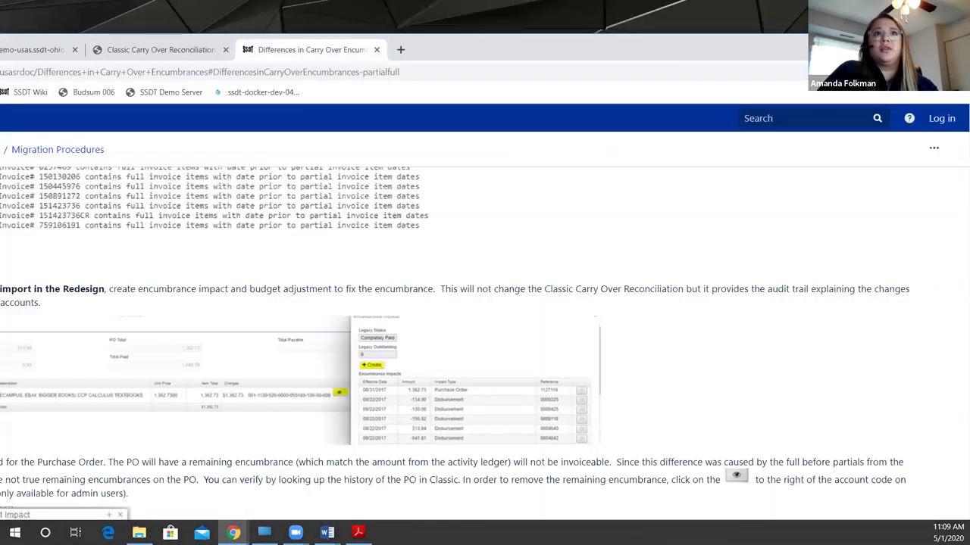
key("super+Up")
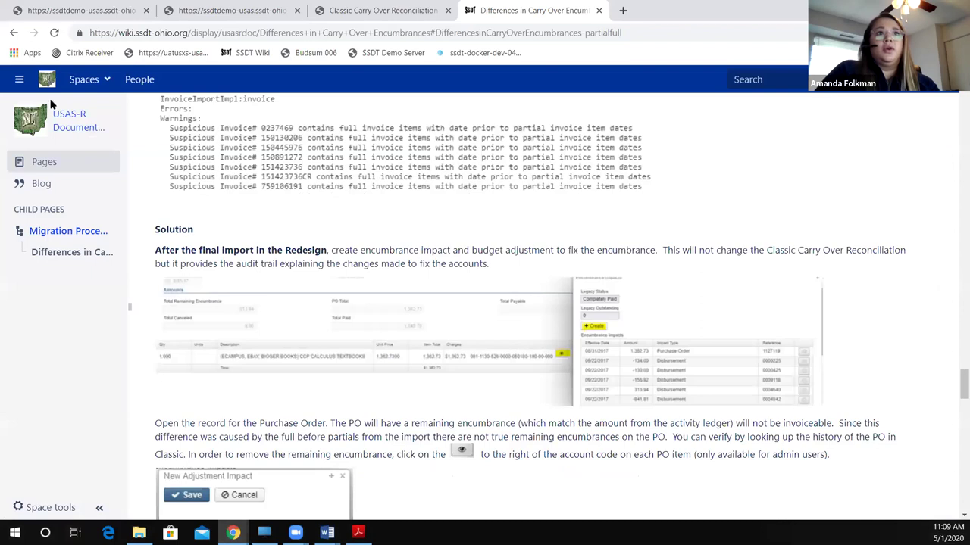
Step: Return to the Post Import Procedures wiki page and examine the note on purchase orders invoiced but not yet posted to disbursements
left_click(14, 34)
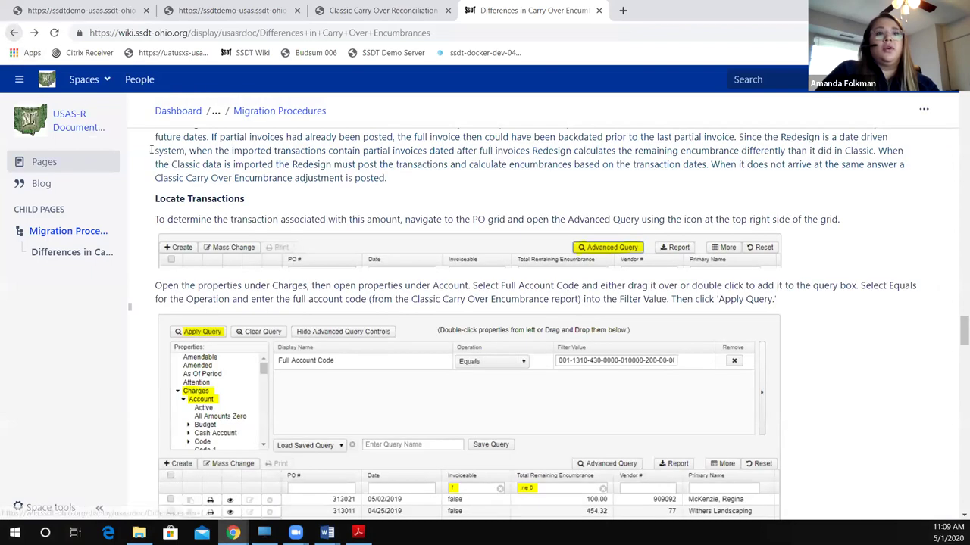
left_click(14, 34)
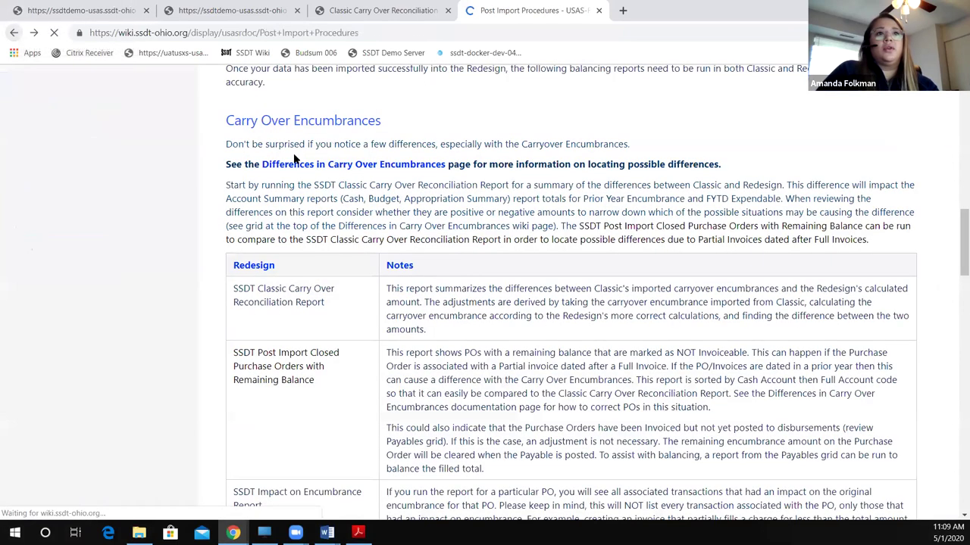
left_click_drag(341, 400, 648, 429)
left_click_drag(777, 449, 847, 435)
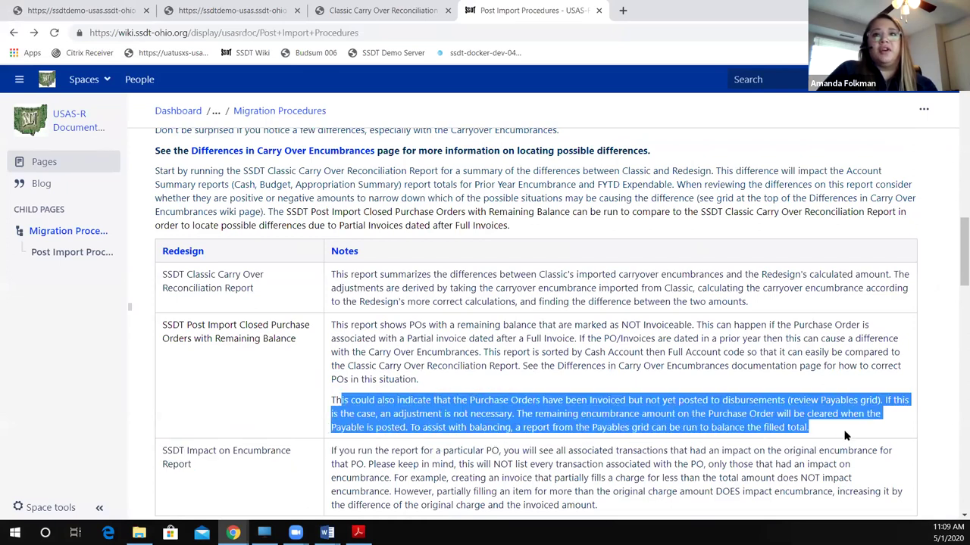
left_click(458, 365)
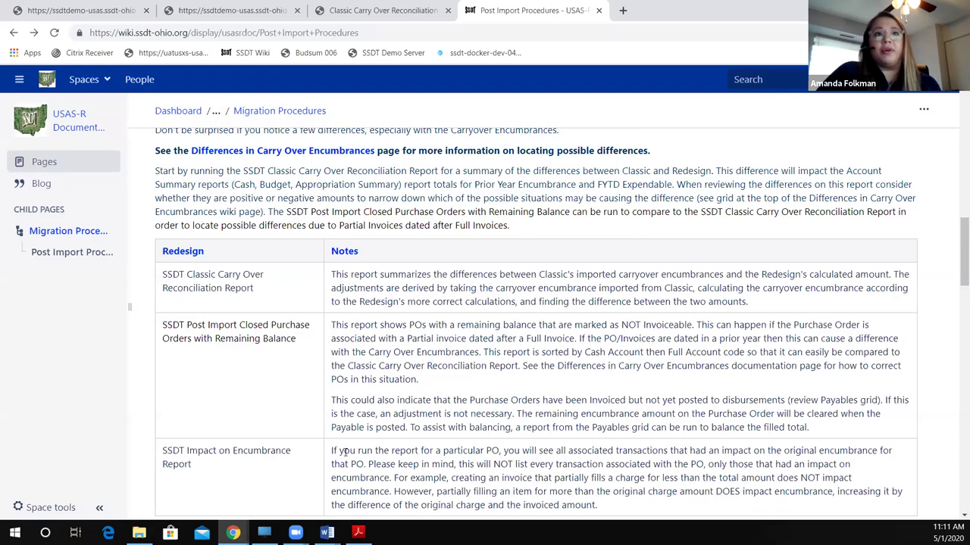
Step: Check the purchase order in the first USAS session and page 2 of the closed purchase orders PDF in Acrobat Reader, returning to the browser
left_click(80, 11)
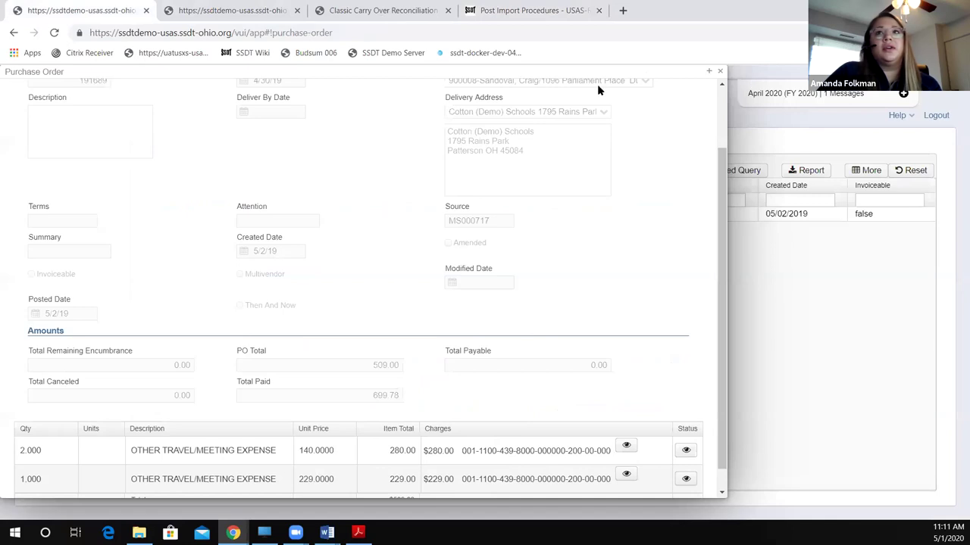
left_click(358, 532)
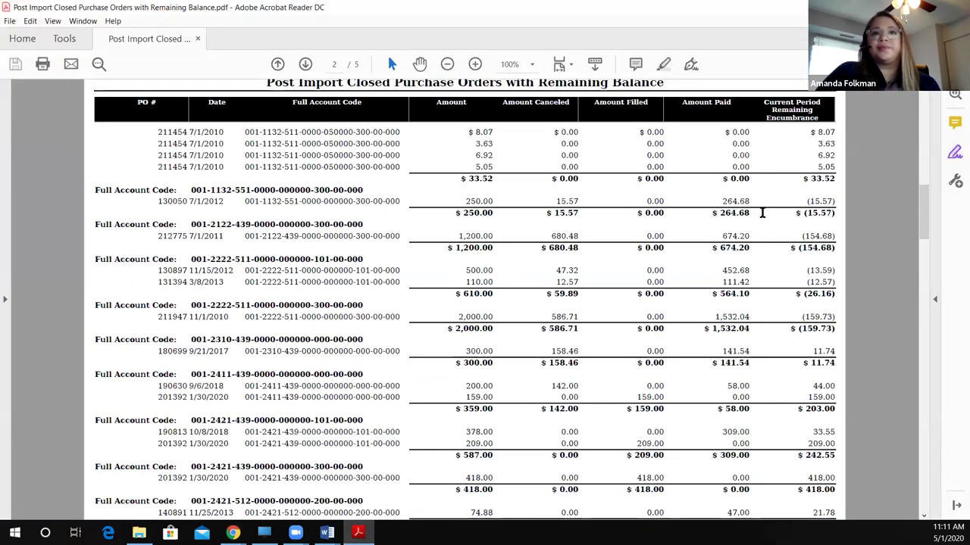
scroll(540, 281, "up", 2)
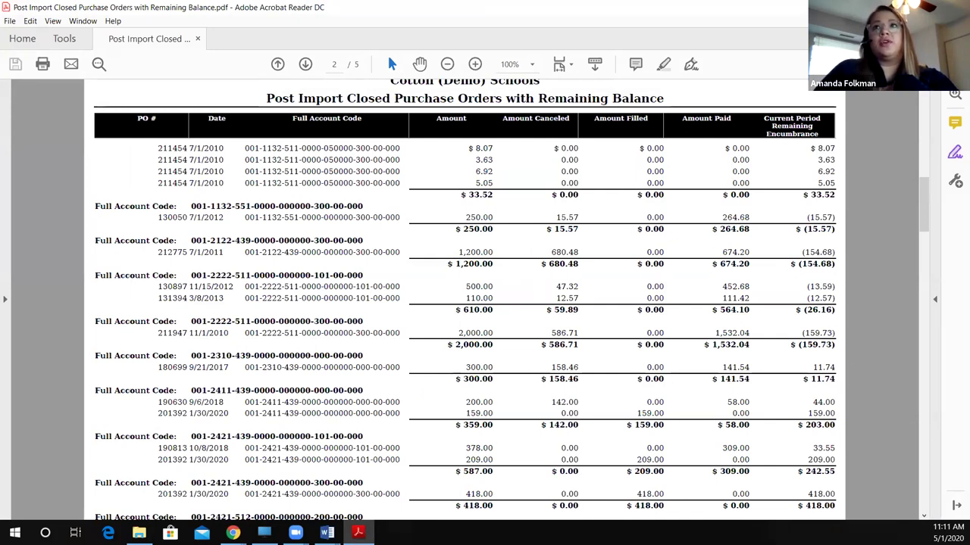
key("alt+Tab")
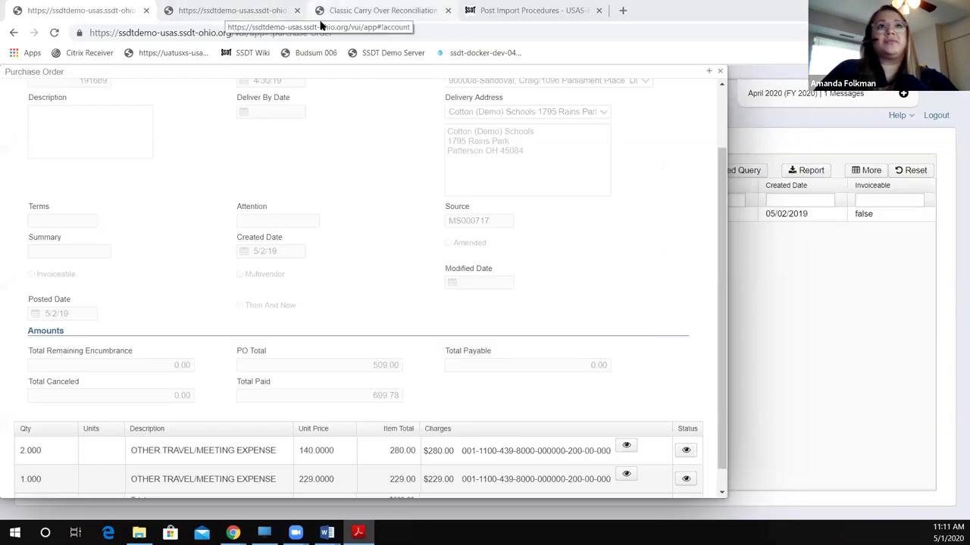
Step: Show the Classic Carry Over Reconciliation report and highlight the full account code of the 411.30 adjustment line
left_click(379, 10)
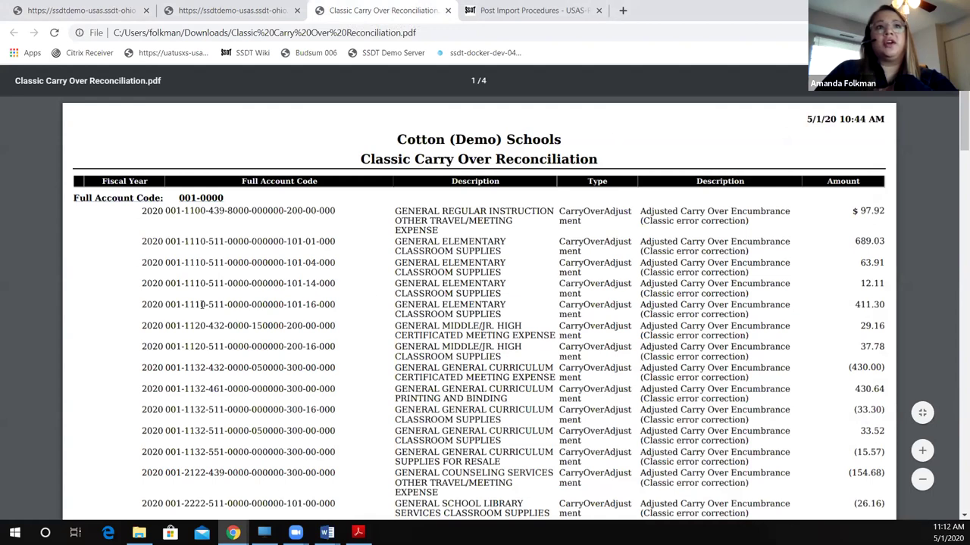
left_click_drag(161, 304, 288, 304)
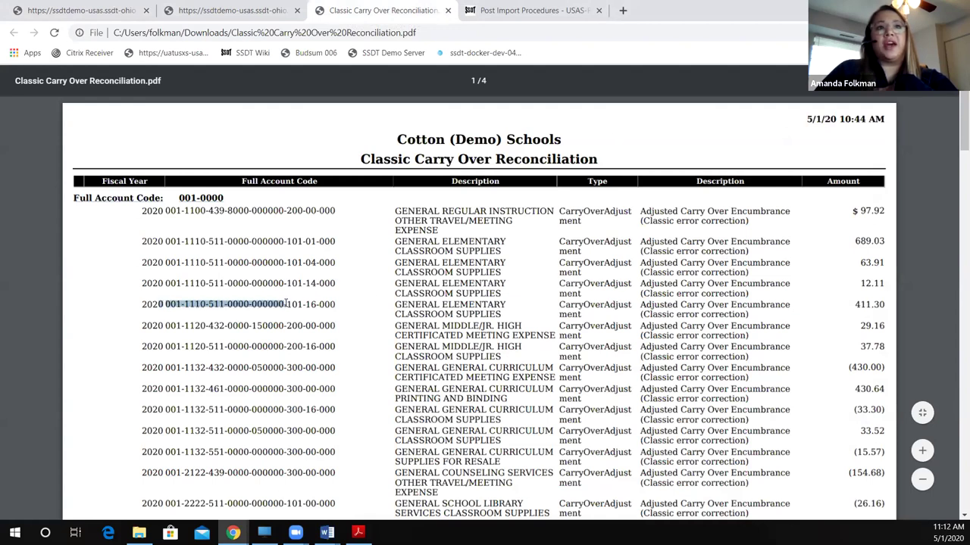
left_click(169, 305)
left_click_drag(167, 303, 335, 303)
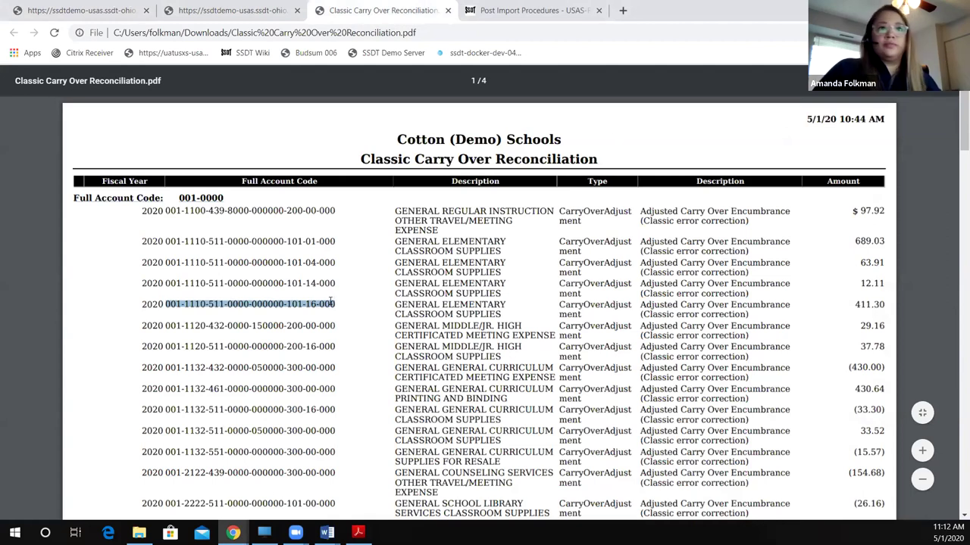
Step: Close the purchase order in the first USAS session and open the generation options of the SSDT Impact on Encumbrance Report from Home
left_click(76, 15)
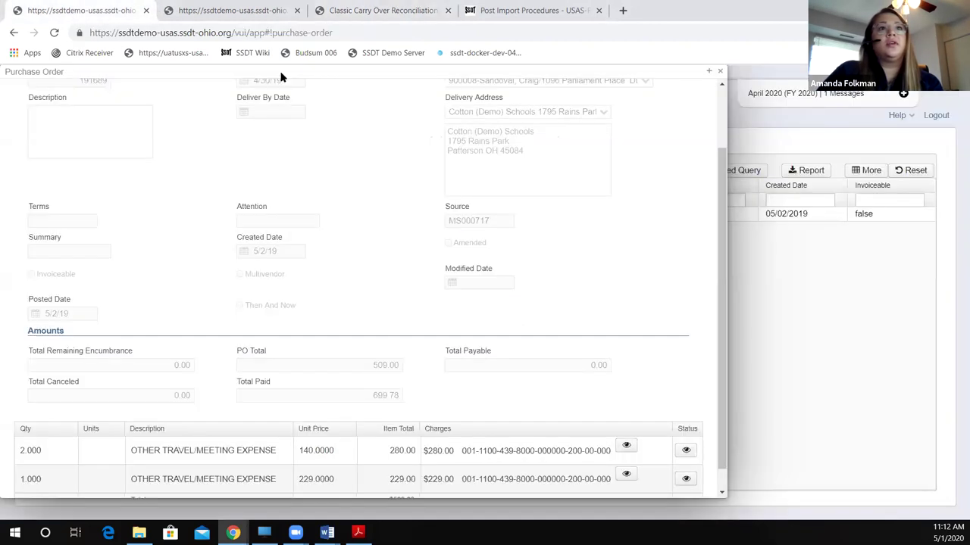
left_click(720, 72)
left_click(31, 116)
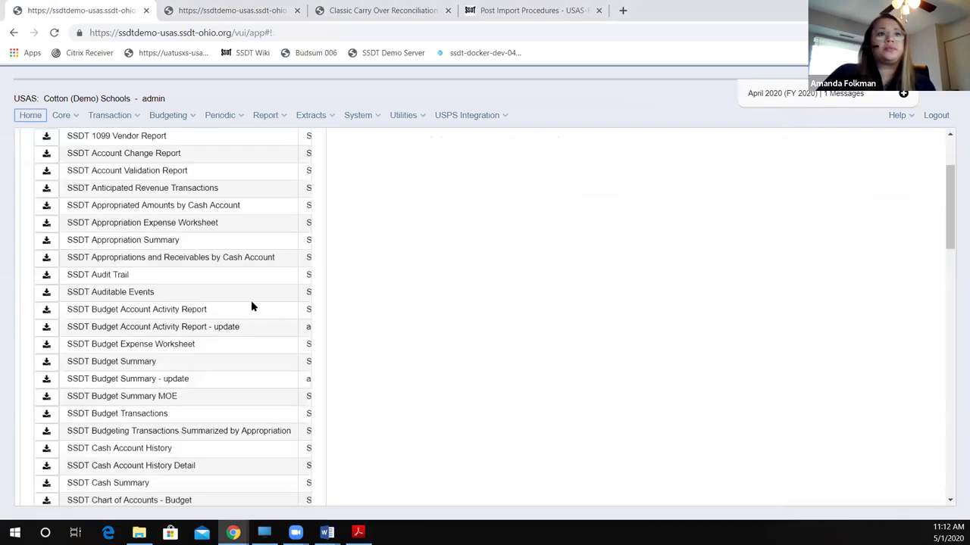
scroll(252, 306, "down", 4)
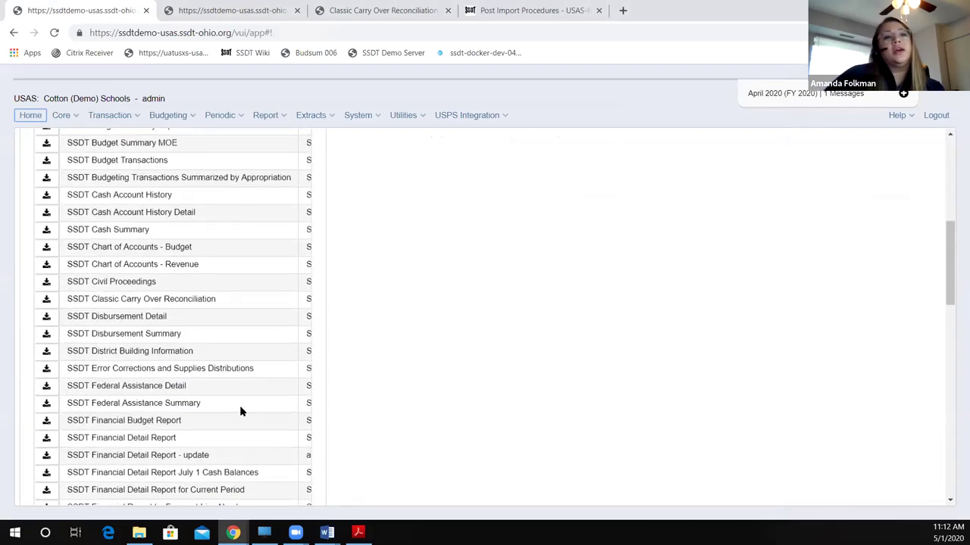
scroll(240, 411, "down", 2)
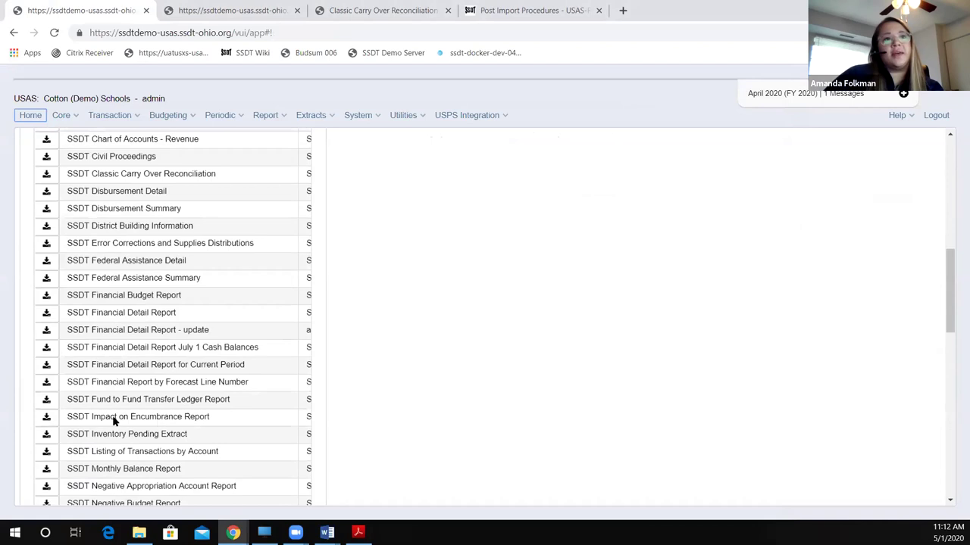
left_click(46, 419)
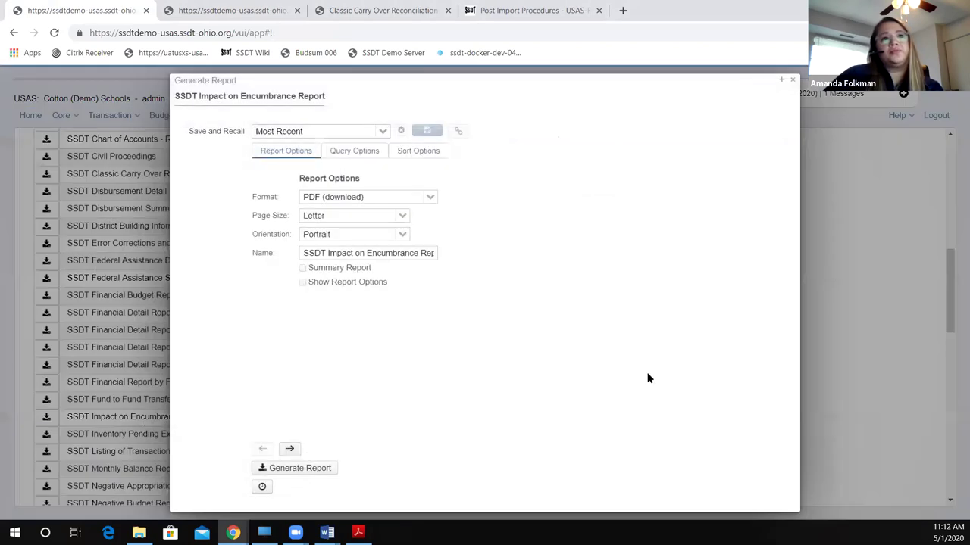
Step: Generate the SSDT Impact on Encumbrance Report as a PDF for the full account code already in the query options, and open the download
left_click(348, 154)
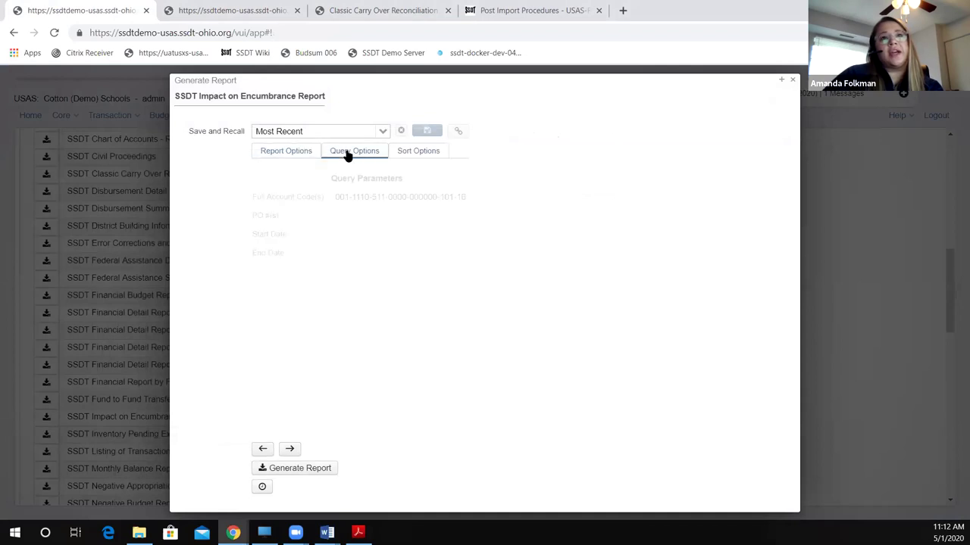
left_click_drag(331, 196, 612, 193)
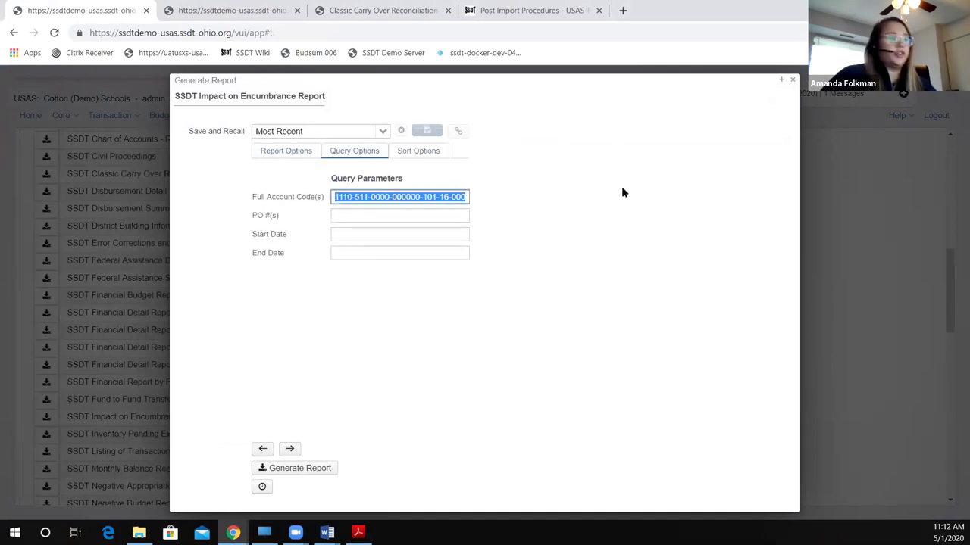
left_click(624, 186)
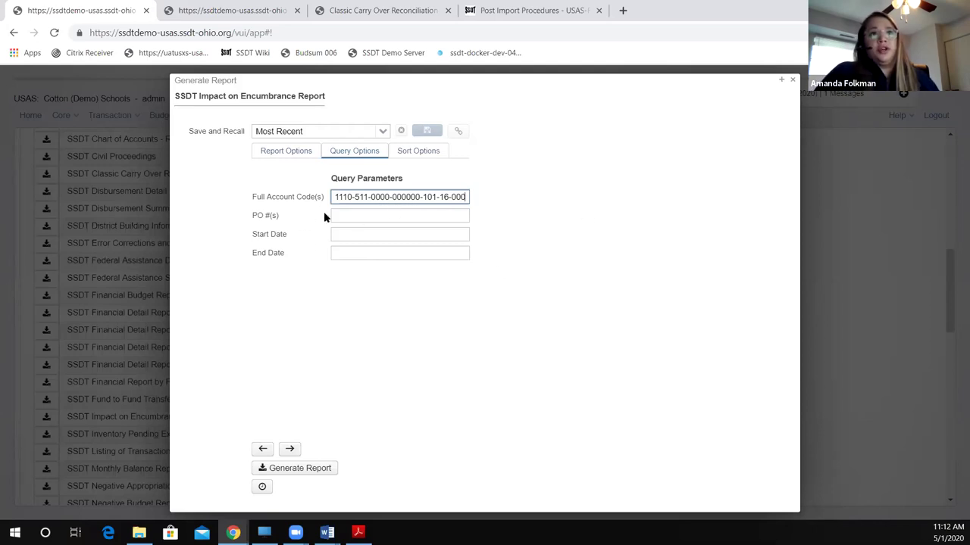
left_click(306, 469)
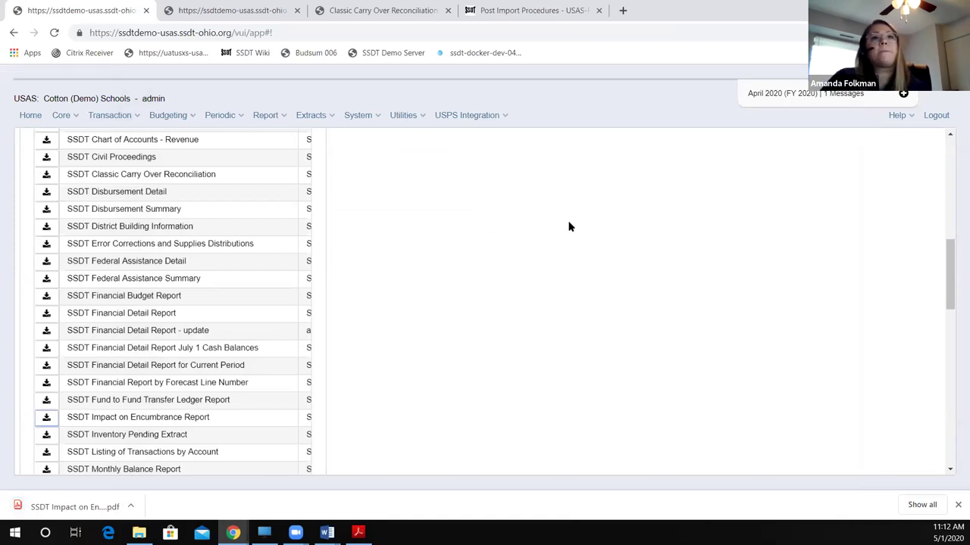
left_click(565, 371)
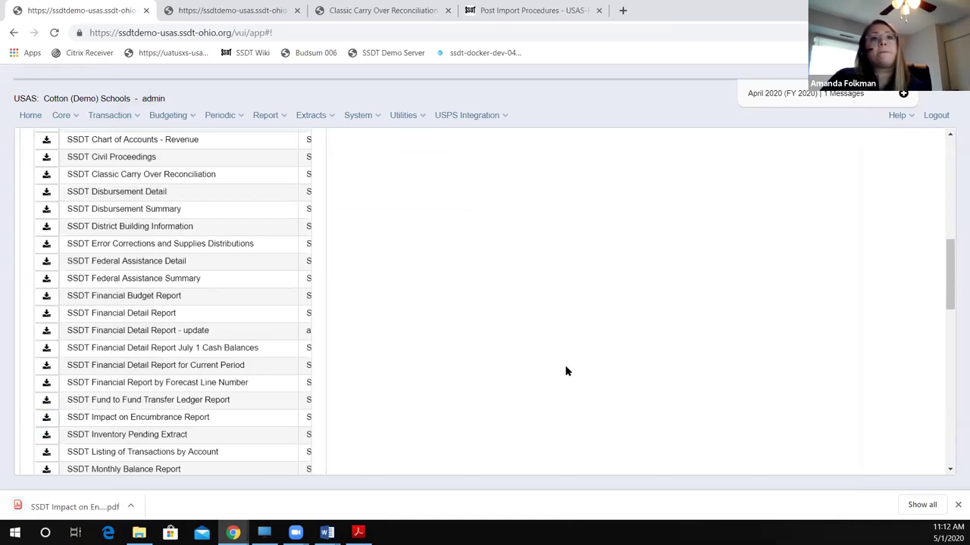
left_click(64, 507)
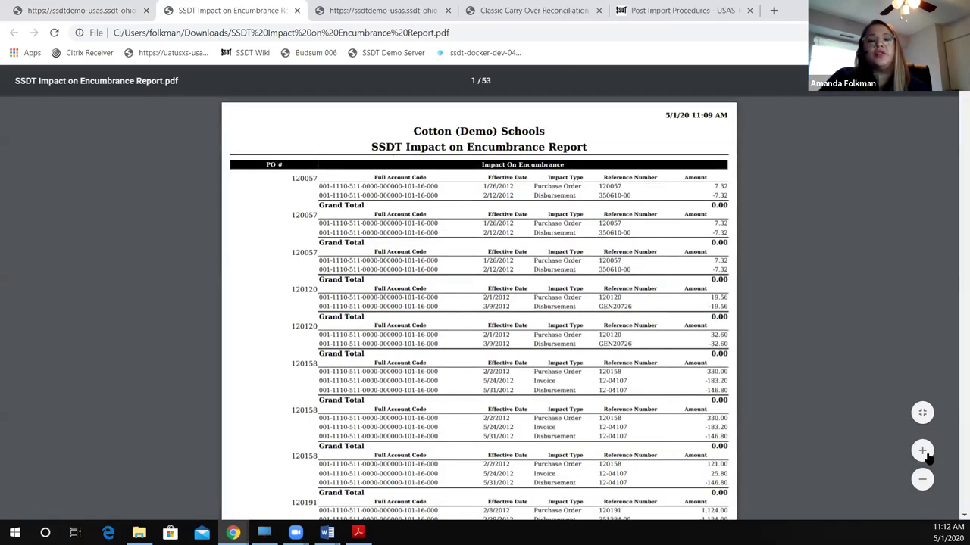
Step: Enlarge the report, point out its first purchase order, search the document for 411.89 and clear the search
left_click(923, 452)
left_click_drag(192, 217, 236, 219)
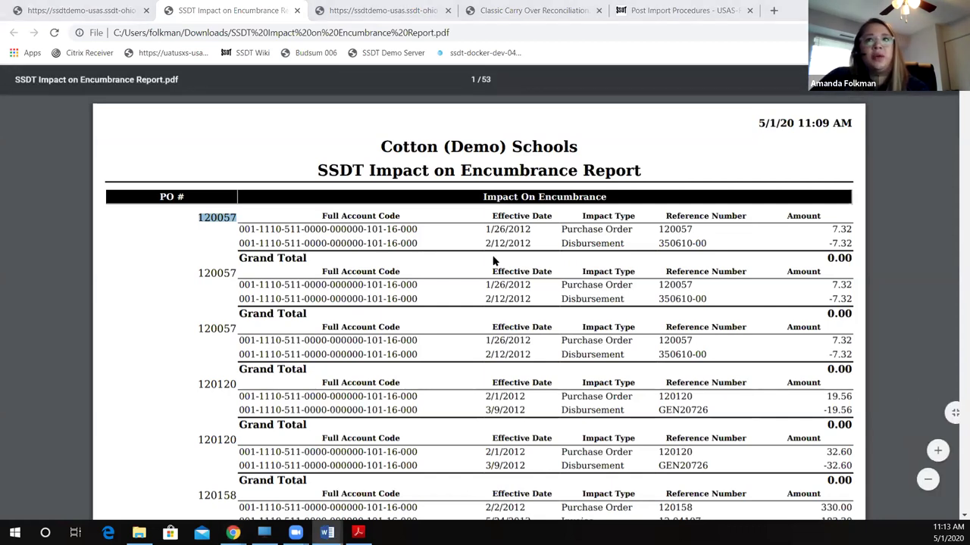
left_click(884, 169)
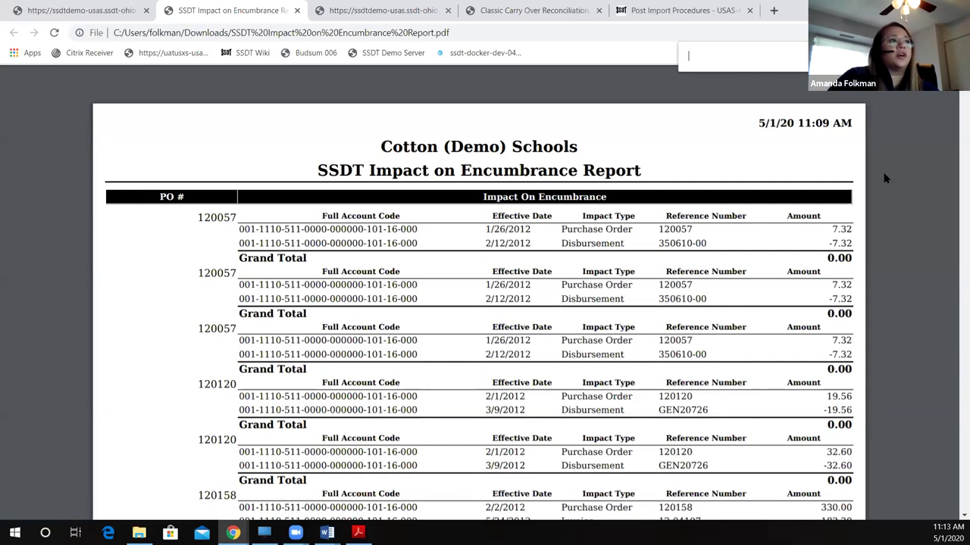
type("411")
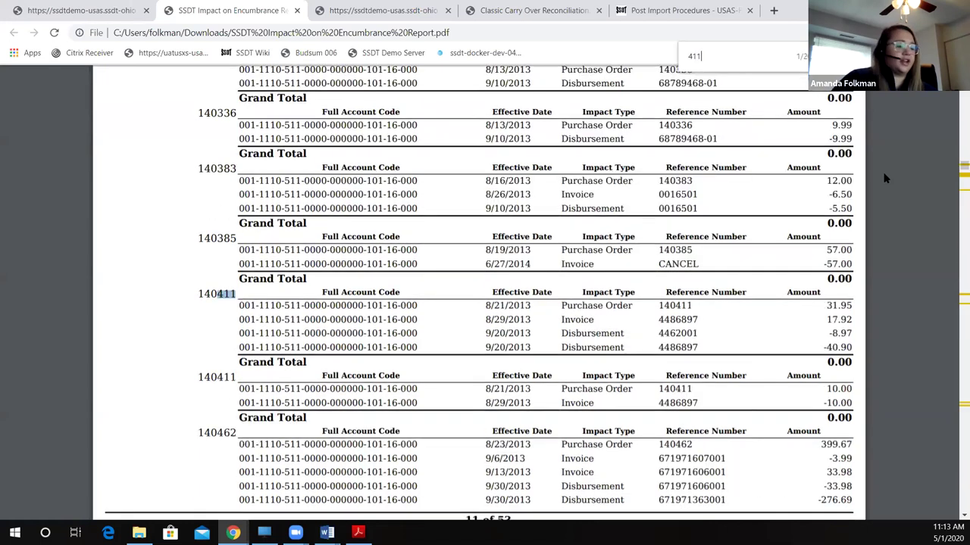
type(".")
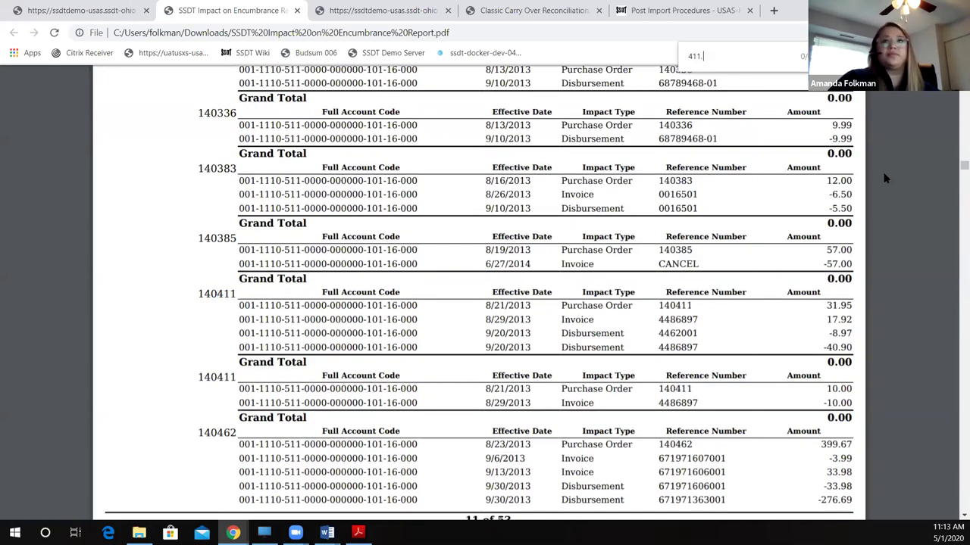
type("89")
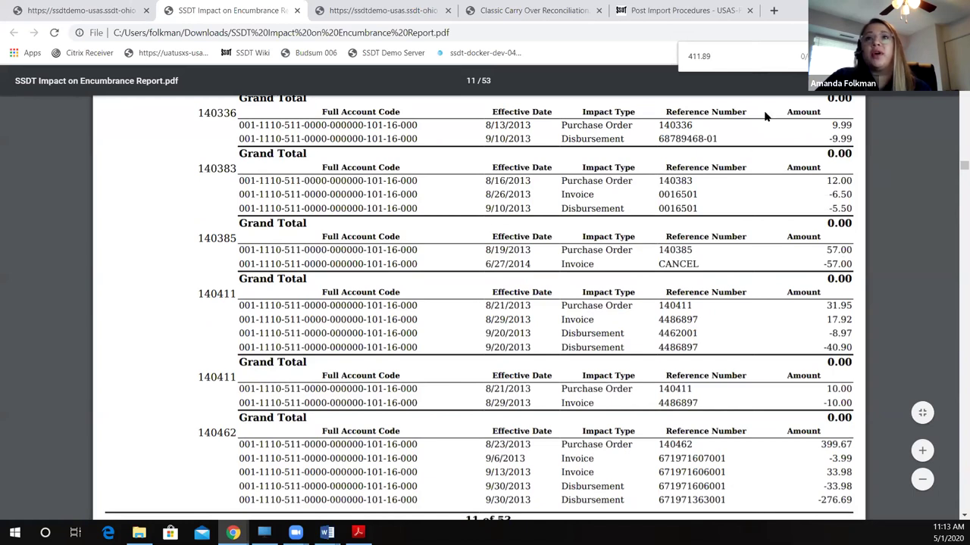
key("ctrl+f")
key("BackSpace")
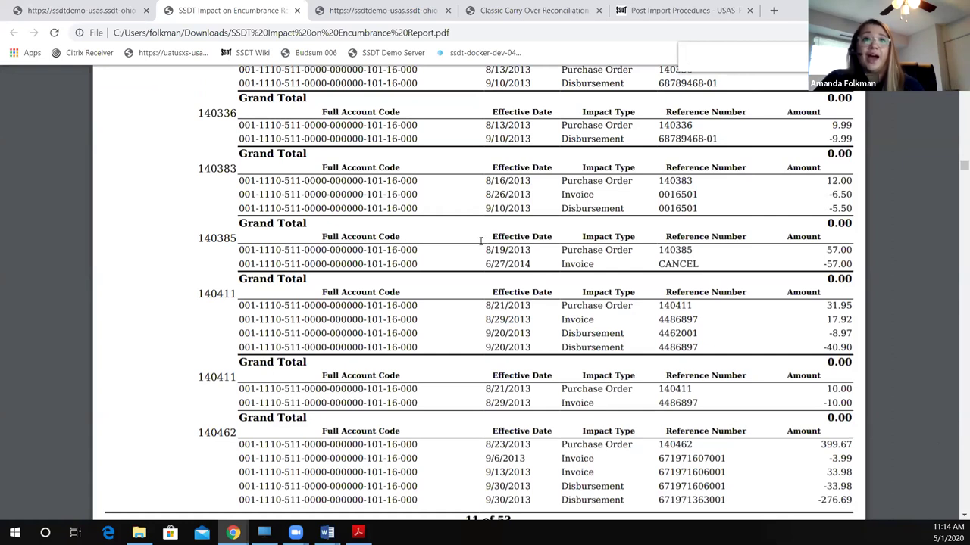
Step: Examine the effective dates of the purchase order, invoice and disbursement entries on pages 11 and 12 of the report
scroll(479, 242, "down", 2)
scroll(480, 219, "down", 3)
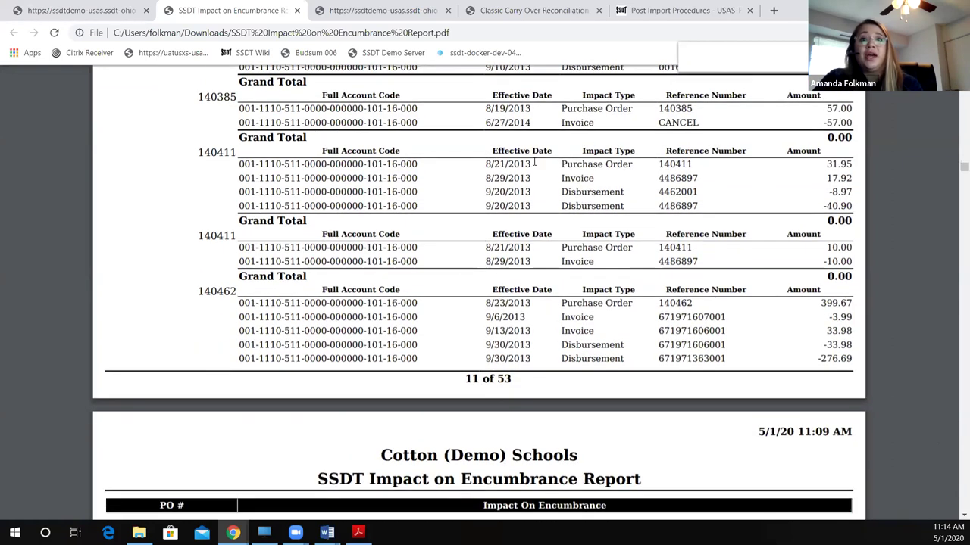
left_click_drag(485, 200, 515, 214)
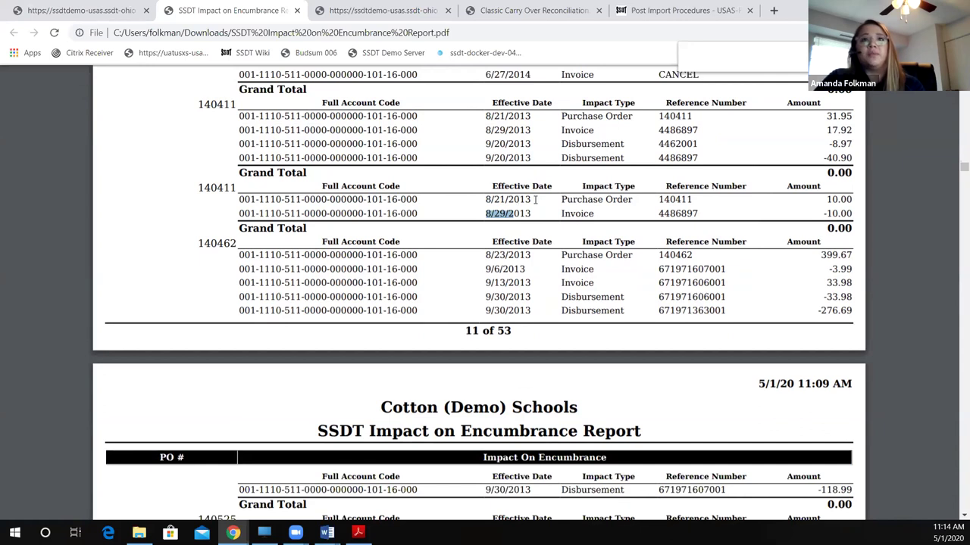
scroll(535, 217, "down", 5)
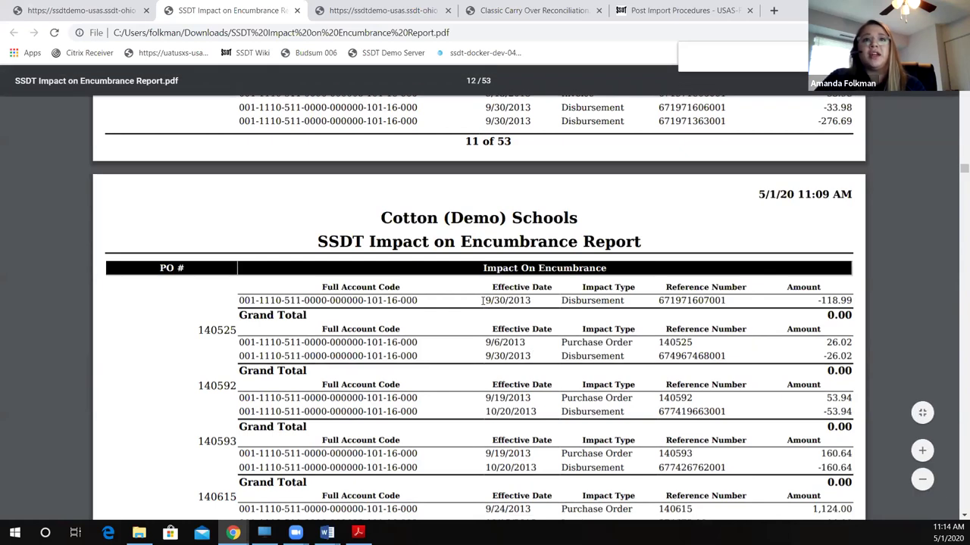
left_click_drag(485, 342, 518, 342)
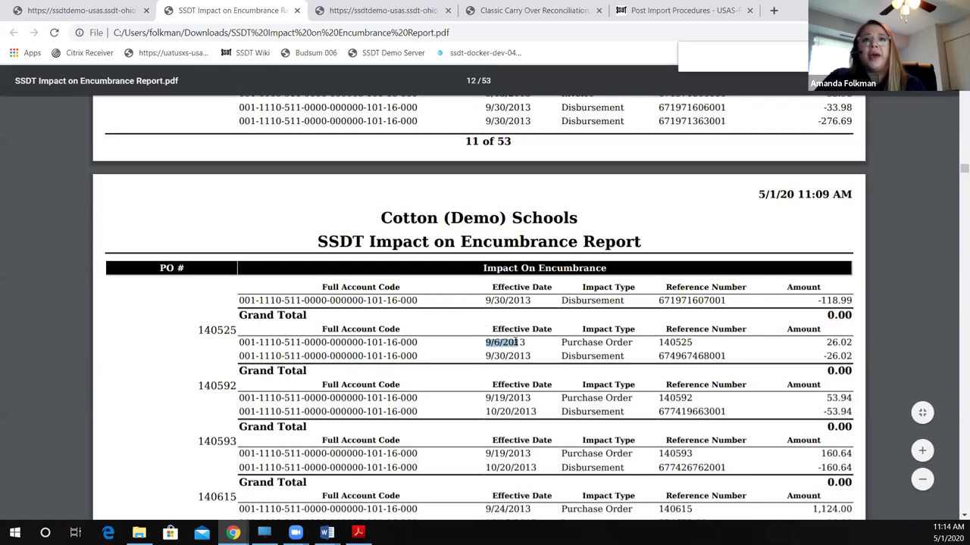
left_click(472, 348)
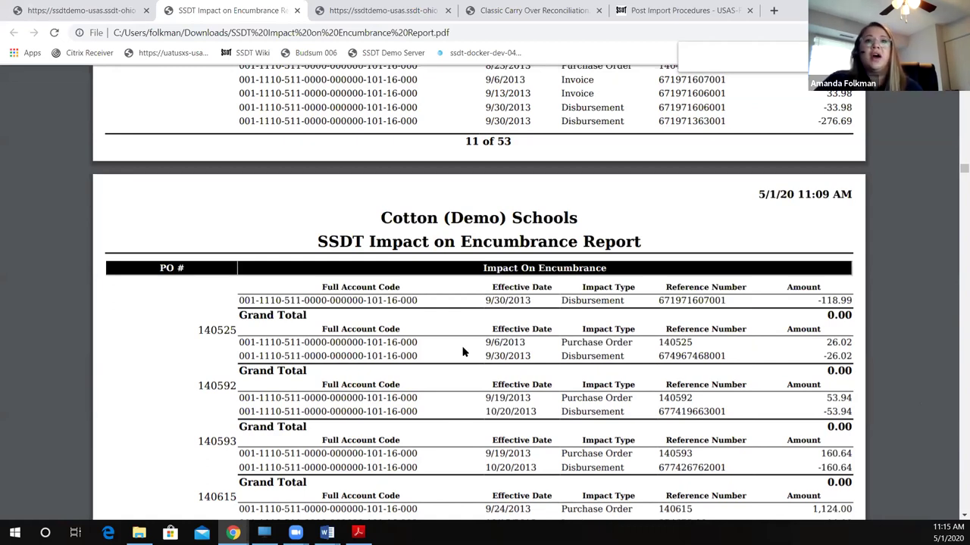
Step: Open the Differences in Carry Over Encumbrances page from the Post Import Procedures wiki page and show its Possible Differences table
left_click(649, 11)
left_click(274, 154)
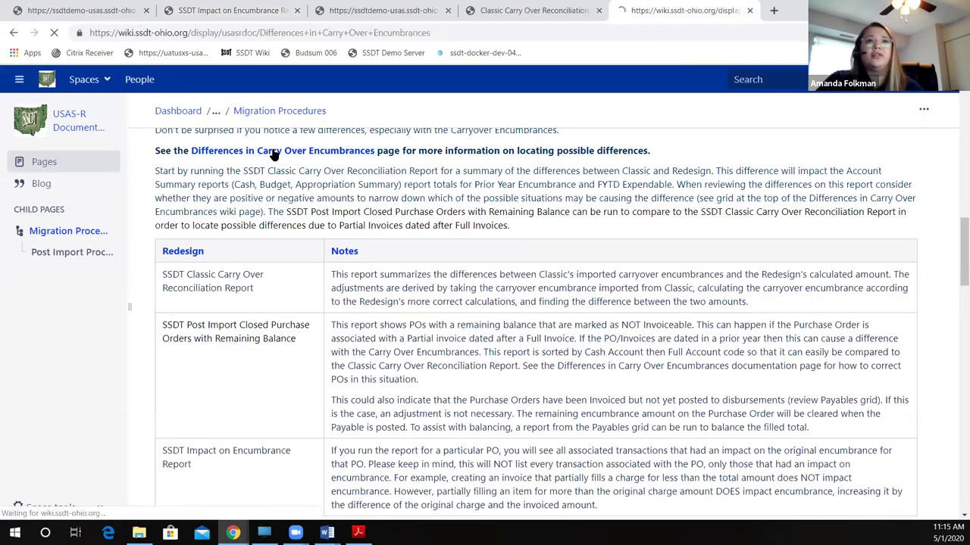
scroll(274, 340, "down", 3)
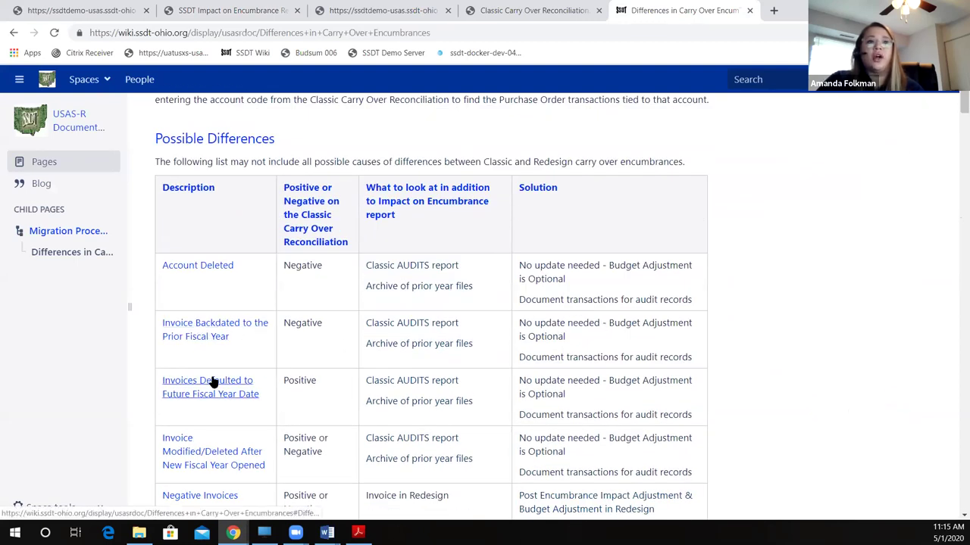
Step: Open the Invoice Modified/Deleted After New Fiscal Year Opened section and review how to locate such transactions and the solution
left_click(180, 456)
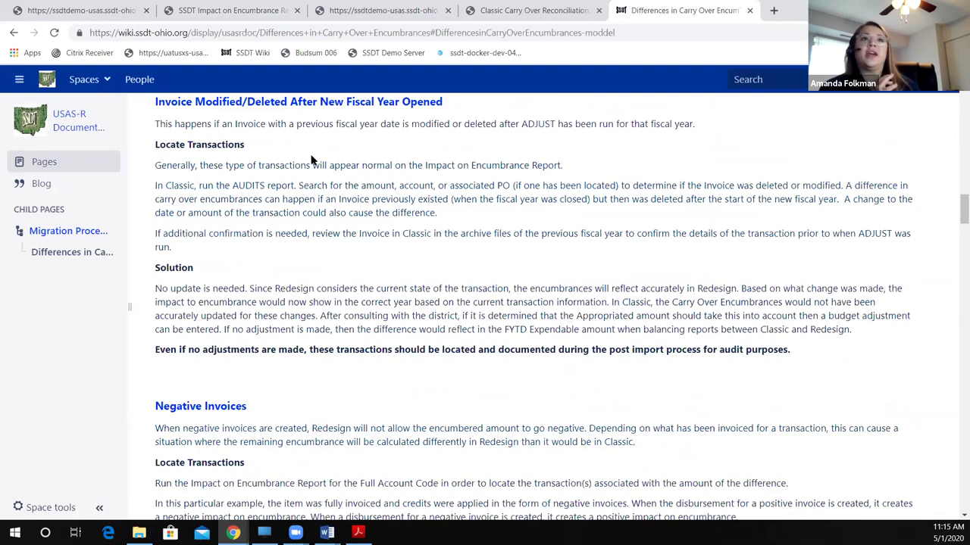
left_click_drag(231, 184, 275, 186)
left_click(382, 165)
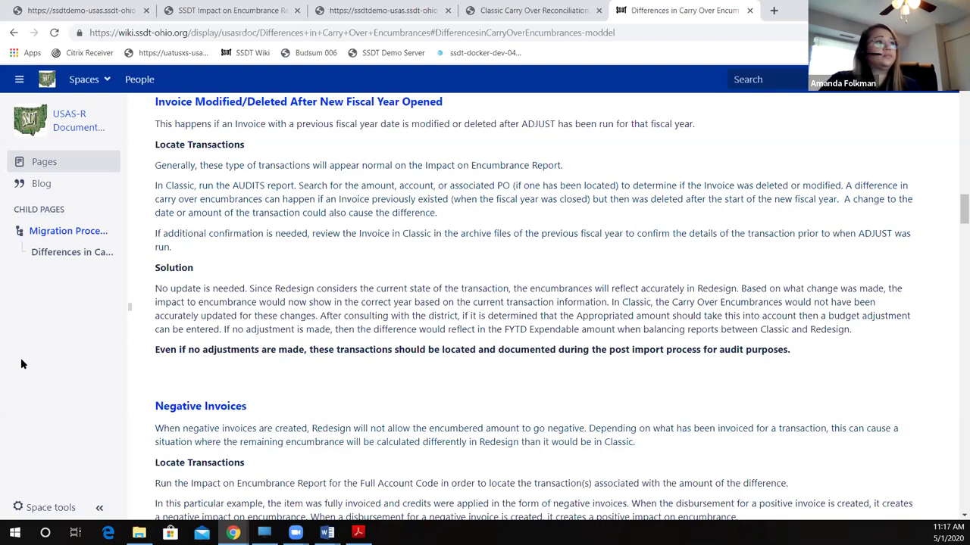
key("alt+Tab")
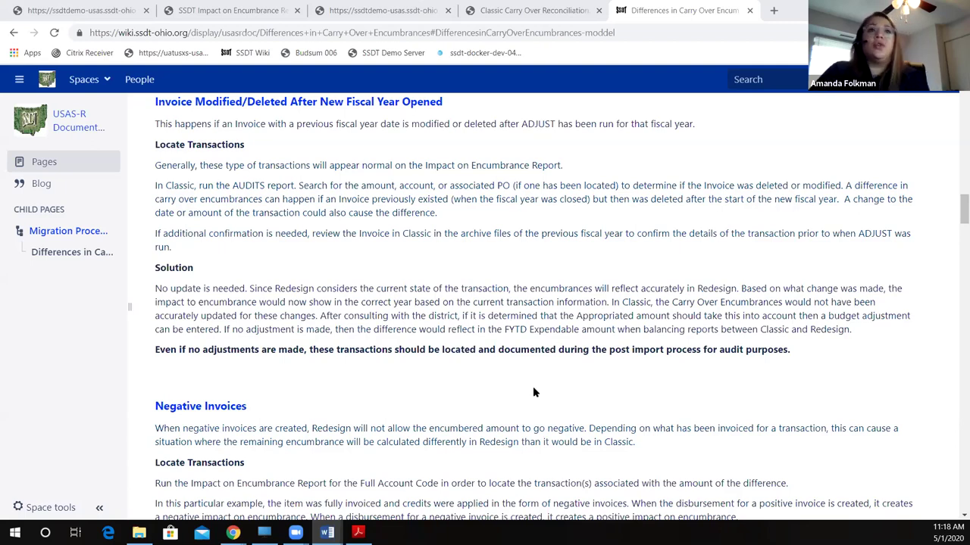
Step: View the amounts in the open expenditure account record and return to the Differences in Carry Over Encumbrances wiki page
left_click(420, 10)
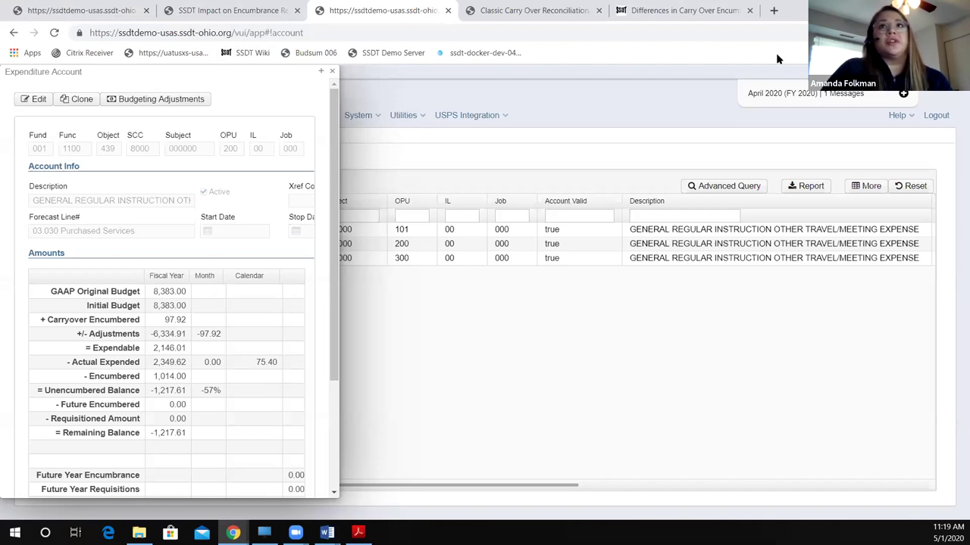
left_click(681, 9)
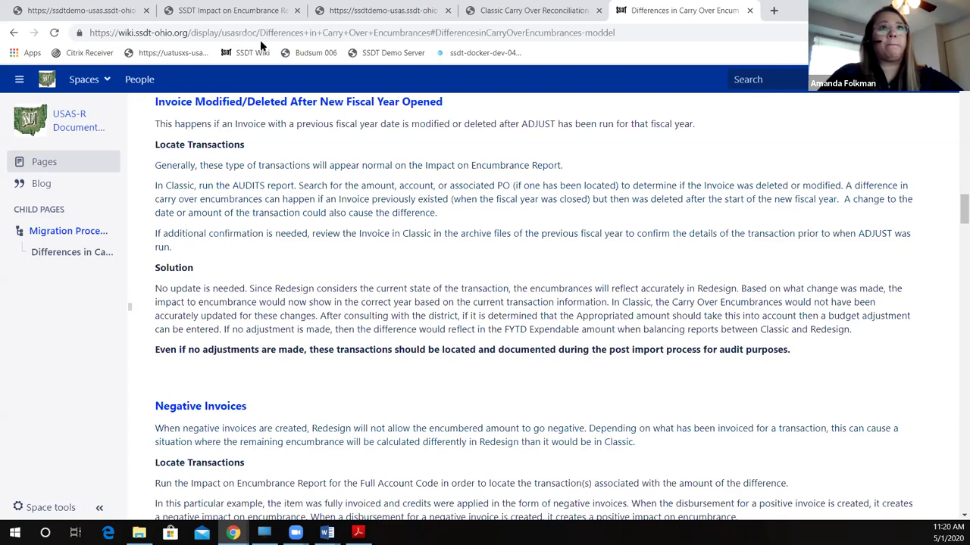
key("alt+Tab")
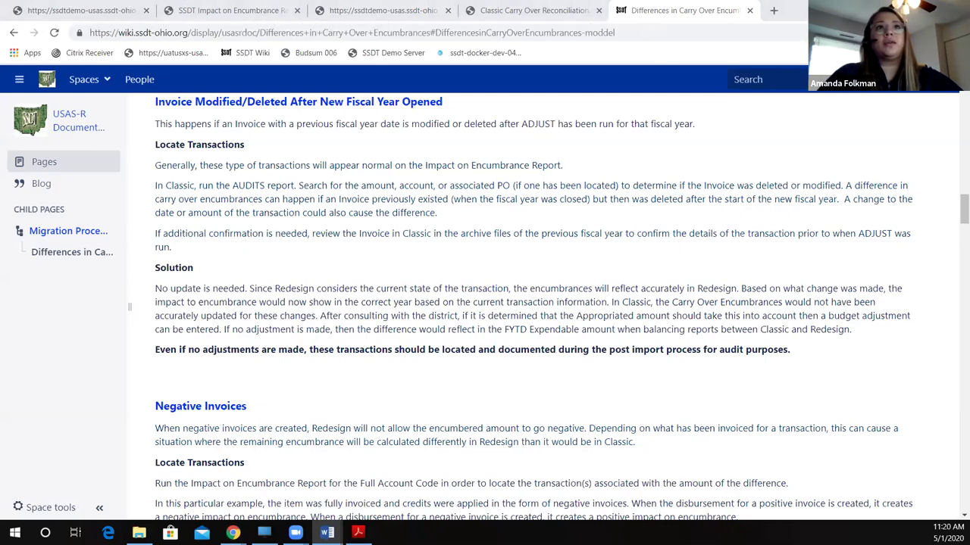
Step: Go back to the Post Import Procedures wiki page and review its Invoiceable Purchase Orders section and carry-over report table
left_click(12, 32)
left_click(9, 31)
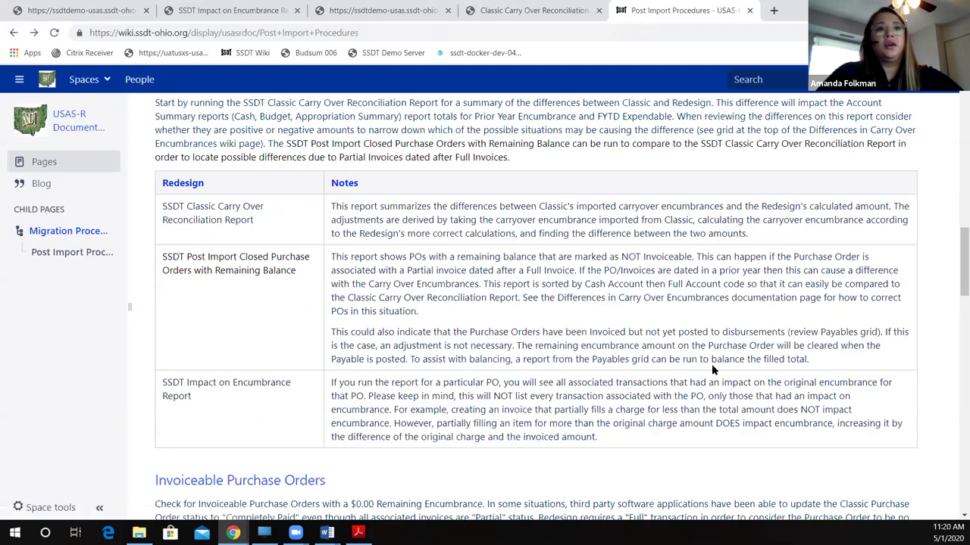
scroll(364, 202, "down", 1)
scroll(365, 201, "down", 4)
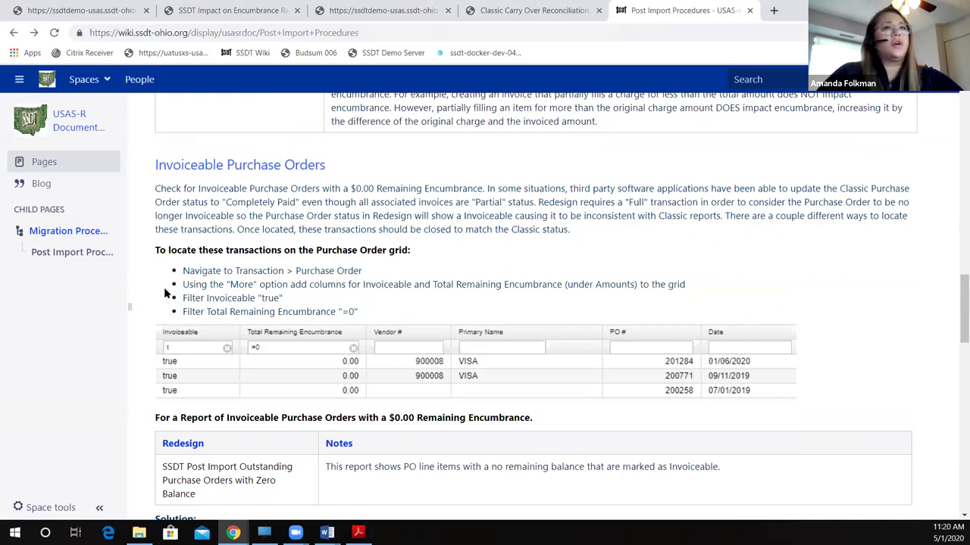
scroll(242, 174, "up", 3)
scroll(242, 175, "up", 3)
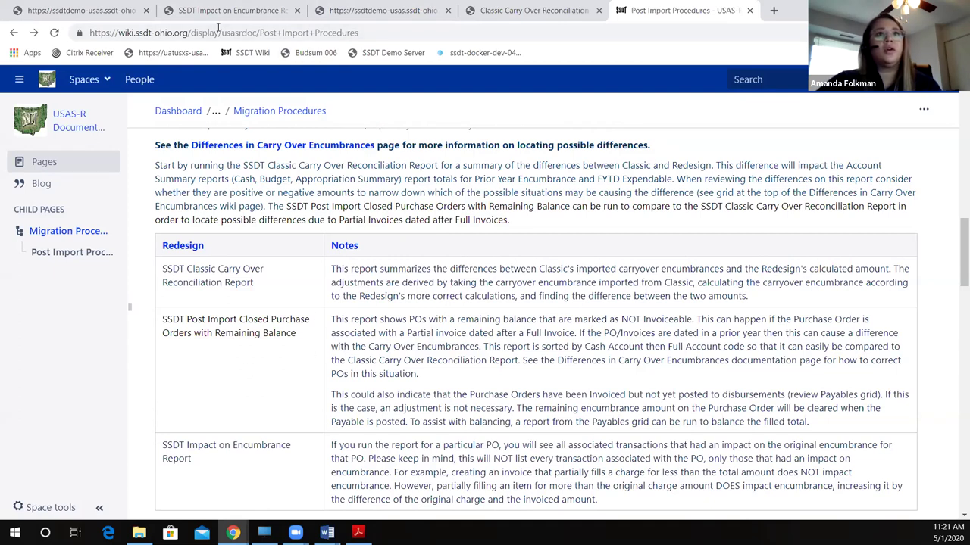
Step: Generate the SSDT Appropriation Summary report from the USAS report list as a letter-size landscape PDF and open the download
left_click(382, 10)
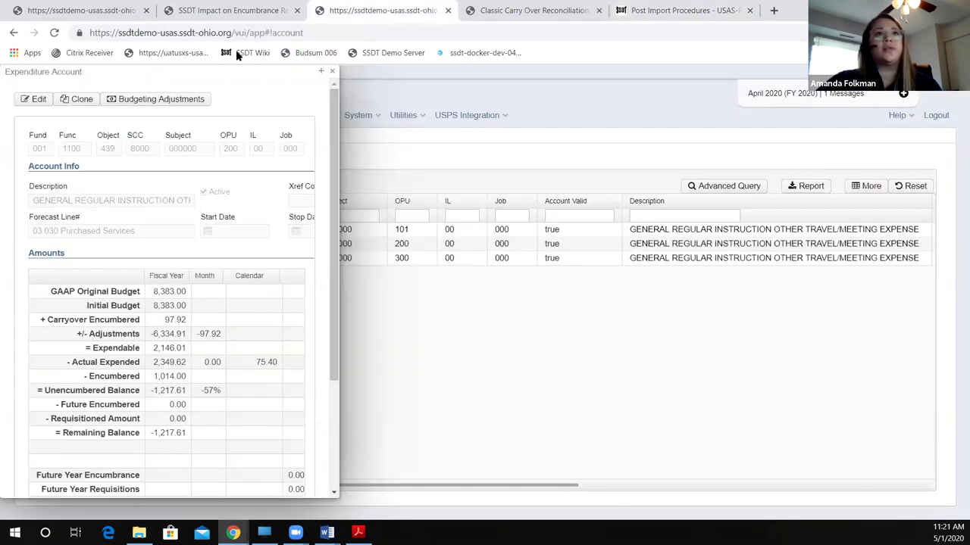
left_click(71, 11)
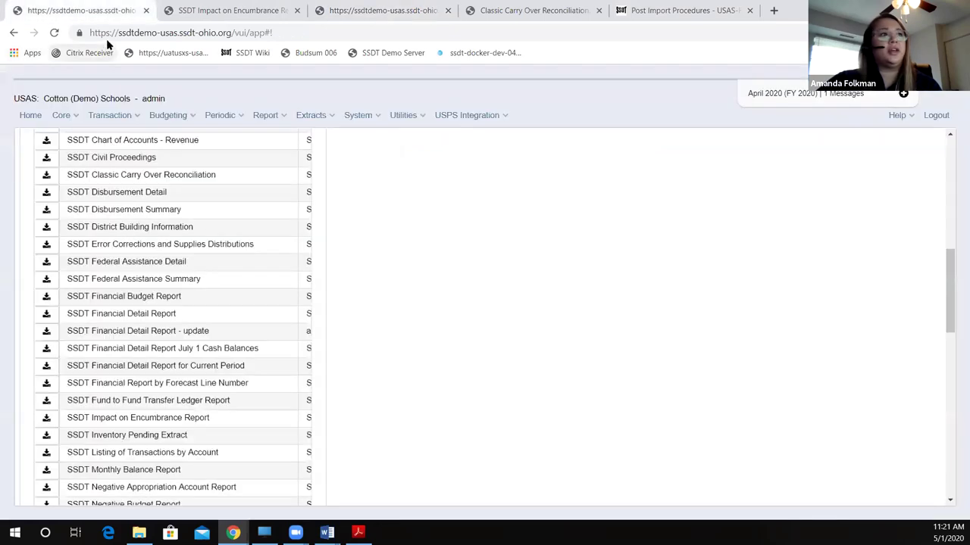
scroll(141, 277, "up", 3)
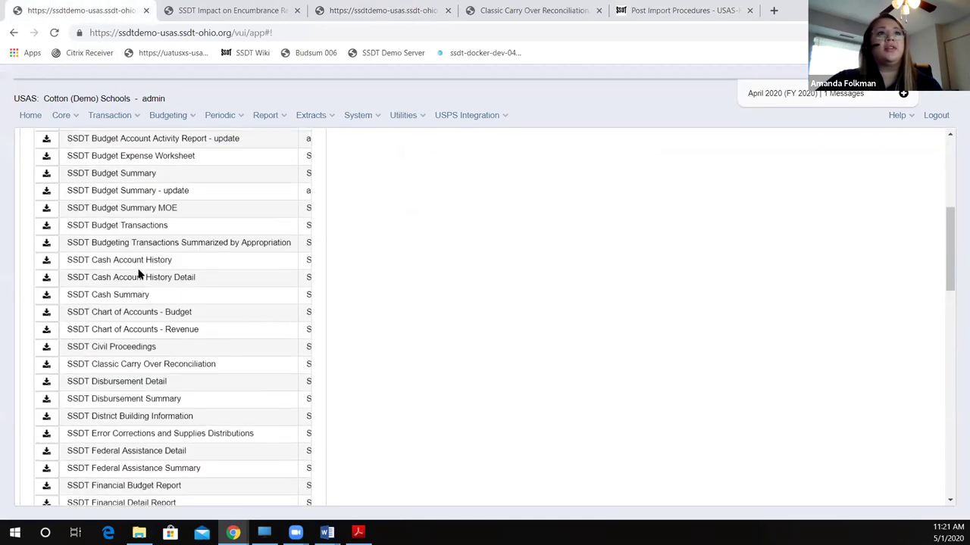
scroll(83, 227, "up", 1)
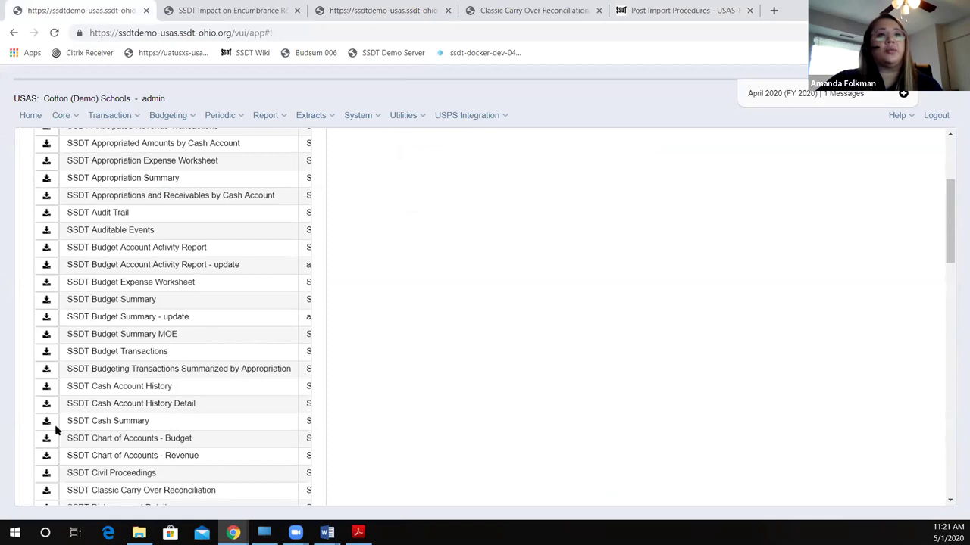
scroll(71, 463, "down", 2)
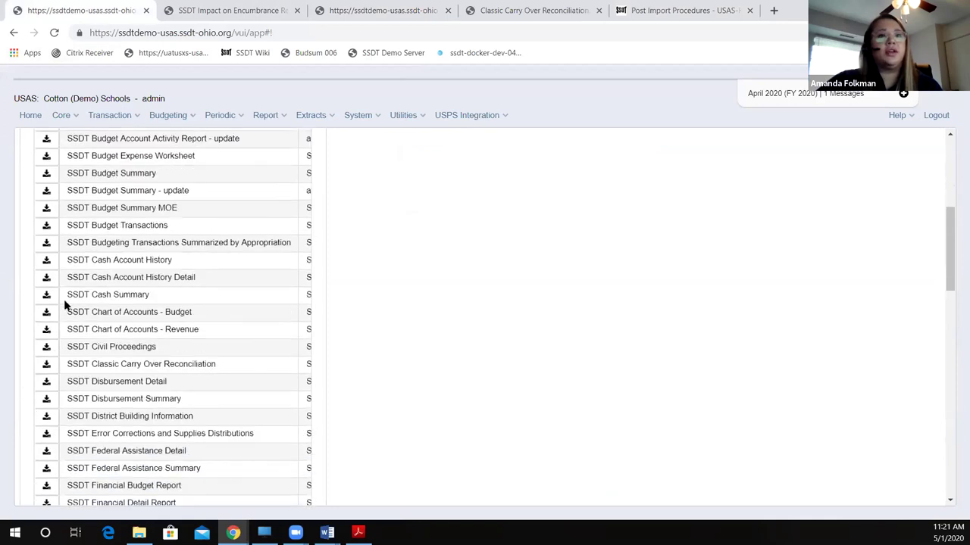
scroll(74, 300, "up", 1)
scroll(73, 301, "up", 3)
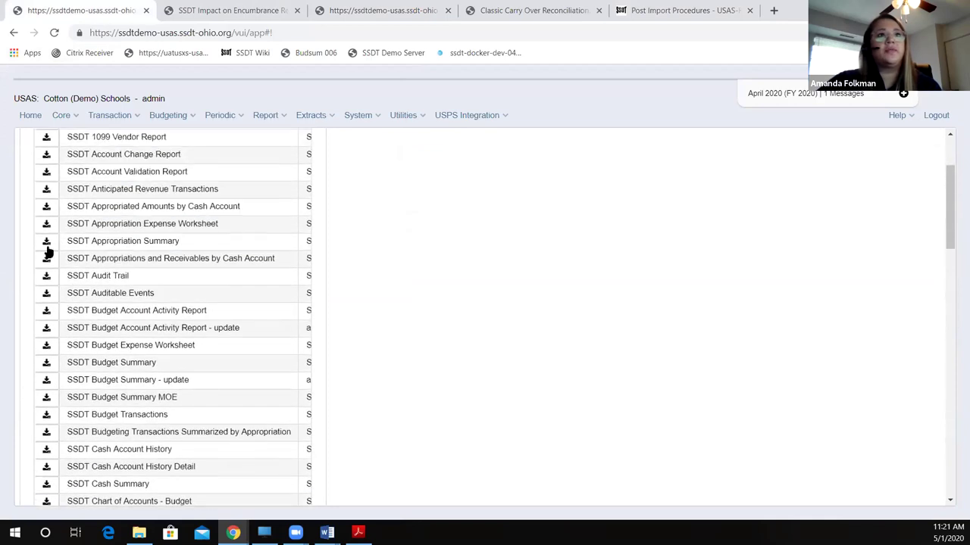
left_click(38, 284)
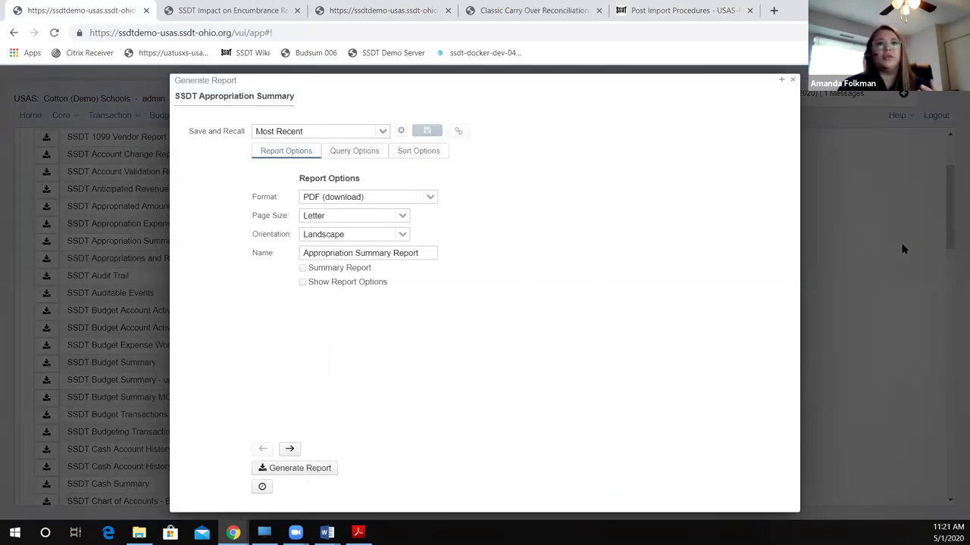
left_click(337, 159)
left_click(298, 151)
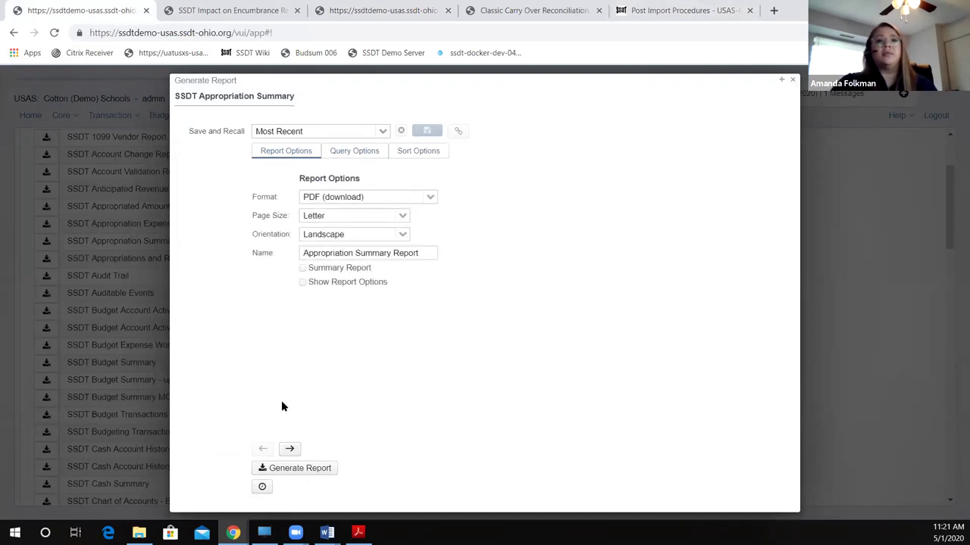
left_click(294, 470)
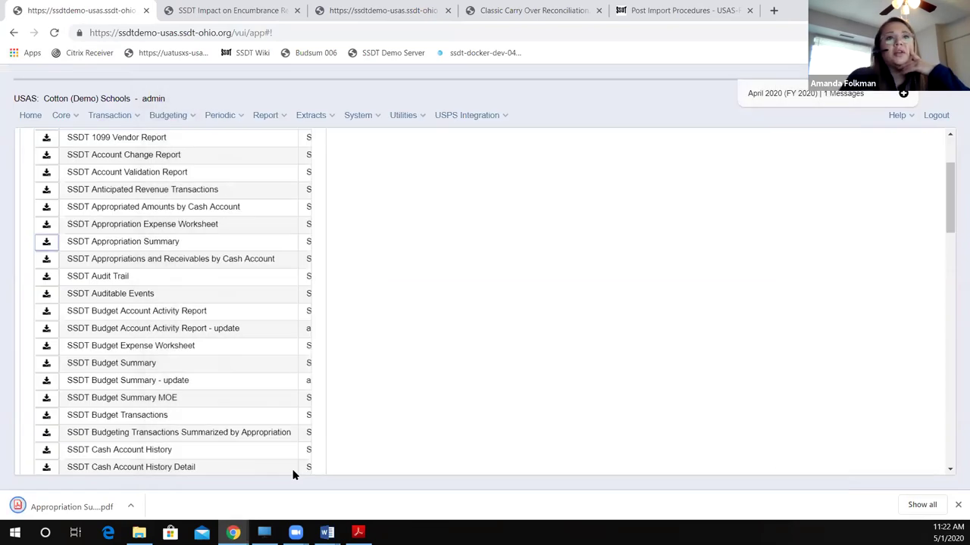
left_click(71, 507)
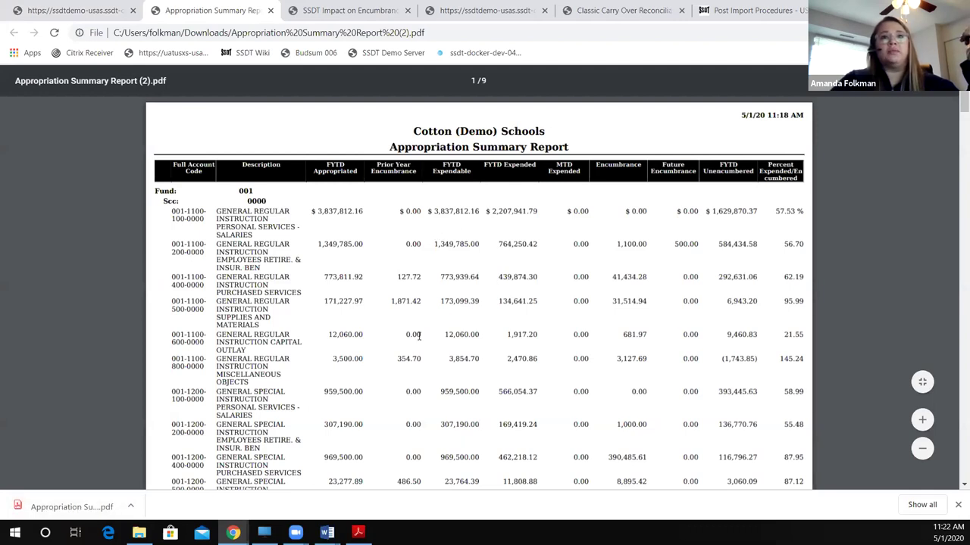
Step: Examine the Appropriation Summary Report from its first page through to the grand totals on the last page
scroll(418, 335, "down", 3)
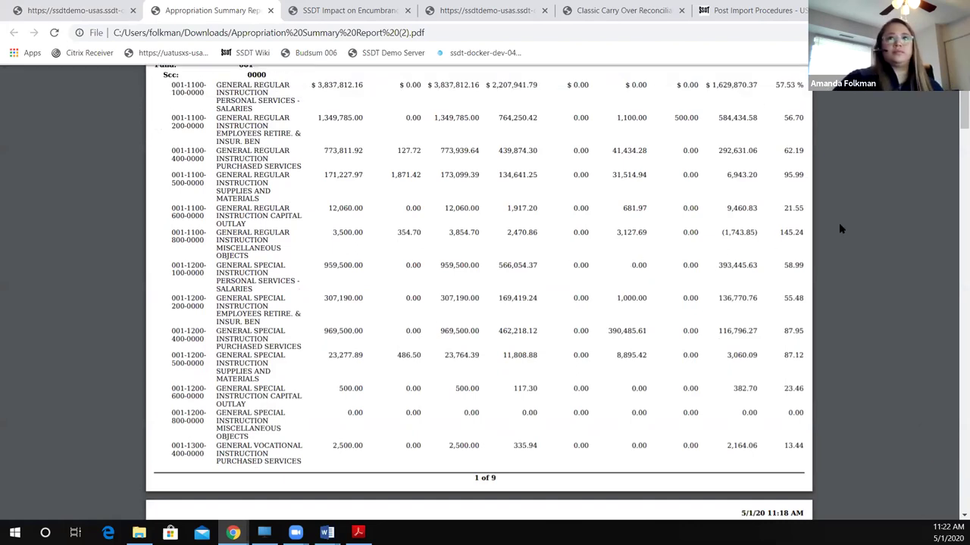
key("ctrl+f")
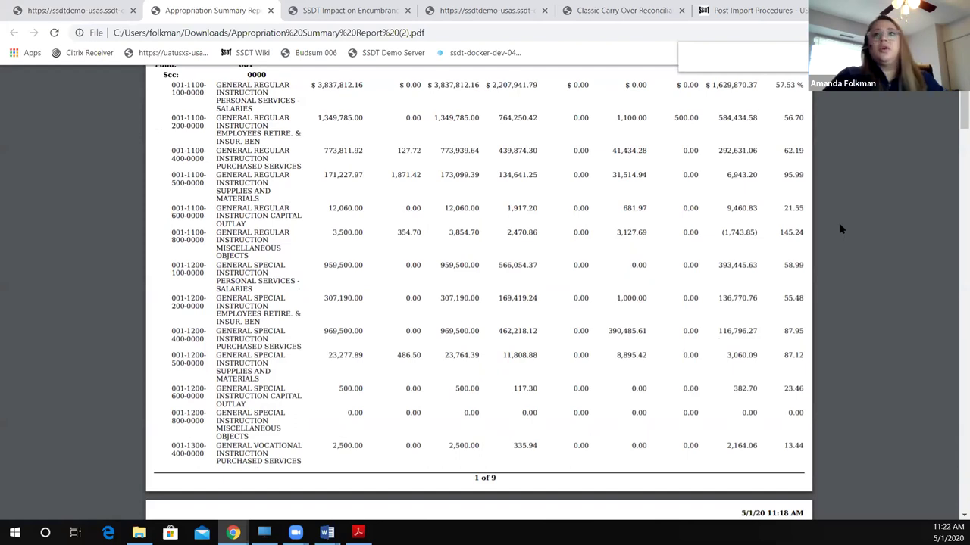
scroll(902, 326, "up", 1)
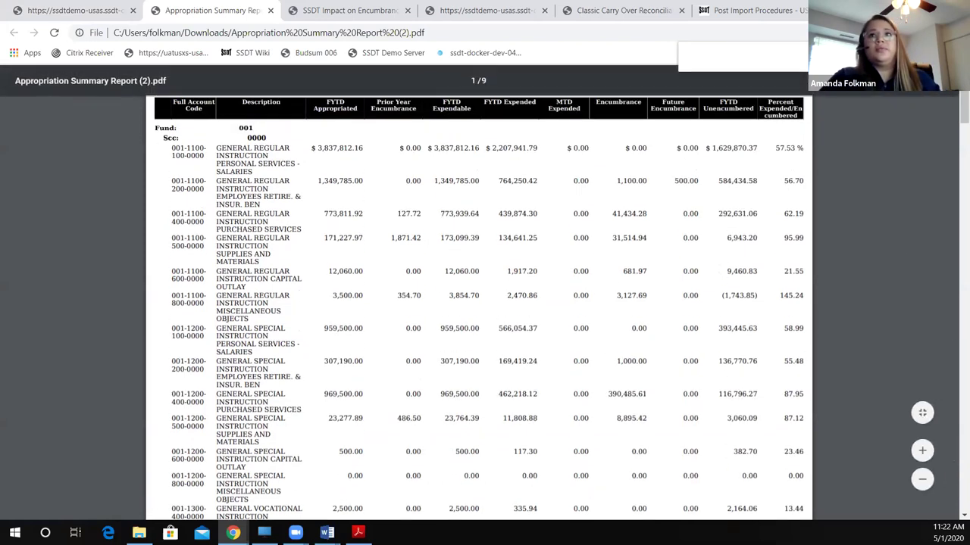
scroll(504, 356, "down", 2)
left_click_drag(956, 152, 961, 522)
scroll(469, 148, "up", 3)
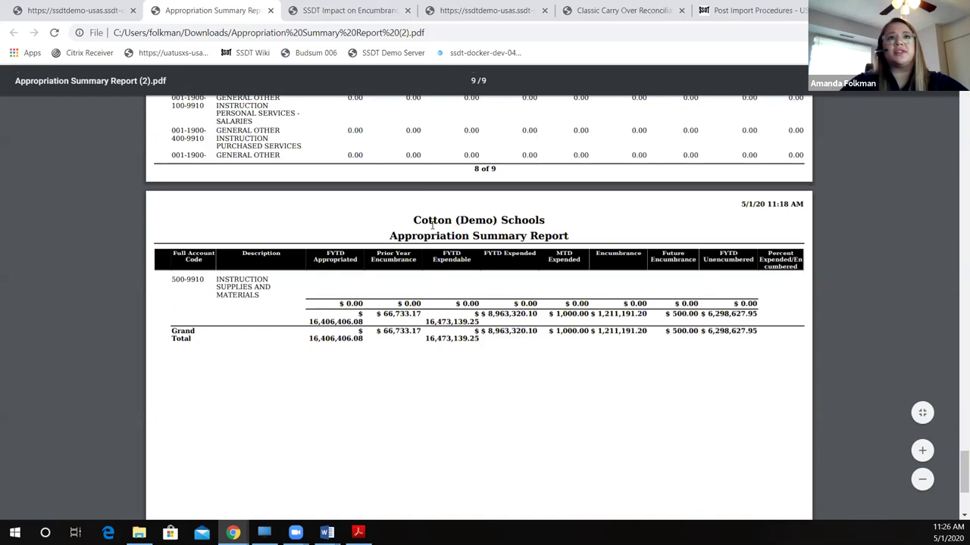
scroll(691, 259, "up", 1)
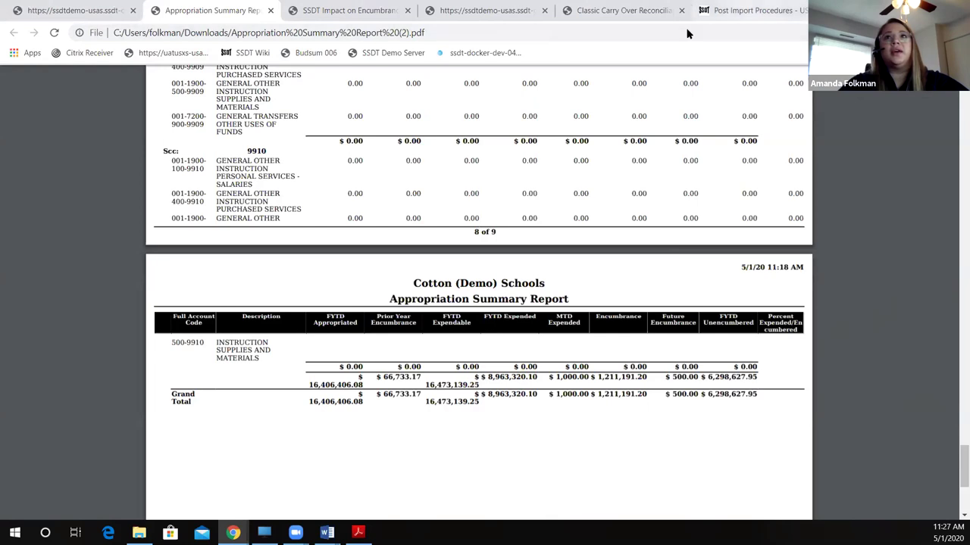
Step: Close the Appropriation Summary, Impact on Encumbrance and Classic Carry Over Reconciliation PDFs and the open expenditure account record
left_click(746, 12)
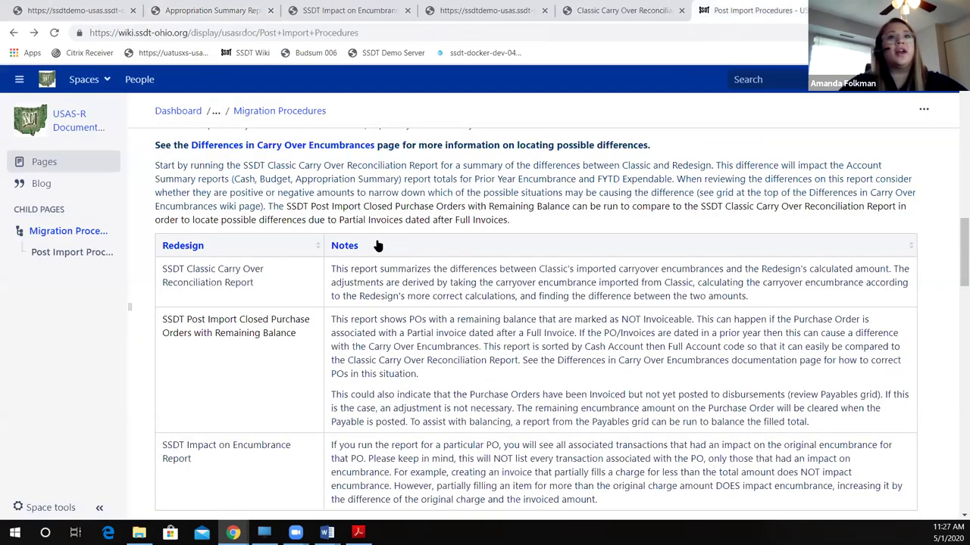
scroll(298, 328, "down", 1)
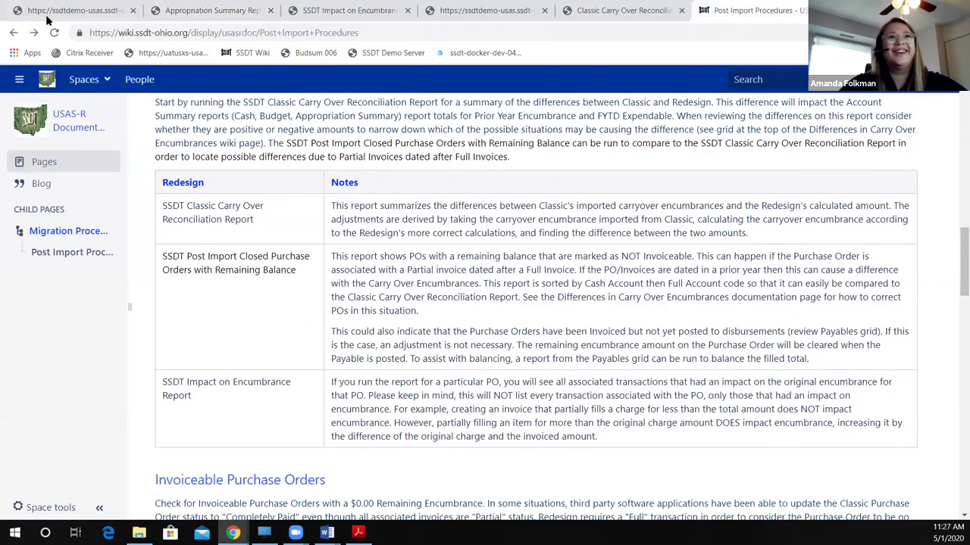
middle_click(172, 7)
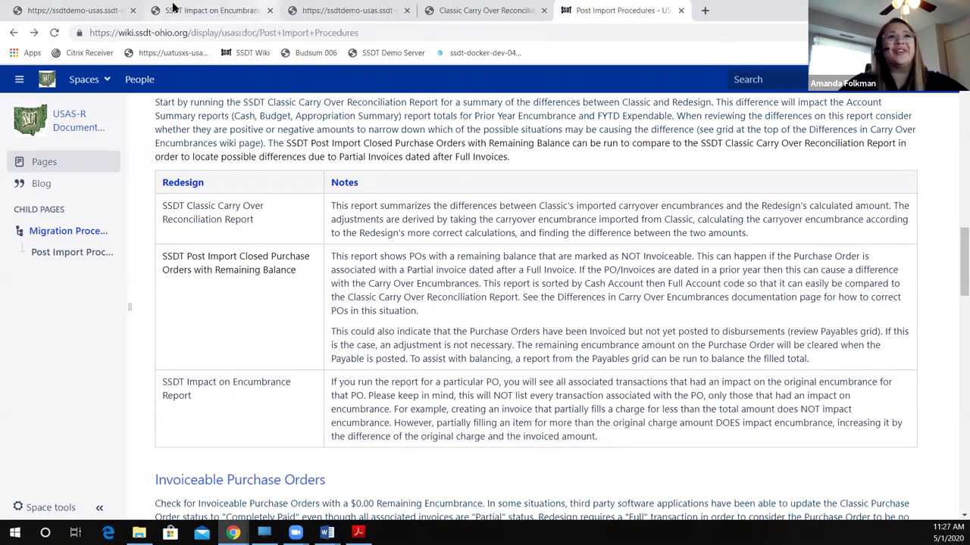
middle_click(172, 7)
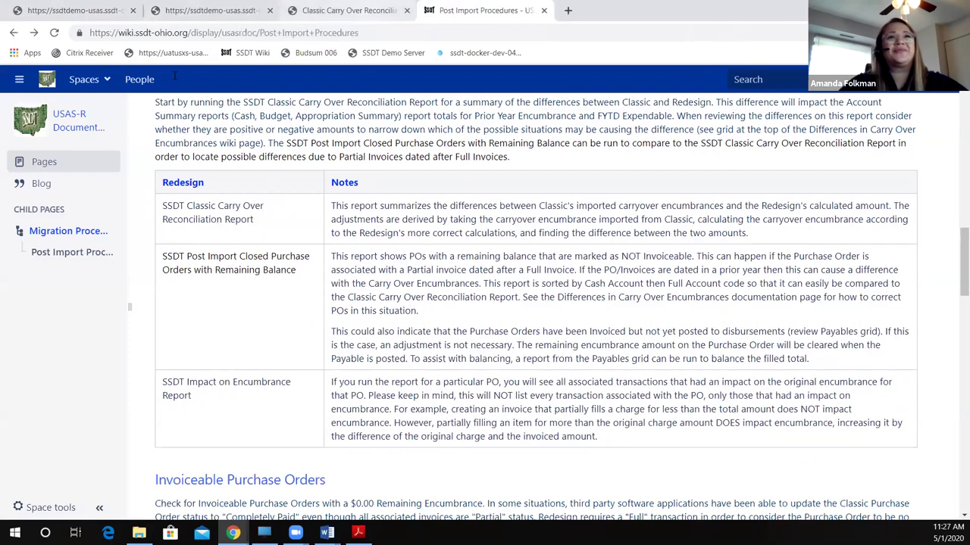
left_click(345, 10)
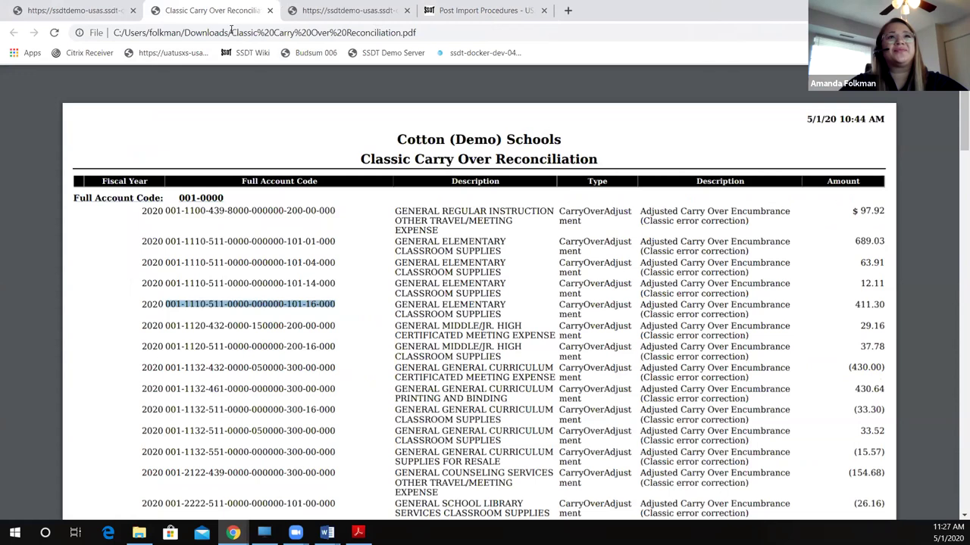
key("ctrl+w")
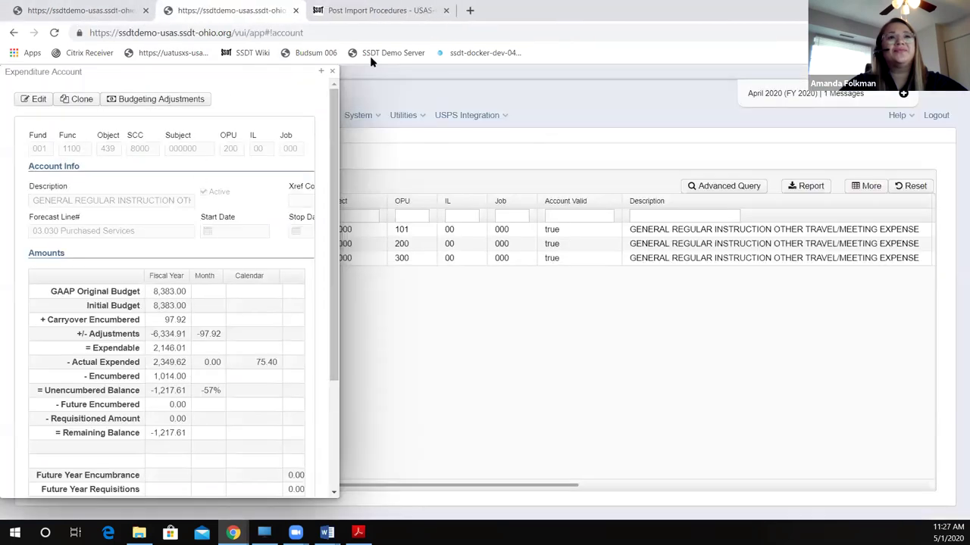
left_click(332, 71)
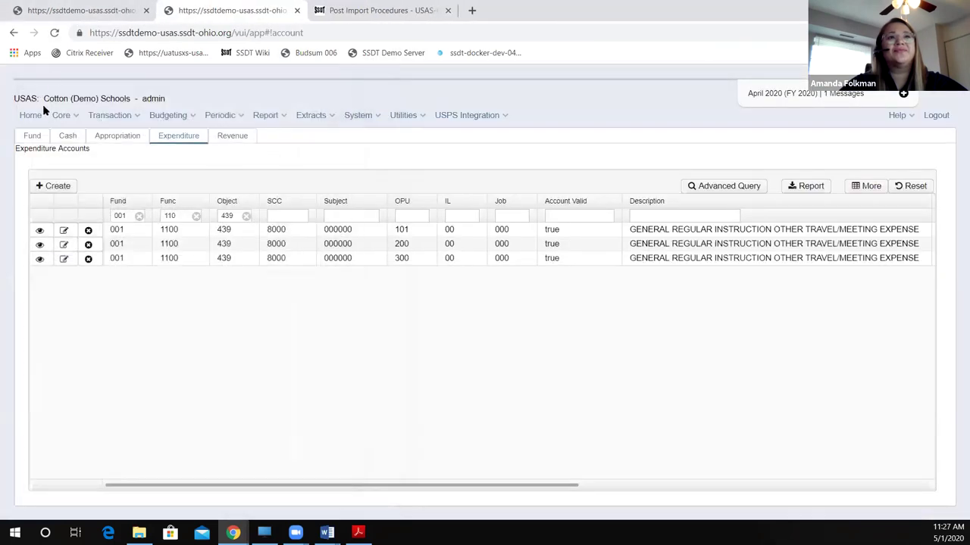
Step: Show the Invoiceable Purchase Orders section of the Post Import Procedures wiki page, including the Purchase Order grid filter example
left_click(58, 10)
left_click(352, 10)
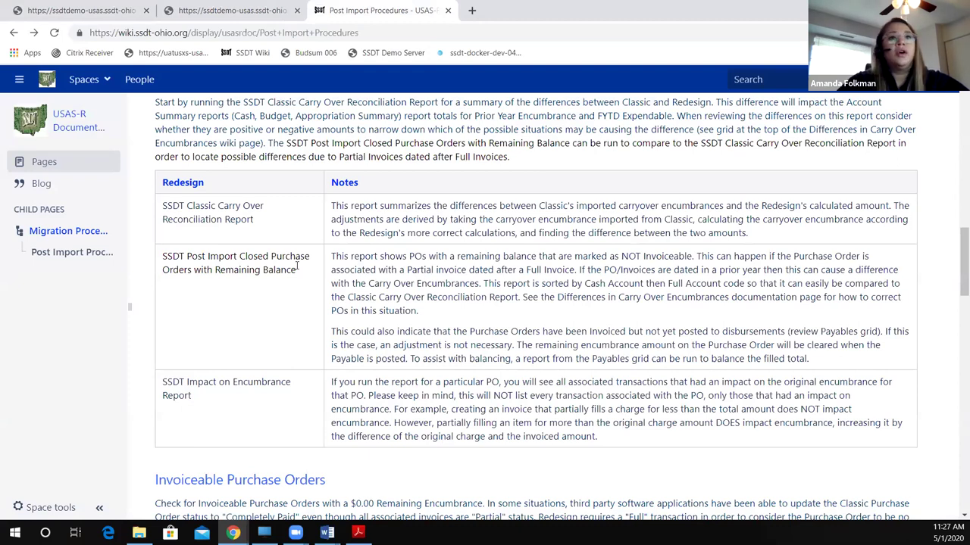
scroll(320, 340, "down", 3)
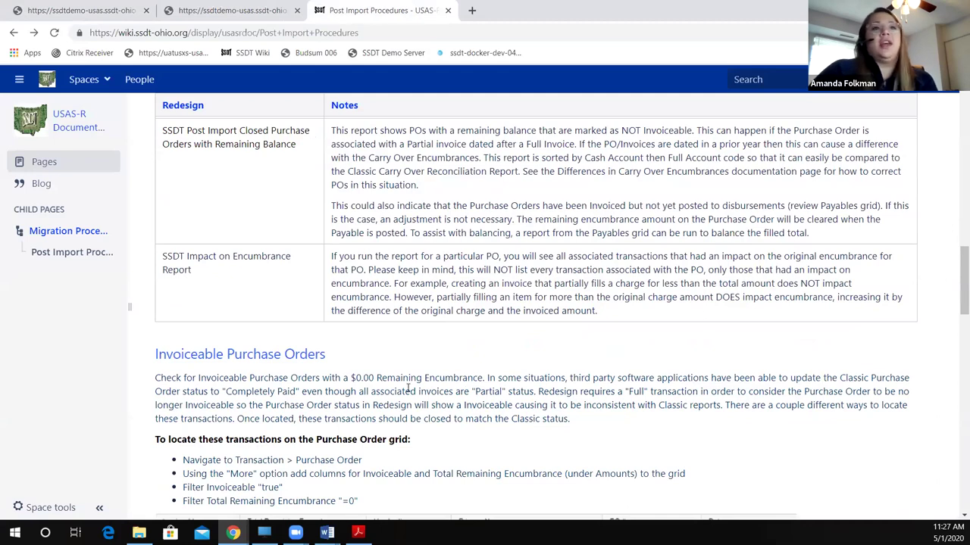
scroll(403, 368, "down", 2)
scroll(305, 282, "down", 2)
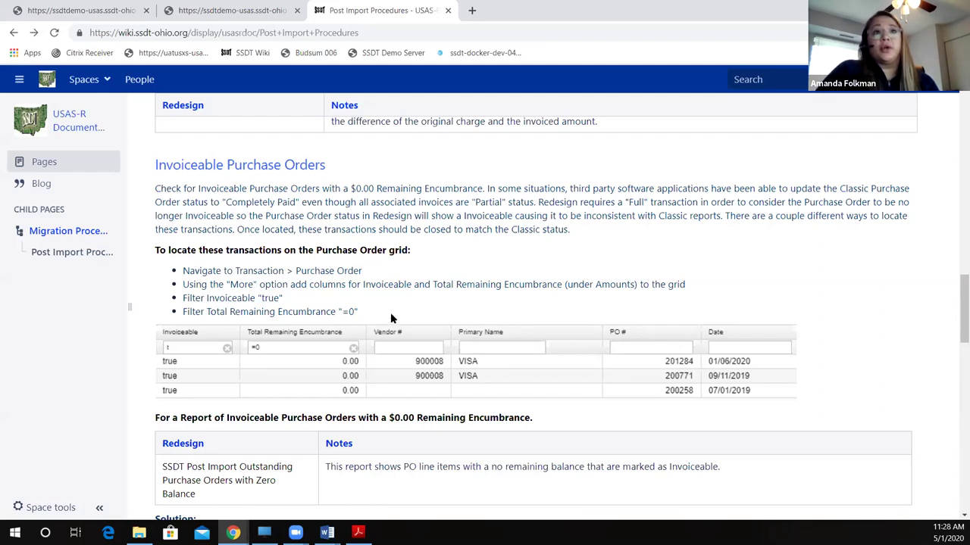
Step: Switch to the USAS application and open the Purchase Orders grid
left_click(73, 15)
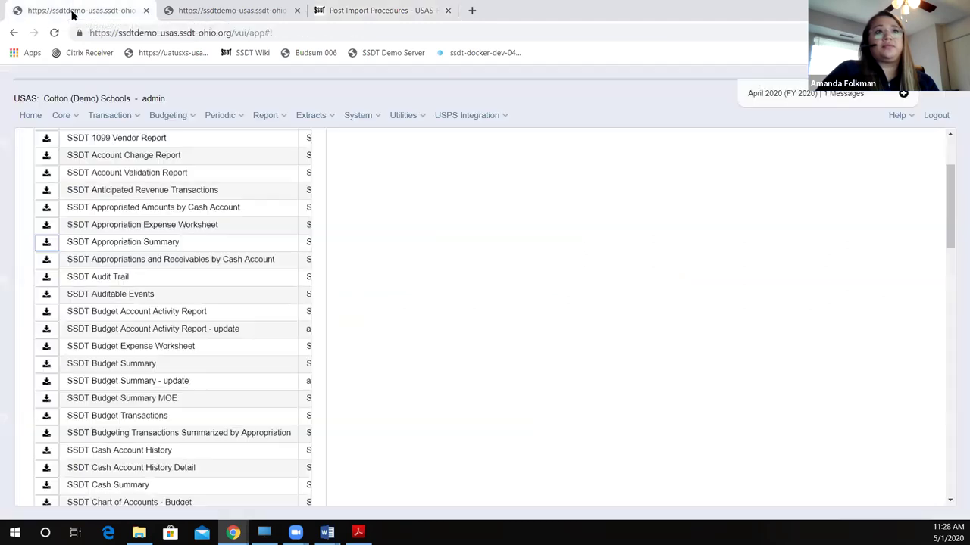
left_click(111, 119)
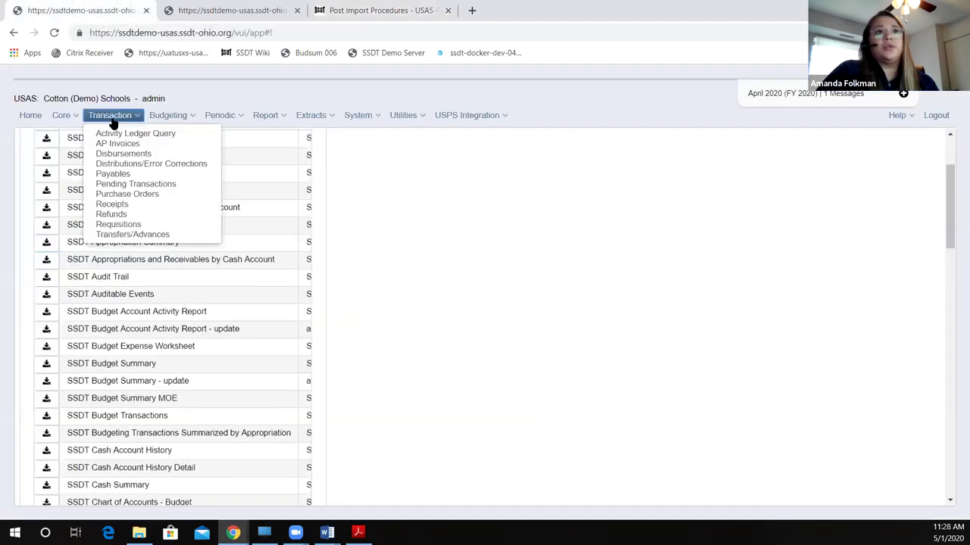
left_click(140, 195)
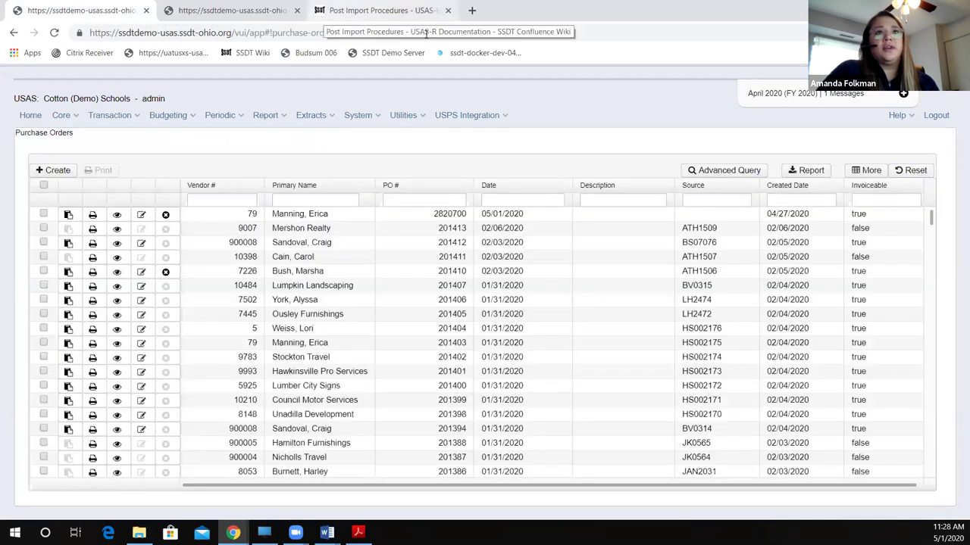
Step: Check the wiki's grid filter instructions, and move the Invoiceable column of the Purchase Orders grid directly after Vendor #
left_click(424, 14)
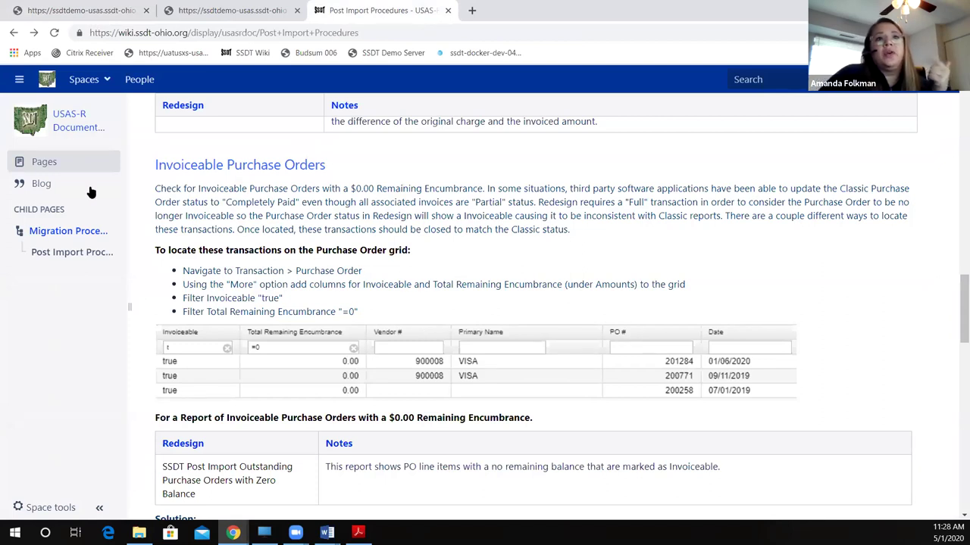
left_click(83, 11)
left_click_drag(889, 187, 267, 186)
left_click_drag(893, 222, 892, 222)
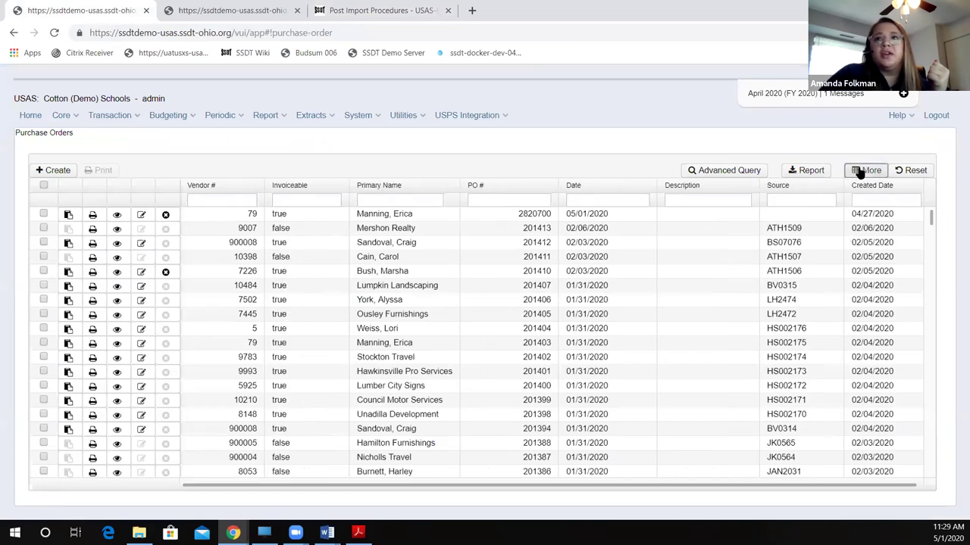
Step: Add the purchase order's Total Remaining Encumbrance amount as a column in the Purchase Orders grid
left_click(861, 172)
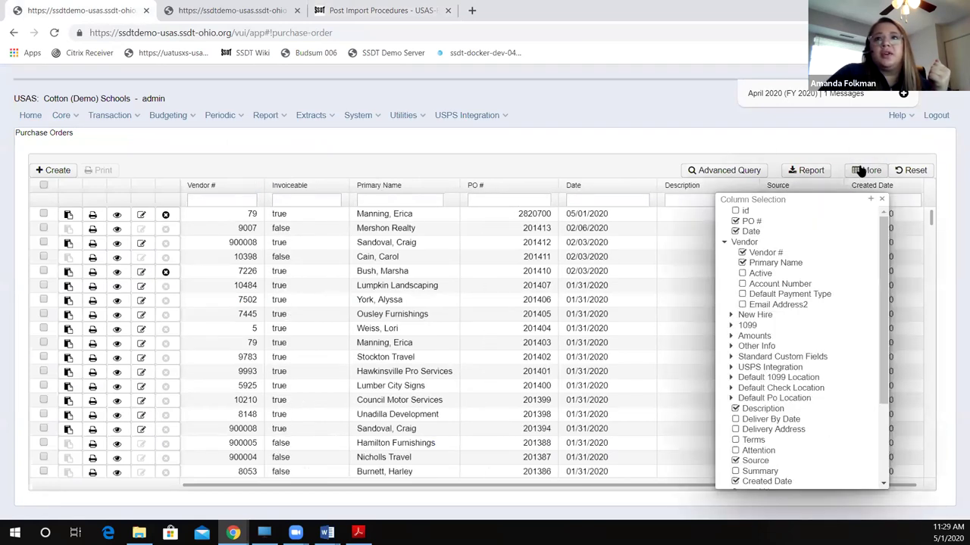
left_click(731, 337)
left_click(731, 337)
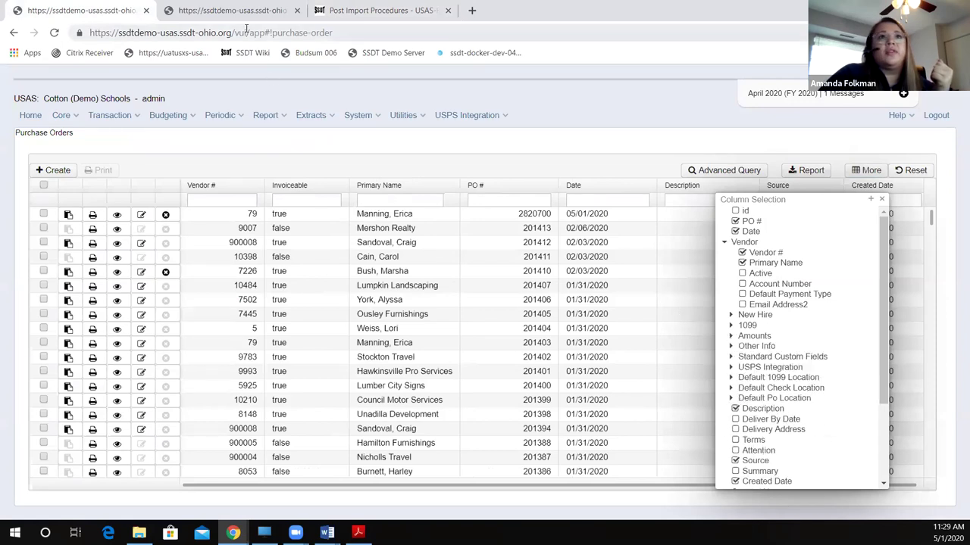
left_click(375, 11)
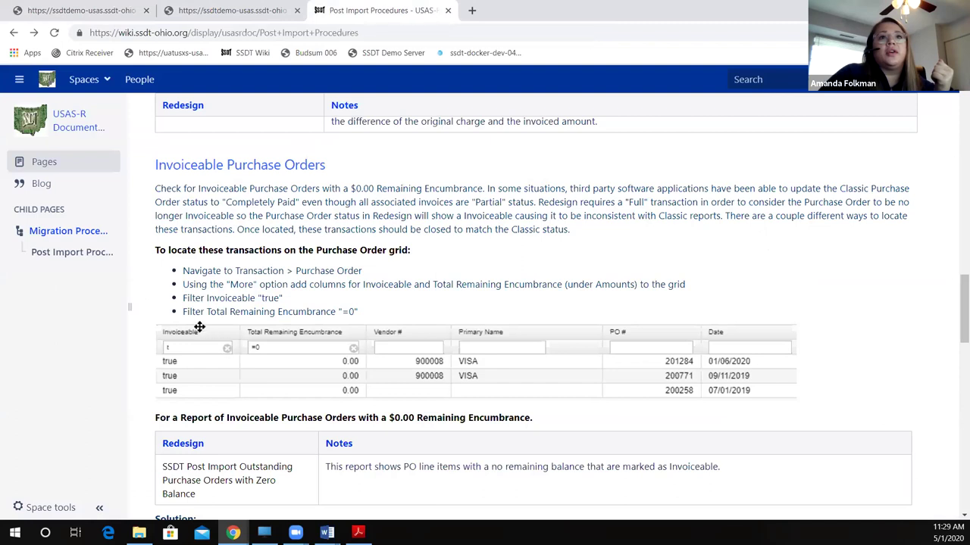
left_click(75, 11)
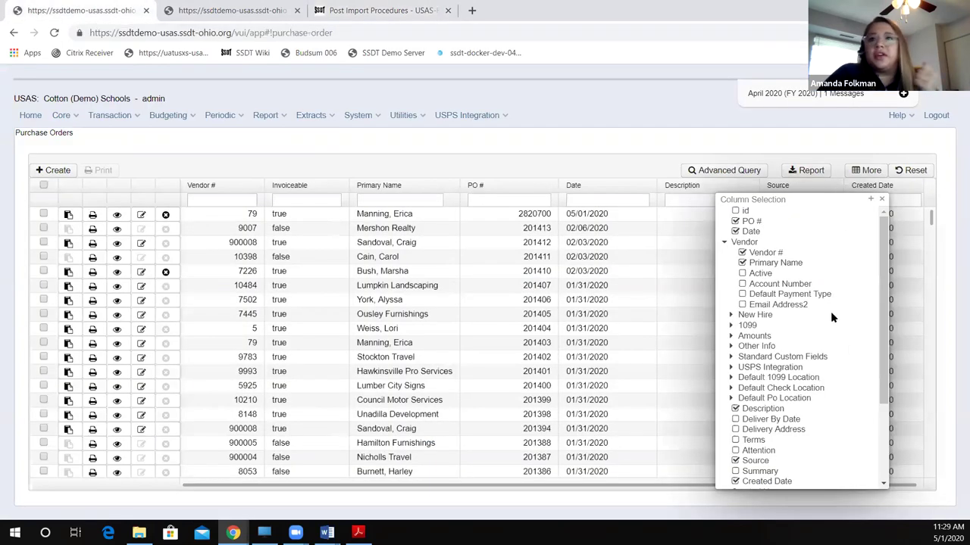
scroll(860, 333, "down", 2)
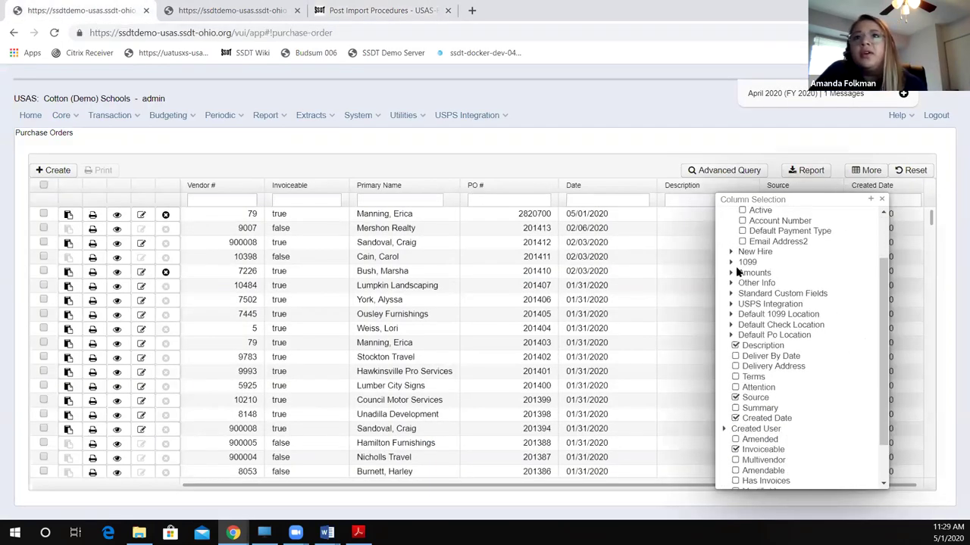
scroll(745, 378, "down", 2)
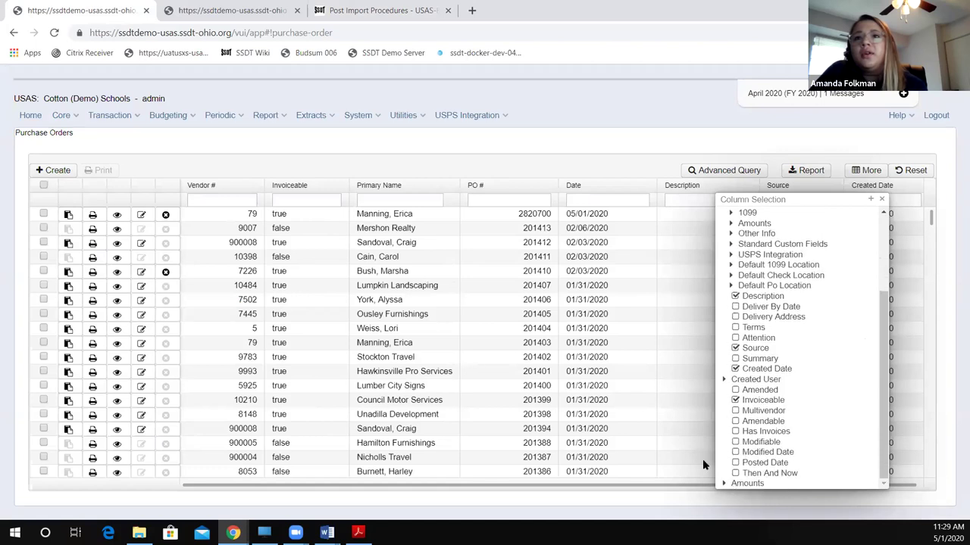
scroll(703, 459, "down", 3)
left_click(723, 483)
scroll(727, 463, "down", 2)
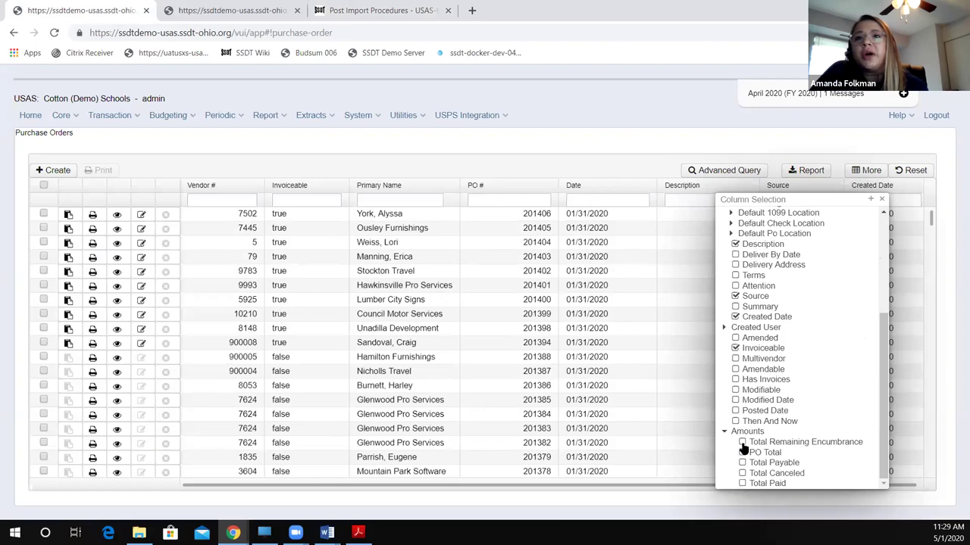
left_click(742, 443)
left_click(881, 200)
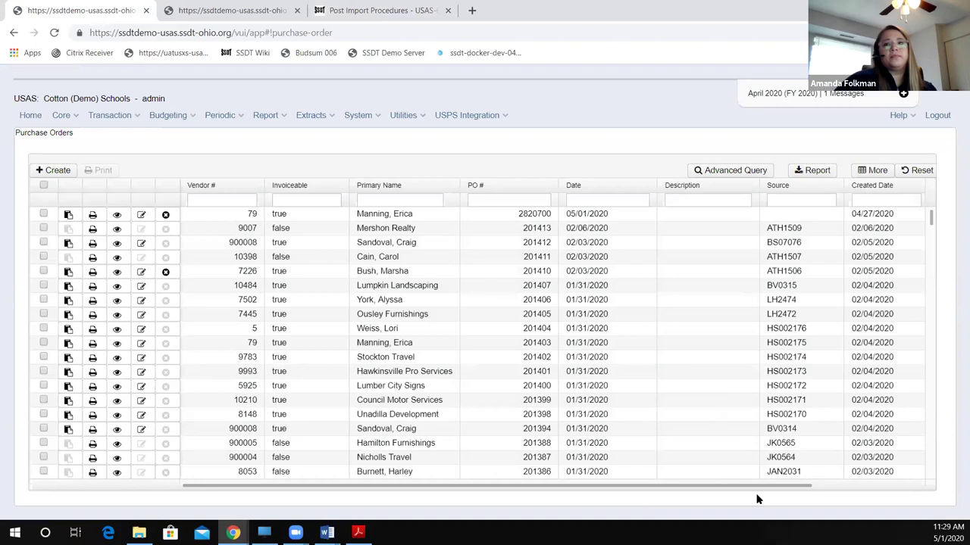
Step: Place the Total Remaining Encumbrance column after Invoiceable and filter the grid by Invoiceable "t" and Total Remaining Encumbrance "=0"
left_click(859, 486)
mouse_move(843, 191)
left_mouse_down()
mouse_move(148, 181)
mouse_move(407, 173)
mouse_move(376, 177)
mouse_move(380, 197)
mouse_move(343, 189)
left_mouse_up()
left_click(283, 200)
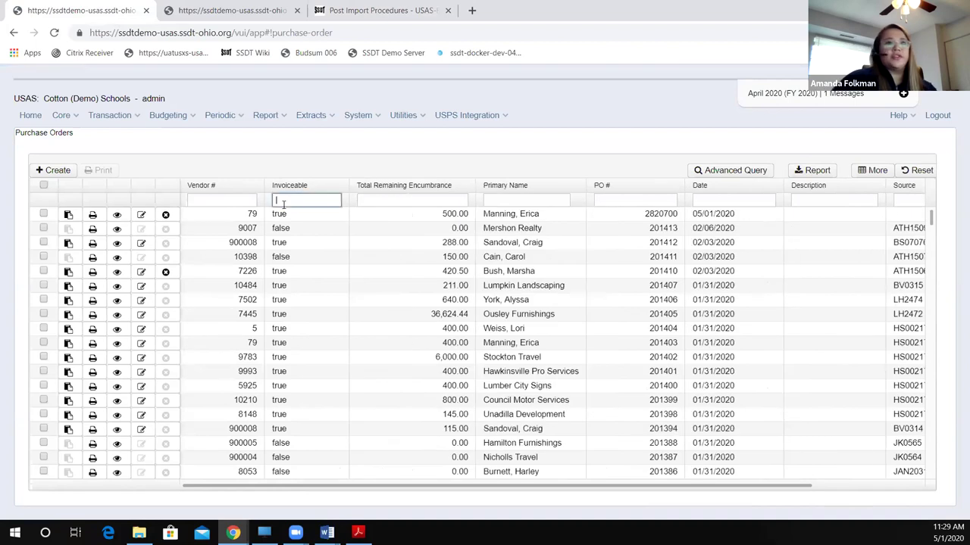
type("t")
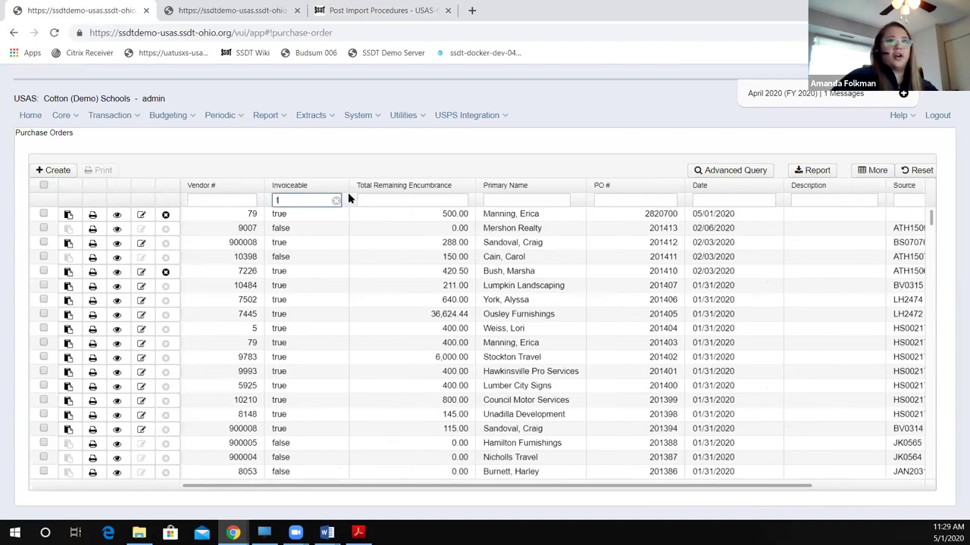
left_click(392, 201)
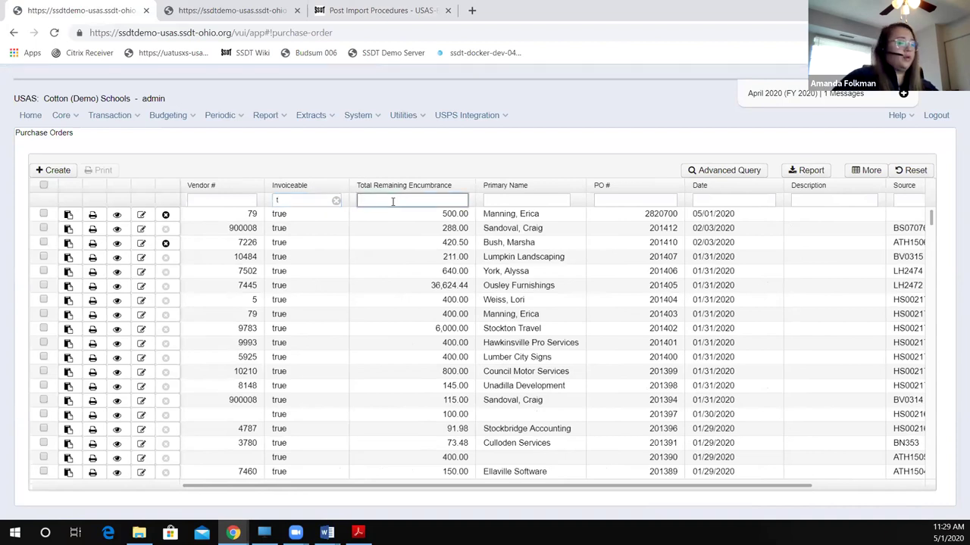
type(">=0")
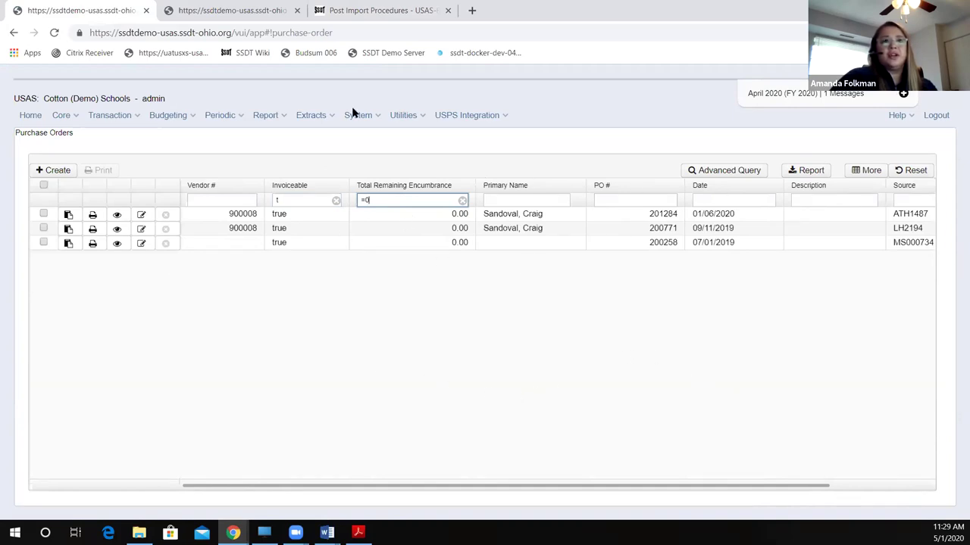
Step: Locate the SSDT Post Import Outstanding Purchase Orders with Zero Balance report in the USAS home page's report list
left_click(179, 12)
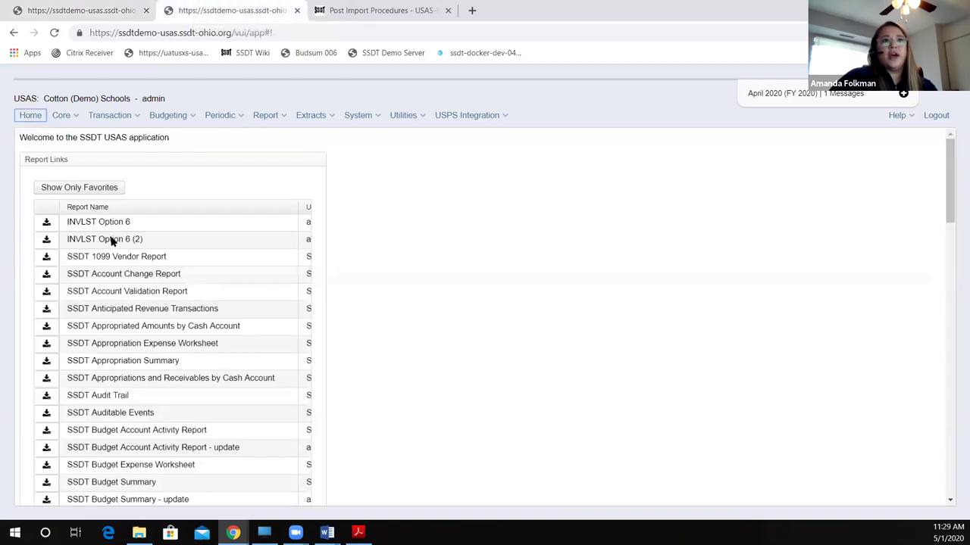
scroll(134, 367, "down", 7)
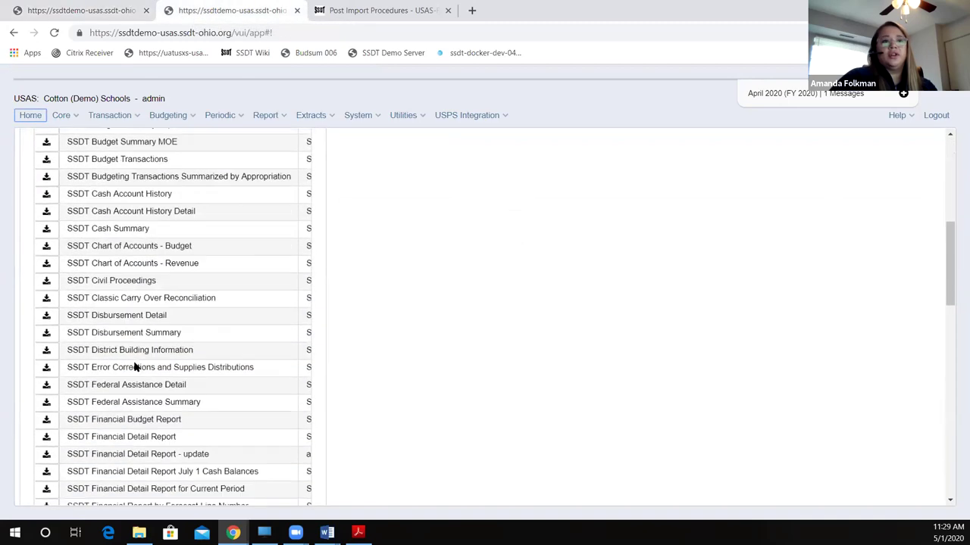
scroll(257, 393, "down", 3)
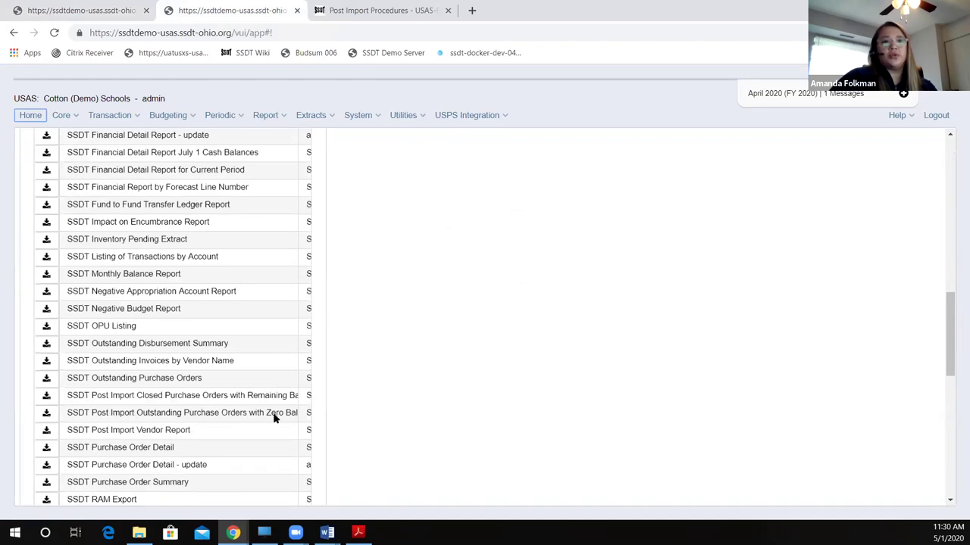
Step: Read the wiki's Invoiceable Purchase Orders section through its Solution for zero-balance purchase orders, including the archived-period fix
left_click(361, 25)
scroll(277, 403, "down", 1)
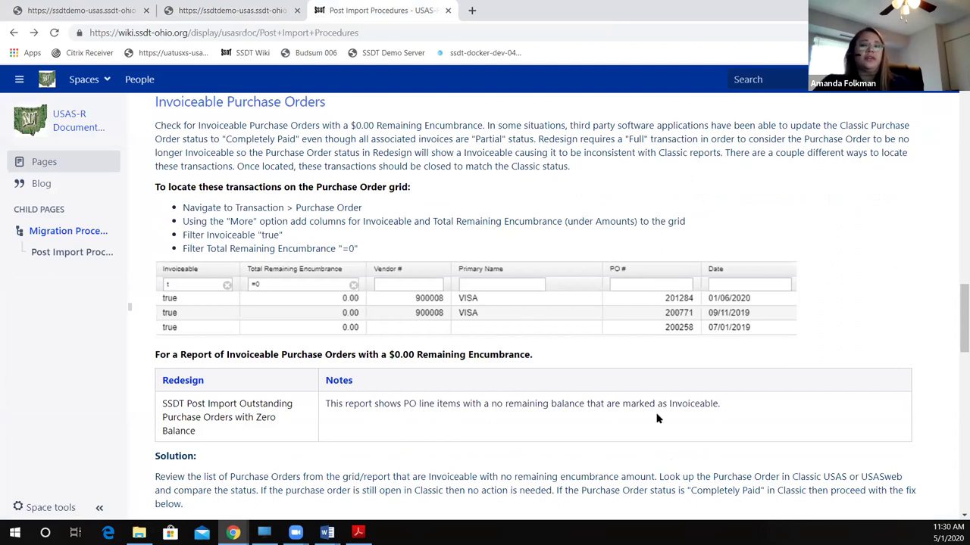
scroll(656, 419, "down", 3)
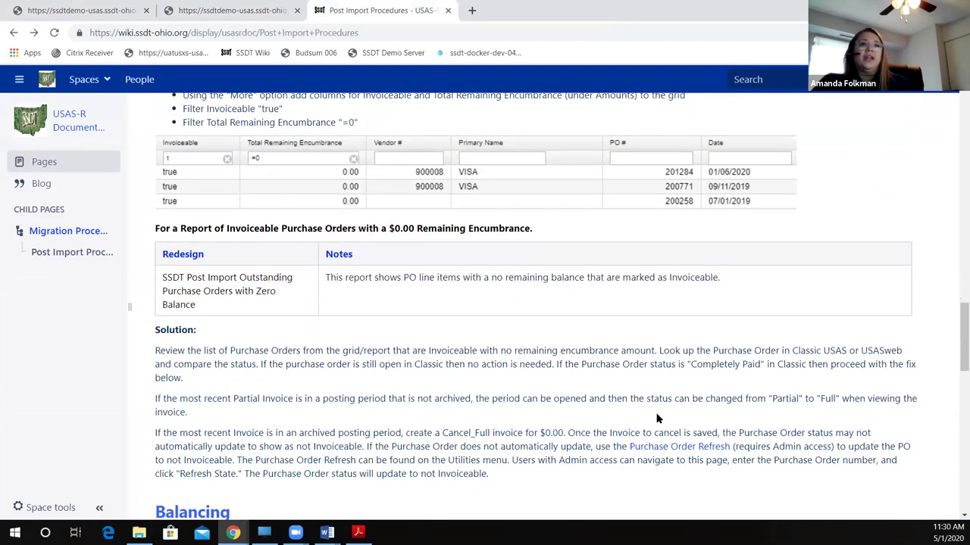
scroll(535, 396, "up", 5)
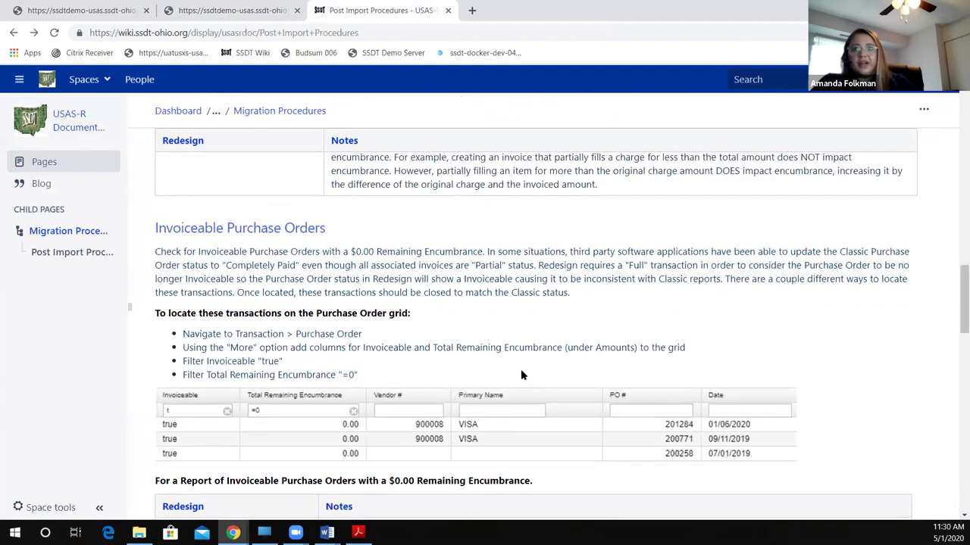
scroll(520, 376, "down", 1)
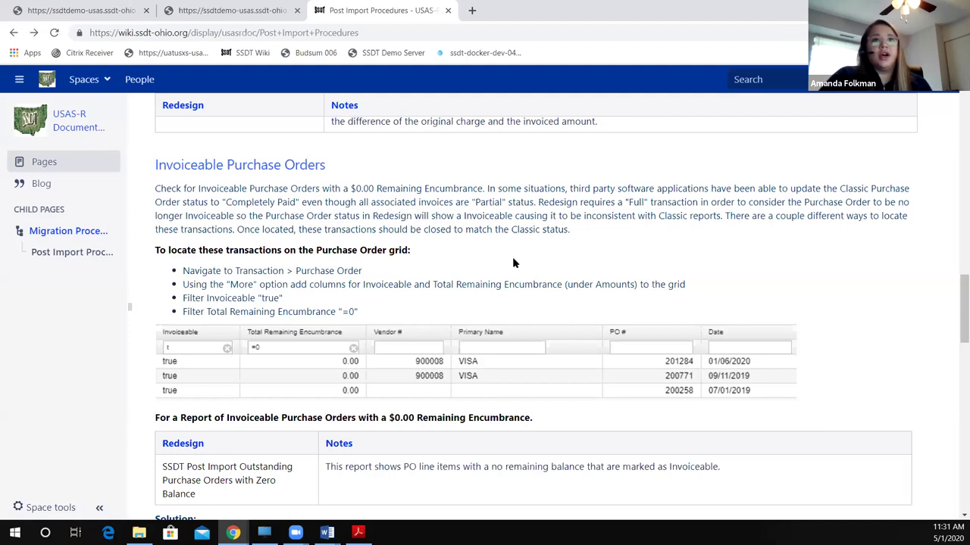
scroll(512, 257, "down", 1)
scroll(512, 256, "down", 1)
scroll(512, 264, "down", 1)
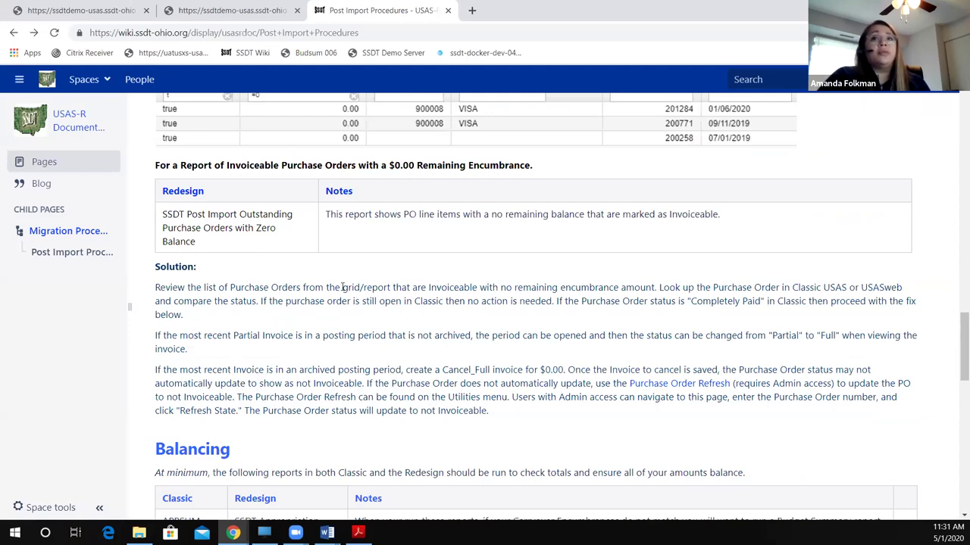
scroll(342, 288, "up", 1)
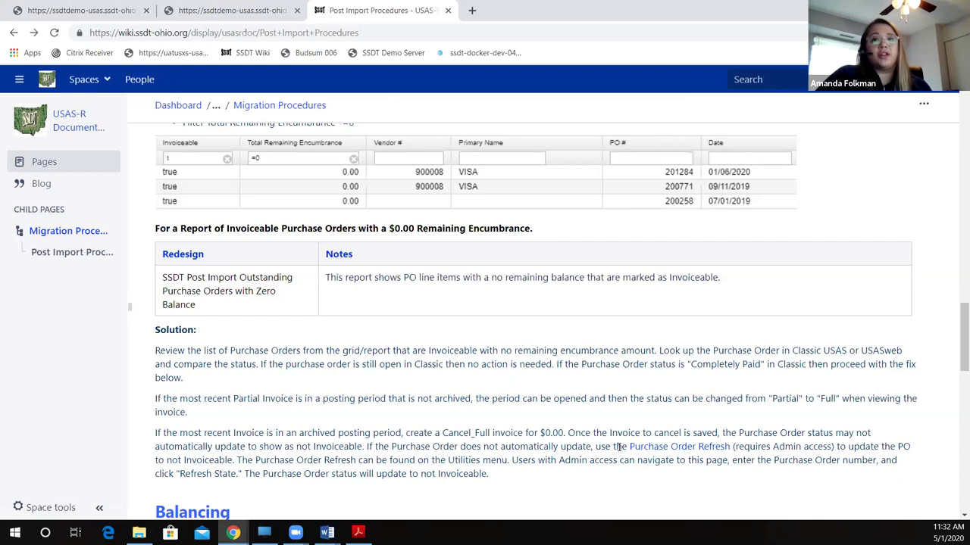
Step: Open the Purchase Order Refresh utility in the USAS application
left_click(191, 12)
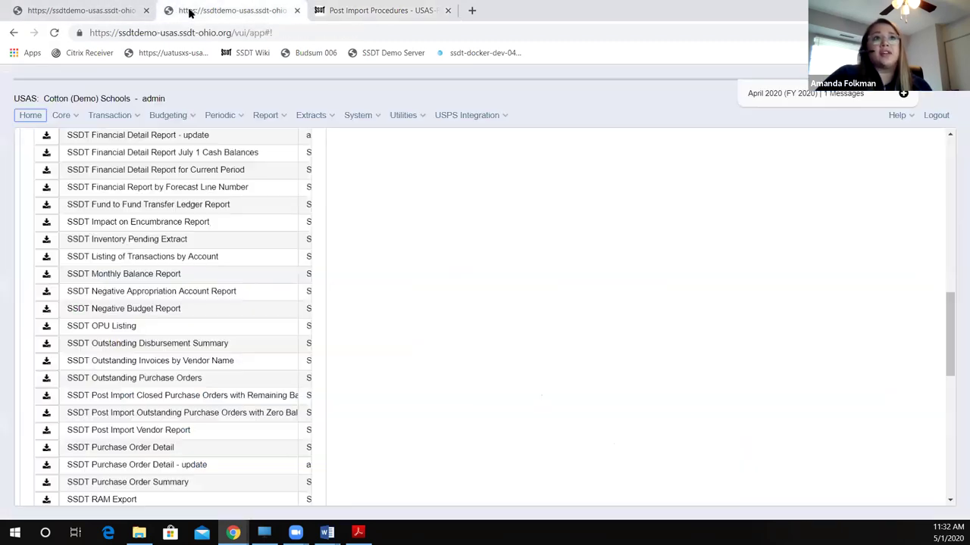
left_click(401, 117)
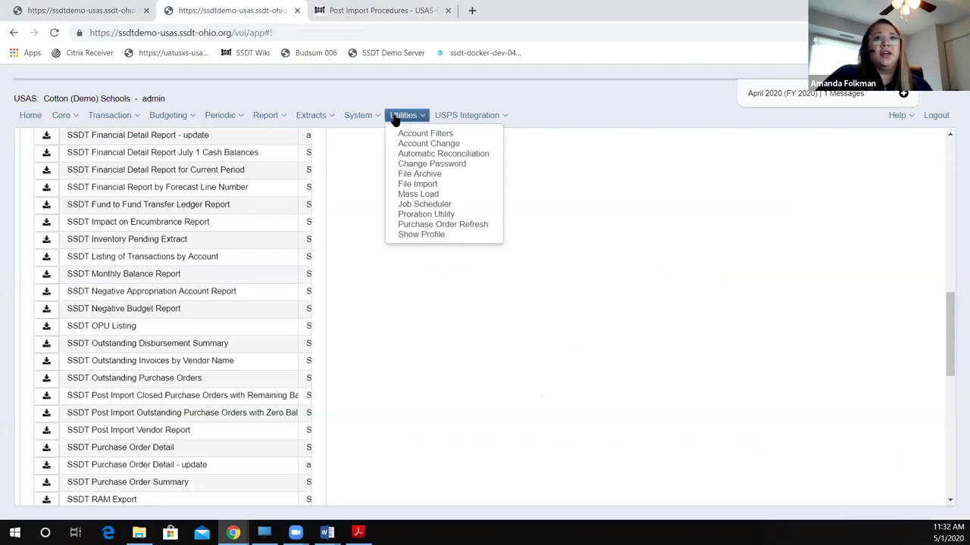
left_click(454, 225)
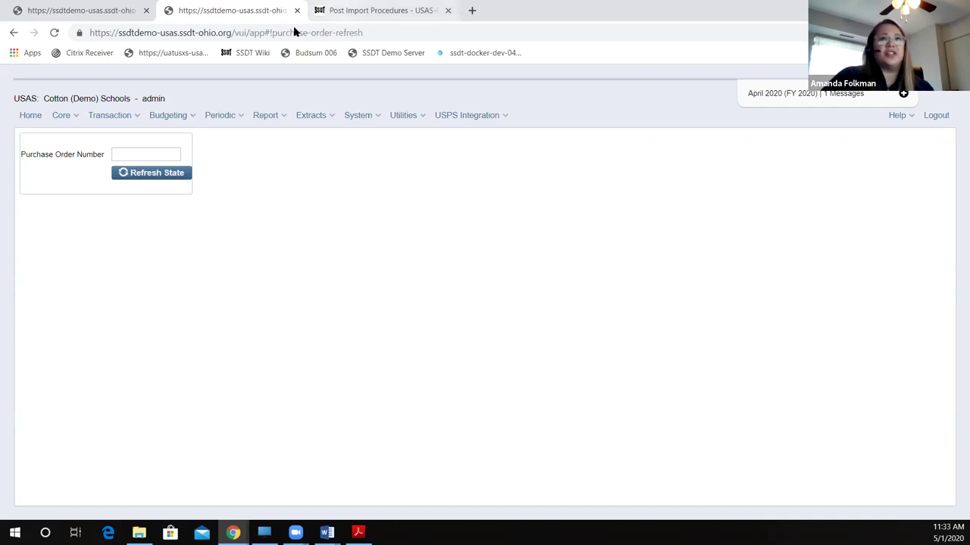
Step: Return to the Post Import Procedures wiki page and show the Balancing section's table of Classic and Redesign reports
left_click(379, 11)
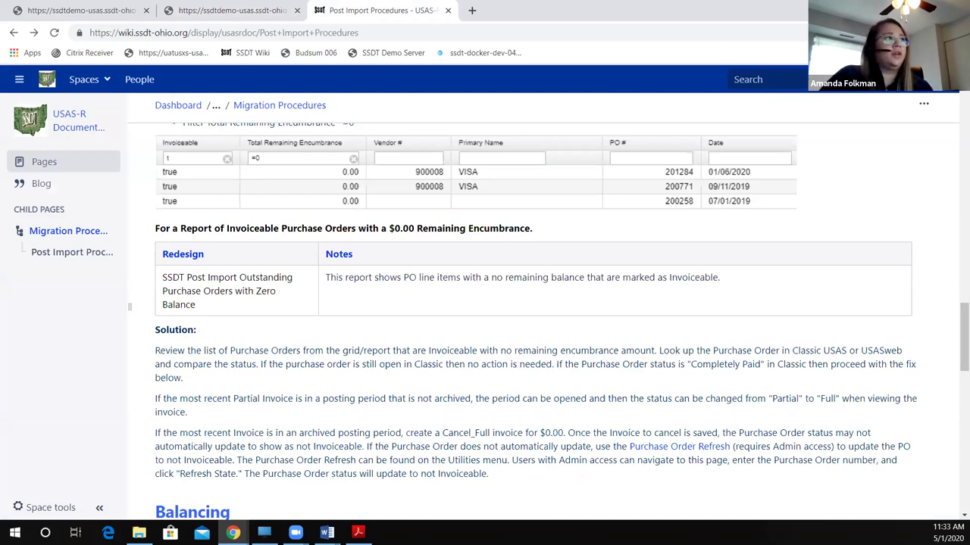
left_click(327, 533)
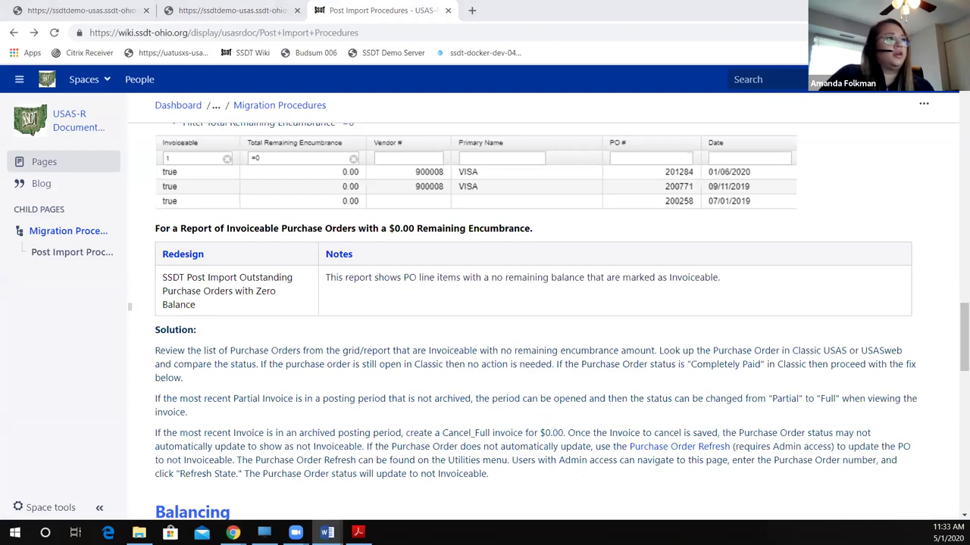
scroll(390, 352, "down", 5)
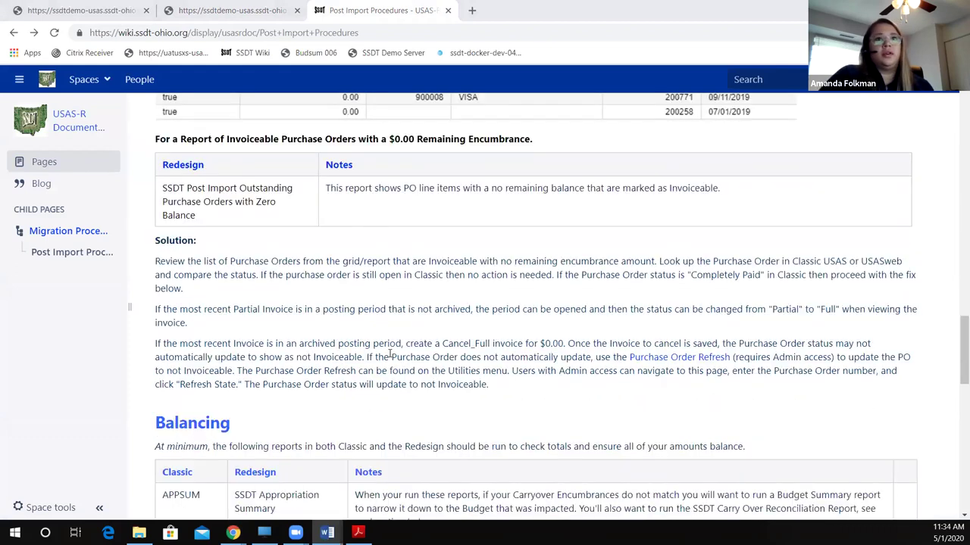
scroll(607, 402, "down", 5)
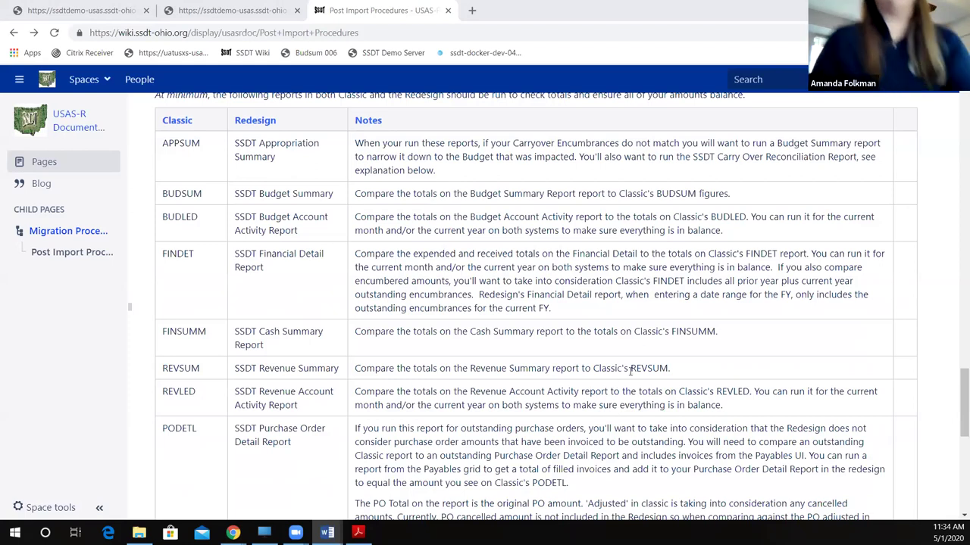
scroll(615, 387, "up", 1)
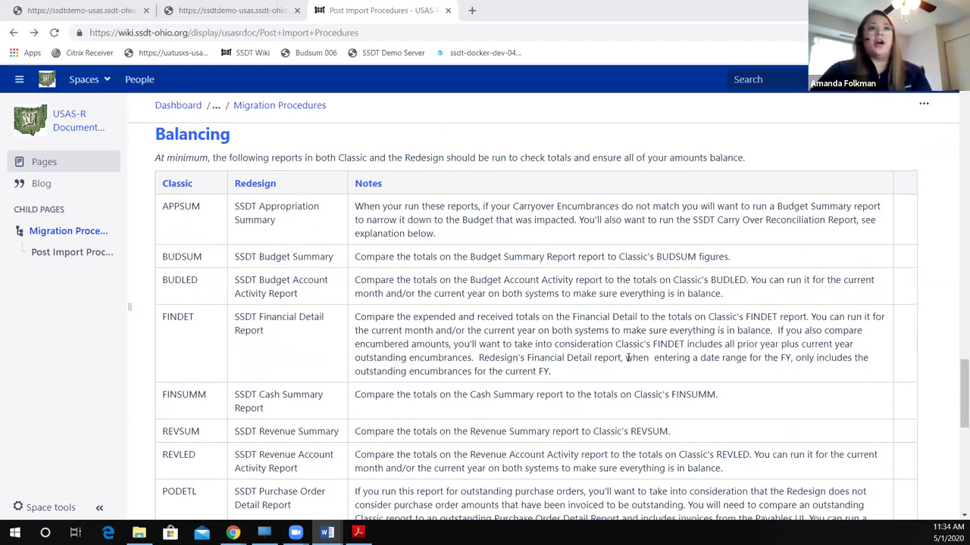
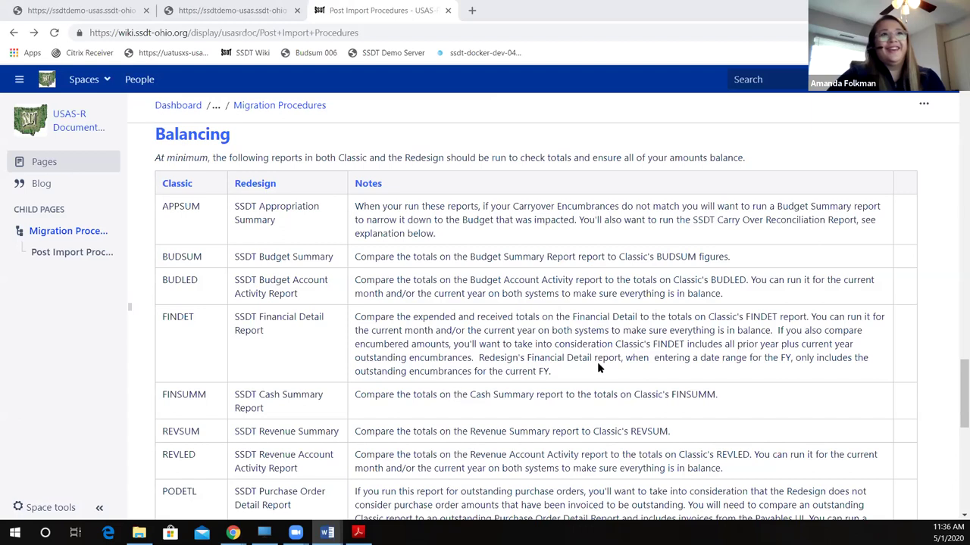
Step: Review the wiki's Balancing table down to the PODETL notes, and open the SSDT Purchase Order Detail report from the USAS home page
scroll(598, 367, "down", 3)
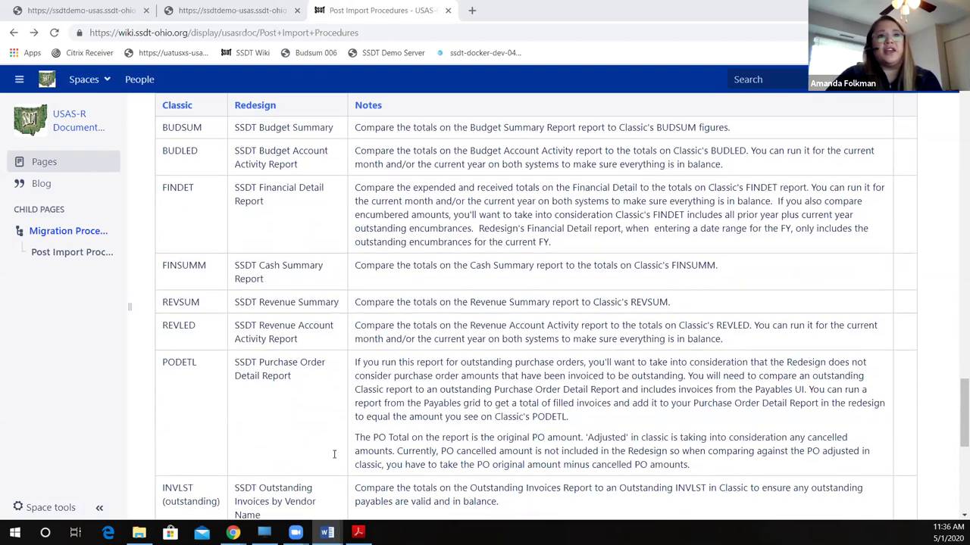
scroll(417, 358, "down", 2)
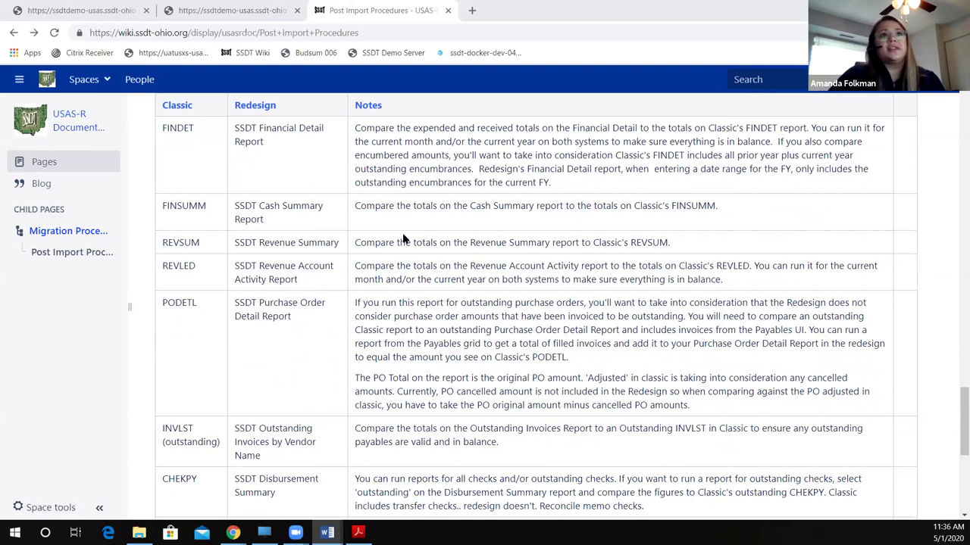
left_click(73, 12)
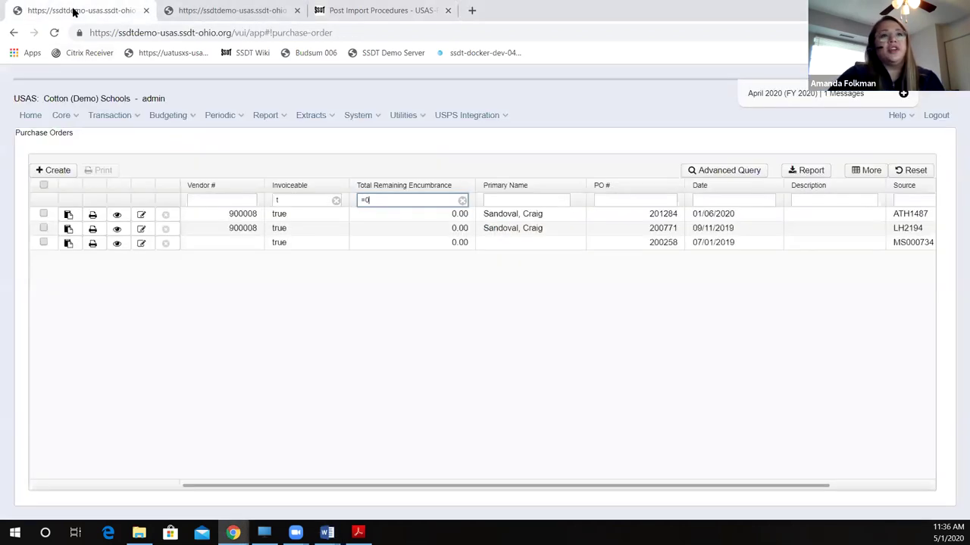
left_click(32, 118)
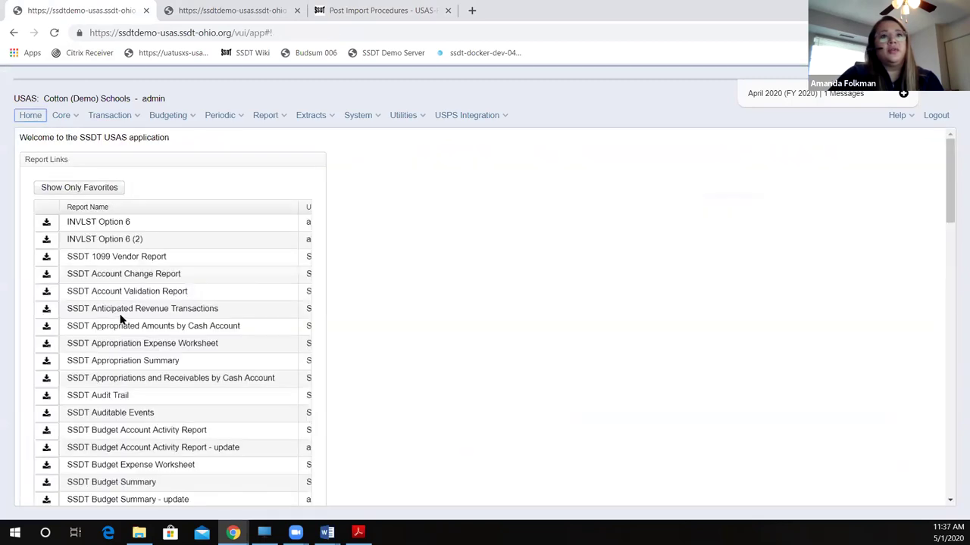
scroll(117, 327, "down", 6)
scroll(119, 324, "down", 5)
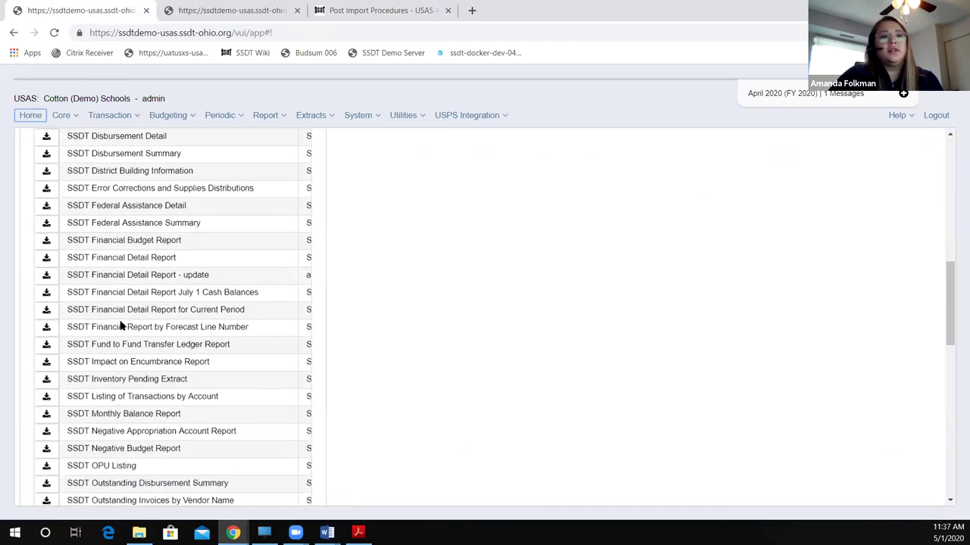
left_click(47, 322)
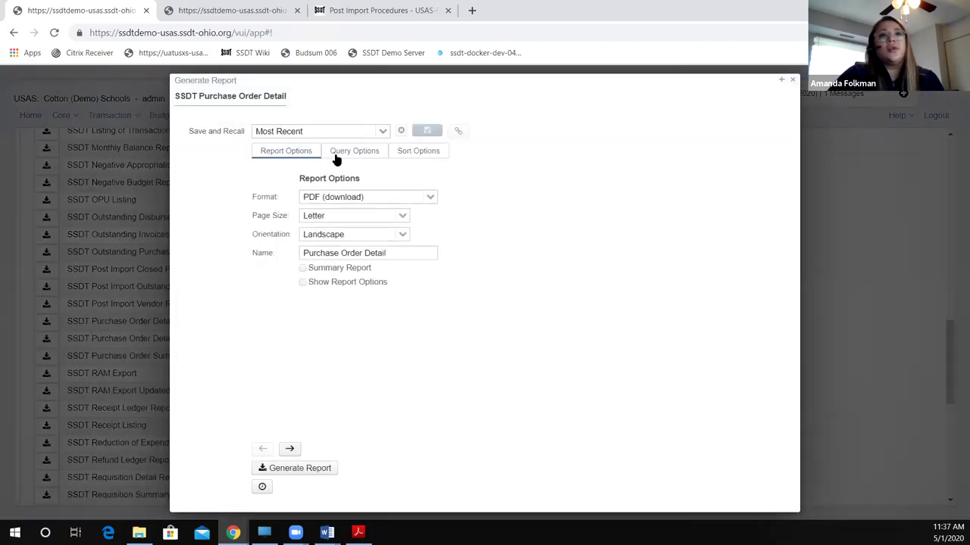
Step: Generate the Purchase Order Detail report as a PDF with the Invoiceable query parameter set to true
left_click(337, 153)
left_click(363, 195)
left_click(366, 220)
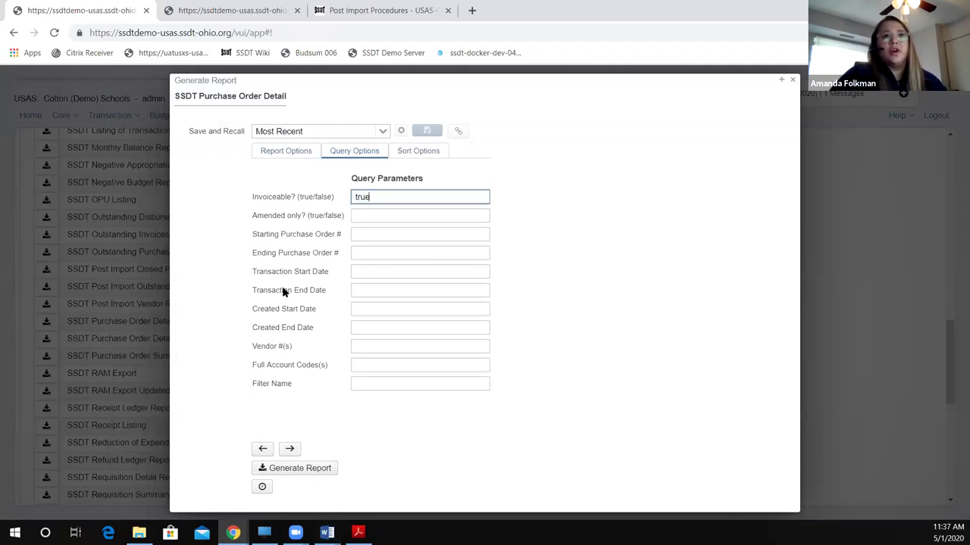
left_click(322, 471)
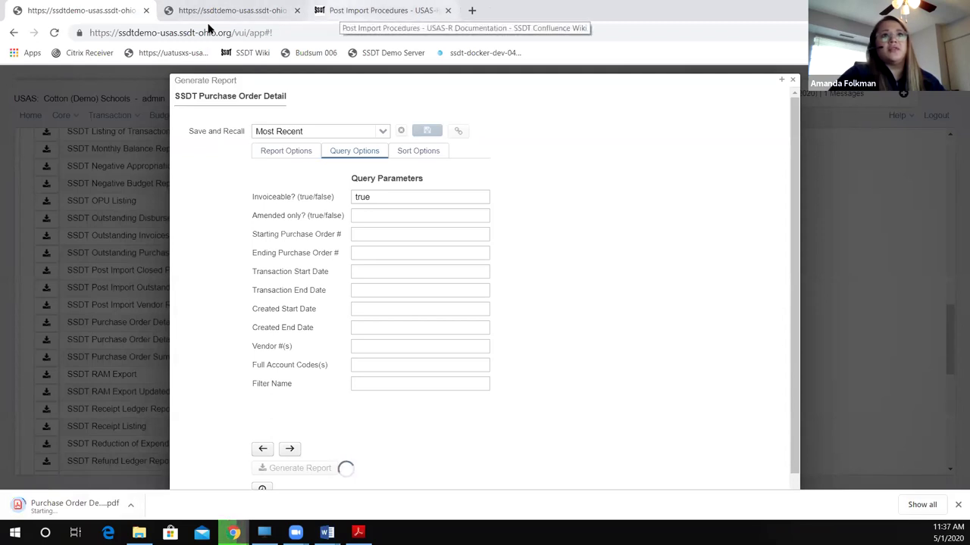
Step: Open the downloaded Purchase Order Detail PDF and go to the Grand Total row on its last page
key("ctrl+3")
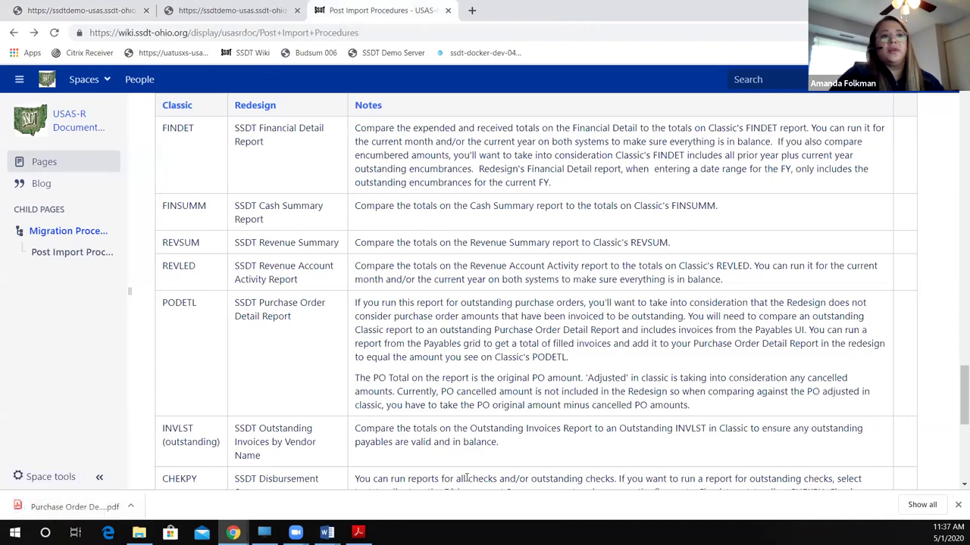
left_click(91, 505)
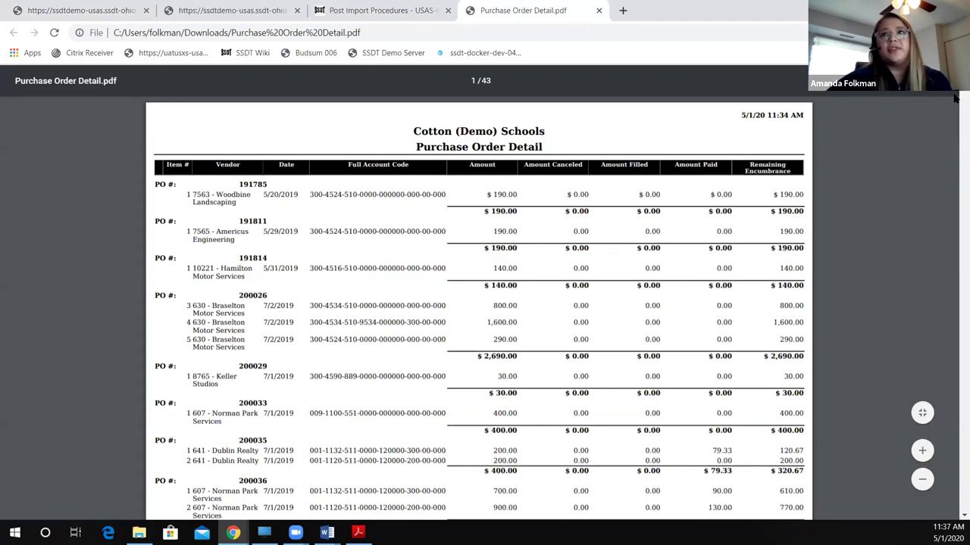
key("End")
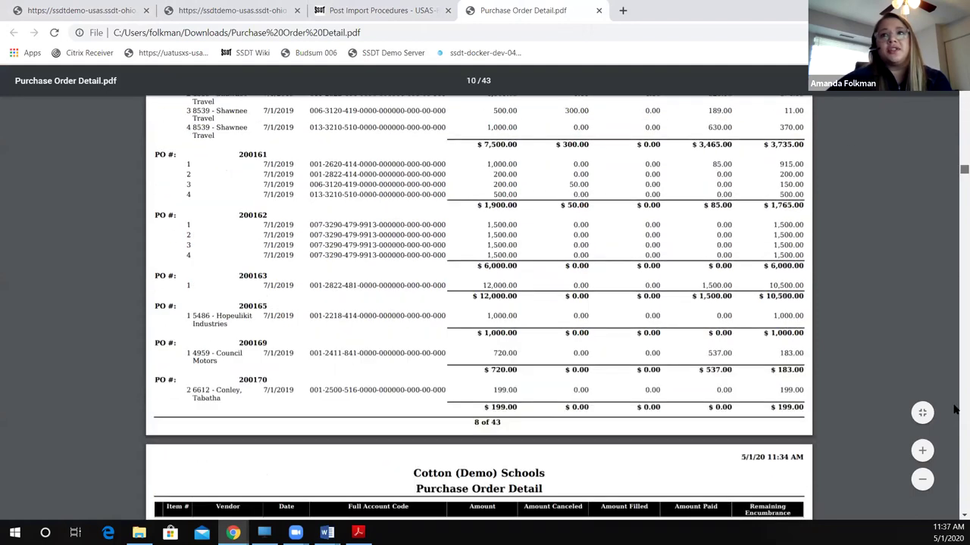
scroll(512, 167, "up", 2)
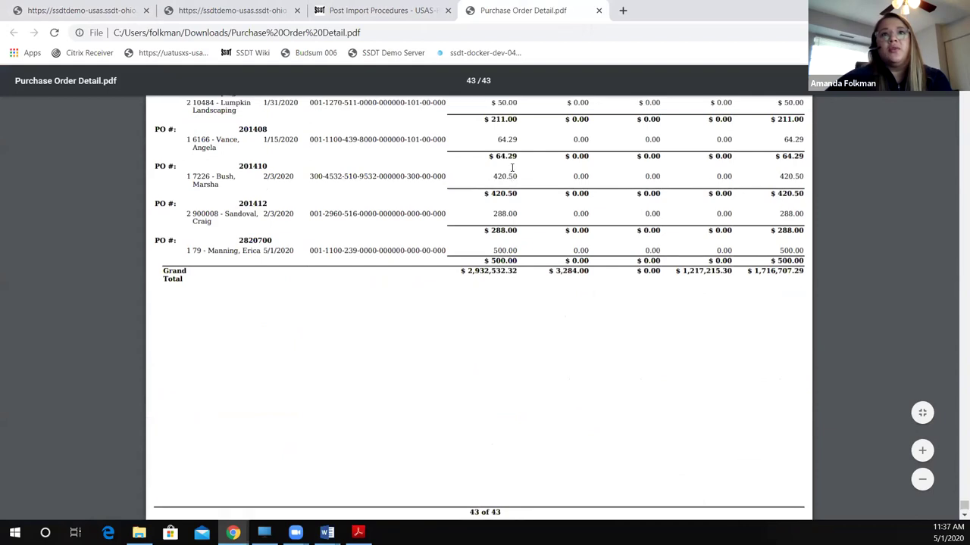
Step: Examine the Grand Total row's Amount, Amount Canceled and Amount Paid figures, and return to the wiki's PODETL notes
double_click(470, 387)
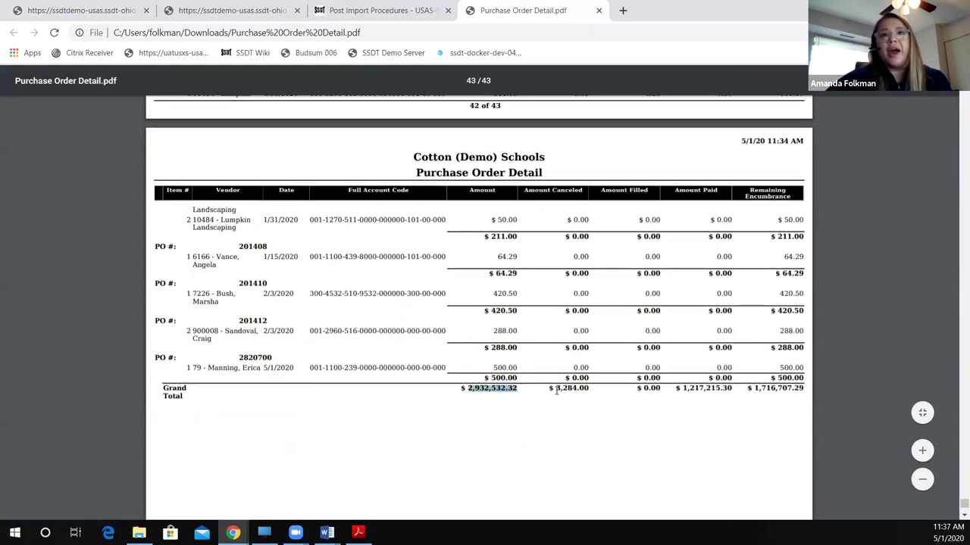
double_click(696, 388)
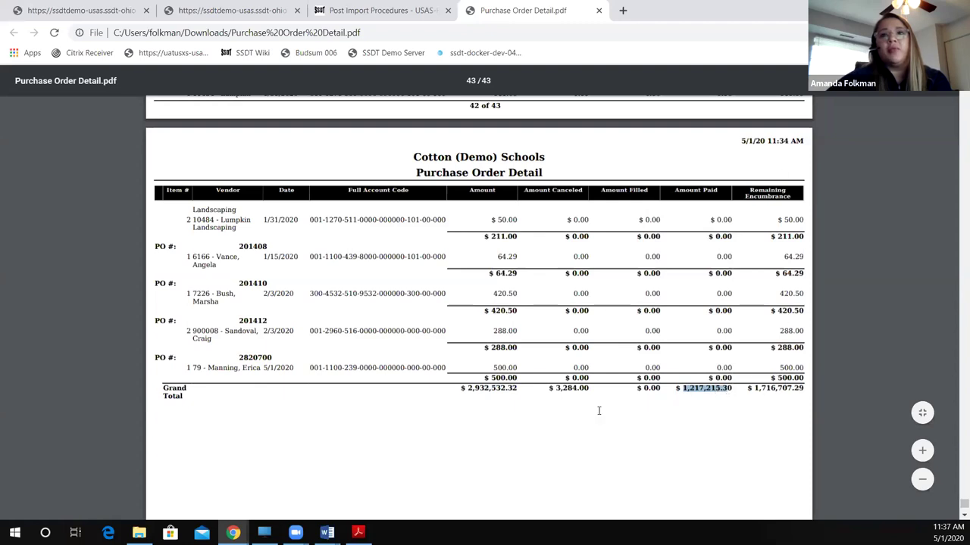
left_click(675, 403)
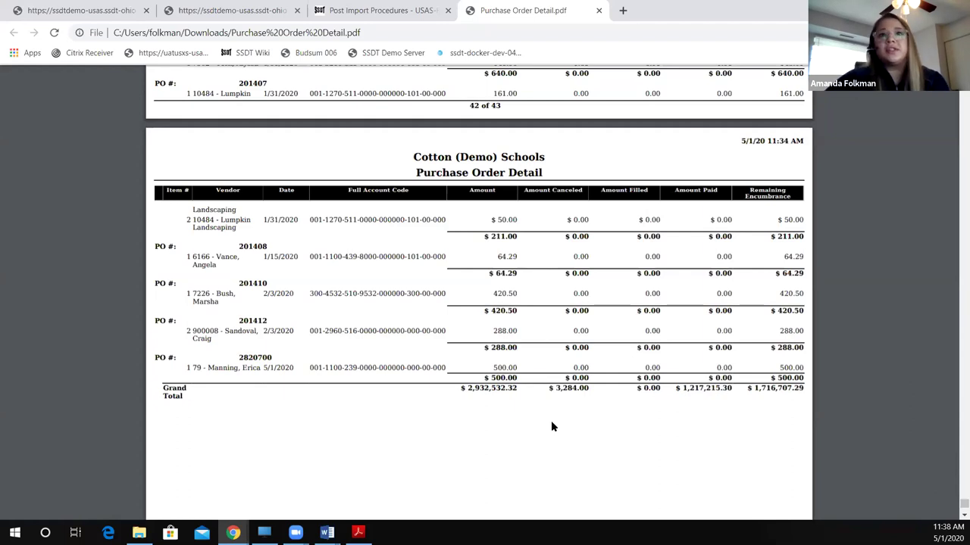
scroll(553, 427, "down", 1)
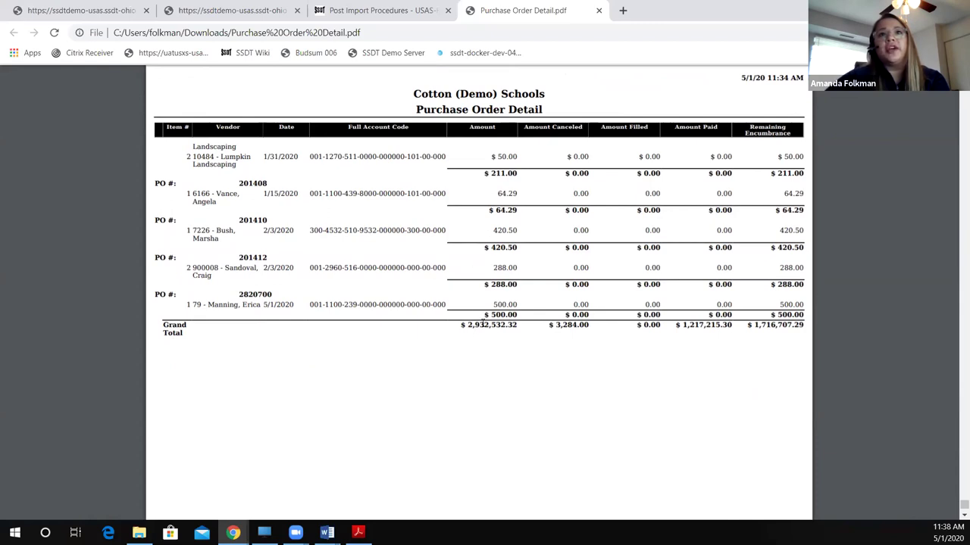
left_click_drag(482, 324, 521, 328)
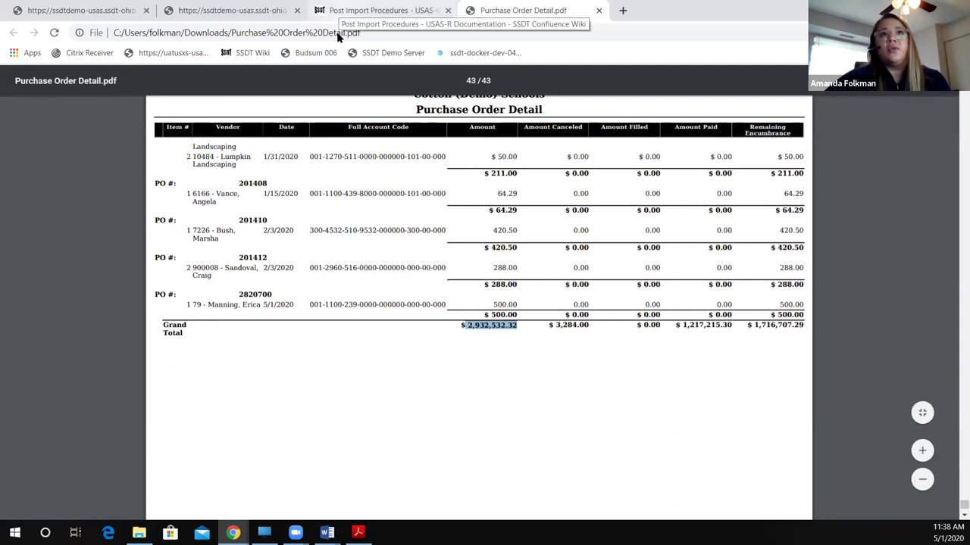
left_click(353, 11)
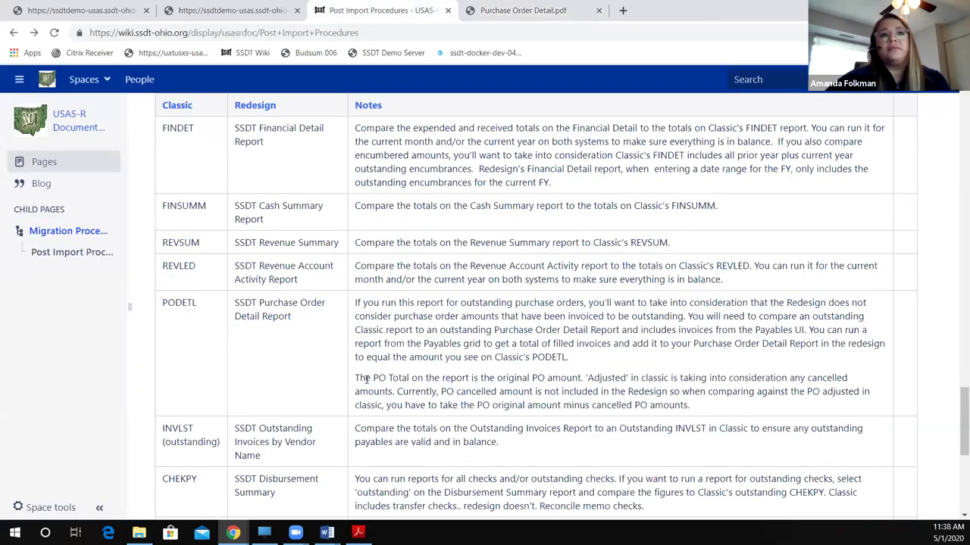